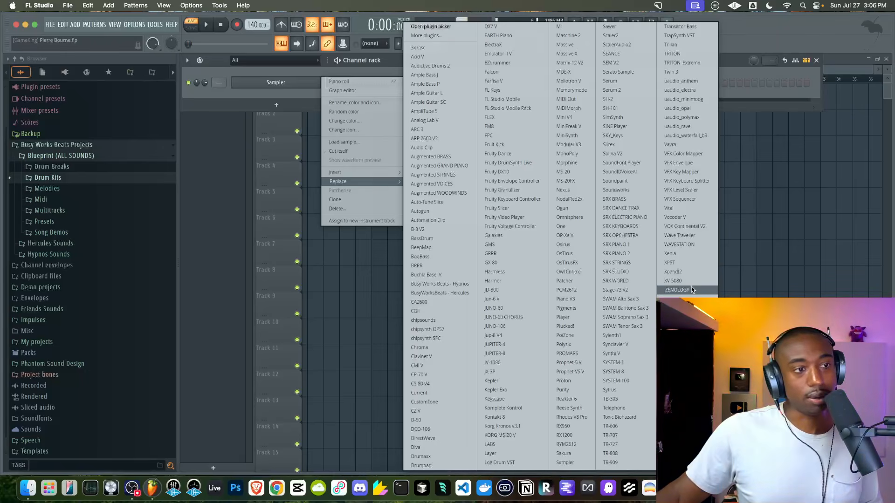
Replace the Sampler channel with the ElectraX synth and load the first patch of its Pad category, 0D50 Ice Pad XS.
click(493, 45)
drag(420, 186, 357, 83)
click(353, 99)
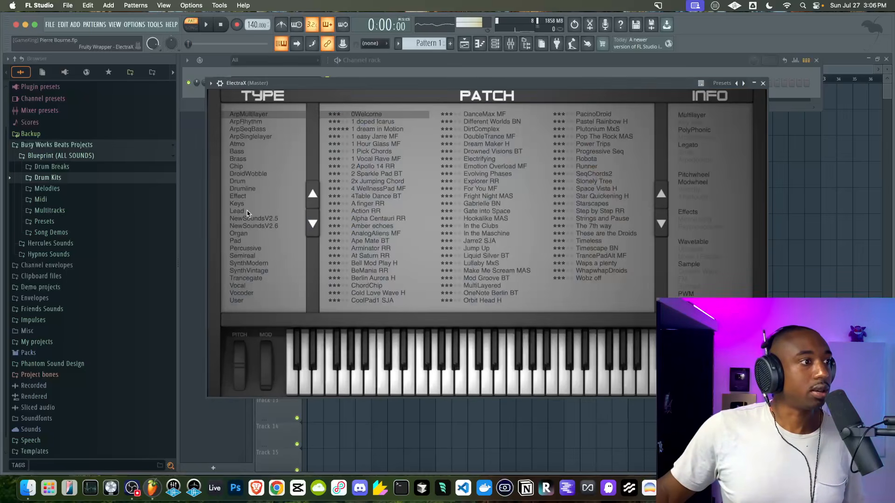
click(239, 244)
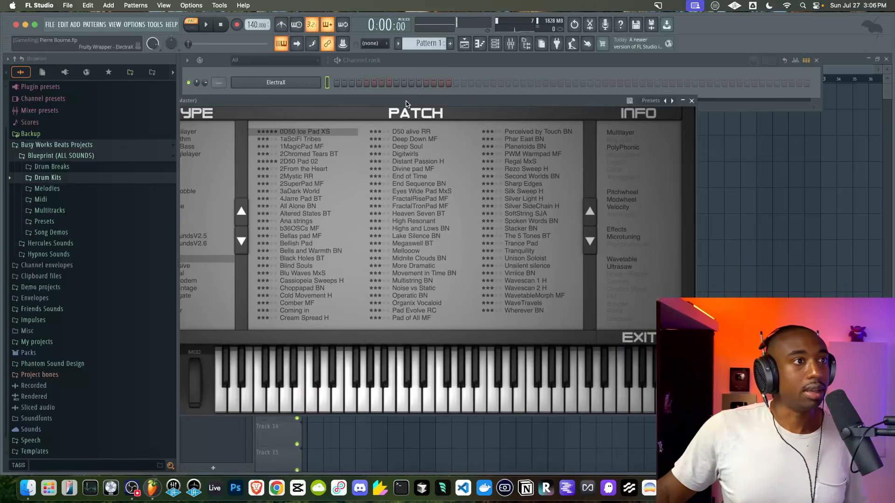
Audition the 1aSciFi Tribes pad in ElectraX and return to the 0D50 Ice Pad XS patch.
click(510, 45)
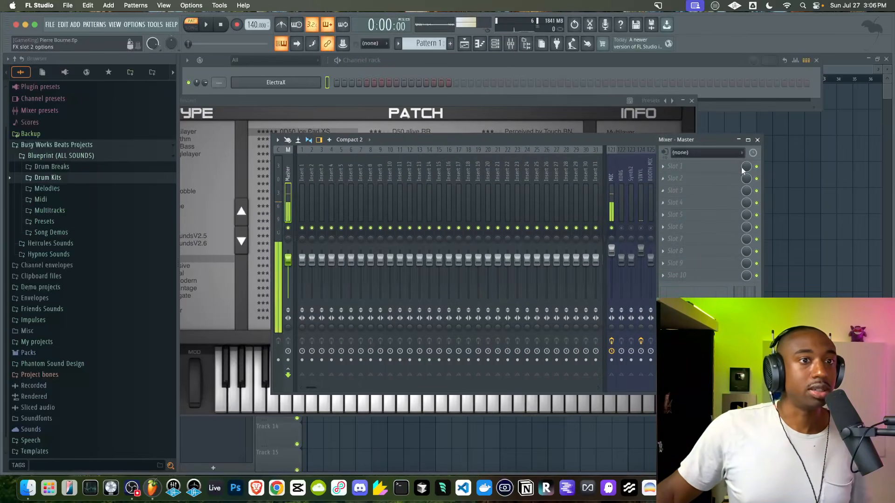
click(757, 140)
drag(452, 100, 532, 76)
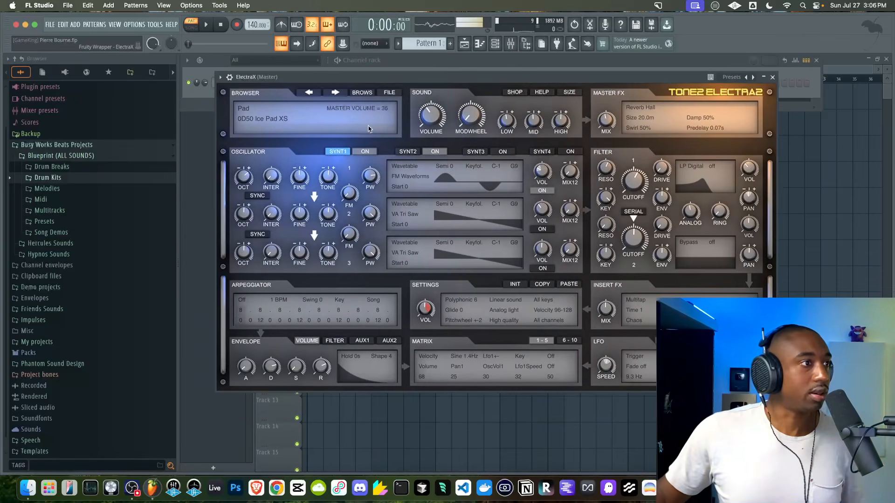
click(336, 92)
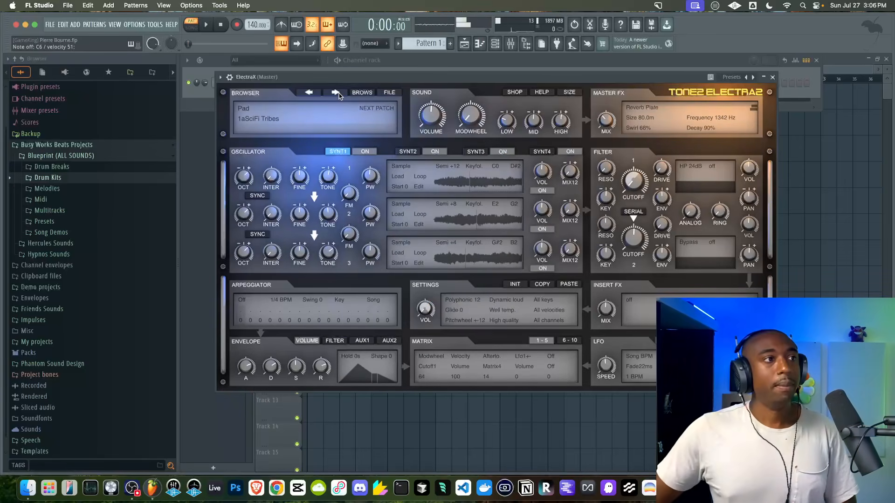
click(336, 93)
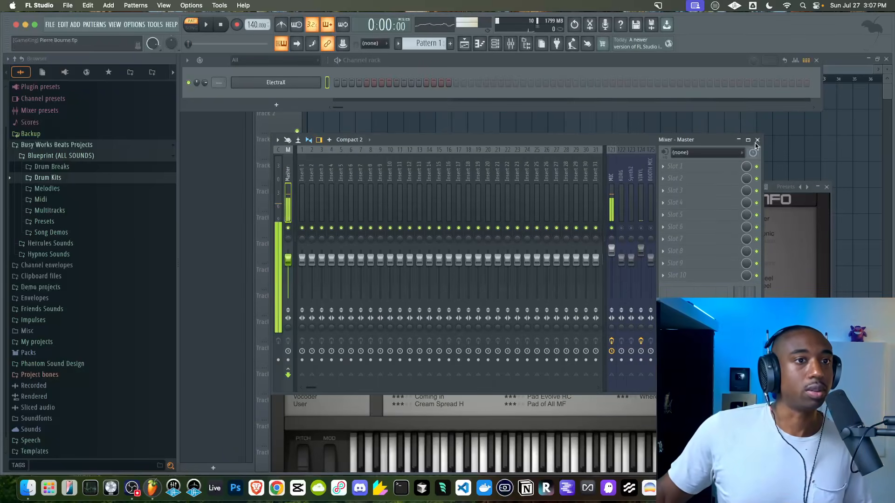
click(754, 147)
drag(371, 185, 362, 140)
Set the project tempo to 134 BPM with the metronome turned on.
drag(254, 25, 254, 22)
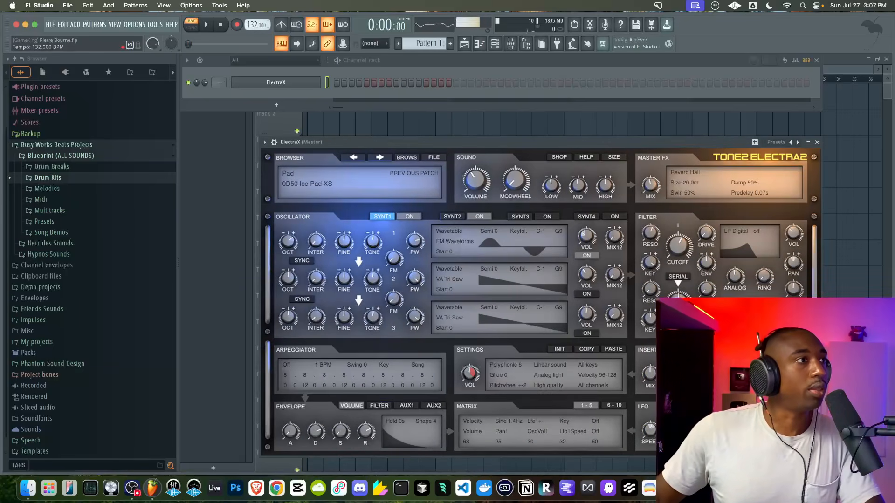
click(279, 25)
key(space)
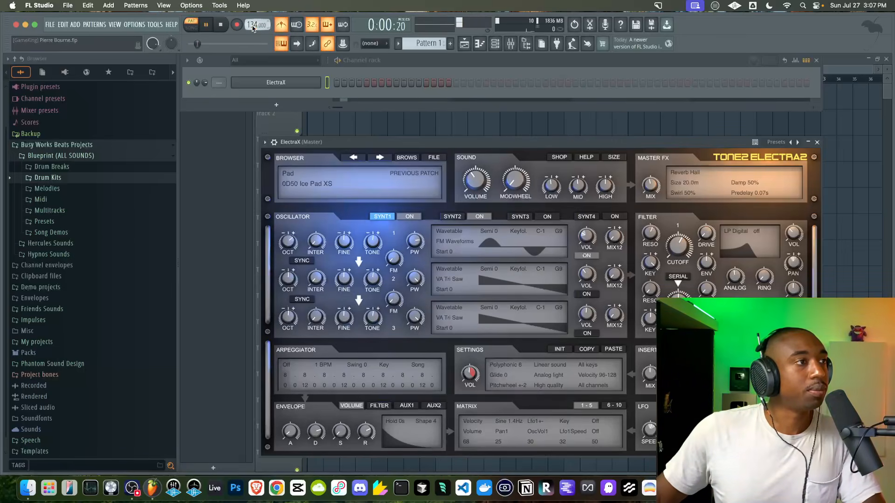
Open the ElectraX channel's piano roll and set its snap to 1/2 beat.
right_click(298, 84)
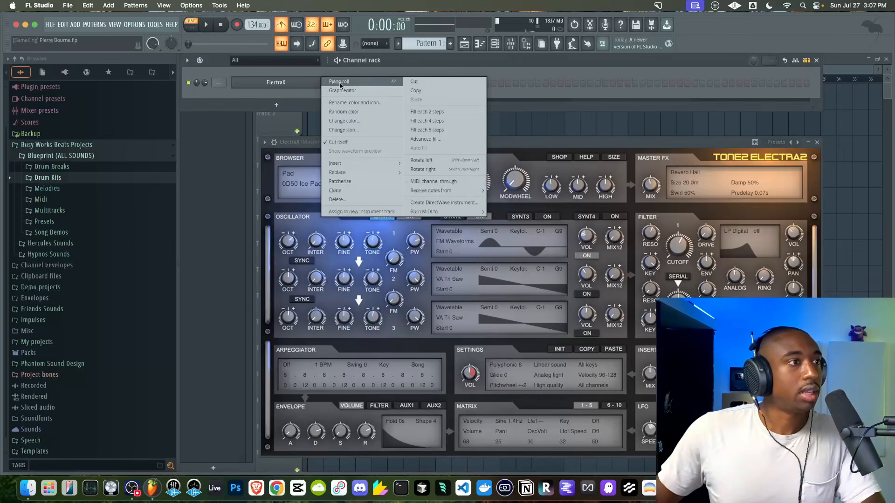
click(348, 83)
click(203, 57)
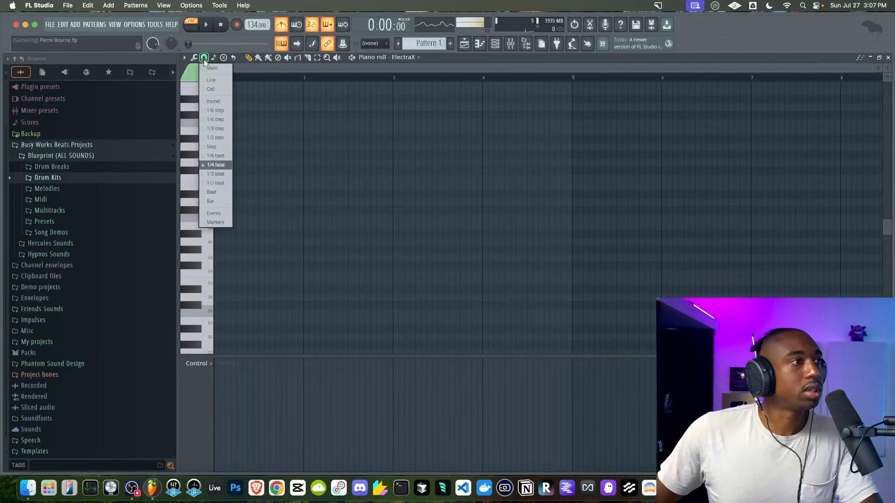
click(217, 180)
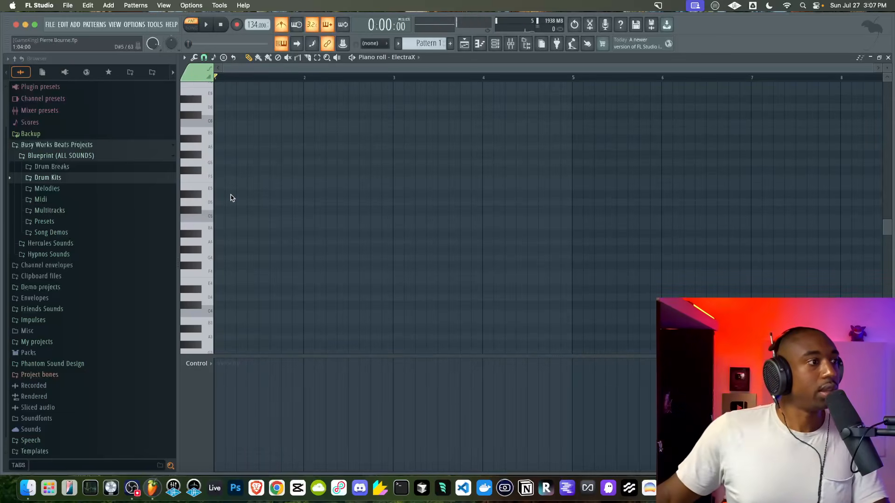
Draw a one-bar chord at the start of bar 1 with the notes D5, F5, A5, C6 and E6.
click(225, 206)
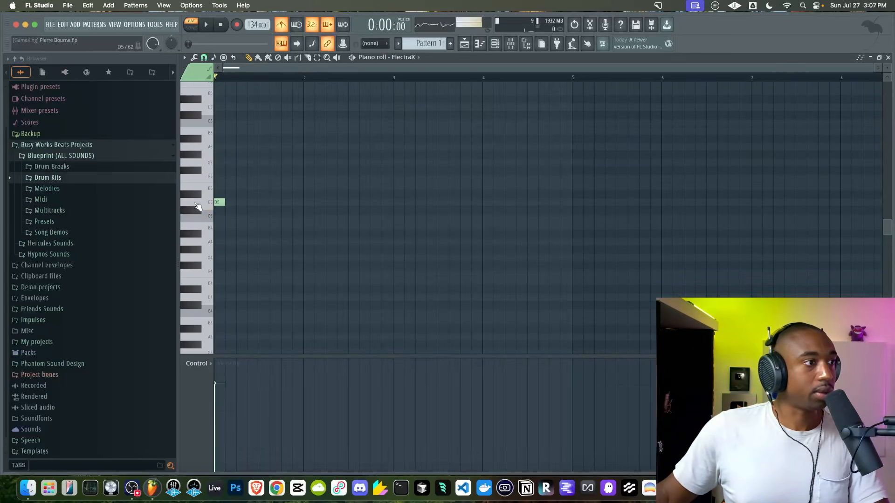
drag(224, 205, 314, 206)
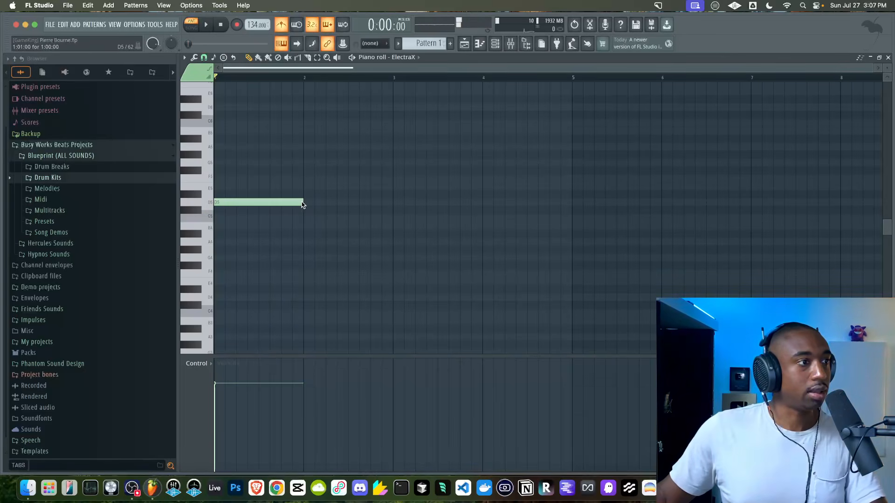
click(219, 178)
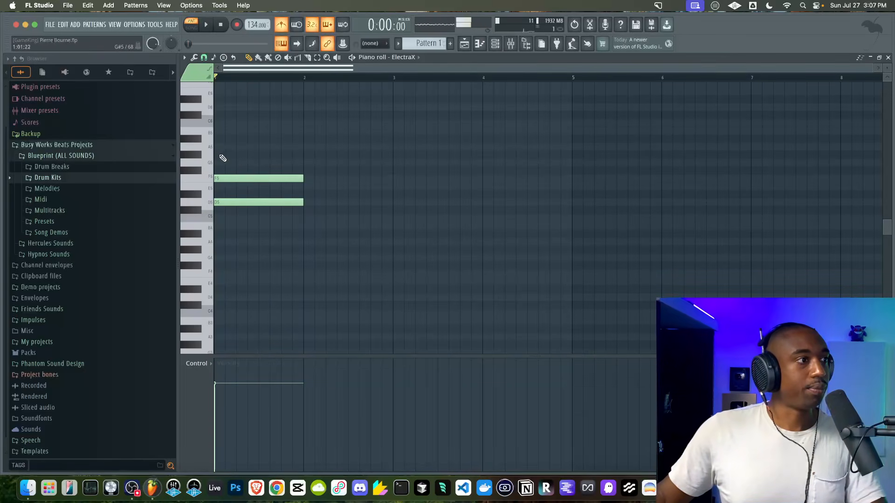
click(219, 146)
click(219, 123)
click(220, 92)
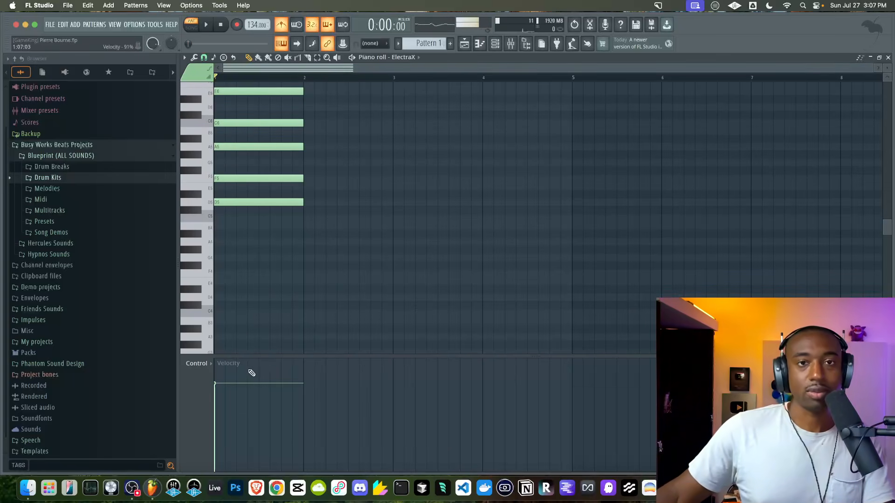
Lower the velocity of all the chord notes to a little under half and play the chord.
drag(235, 391, 223, 402)
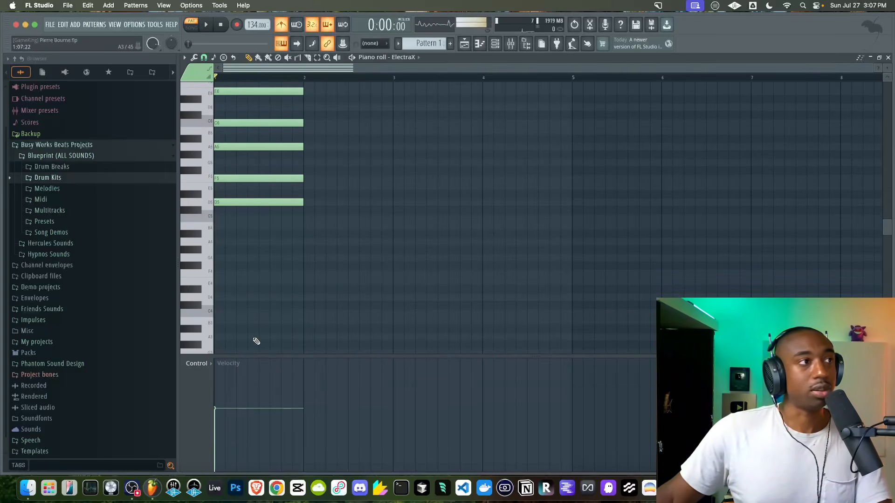
key(space)
key(space)
drag(235, 421, 217, 424)
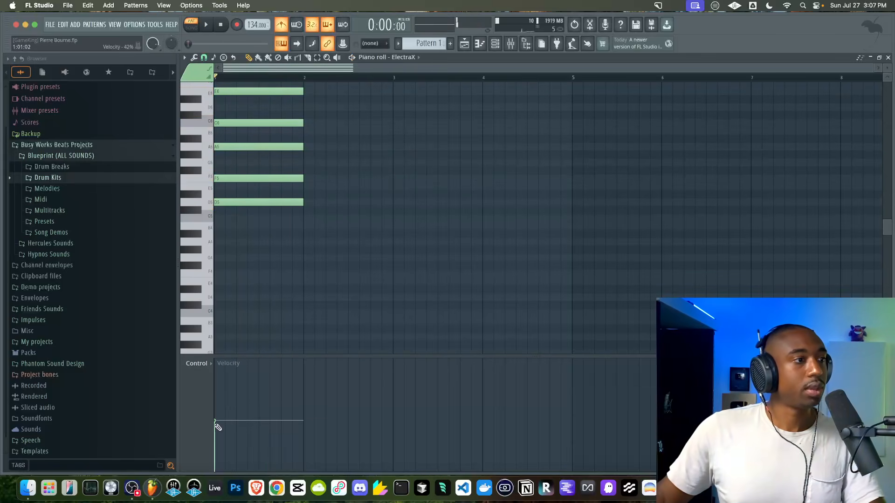
Try the chord without its A5 note and without its F5 note, playing each version.
scroll(340, 236, up, 3)
key(super+a)
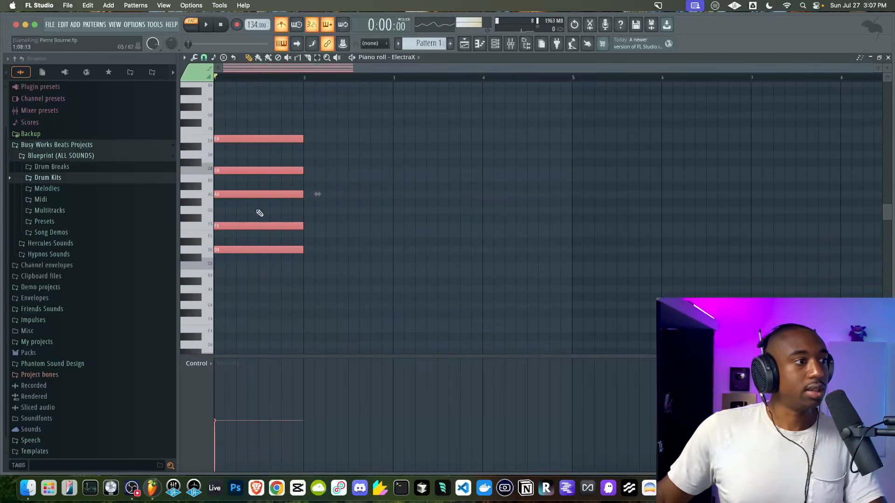
click(321, 218)
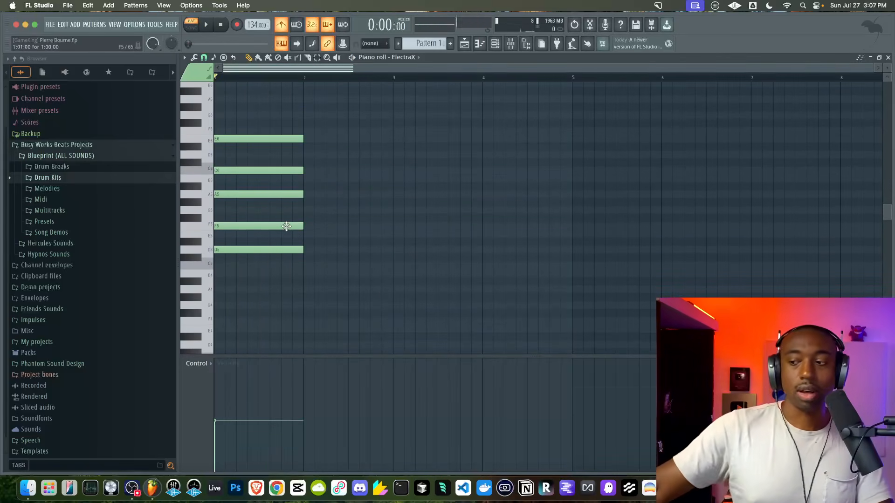
right_click(246, 196)
key(space)
key(space)
click(242, 196)
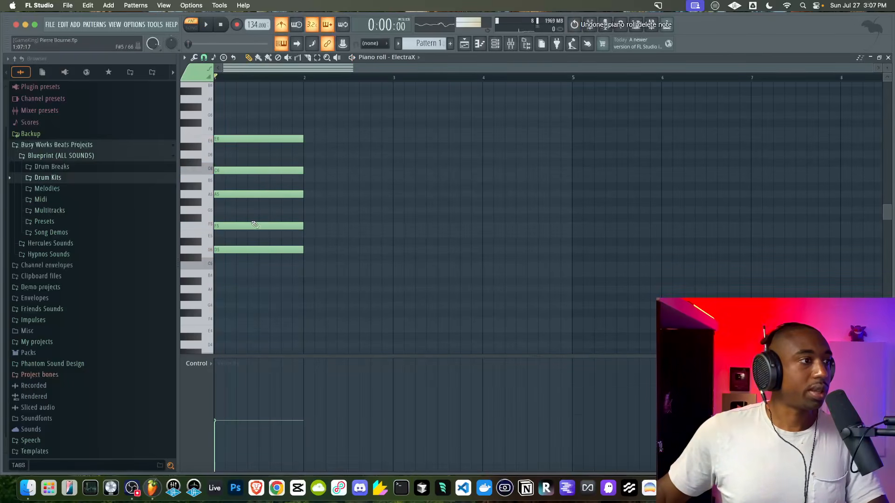
right_click(251, 226)
key(space)
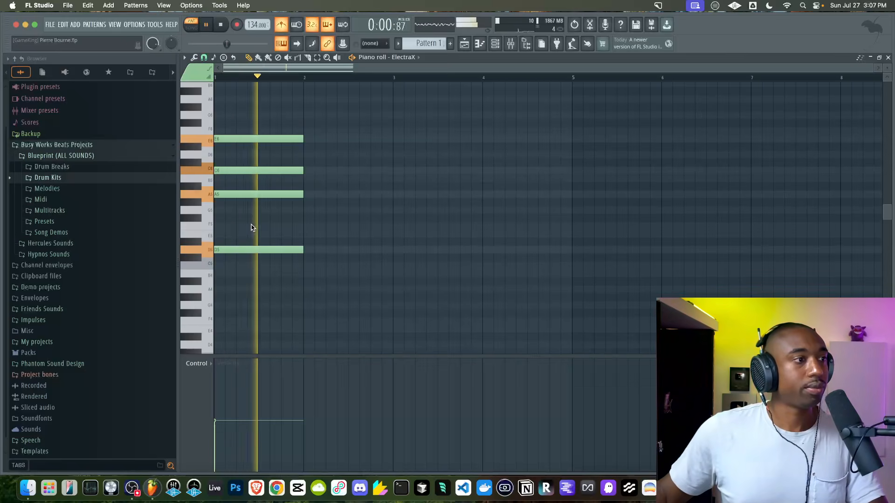
key(space)
click(263, 225)
Lengthen all five chord notes to two bars and play them.
drag(337, 284, 247, 87)
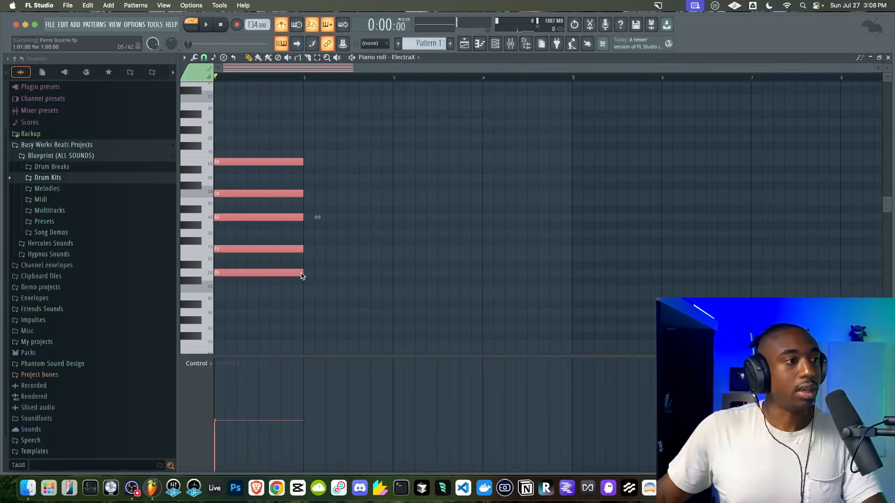
drag(303, 273, 392, 268)
key(space)
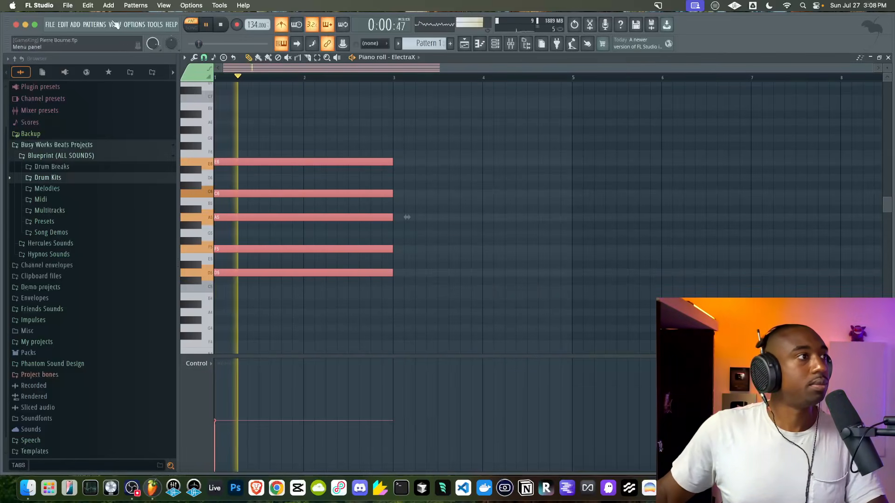
Close all plugin windows and stop playback.
click(115, 24)
click(149, 189)
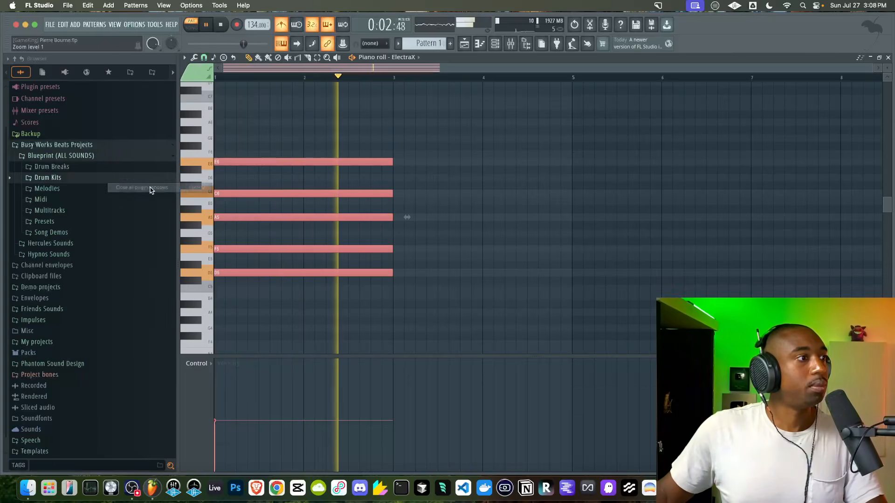
super+click(482, 172)
key(space)
Shorten all five chord notes to two beats and play them.
drag(385, 142, 252, 273)
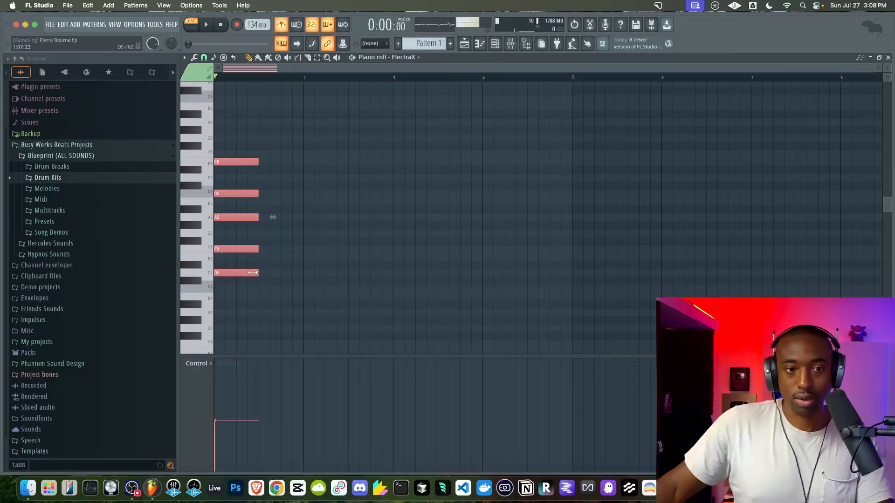
key(space)
key(space)
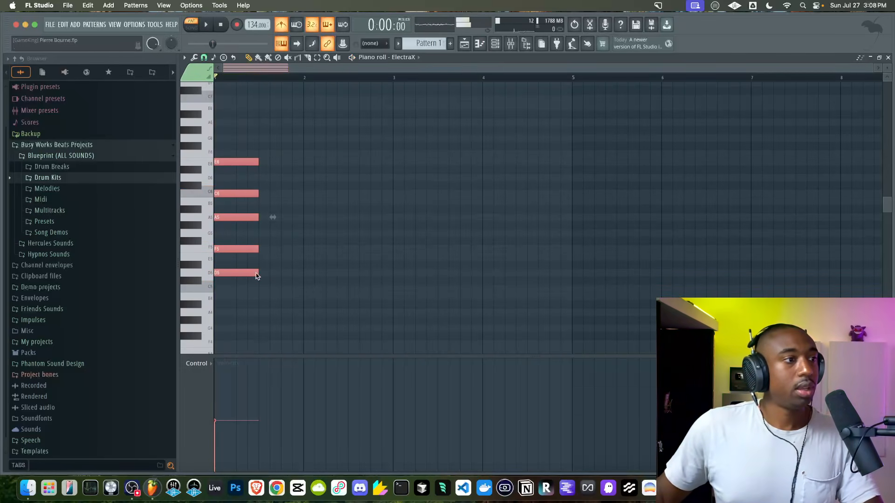
Copy the chord to beat 4 of bar 1, transposed down so its lowest note is A4, and turn off the metronome.
drag(224, 275, 291, 317)
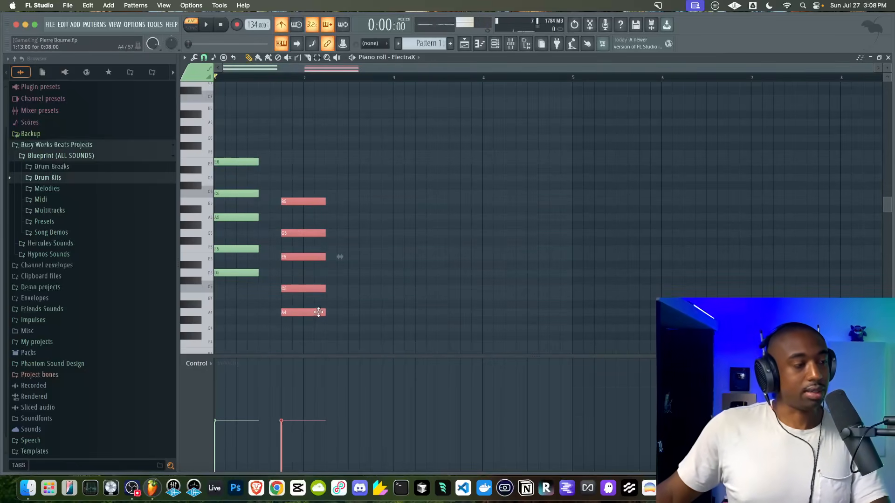
key(space)
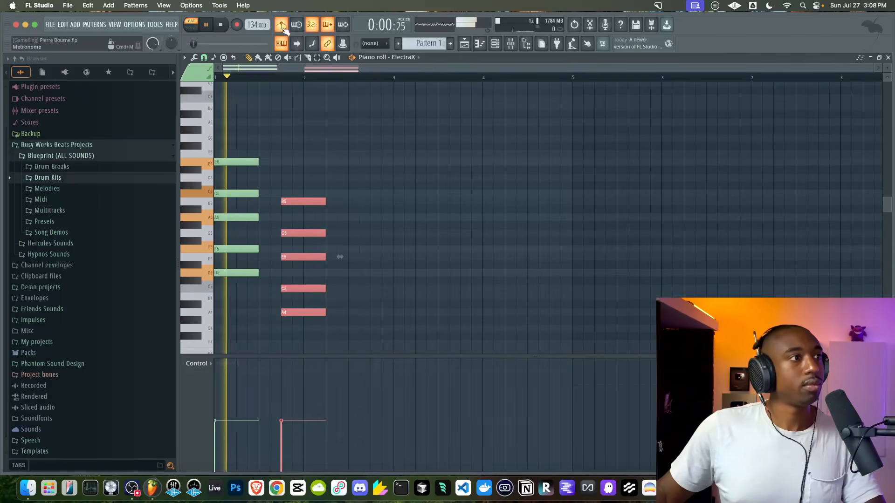
key(space)
click(335, 300)
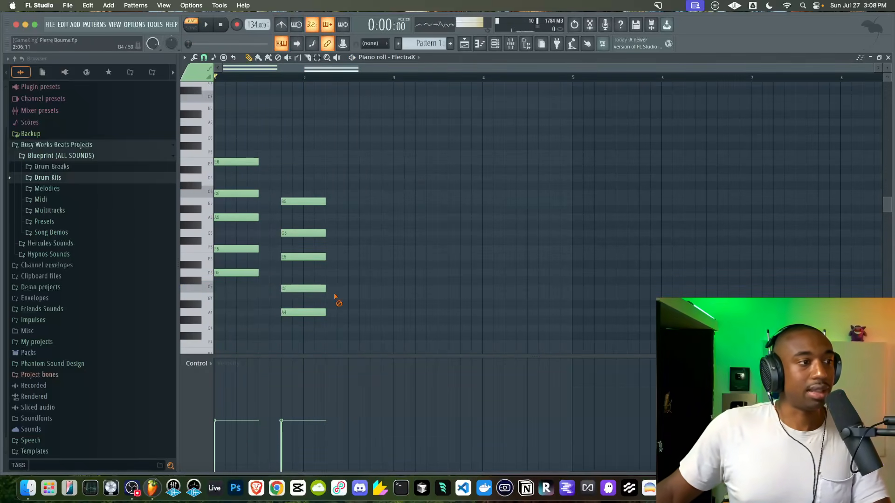
Delete the C5 note from the second chord and the F5 note from the first, and play the progression.
right_click(311, 288)
right_click(238, 249)
key(space)
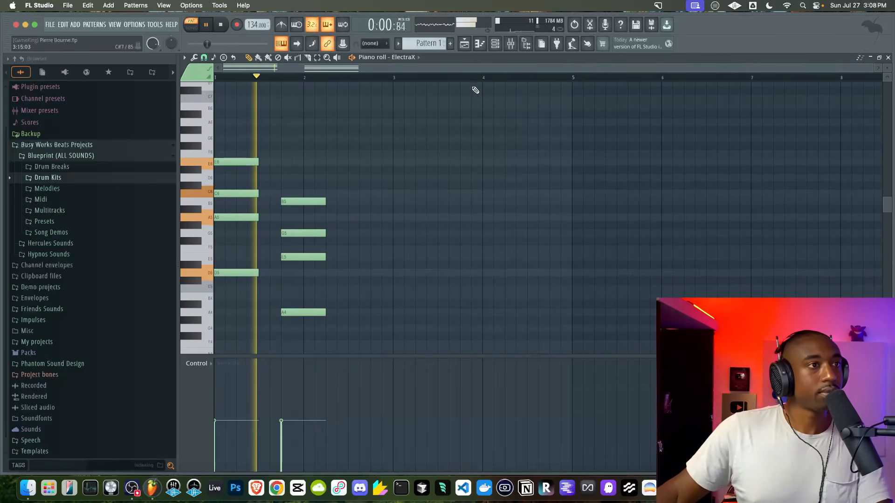
key(space)
Open the playlist and place a Pattern 1 clip at the start of bar 1 on Track 1.
click(464, 43)
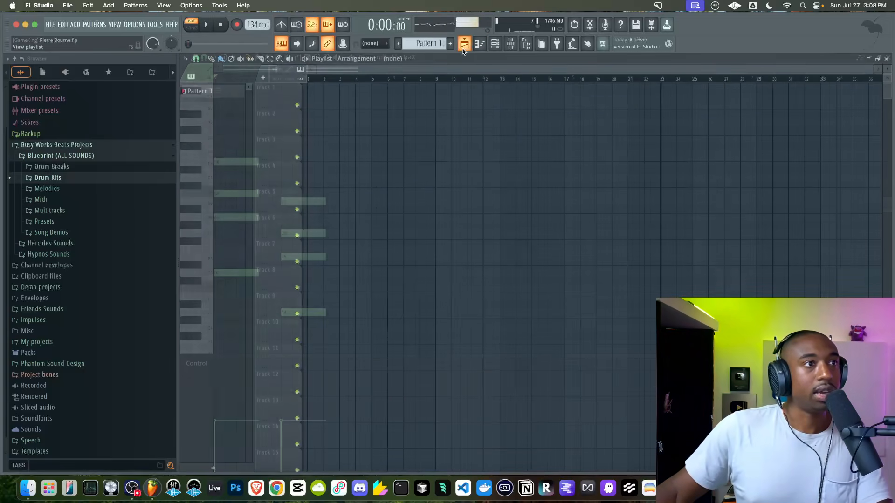
click(325, 104)
drag(322, 103, 306, 101)
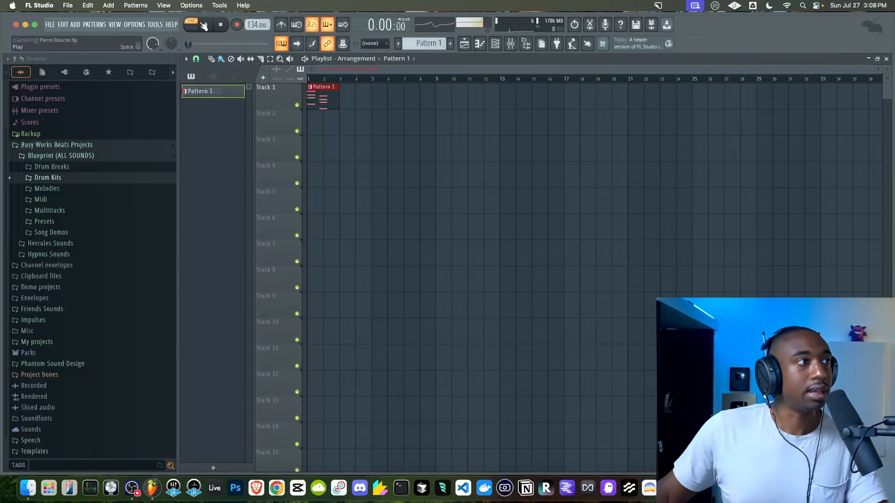
Switch to song mode and repeat the Pattern 1 clip along Track 1, deleting the surplus clips so it fills bars 1 to 16.
key(ctrl+b)
key(ctrl+b)
key(ctrl+b)
key(ctrl+b)
key(ctrl+b)
key(ctrl+b)
key(ctrl+b)
key(ctrl+b)
key(ctrl+b)
key(ctrl+b)
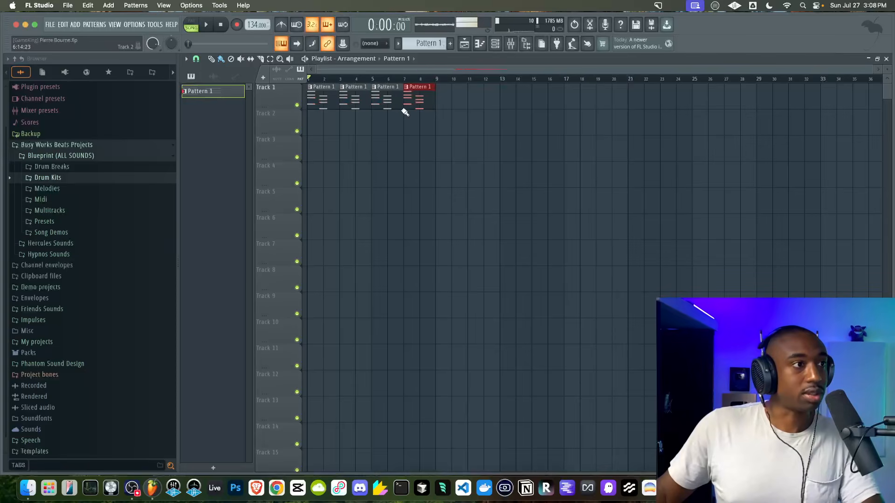
key(ctrl+b)
key(ctrl+b)
key(ctrl+b)
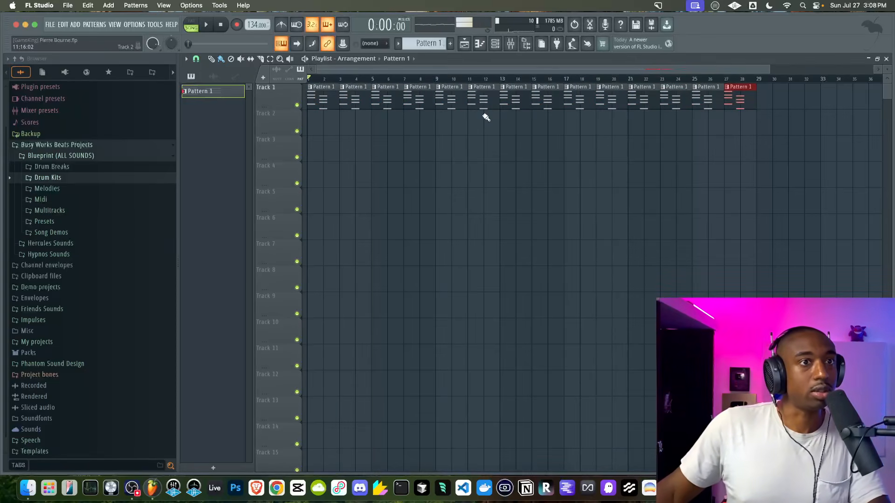
mouse_move(575, 93)
mouse_down()
mouse_move(584, 110)
mouse_move(791, 93)
mouse_up()
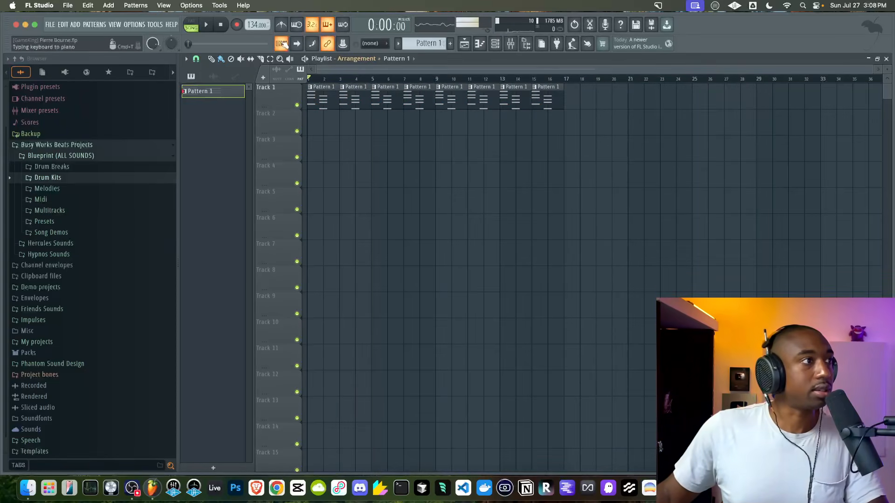
Turn on the metronome and create an empty Pattern 2 in the channel rack while the song plays.
key(space)
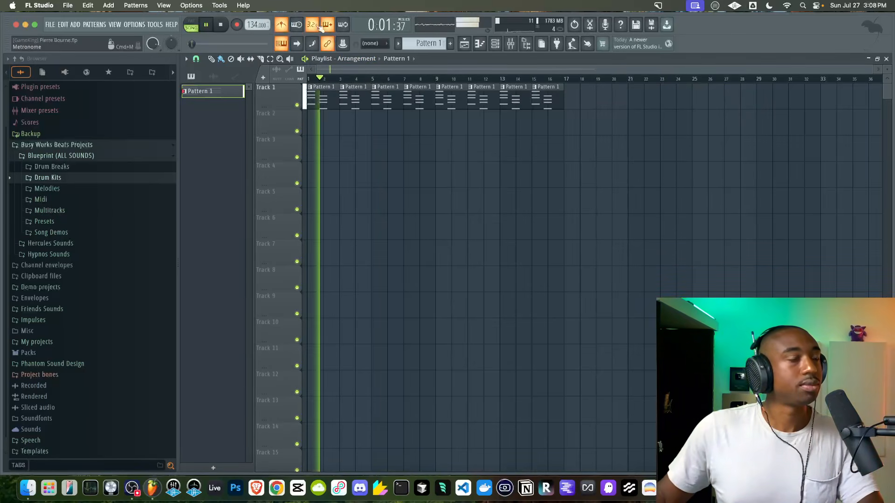
click(495, 45)
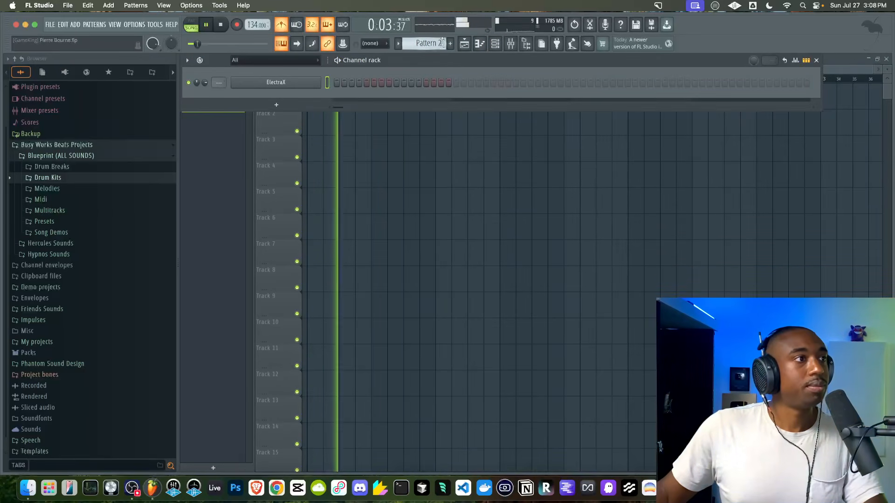
key(space)
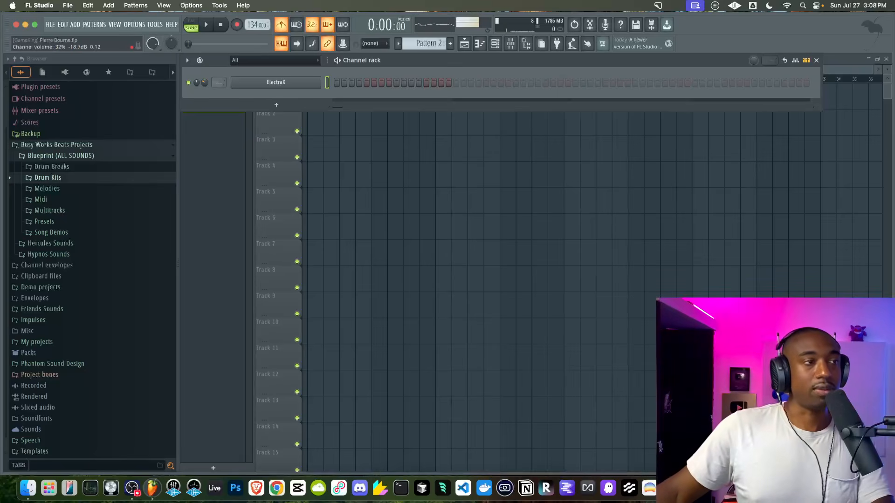
Add a second ElectraX instrument to the channel rack and look through its patch browser.
click(277, 105)
click(331, 46)
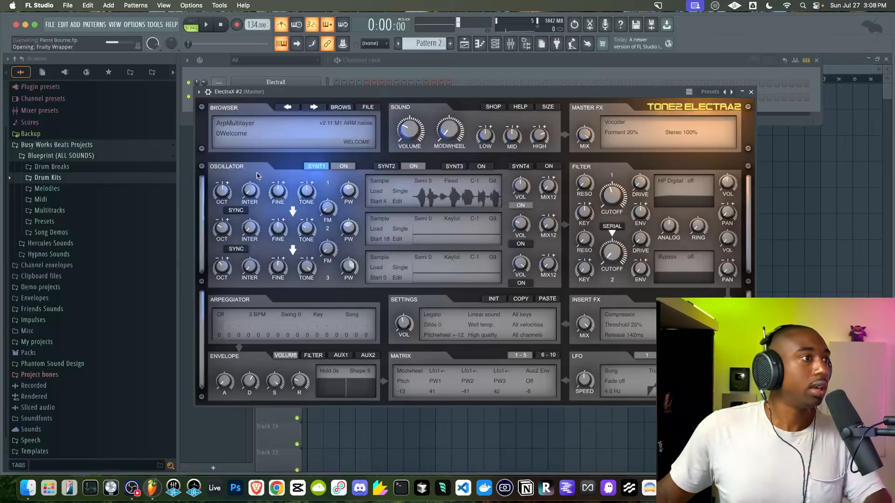
click(340, 107)
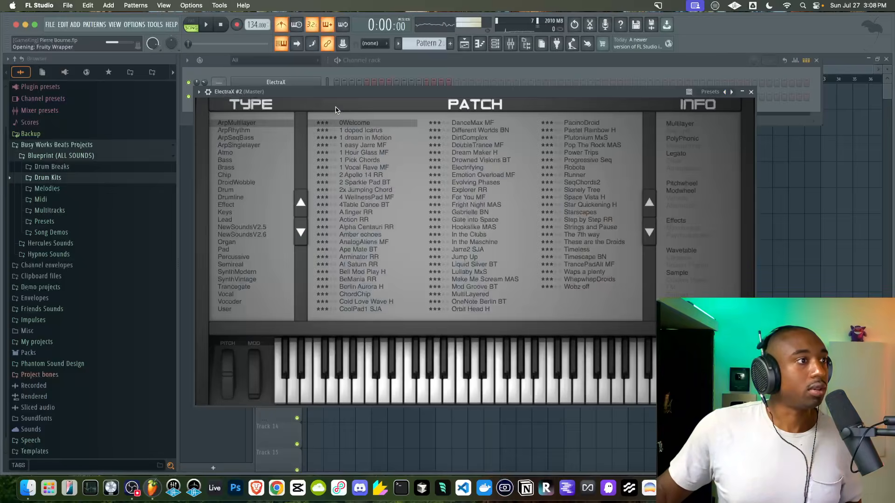
click(752, 92)
Try replacing the second ElectraX channel with Purity, and close its plugin window.
right_click(306, 97)
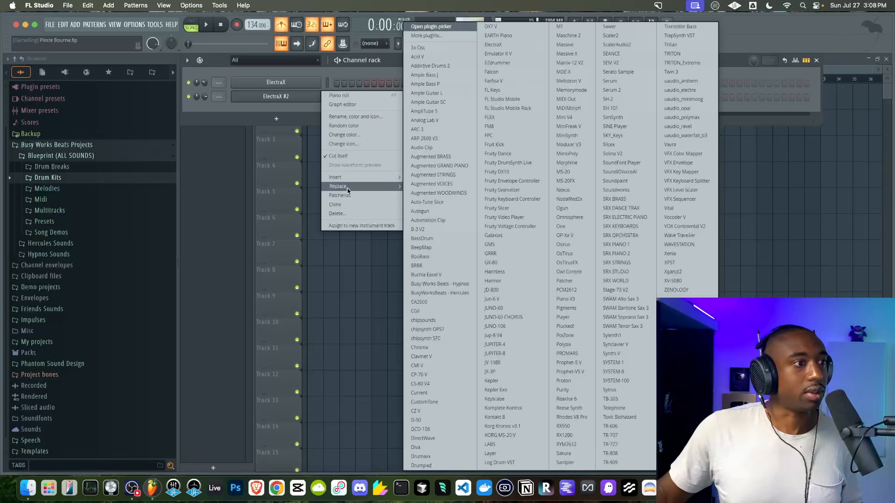
mouse_move(364, 186)
click(579, 394)
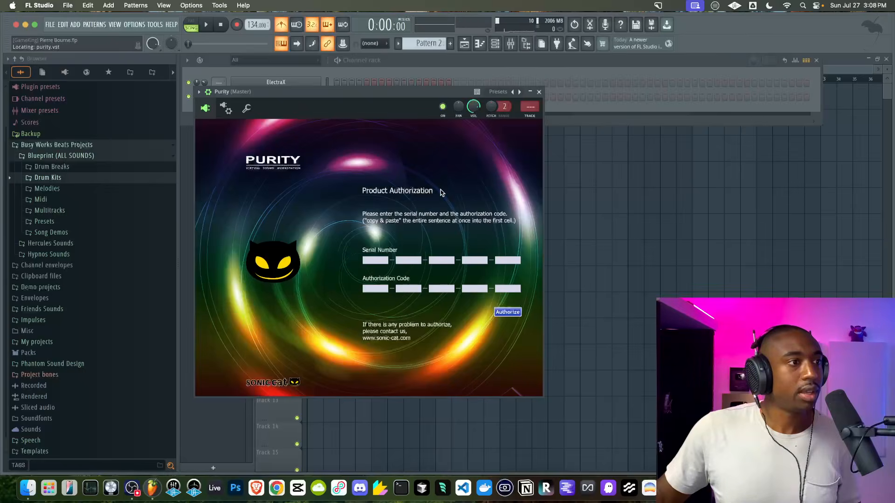
click(538, 91)
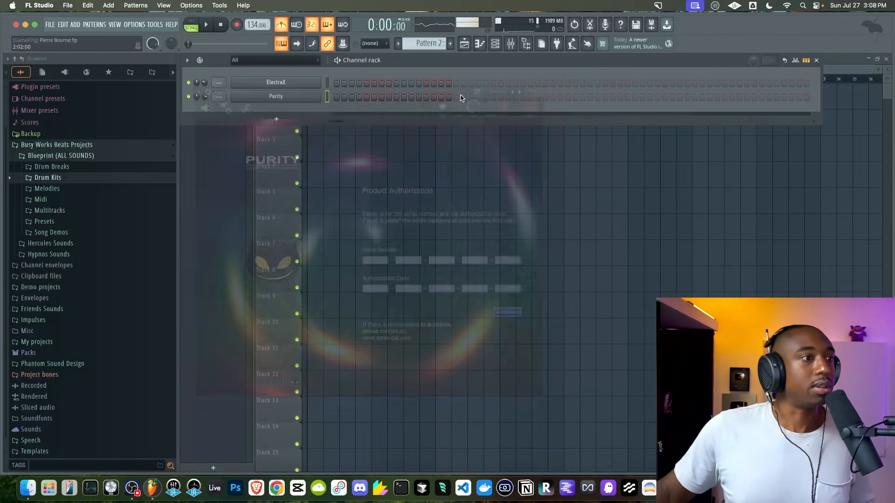
Replace the instrument in the second channel with BusyWorksBeats - Hercules.
right_click(320, 96)
mouse_move(359, 186)
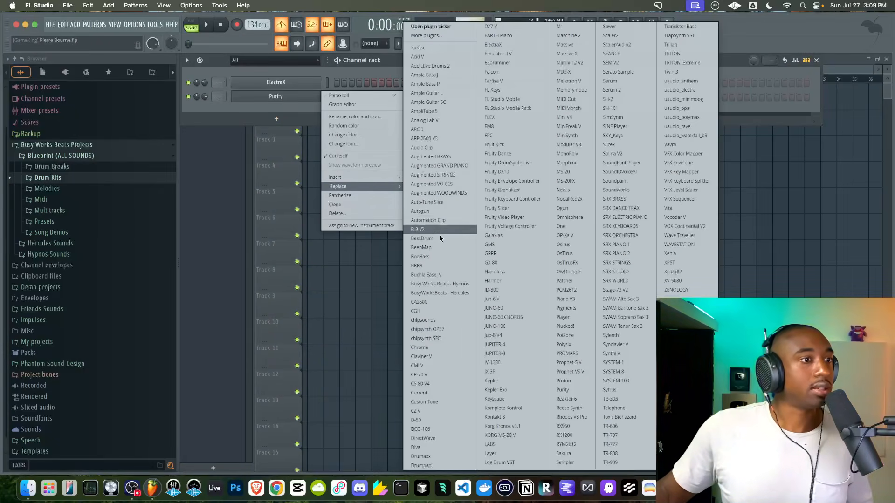
click(445, 294)
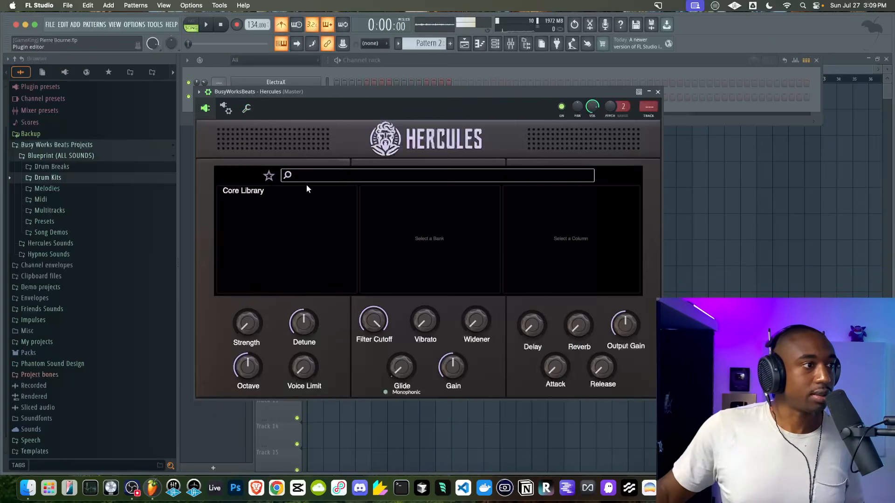
Audition Hercules flute leads from the Core Library over the playing song and load the Flute Dreamz preset.
click(263, 192)
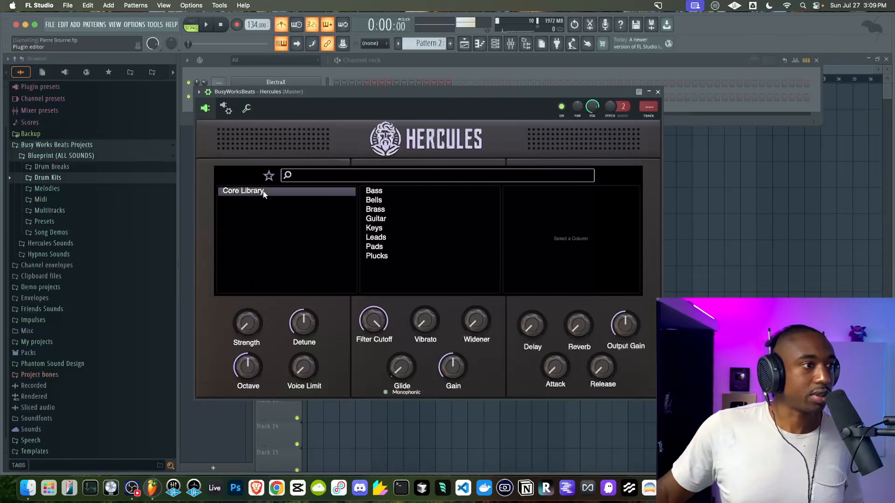
click(375, 237)
click(531, 200)
click(543, 209)
click(205, 27)
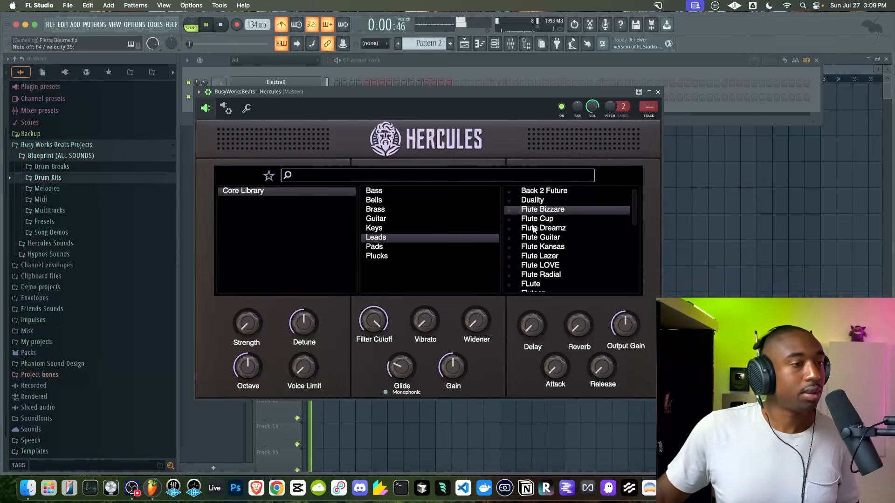
click(543, 228)
scroll(553, 249, down, 1)
scroll(551, 245, down, 1)
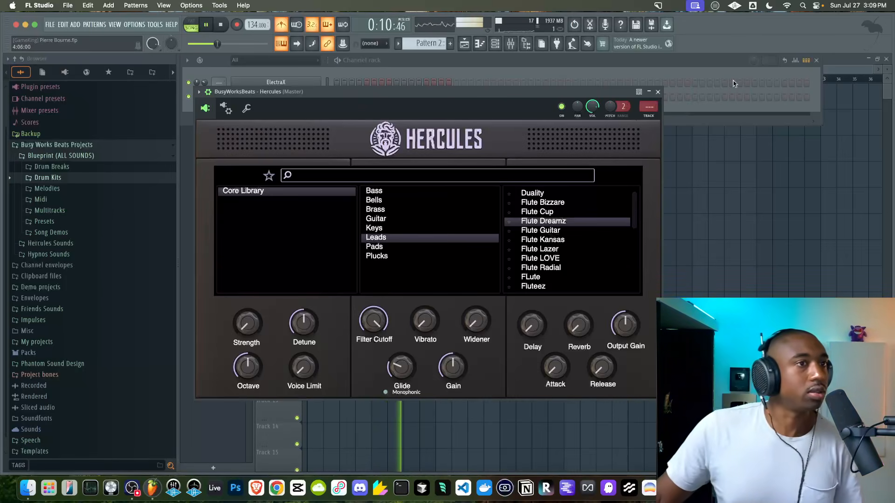
Record a sustained Hercules note into Pattern 2 and place its clip at bar 1 on Track 2.
click(659, 92)
click(222, 26)
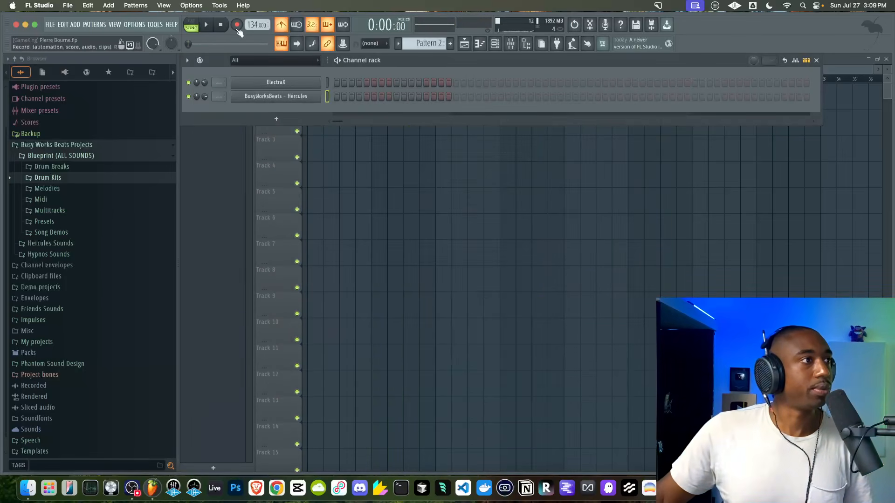
click(236, 25)
click(208, 26)
right_click(414, 230)
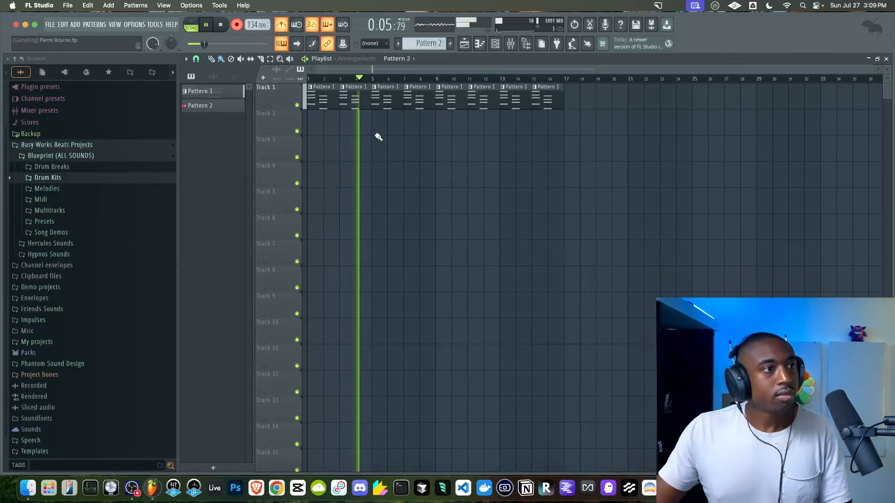
key(space)
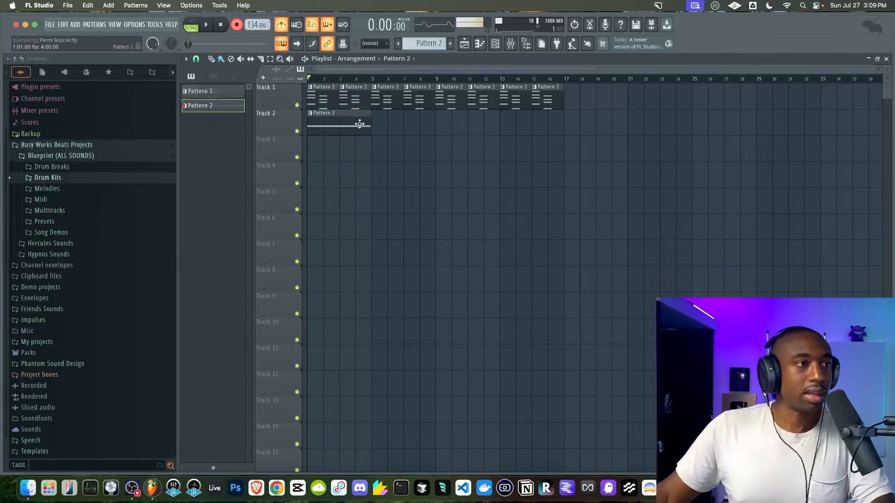
Extend the recorded note in Pattern 2 to end at bar 5, save the project and return to the playlist.
double_click(340, 116)
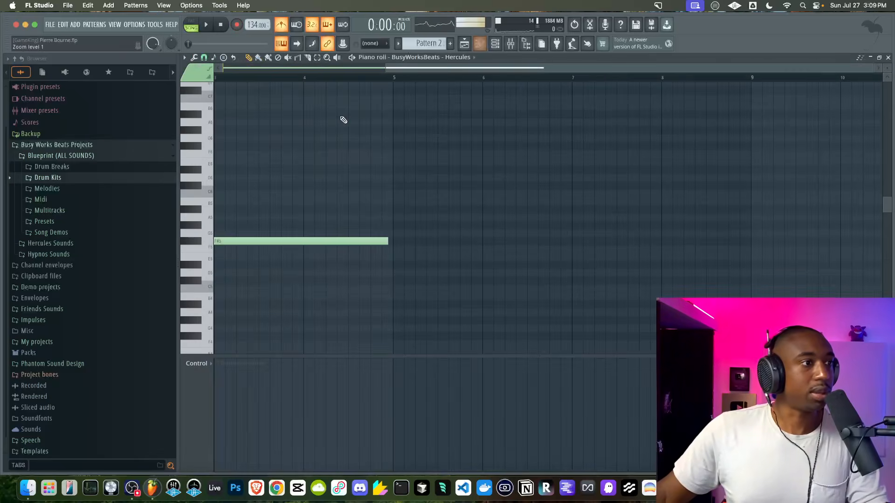
key(super+s)
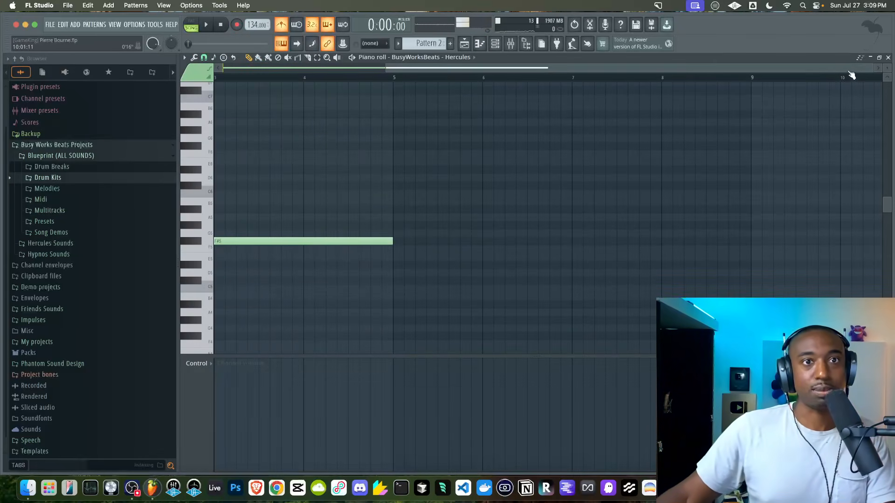
key(F5)
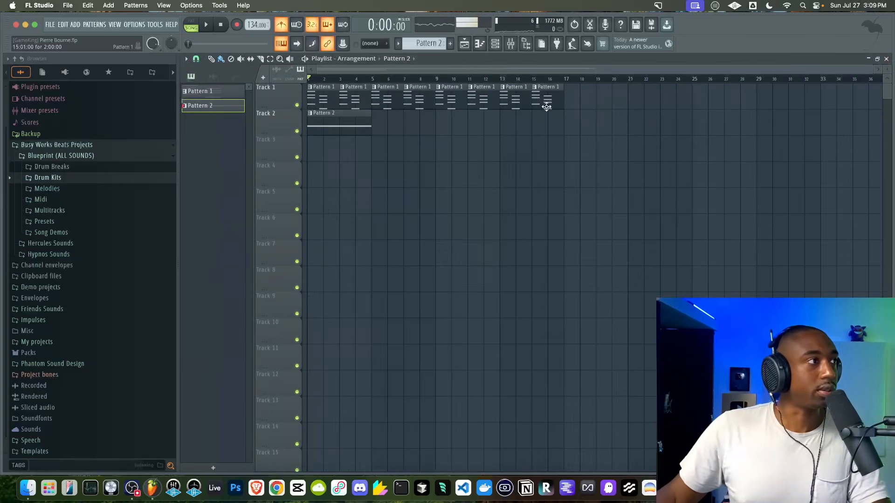
double_click(707, 15)
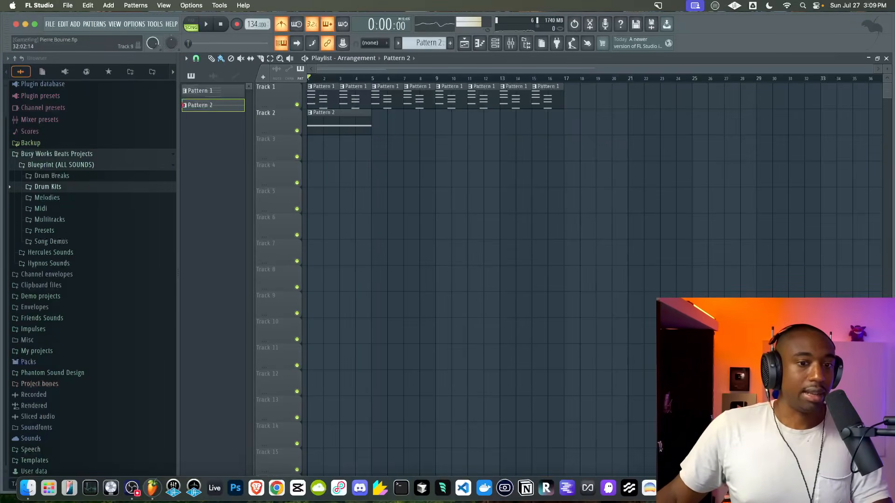
key(F11)
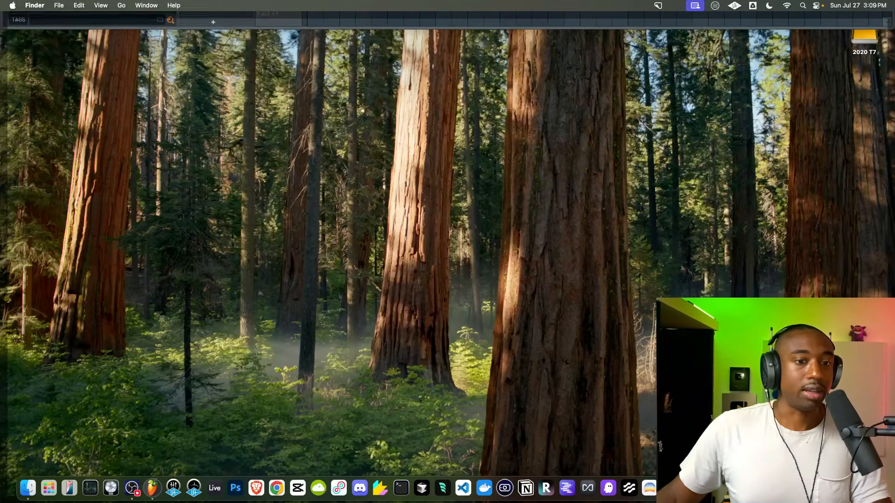
click(152, 488)
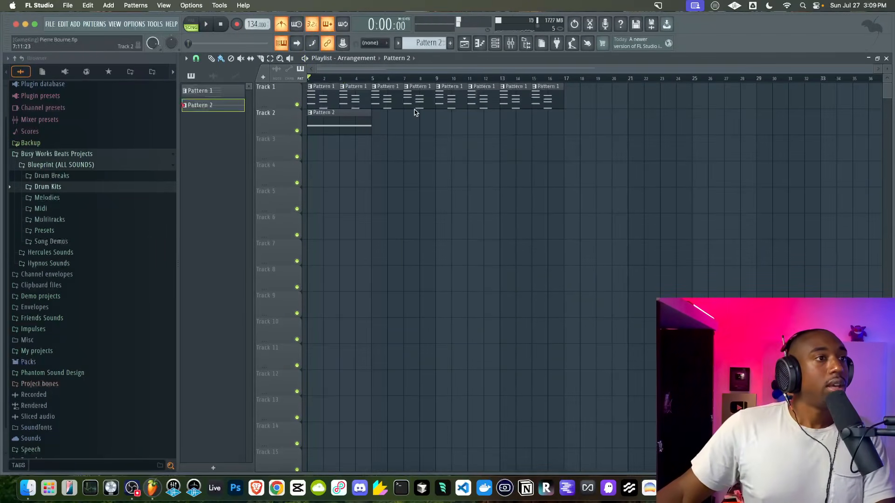
Play the song and add a second BusyWorksBeats - Hercules instrument to the channel rack.
click(495, 43)
key(space)
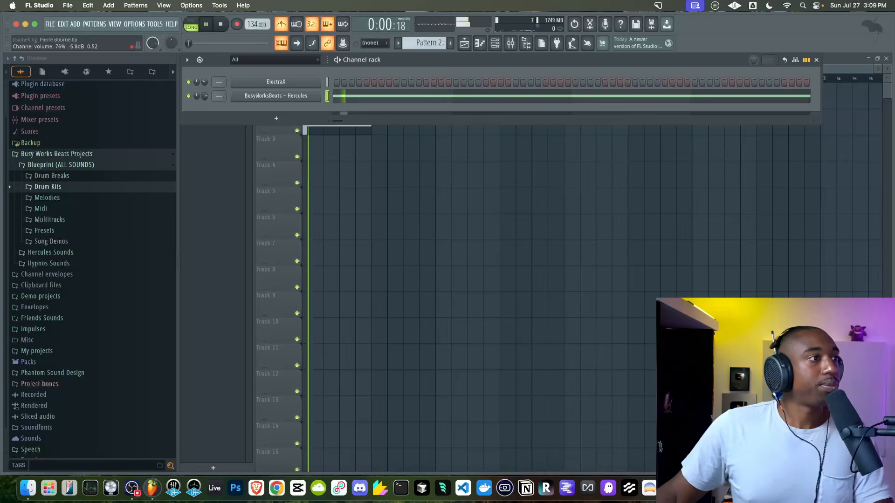
click(279, 119)
click(285, 294)
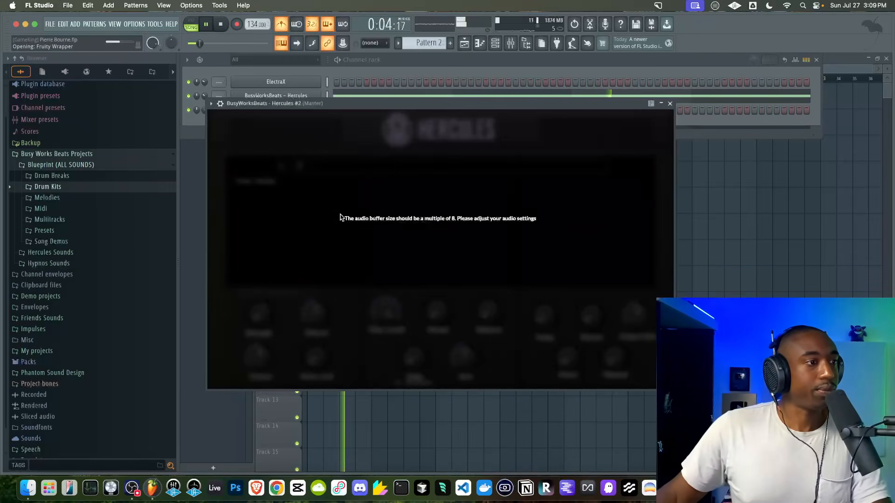
Use the second Hercules plugin's wrapper settings to clear its audio buffer size problem.
click(221, 106)
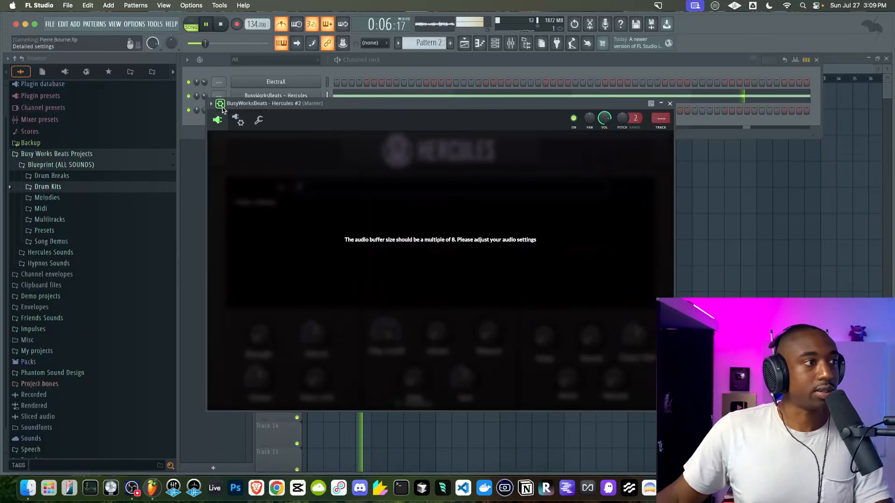
click(239, 122)
click(239, 121)
Load the Fluteez preset from the Core Library's Leads in the second Hercules and audition it over the song.
click(262, 203)
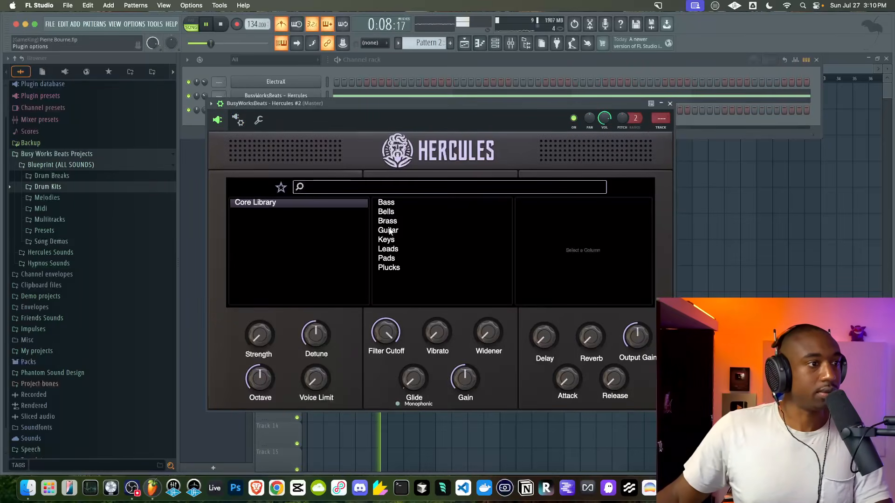
click(388, 250)
scroll(553, 250, down, 3)
click(555, 238)
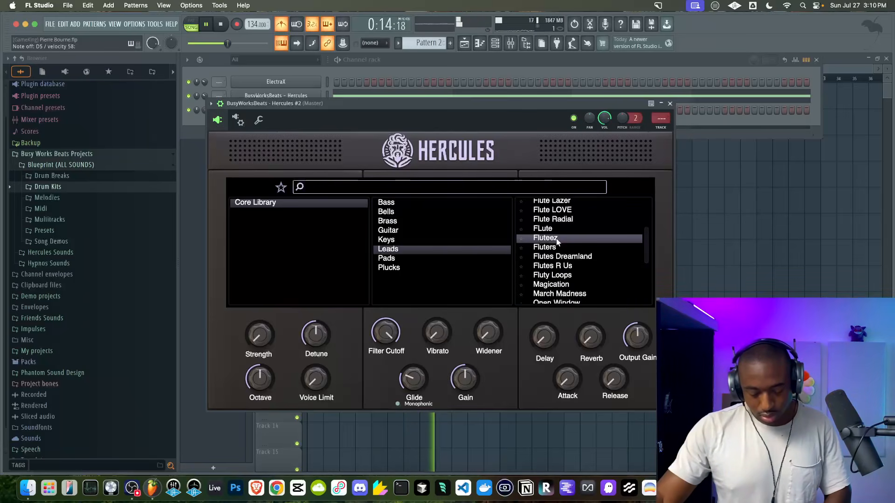
click(670, 104)
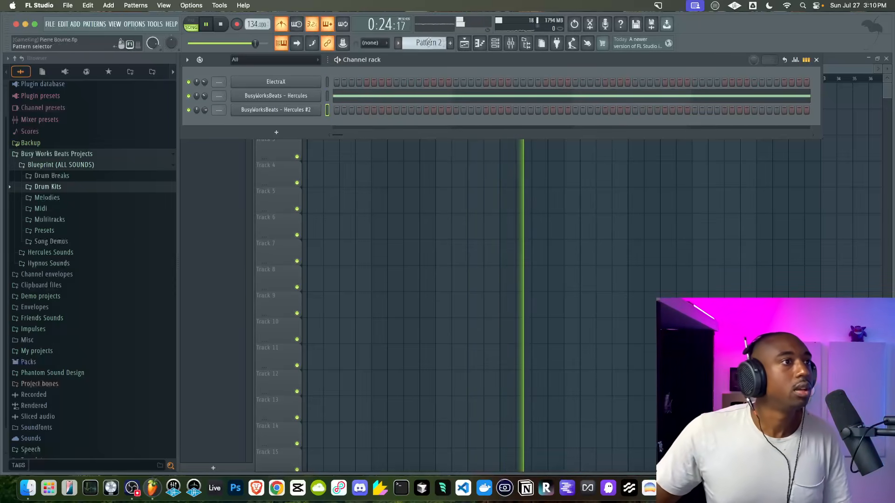
Record a Fluteez melody into a new Pattern 3, place its clip at bar 1 on Track 3 and play it back.
click(221, 24)
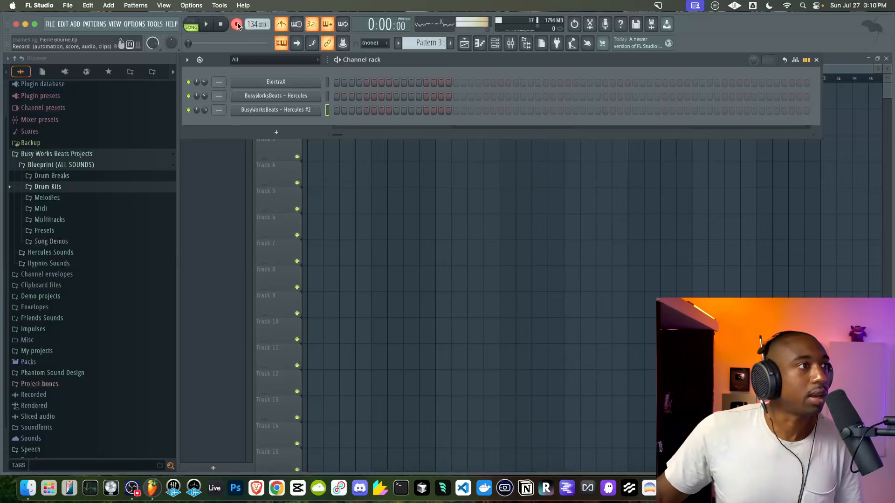
click(237, 24)
key(space)
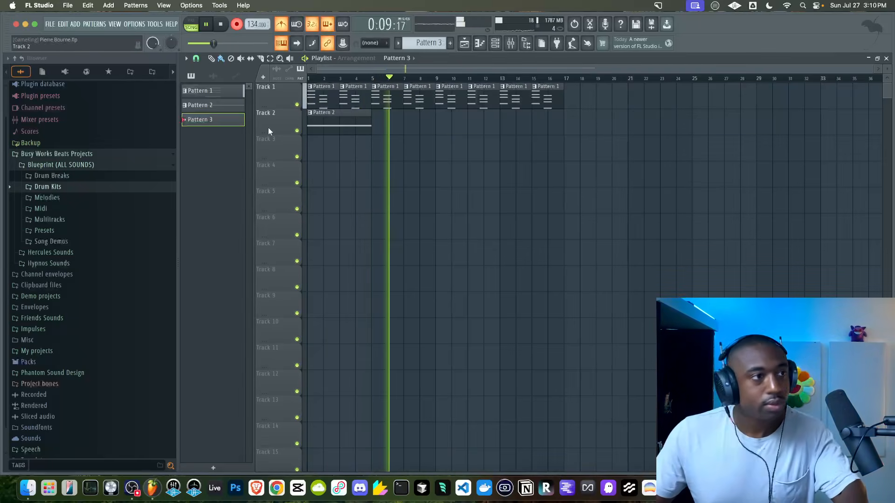
key(space)
key(space)
Set the second Hercules channel's pitch range to 1 and its pitch to +40 cents, and turn off the metronome.
click(495, 44)
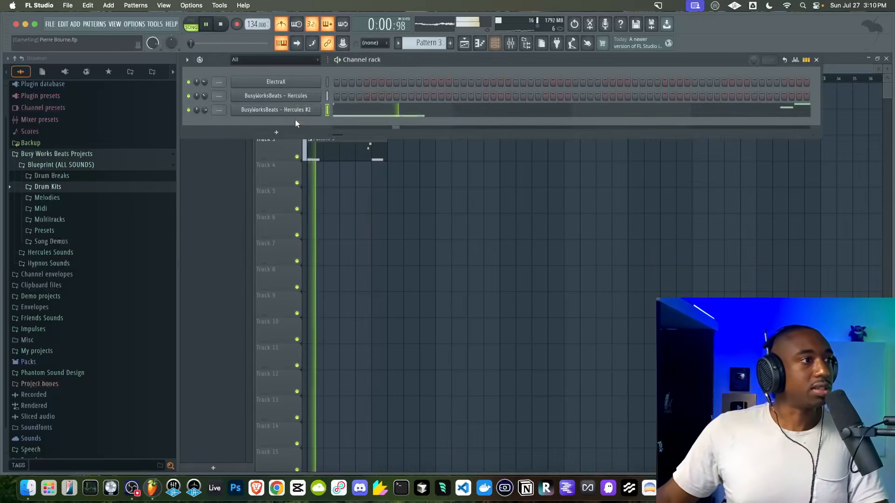
click(291, 110)
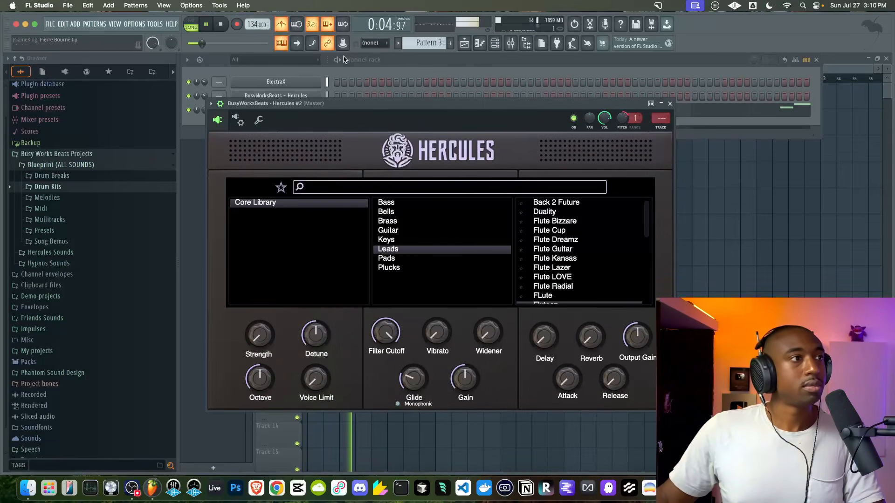
click(282, 26)
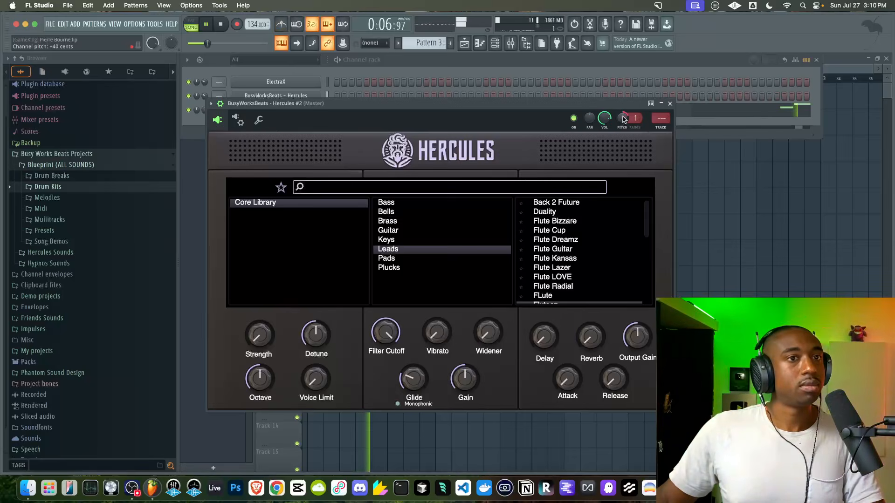
click(672, 104)
Set the second Hercules's Delay to about 0.15 and raise its Reverb slightly.
click(298, 110)
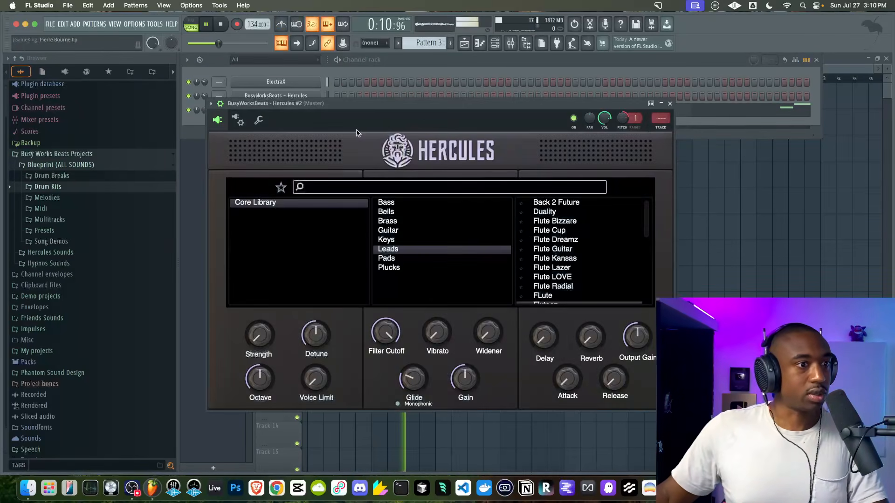
drag(553, 331, 589, 332)
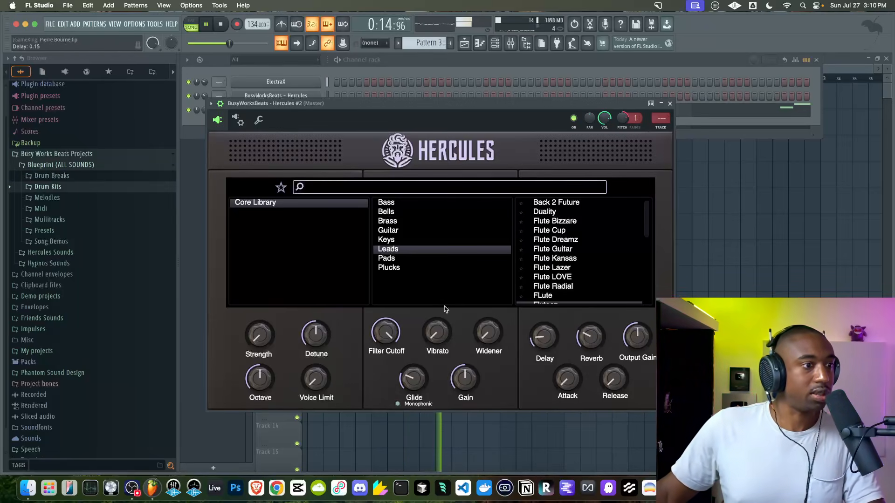
Close the Hercules plugin and route the second Hercules, first Hercules and ElectraX to mixer tracks 1, 2 and 3.
click(670, 103)
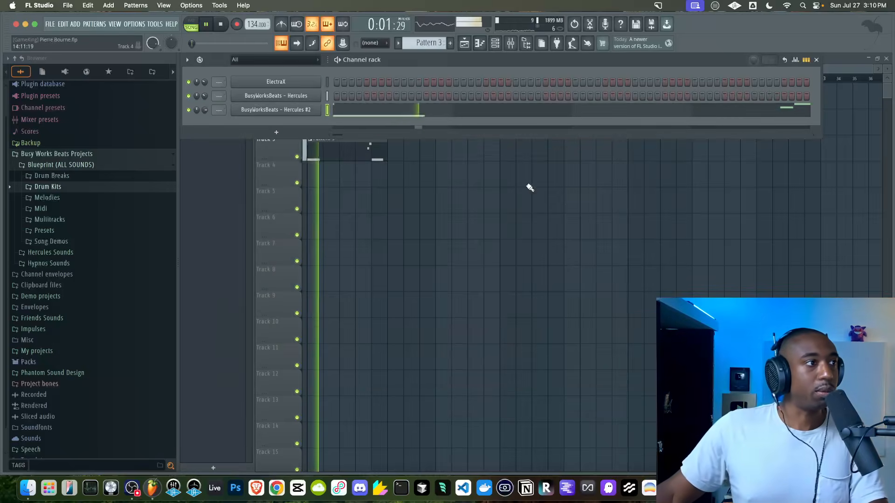
key(ctrl+l)
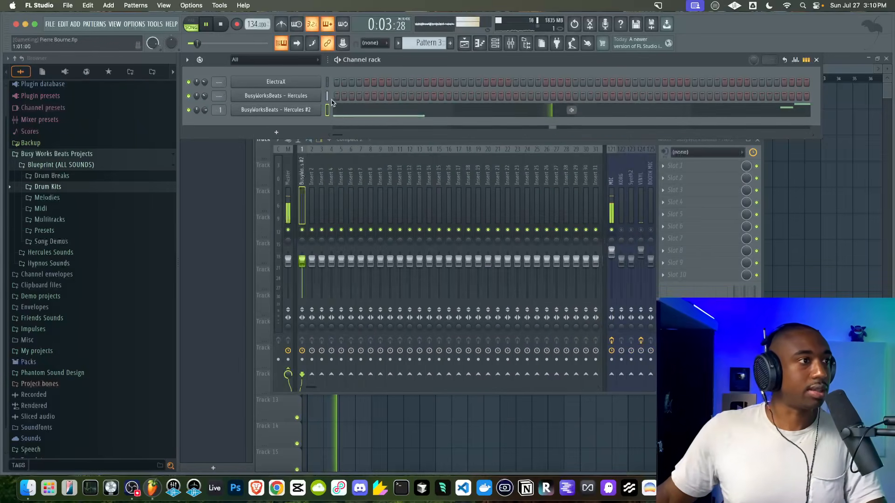
key(ctrl+l)
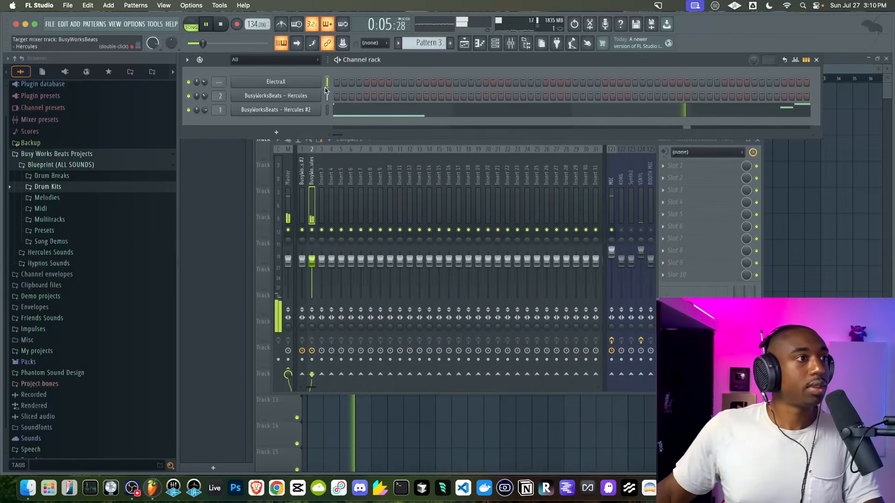
key(ctrl+l)
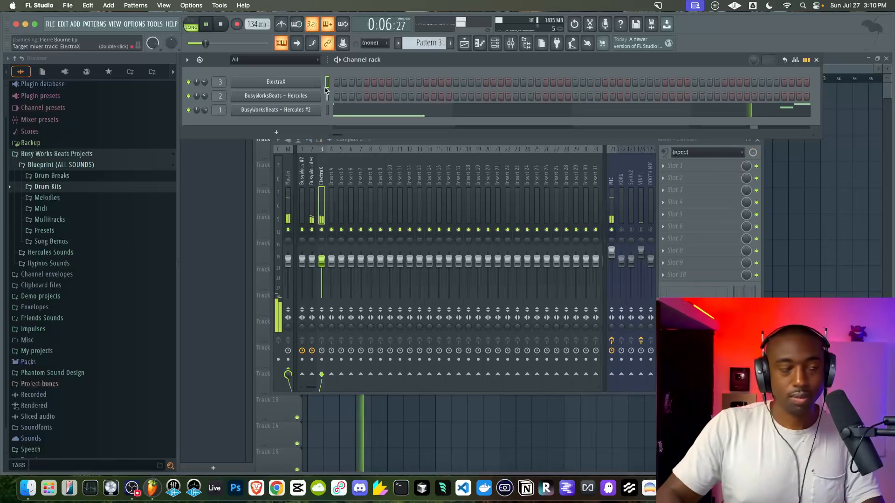
right_click(790, 204)
click(495, 43)
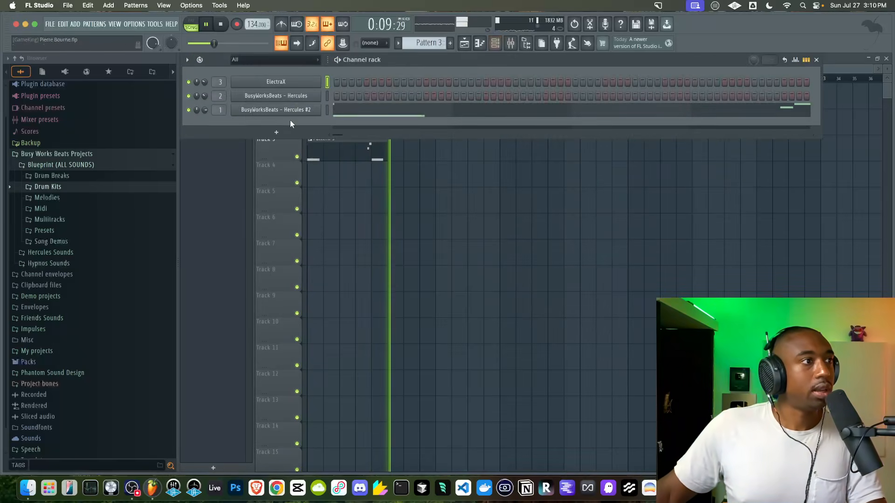
key(space)
Copy the Pattern 3 clip, trim off its first bar, and place the four-bar copy at bar 5 on Track 3.
right_click(359, 176)
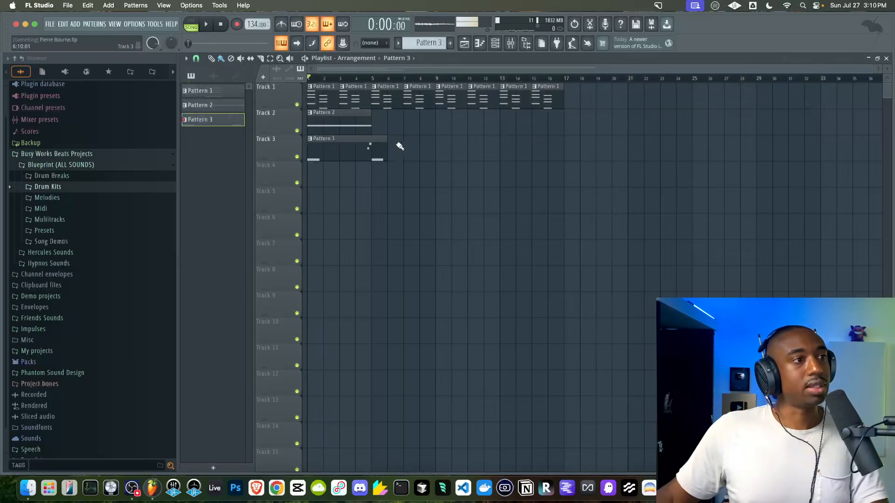
drag(345, 154, 396, 184)
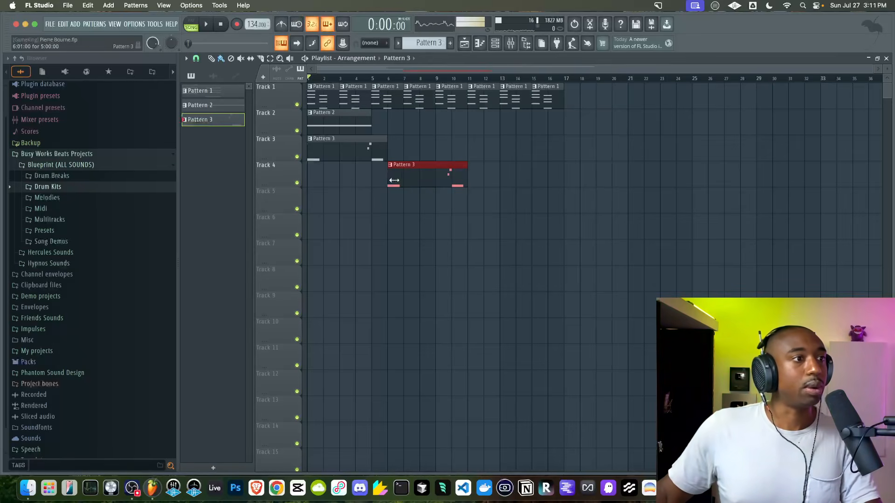
drag(422, 175, 426, 173)
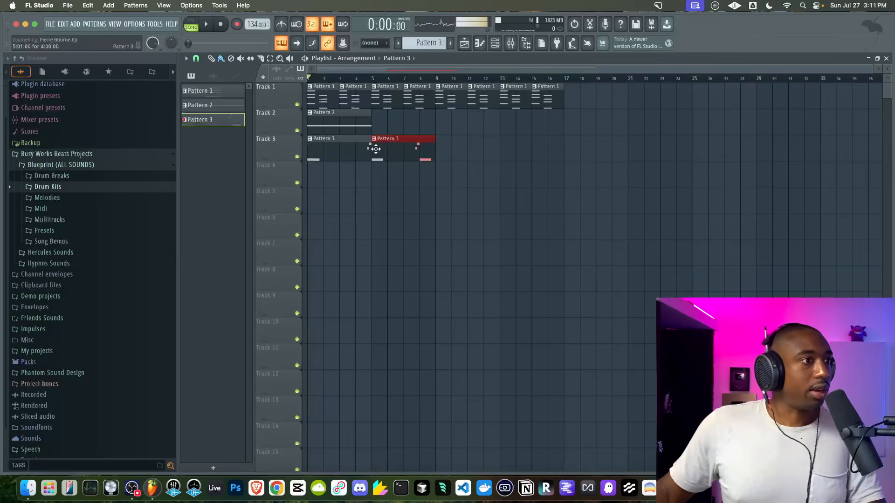
Check the Pattern 3 notes in the piano roll and merge the two Track 3 clips into one new pattern clip.
double_click(325, 150)
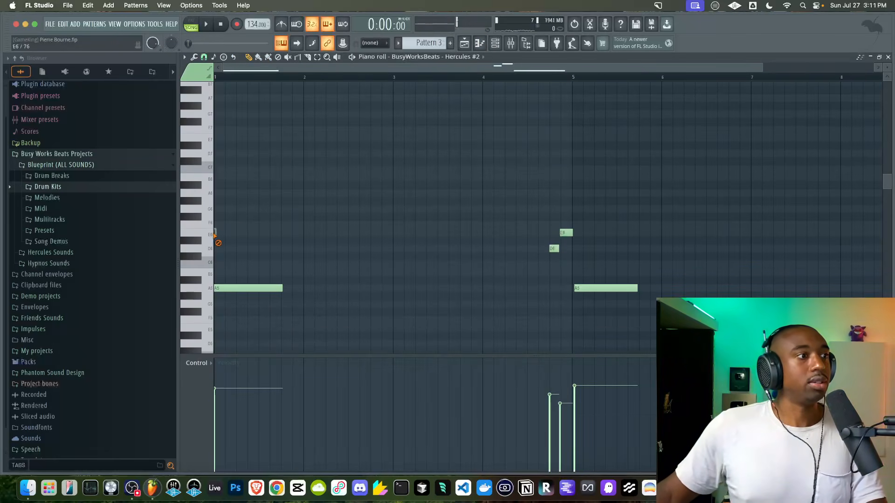
click(464, 43)
key(space)
drag(493, 164, 340, 144)
key(super+g)
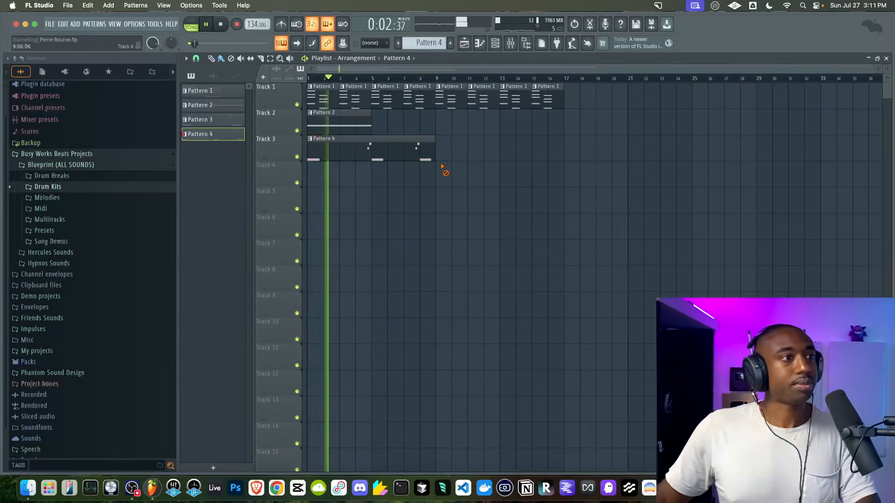
Duplicate the Pattern 2 clip on Track 2 three times along the timeline and create a new empty pattern.
click(348, 125)
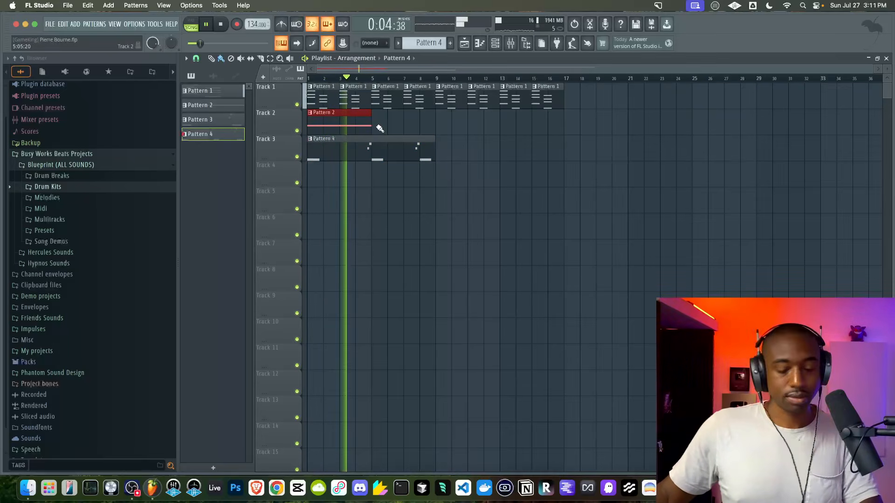
key(super+b)
key(super+b)
key(super+b)
key(F4)
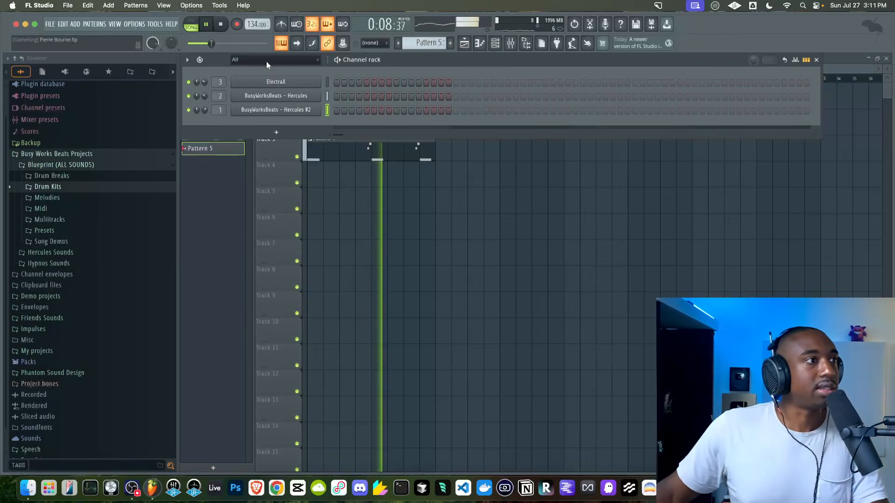
Turn on the metronome, stop playback and open the 808s folder inside Drum Kits.
click(281, 24)
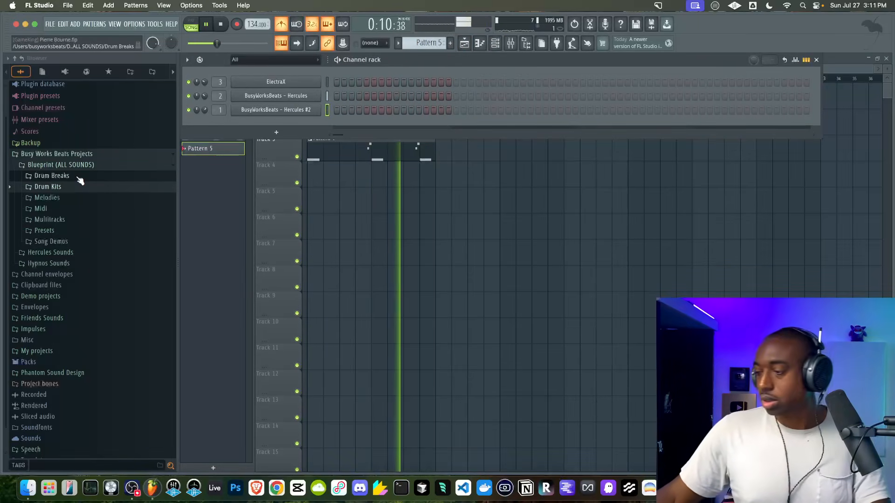
key(space)
click(67, 189)
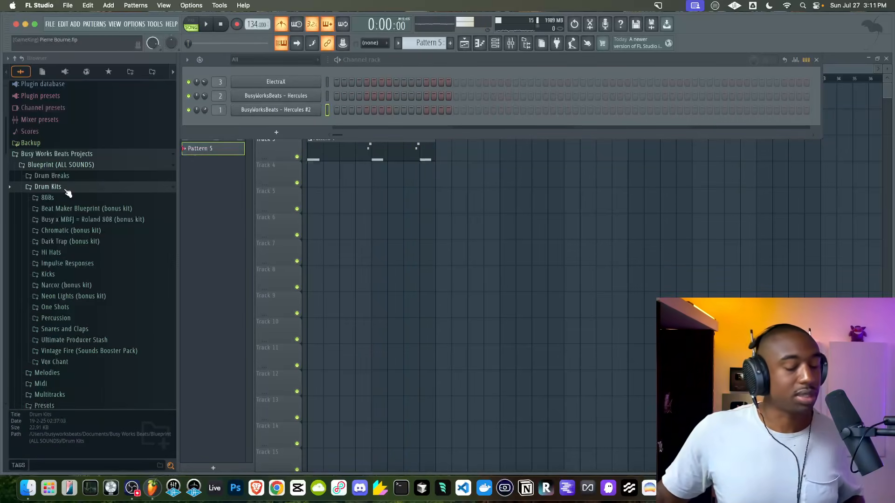
click(68, 199)
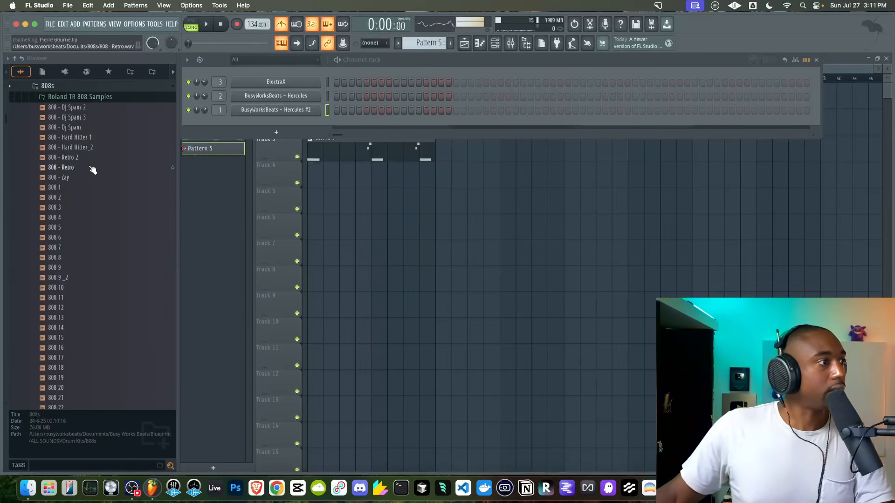
Audition samples in the 808s folder, including 808 - DJ Spanz, 808 - Zay and 808 17, over the song.
click(87, 128)
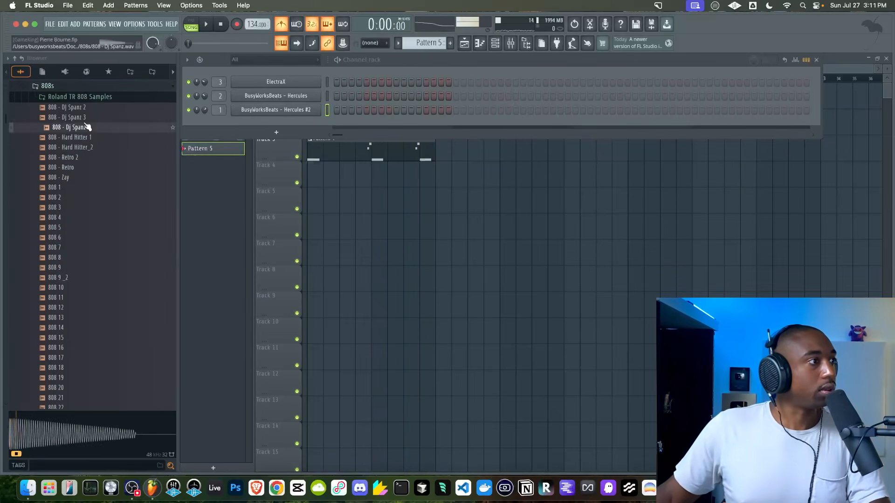
click(70, 177)
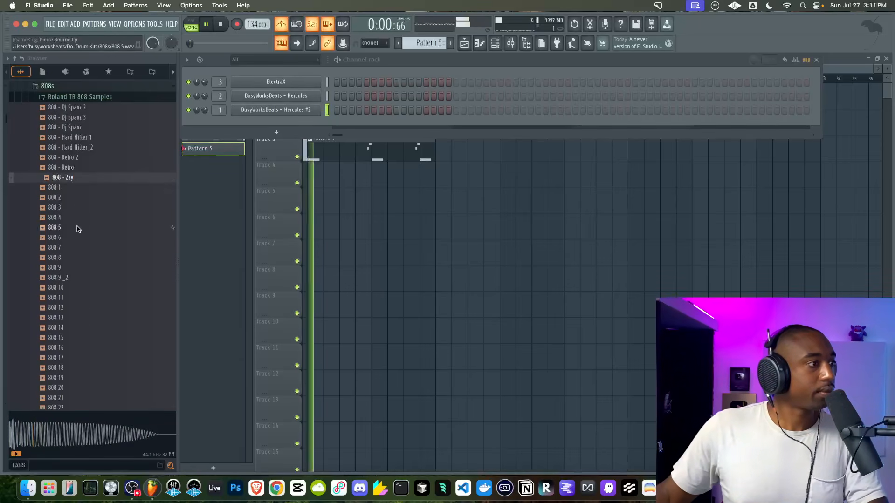
scroll(77, 227, down, 5)
click(76, 207)
click(76, 198)
scroll(76, 180, up, 5)
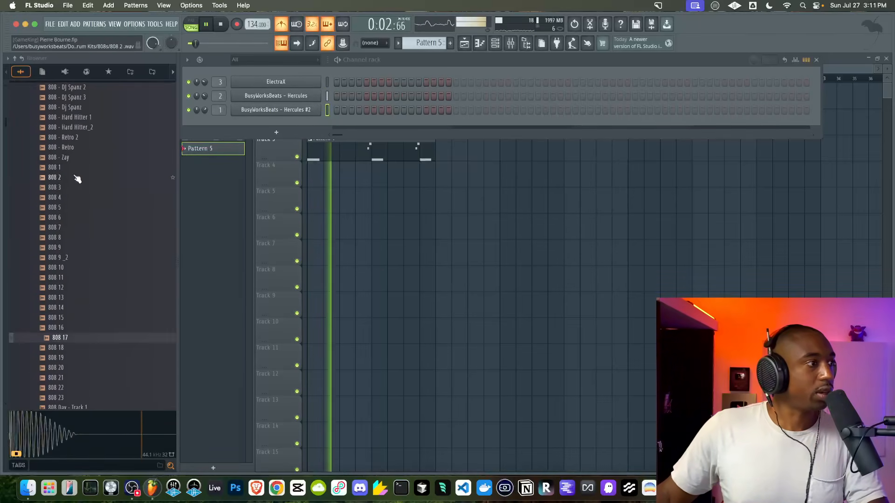
Audition the numbered 808 samples one after another from 808 1 through 808 23 while the song plays.
click(71, 171)
key(Down)
key(Down)
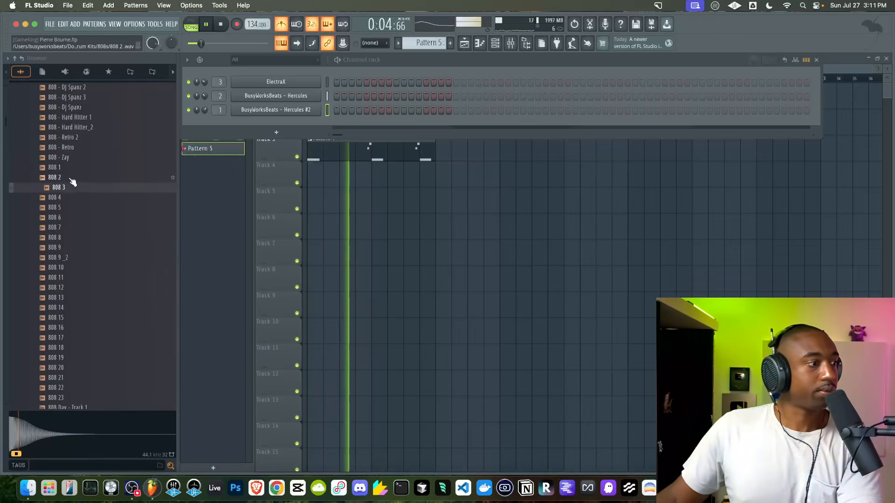
key(Down)
key(Down)
key(Down)
key(Down)
key(Down)
key(Down)
scroll(69, 181, up, 3)
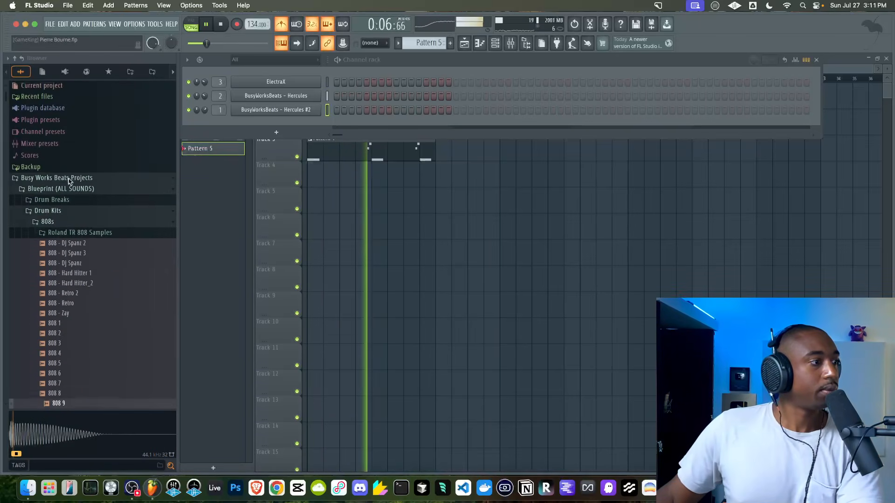
scroll(76, 235, down, 2)
key(Down)
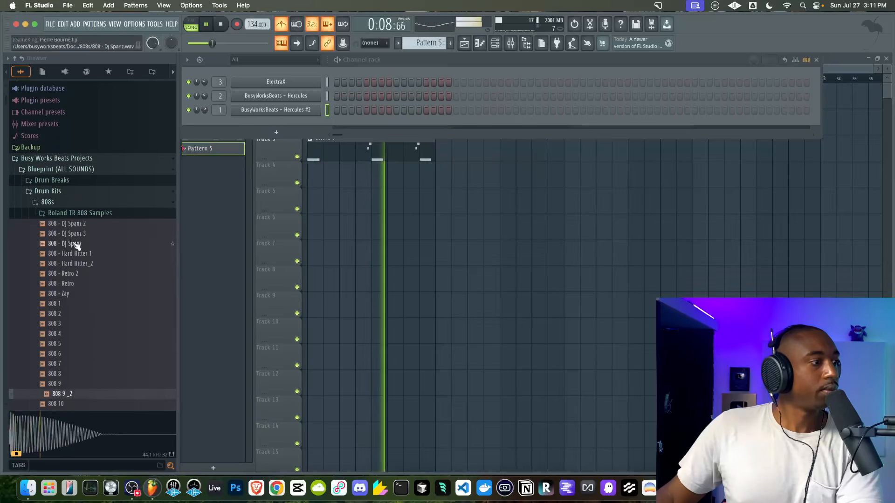
scroll(68, 289, down, 5)
key(Down)
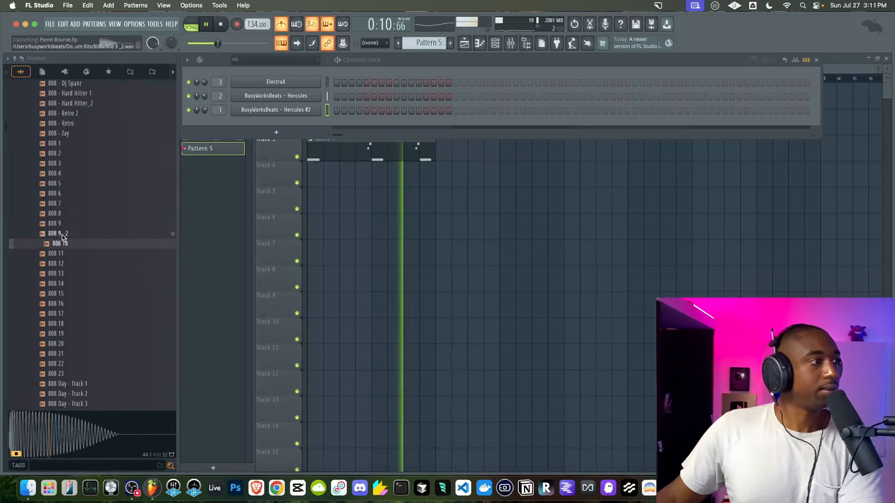
key(Down)
key(Down)
key(Down)
key(Down)
key(Down)
key(Down)
key(Down)
key(Down)
key(Down)
scroll(138, 209, down, 5)
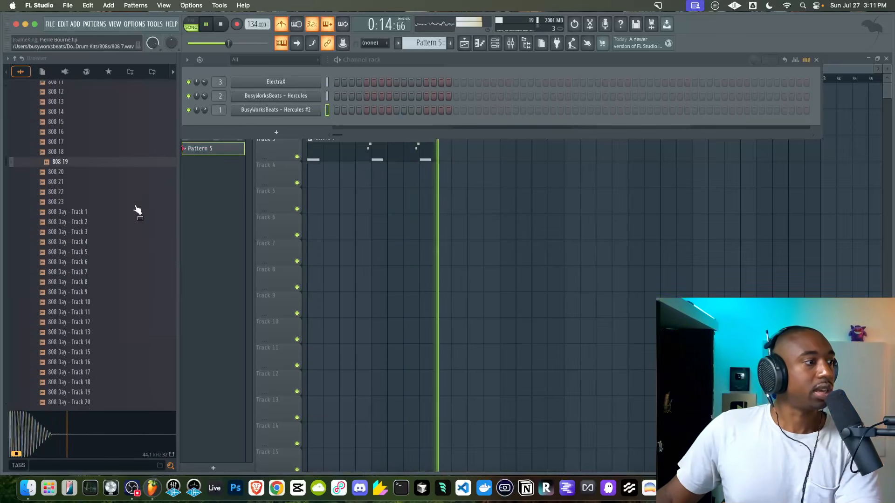
key(Down)
scroll(138, 210, down, 2)
key(Down)
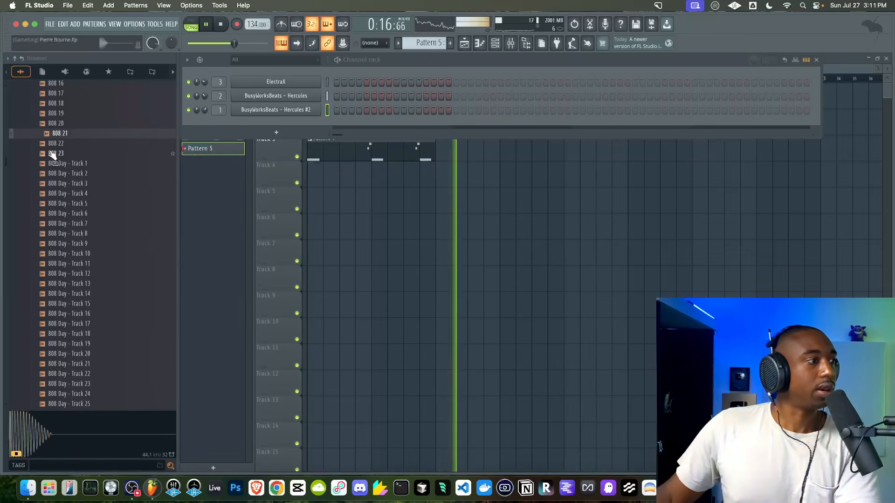
key(Down)
key(Down)
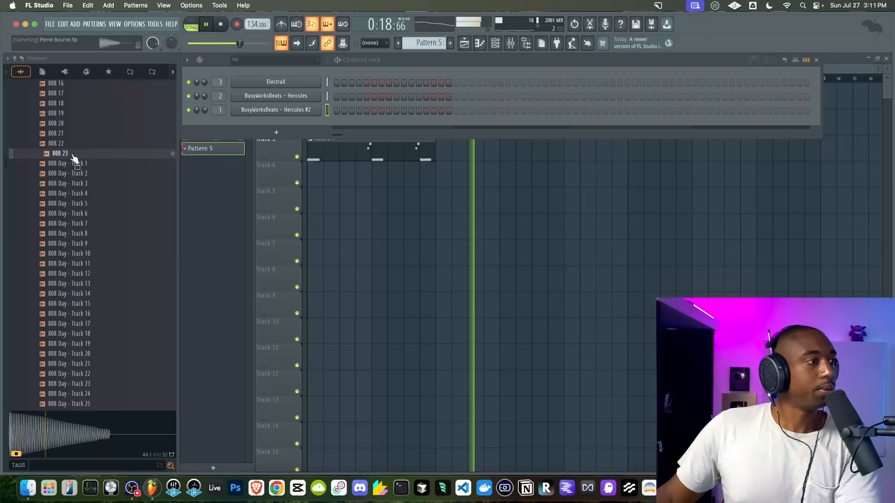
Compare the first 808 Day samples with 808 23 and load 808 23 into a new Sampler channel.
key(Down)
key(Down)
key(Up)
key(Up)
right_click(66, 155)
click(79, 168)
Audition 808 Day - Track 5 and 808 Day - Track 4 over the song.
click(83, 192)
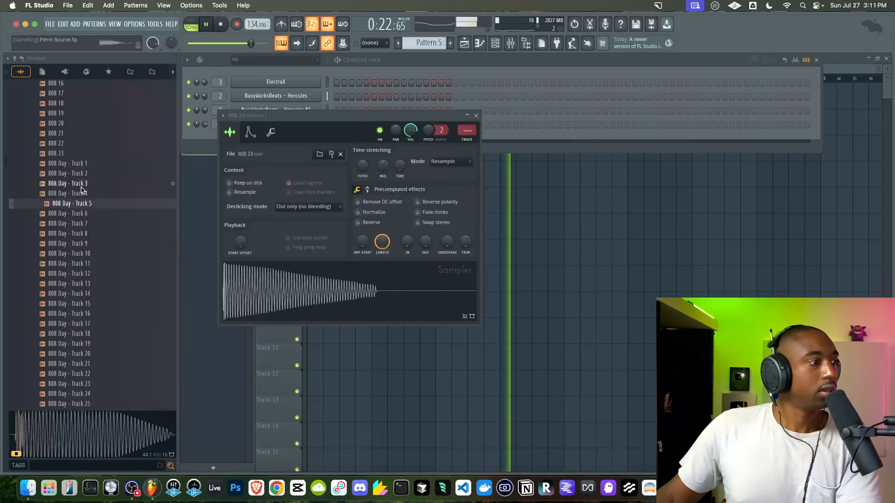
key(Down)
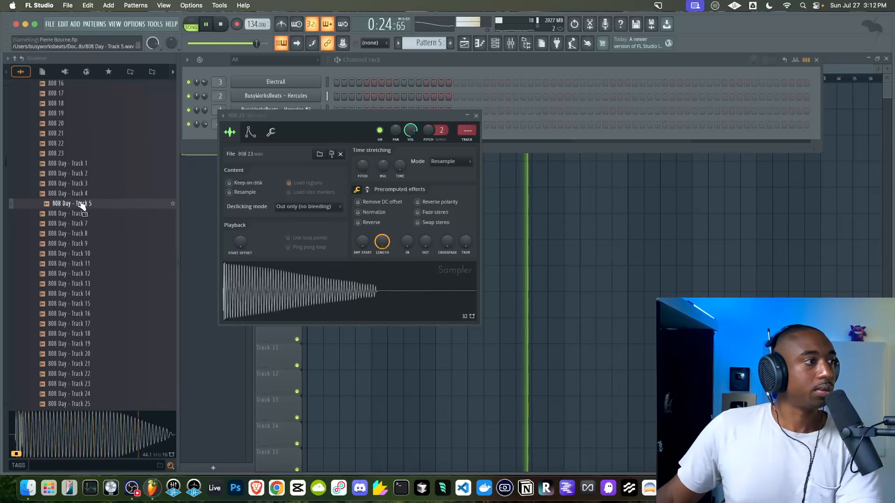
click(81, 195)
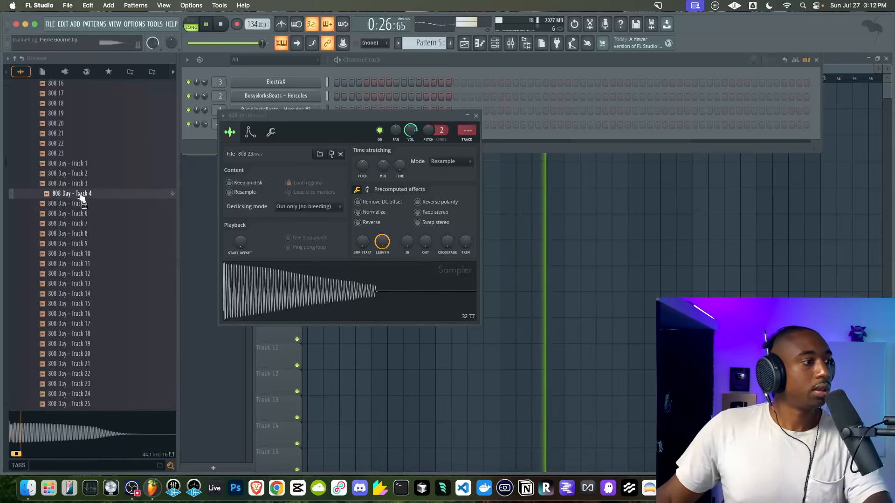
scroll(73, 140, up, 10)
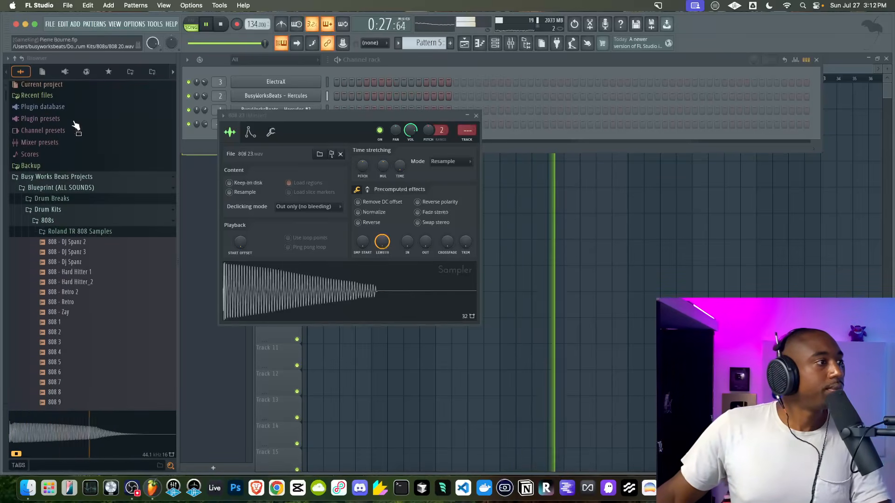
Collapse the 808s folder so the Drum Kits subfolders are listed, and close the 808 23 sampler window.
click(67, 212)
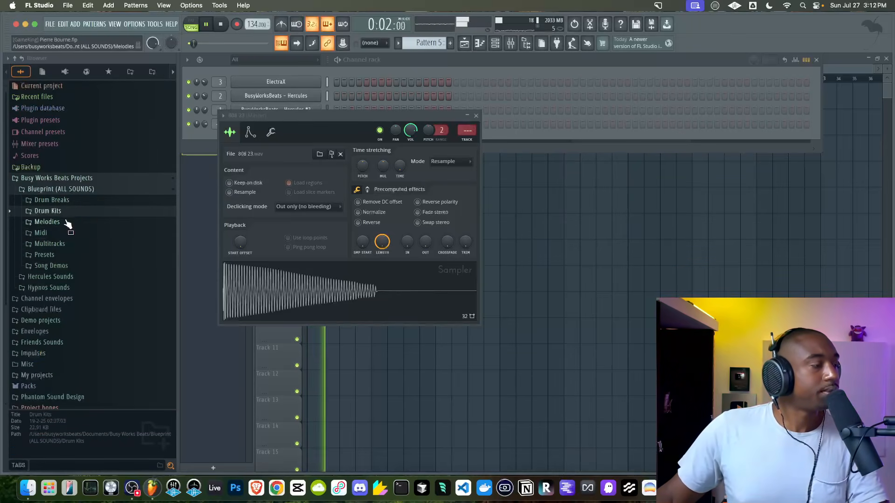
click(66, 214)
click(65, 131)
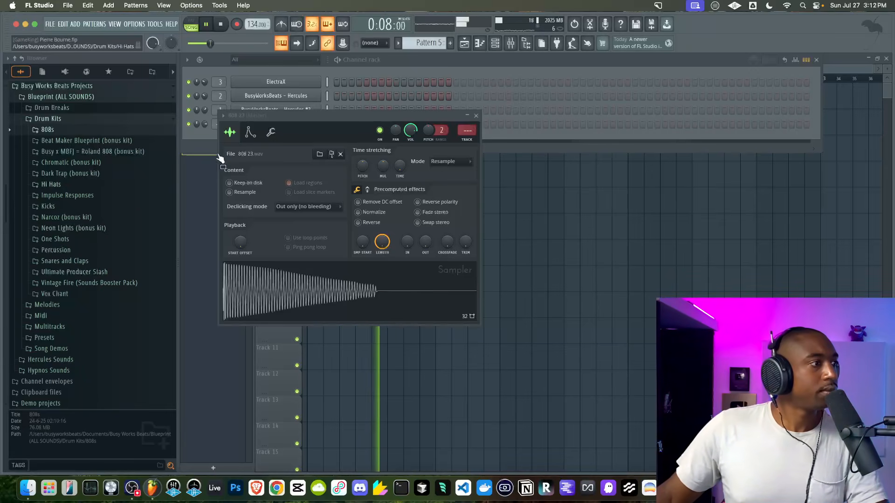
click(476, 116)
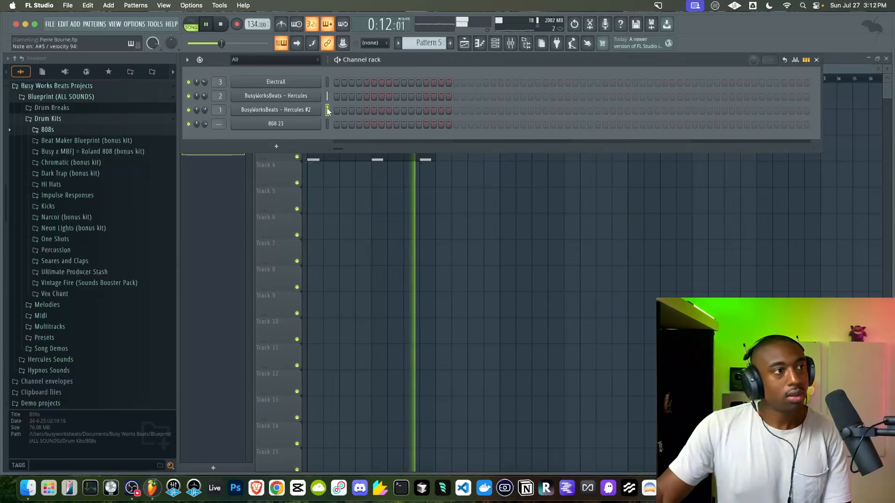
Set the second Hercules channel's pitch to about +63 cents and route the 808 23 channel to mixer track 4.
click(306, 111)
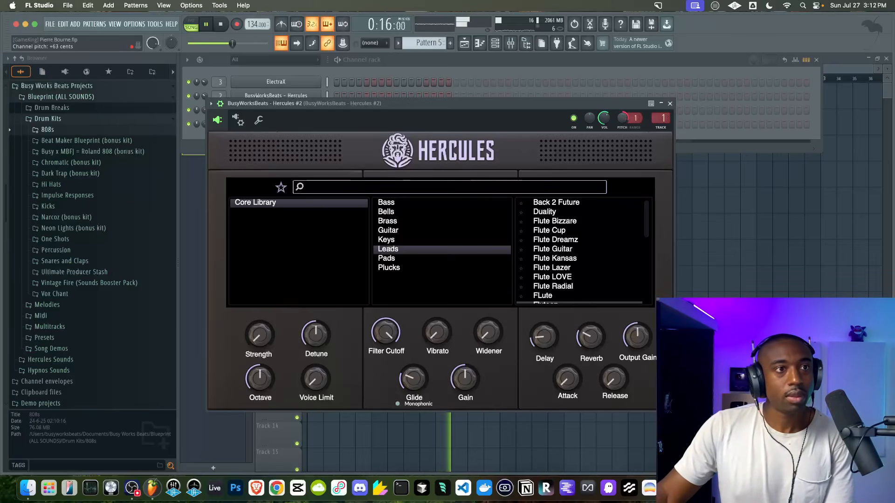
click(670, 103)
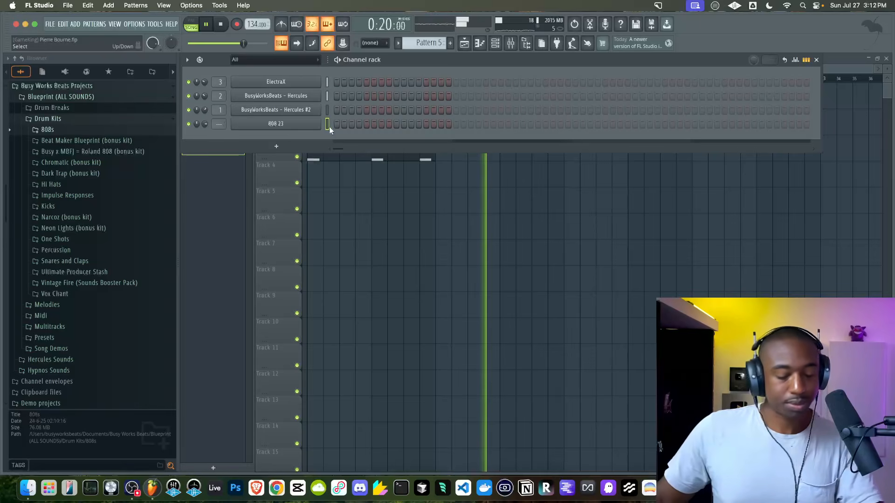
key(super+l)
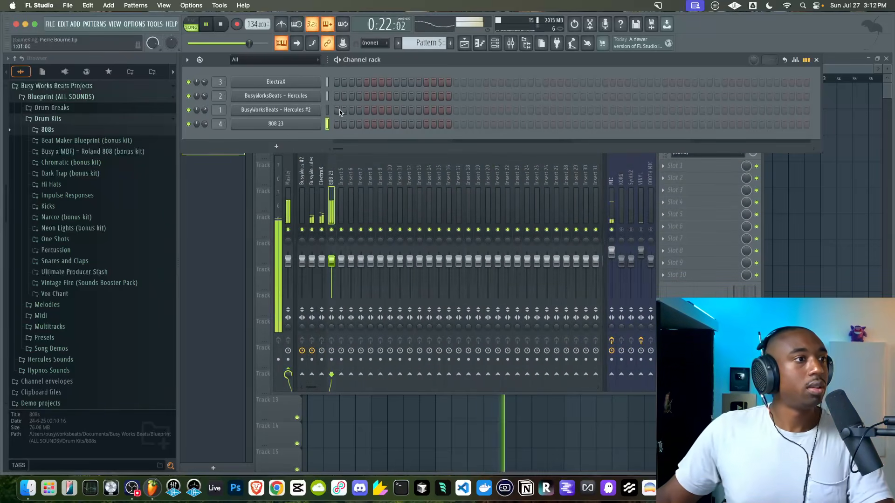
Turn on the metronome and place a Pattern 5 clip at bar 1 of playlist Track 4.
click(289, 26)
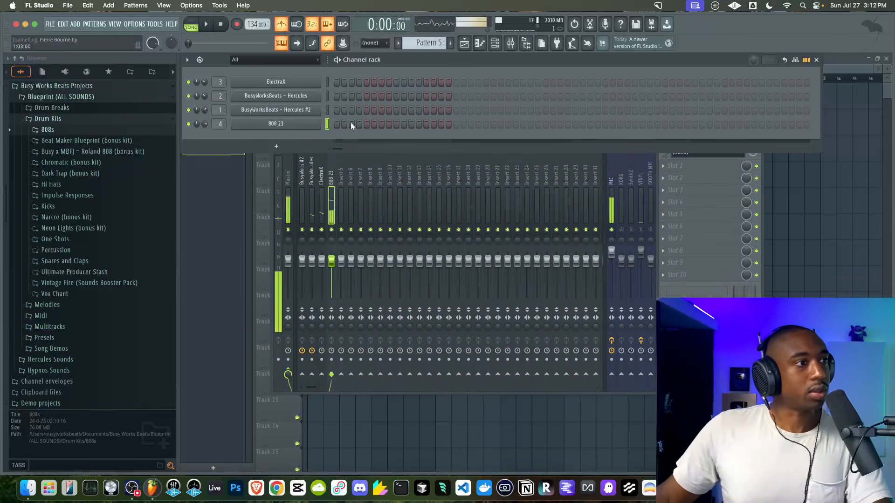
click(787, 203)
click(317, 177)
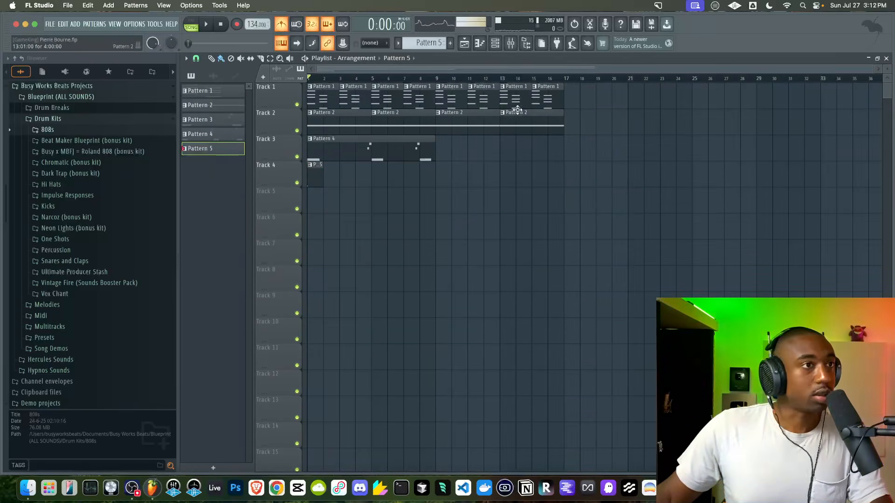
Program the 808 23 channel in Pattern 5 with hits on steps 1, 7, 13 and 15 while playing the song.
click(496, 47)
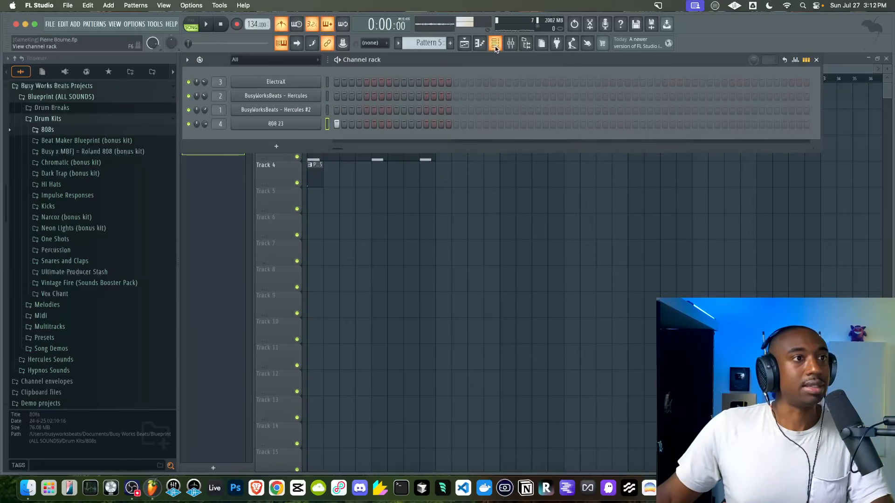
key(space)
click(382, 124)
key(space)
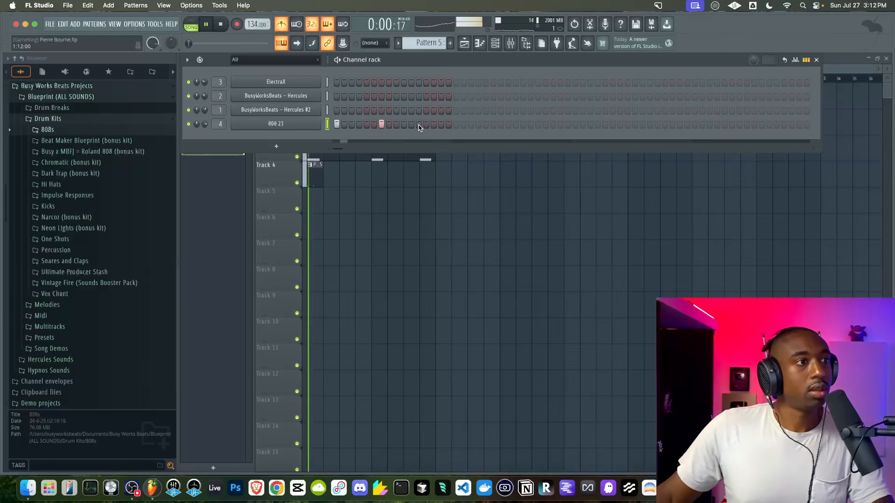
click(426, 124)
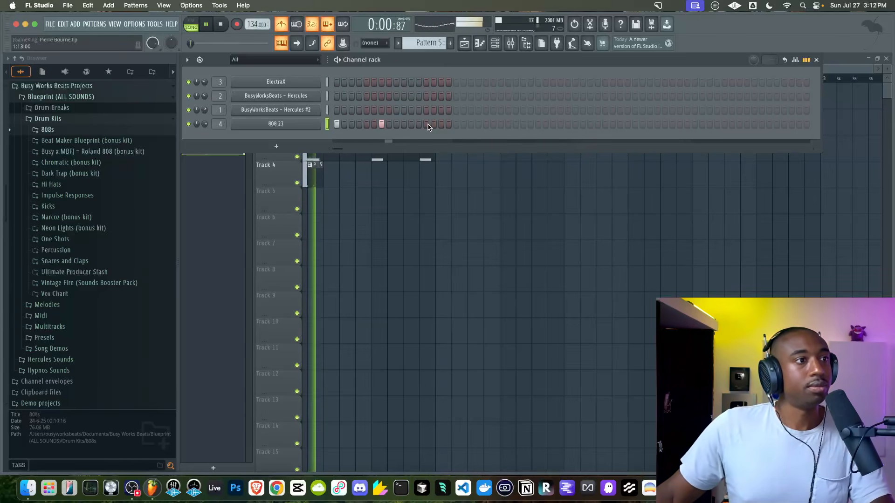
click(478, 124)
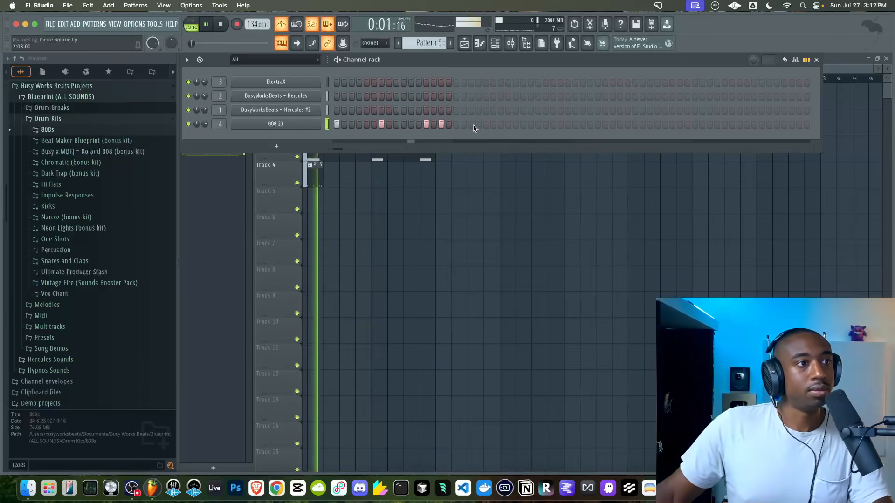
click(480, 125)
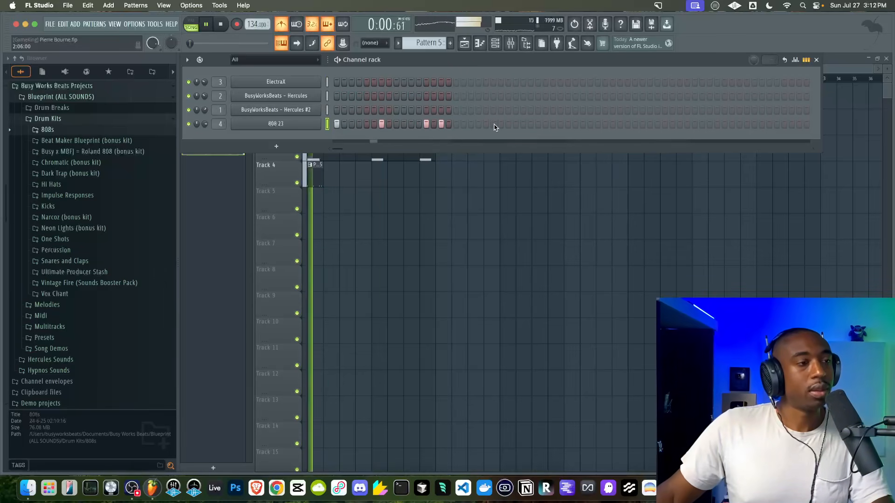
Extend the 808 23 sequence into a second bar with hits on steps 21 and 27.
click(501, 124)
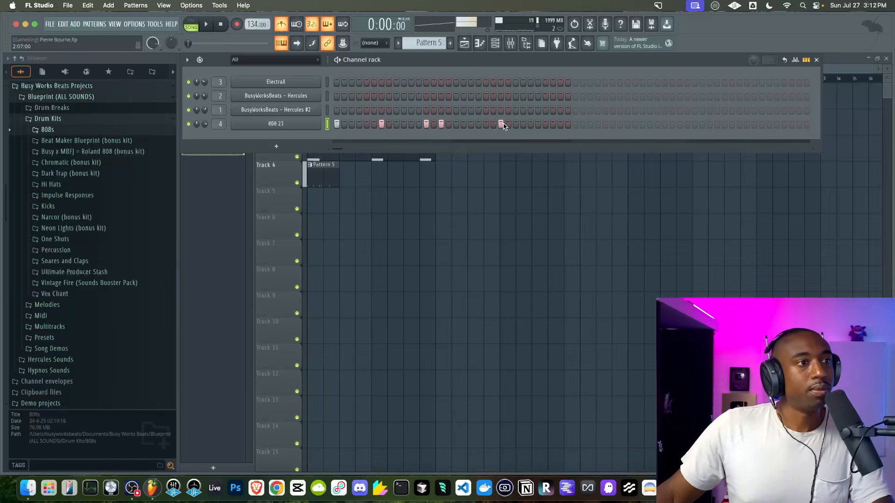
click(546, 124)
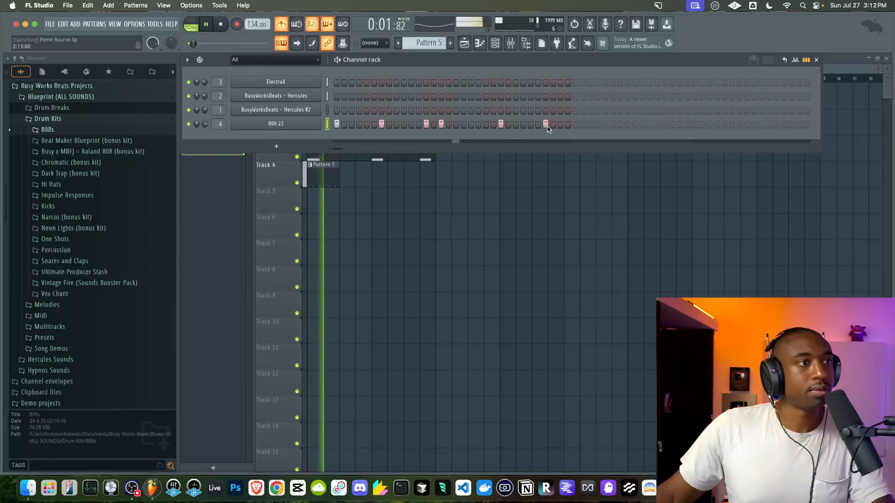
click(501, 124)
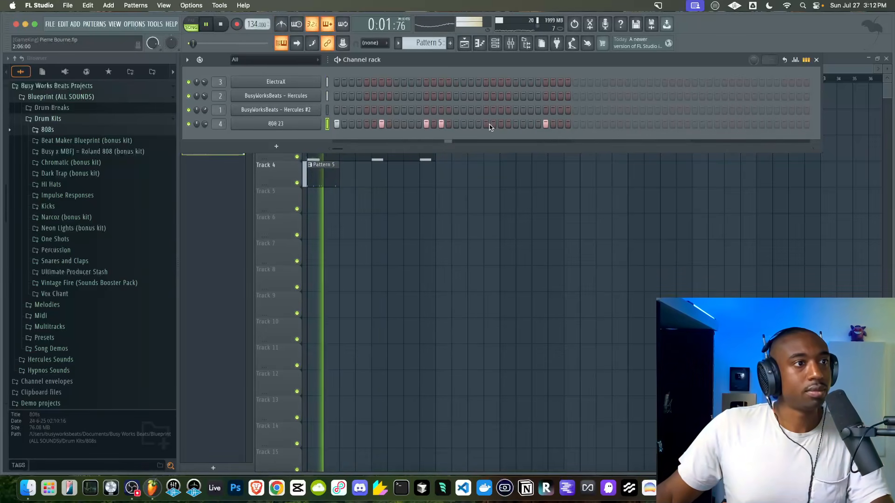
key(space)
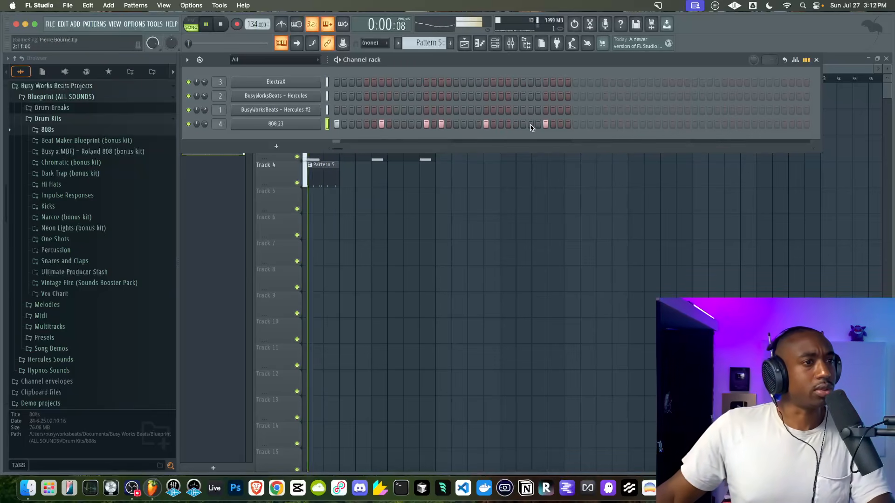
click(531, 124)
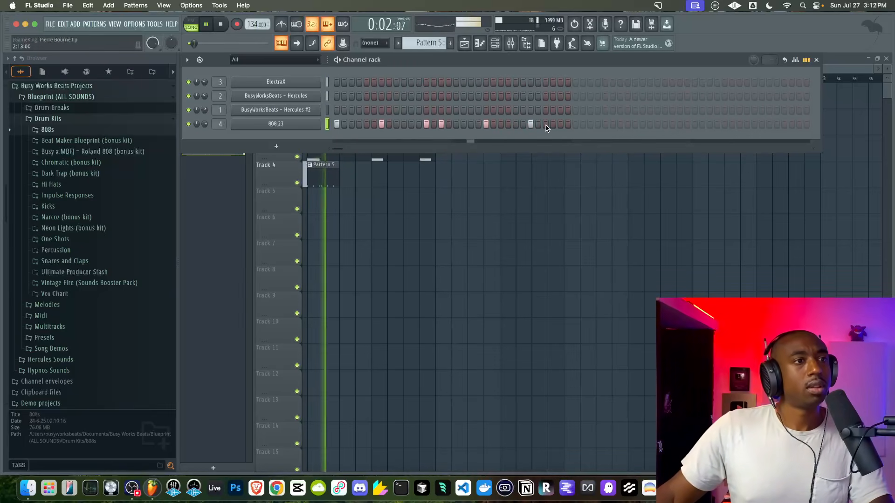
Repeat the two-bar Pattern 5 clip along Track 4 up to bar 17.
key(F6)
drag(341, 183, 321, 178)
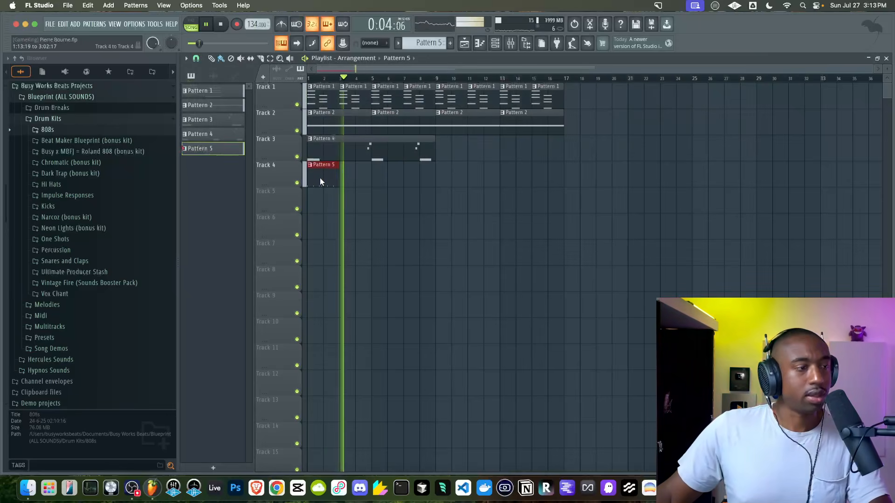
key(super+b)
key(super+b)
key(super+b)
key(super+b)
key(super+b)
key(super+b)
key(super+b)
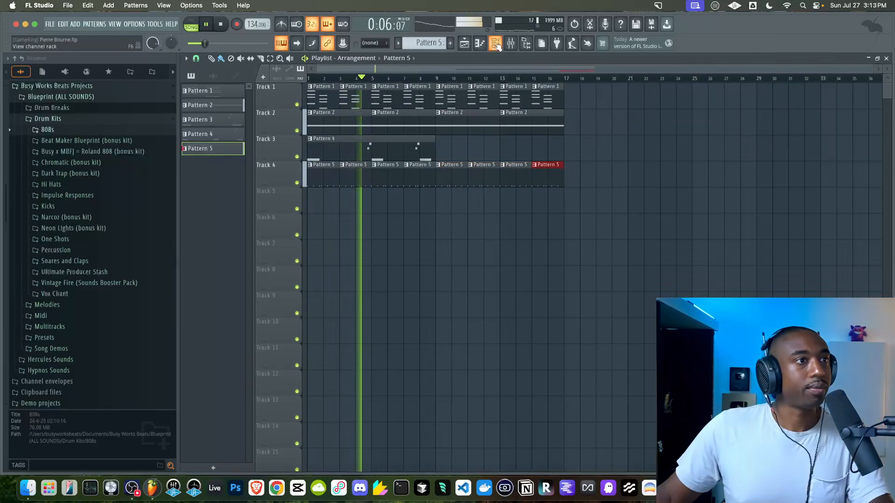
Bring back the channel rack and expand the 1 - Go - To Drums folder inside Friends Sounds in the browser.
key(F6)
scroll(70, 140, up, 3)
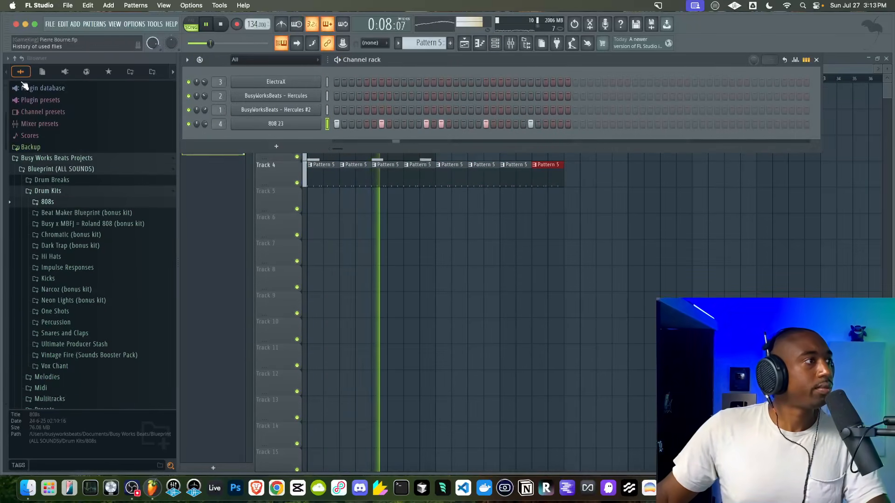
click(15, 58)
click(49, 233)
click(51, 244)
Set the first Hercules channel's pitch range to 1 and its pitch to about +96 cents, closing the plugin window after listening.
click(275, 95)
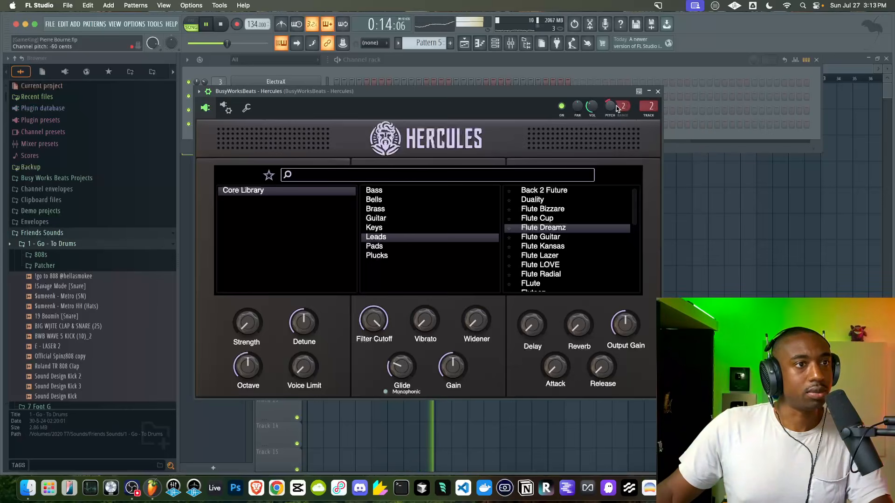
drag(618, 109, 616, 114)
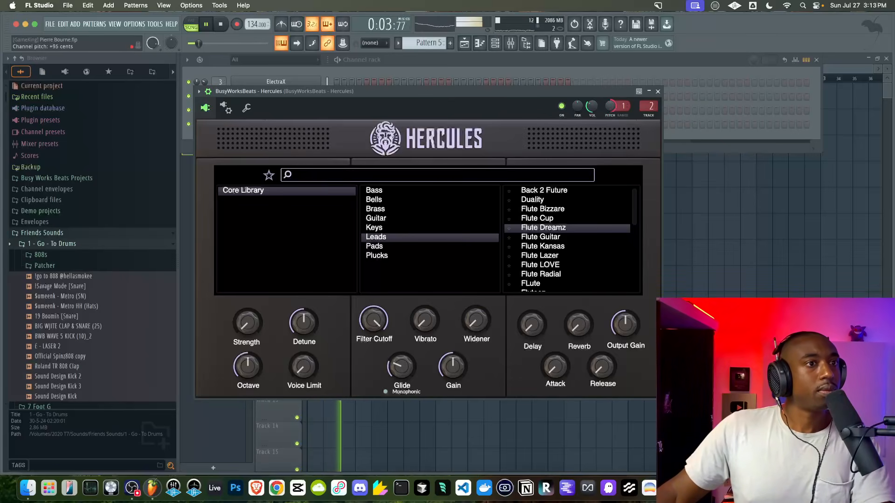
click(659, 92)
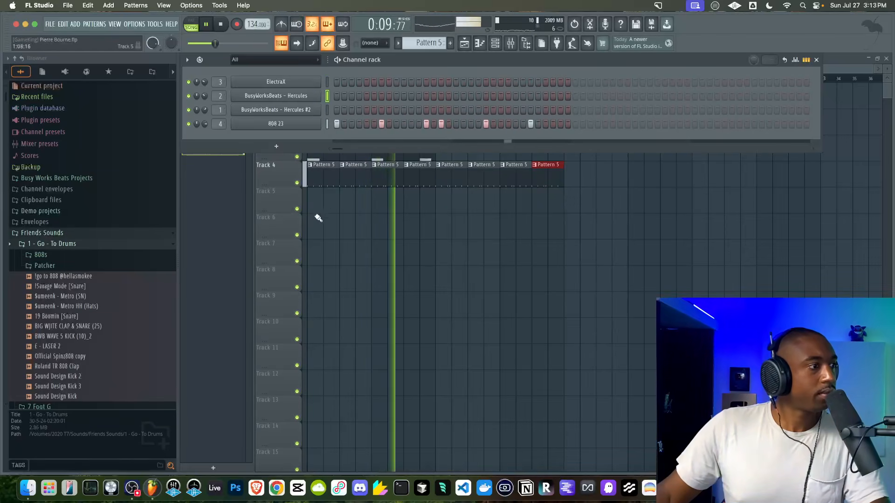
Search the browser for "zay" and audition samples such as 808 - Szay, 808 - Zay Sub and (Snare) ZAY.
scroll(86, 308, down, 3)
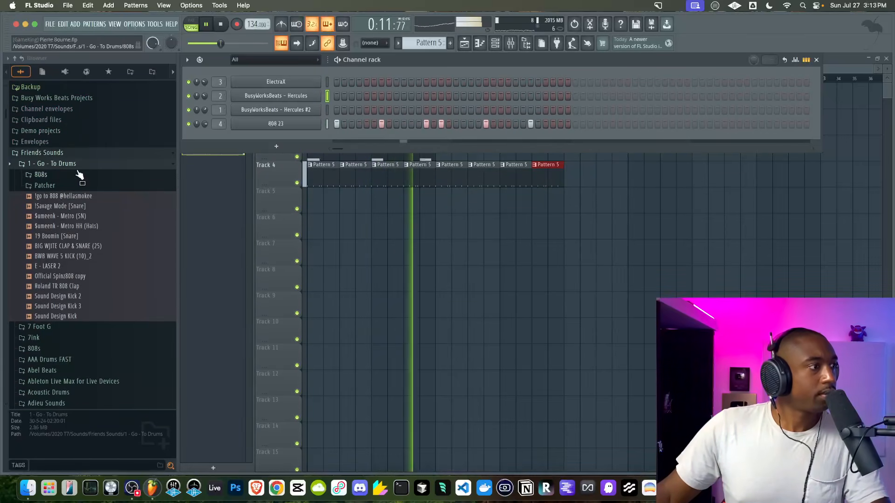
click(89, 461)
text(zay)
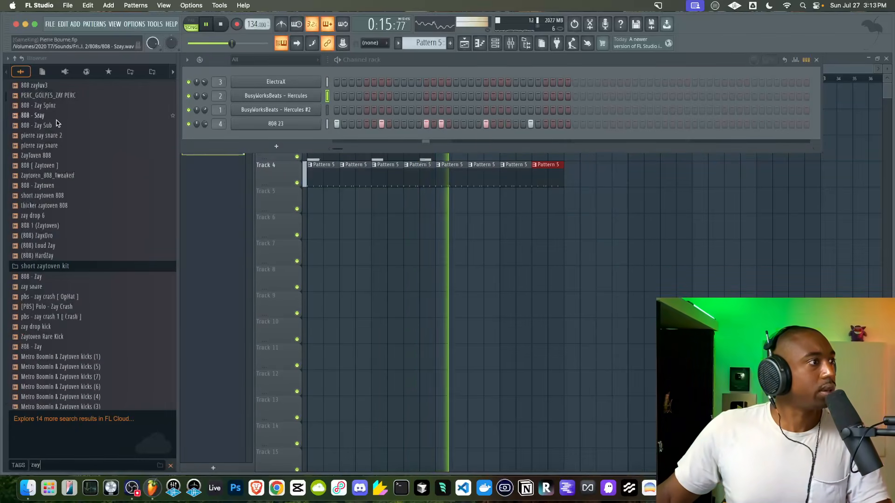
key(space)
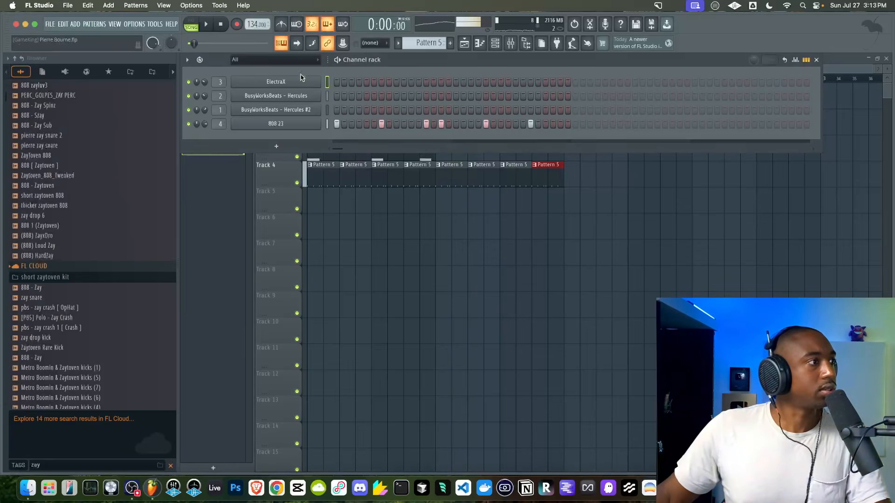
click(43, 105)
click(64, 115)
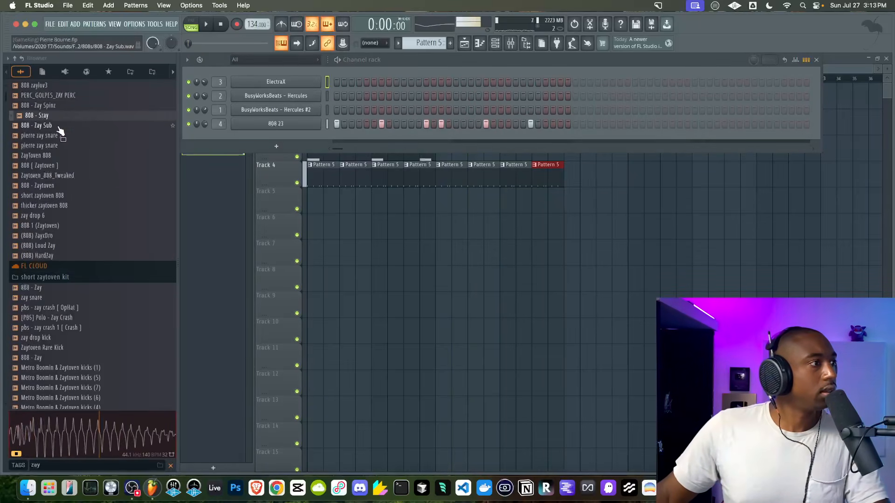
click(60, 127)
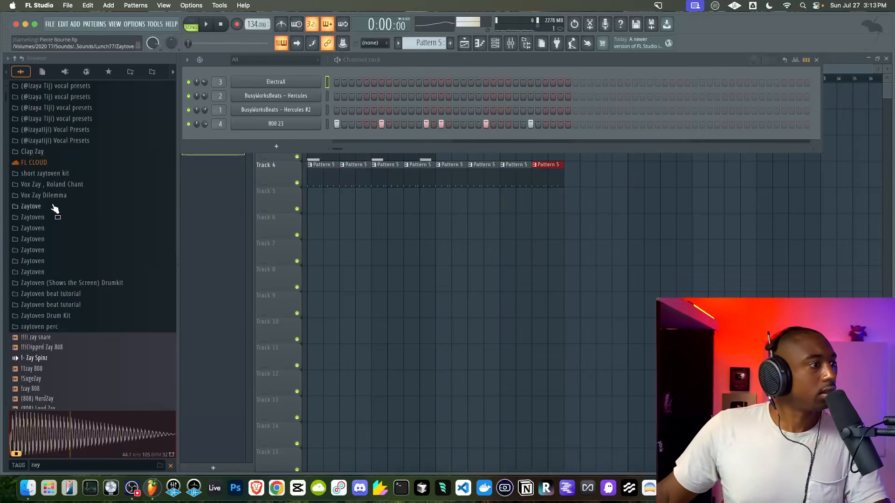
scroll(55, 247, down, 10)
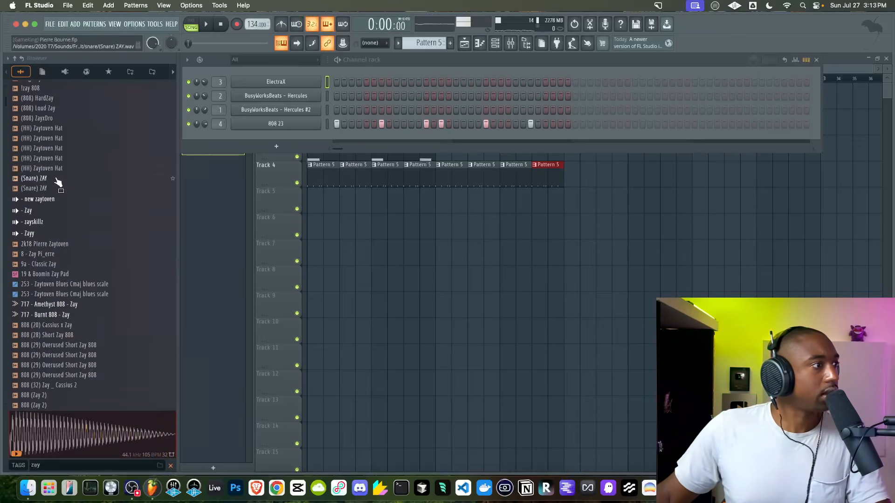
click(35, 179)
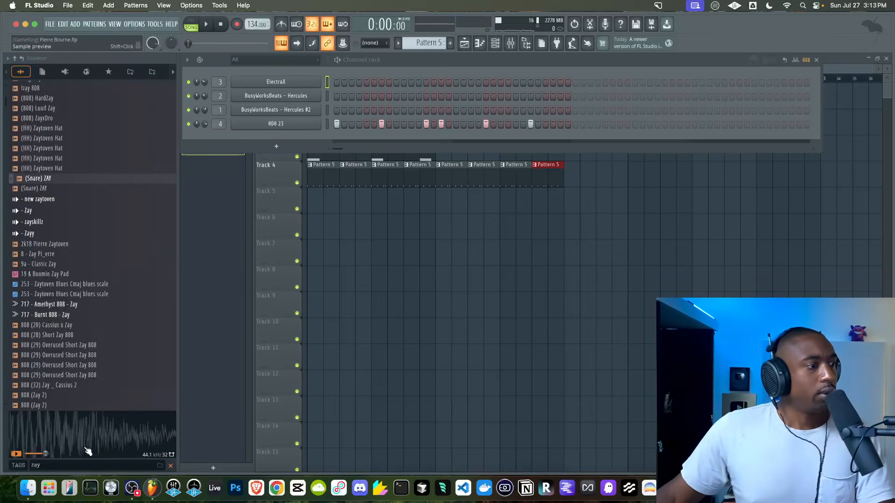
Search for "zay 808", compare the first 808 samples and load !zay 808 into a new channel.
key(Return)
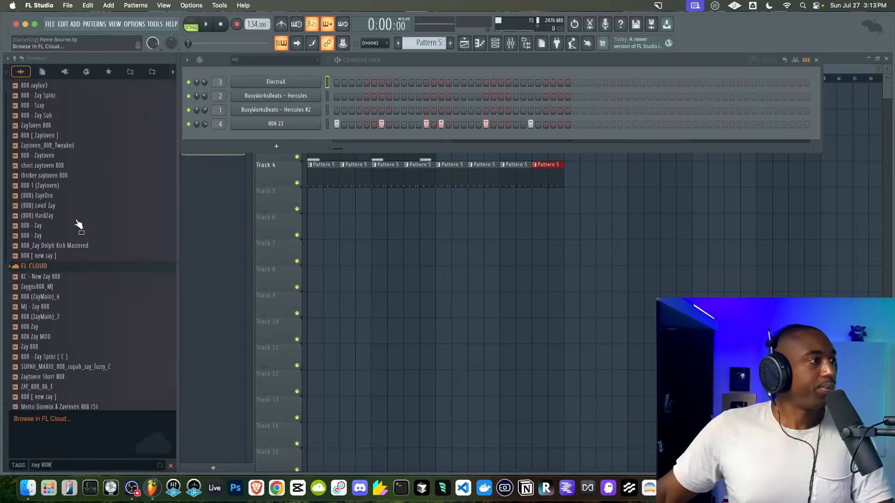
click(62, 98)
click(59, 106)
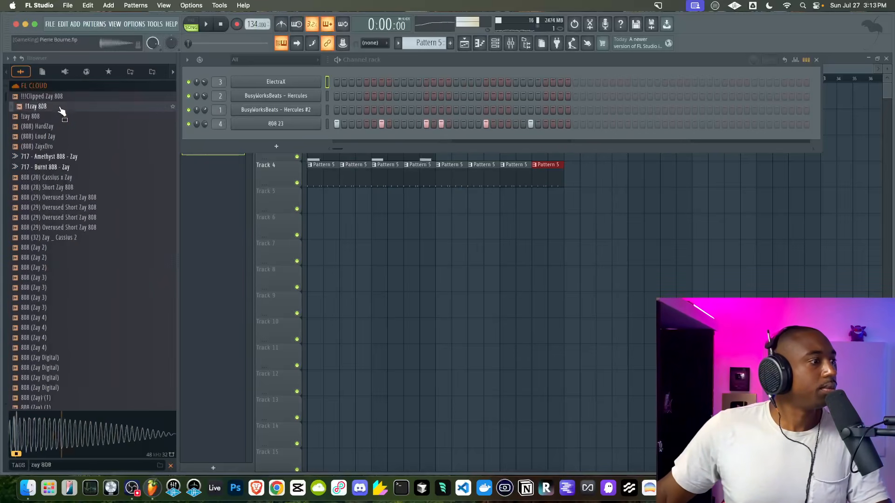
click(57, 115)
click(57, 107)
click(56, 116)
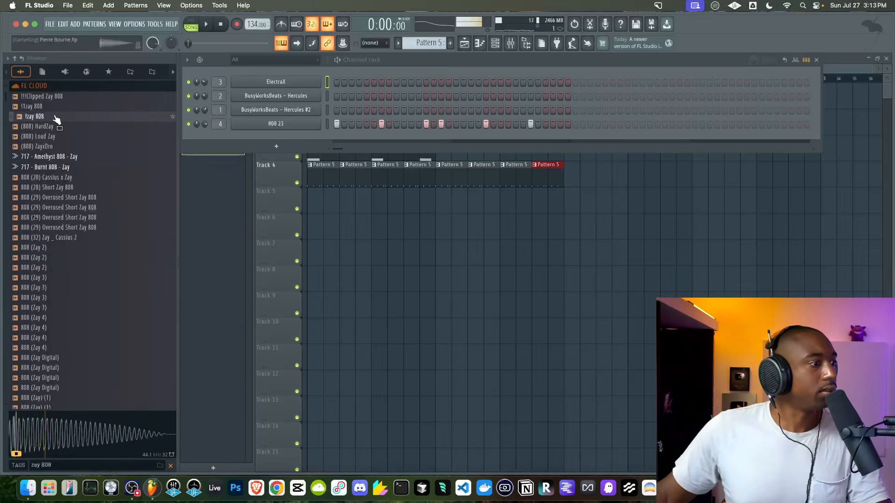
drag(261, 140, 262, 141)
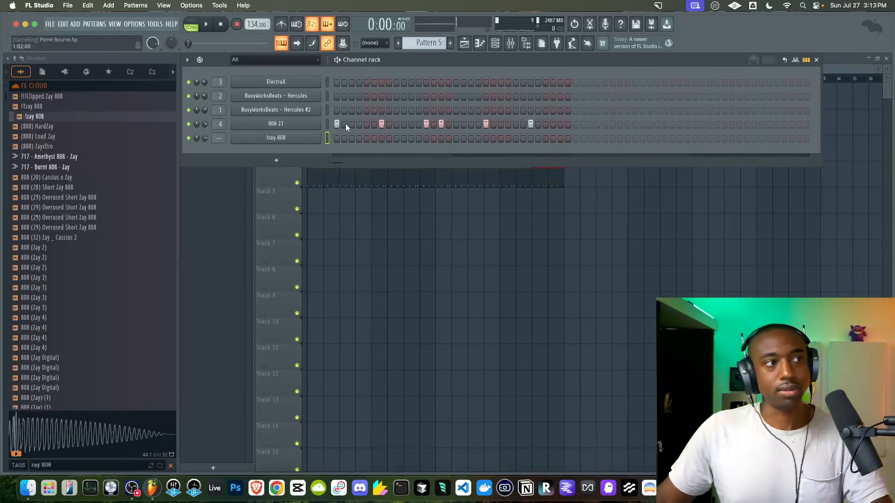
Move the step sequence from the 808 23 channel to the !zay 808 channel.
key(super+x)
click(327, 139)
key(super+v)
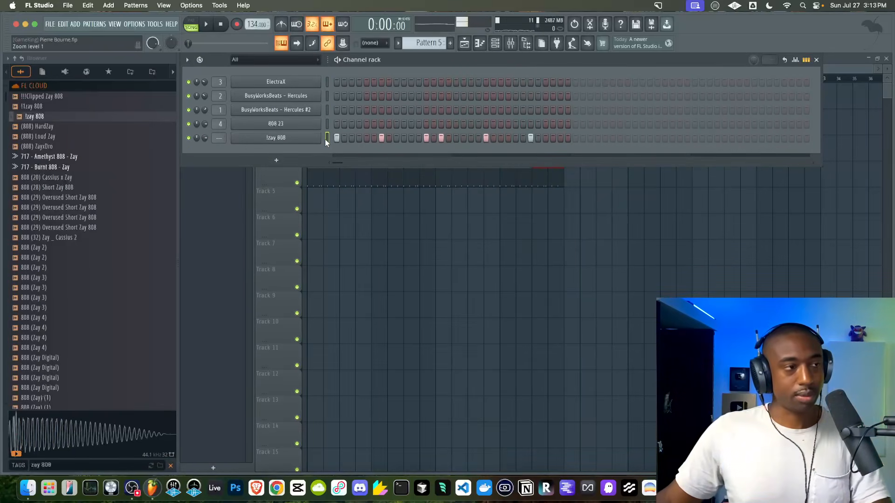
Route the !zay 808 channel to mixer track 5 and play the arrangement to check its level.
key(space)
key(space)
key(super+l)
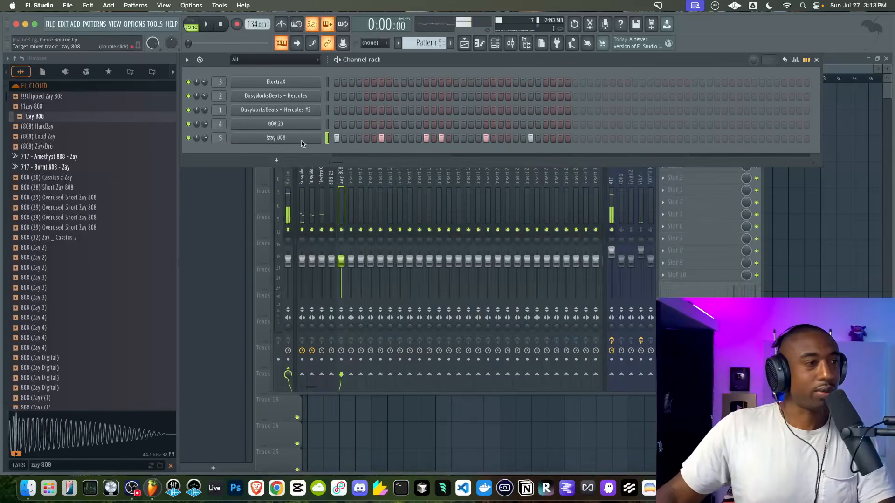
key(F5)
key(space)
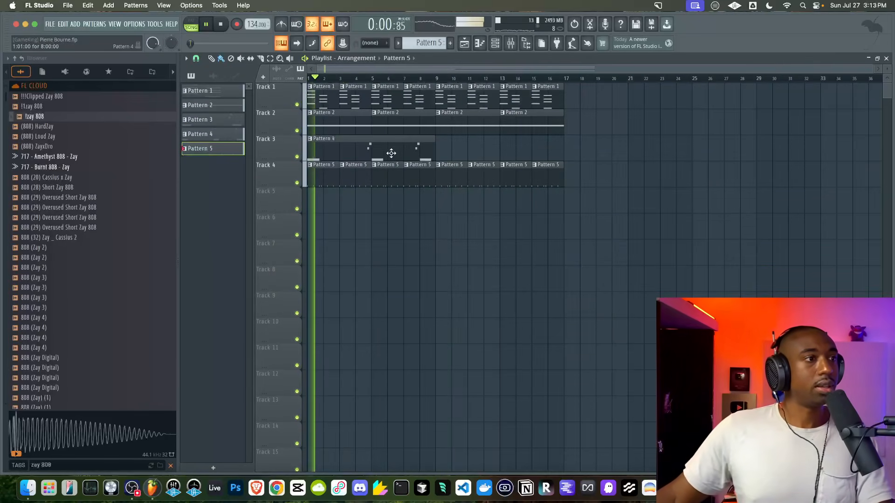
click(518, 49)
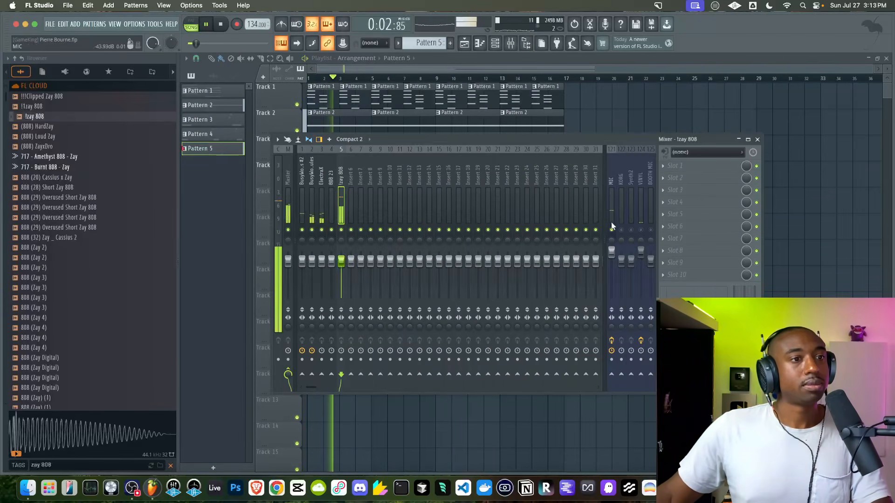
right_click(826, 232)
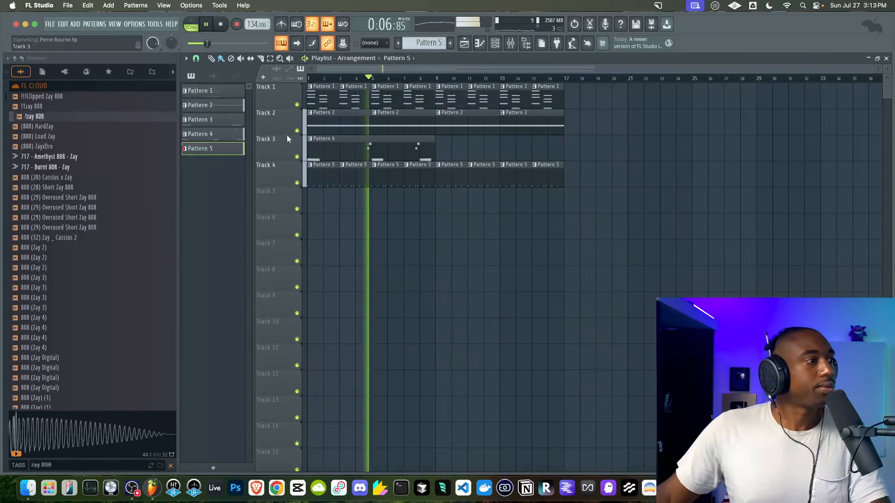
Audition more 808 samples from 808 (29) Overused Short Zay 808 and 808 (32) Zay _ Cassius 2 to 808 (Zay 2).
key(space)
click(79, 199)
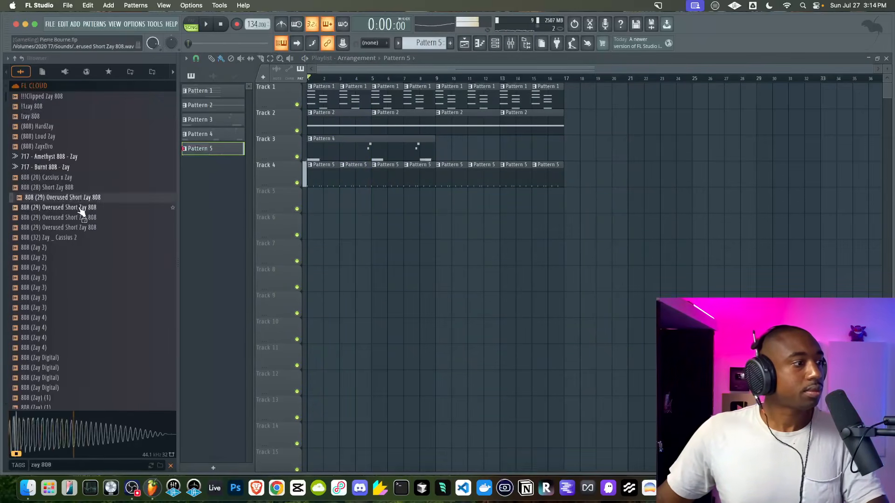
click(81, 210)
click(81, 227)
click(80, 238)
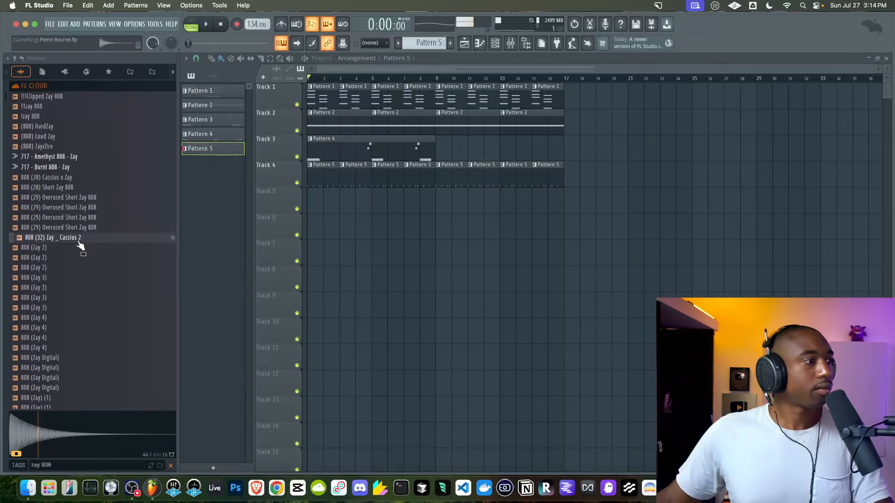
click(80, 247)
Play the arrangement while trying notes on the Hercules #2 instrument and check the mixer levels.
key(space)
key(F6)
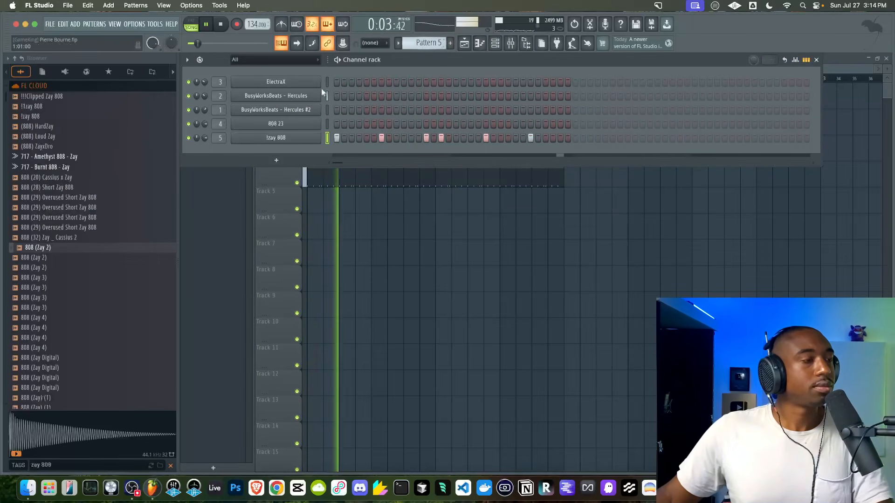
click(299, 110)
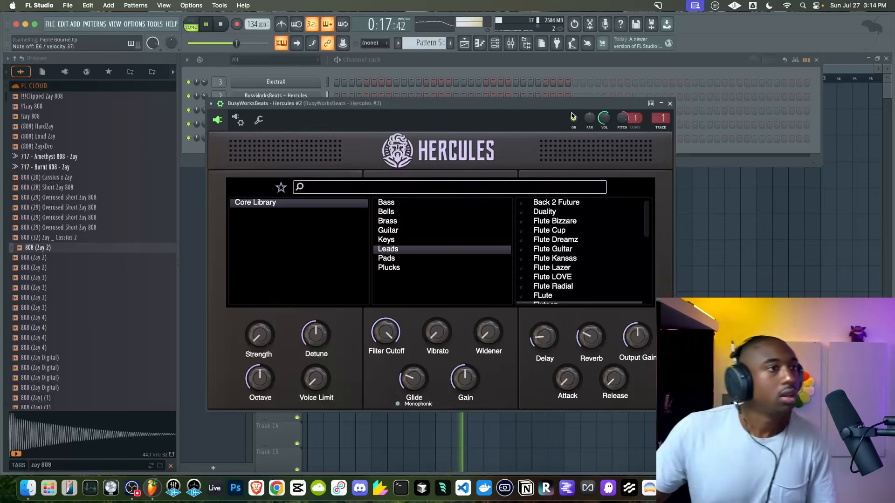
click(670, 103)
key(F9)
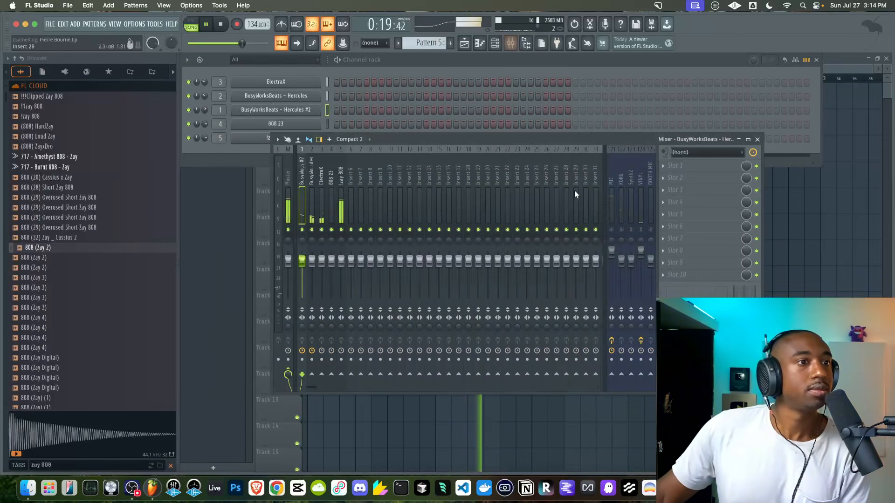
key(F5)
key(space)
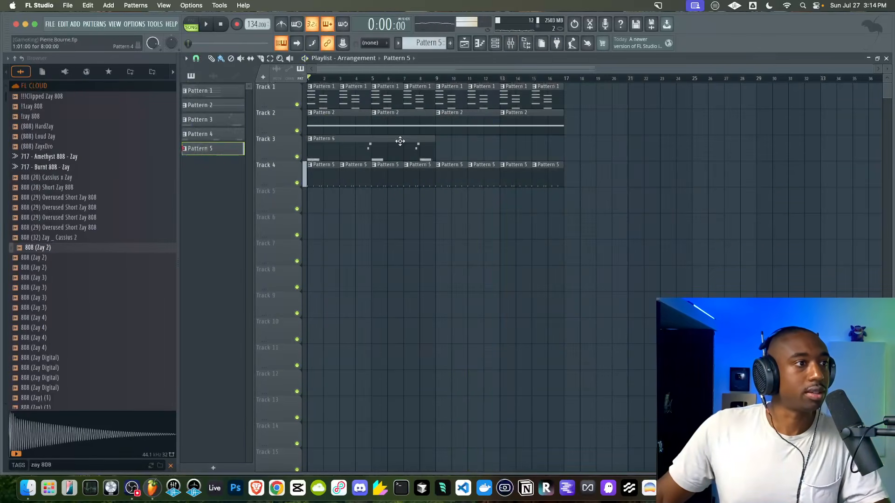
Replace Track 3's Pattern 4 clip with a newly recorded Hercules #2 melody in Pattern 6, repeated at bars 1, 5, 9 and 13.
click(496, 45)
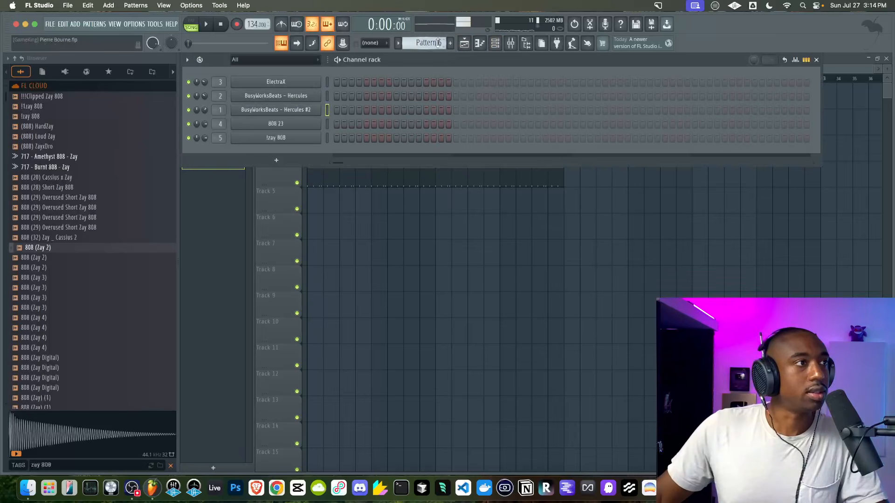
key(F6)
key(super+s)
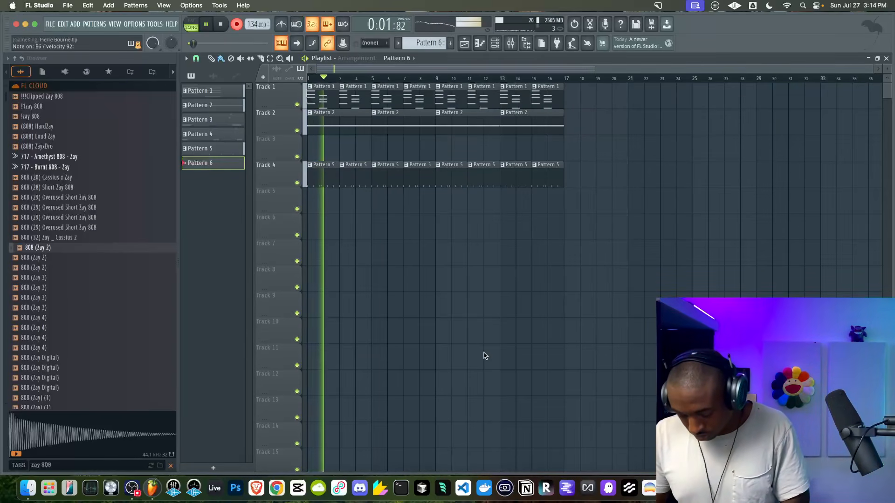
key(space)
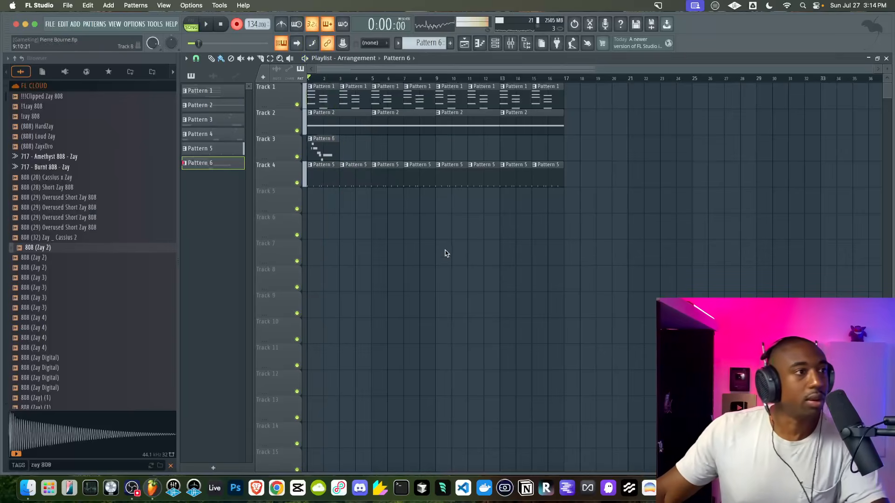
drag(381, 151, 323, 149)
drag(320, 148, 449, 148)
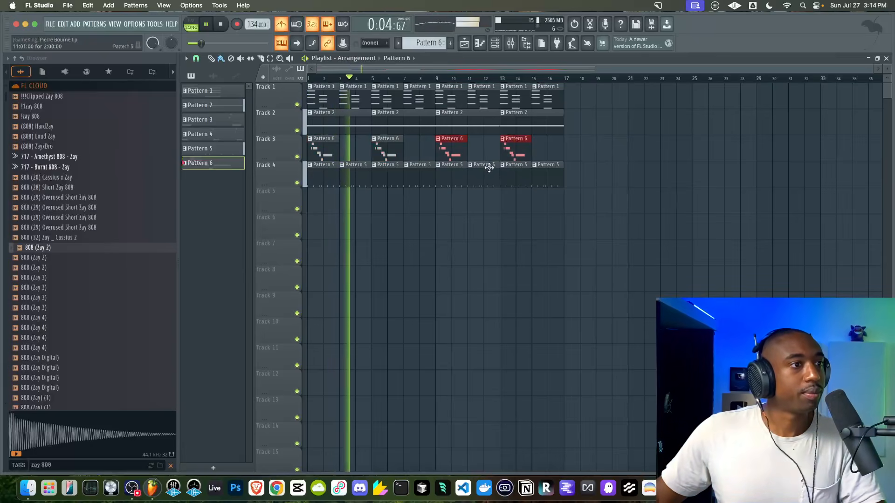
Return to Pattern 5 and send the !zay 808 step sequence to the piano roll.
key(F6)
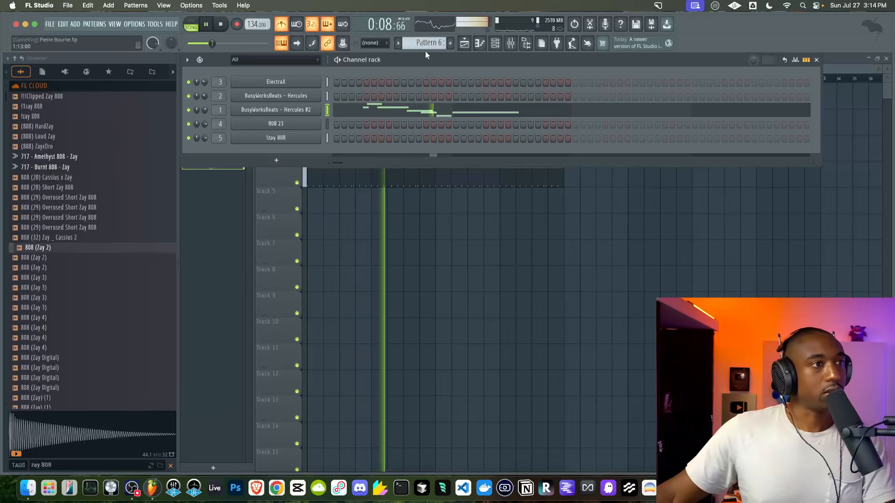
scroll(426, 52, up, 1)
right_click(315, 138)
click(315, 137)
right_click(311, 137)
click(338, 138)
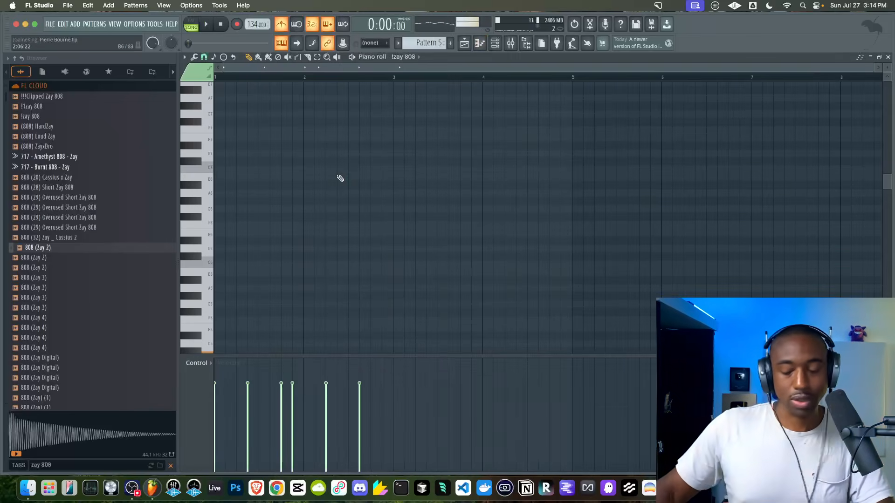
Transpose all the !zay 808 notes up to D#6 while playing them against the arrangement.
scroll(340, 178, down, 4)
key(space)
key(space)
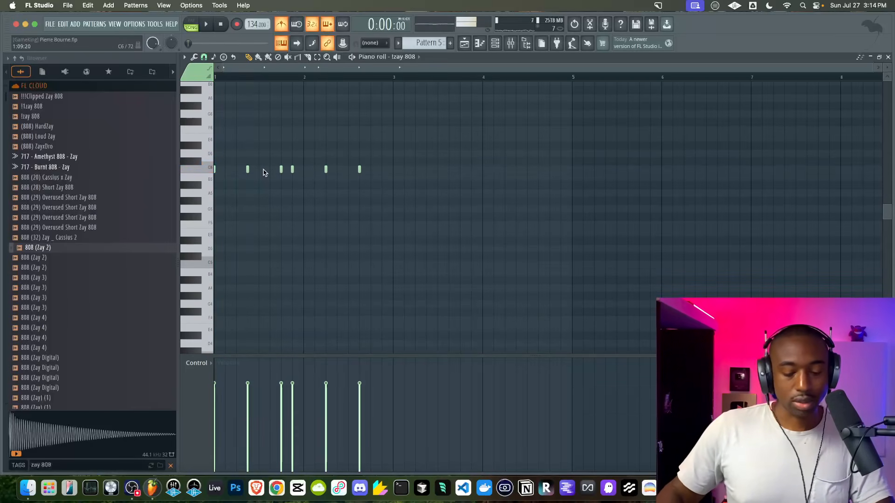
key(shift+Up)
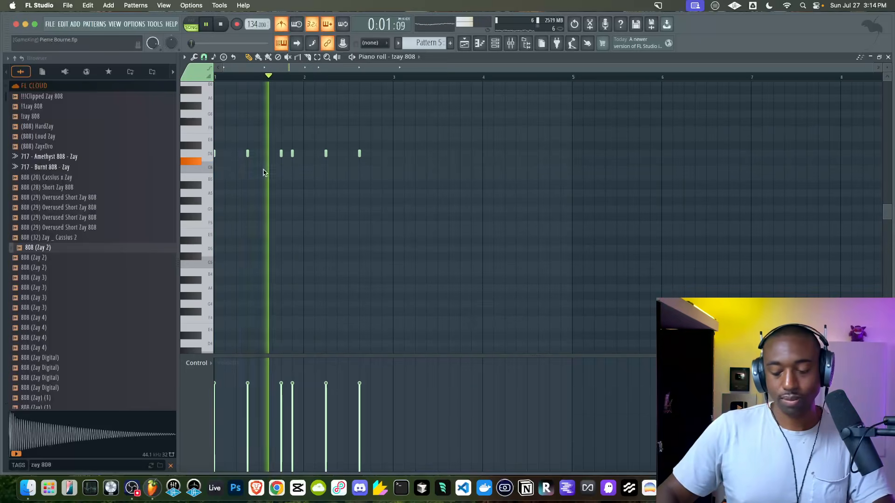
key(shift+Up)
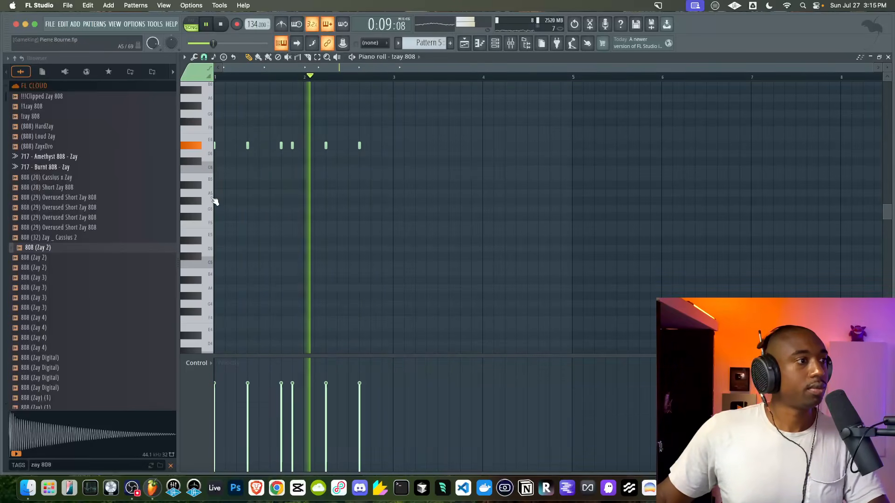
Fine-tune the !zay 808 channel's pitch to +26 cents against the playing arrangement.
click(247, 138)
key(space)
click(496, 43)
key(space)
click(298, 139)
scroll(454, 146, down, 1)
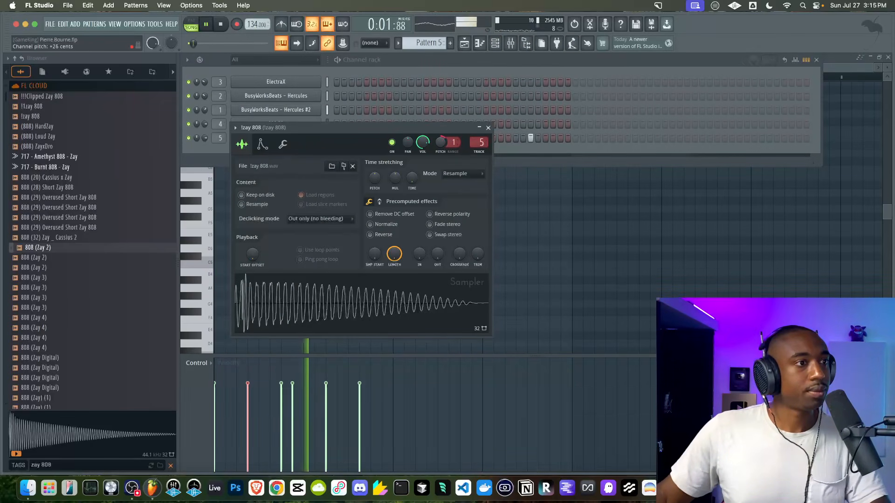
click(489, 128)
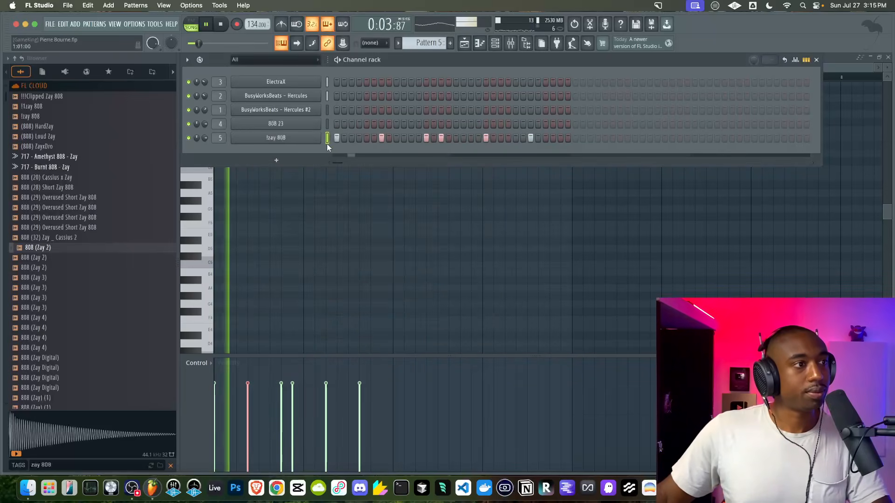
Lower the second !zay 808 note to G#5 and transpose the other five notes down an octave to D#5.
click(314, 194)
click(248, 146)
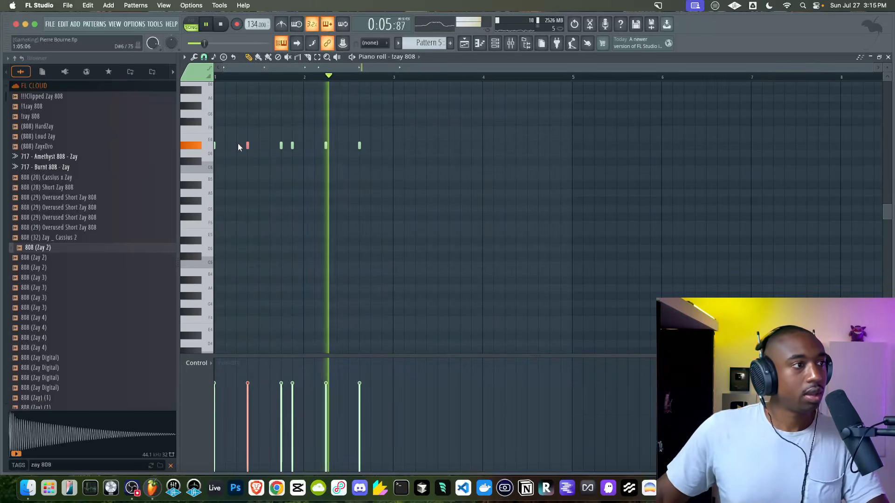
key(space)
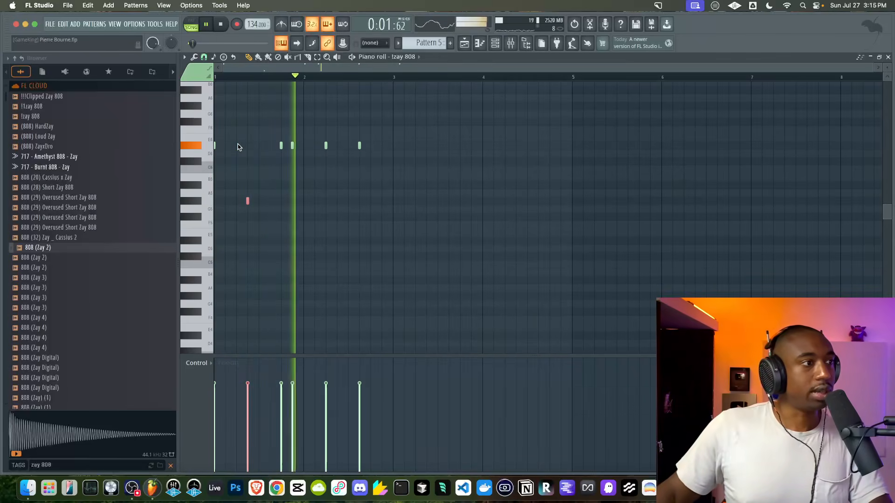
right_click(308, 178)
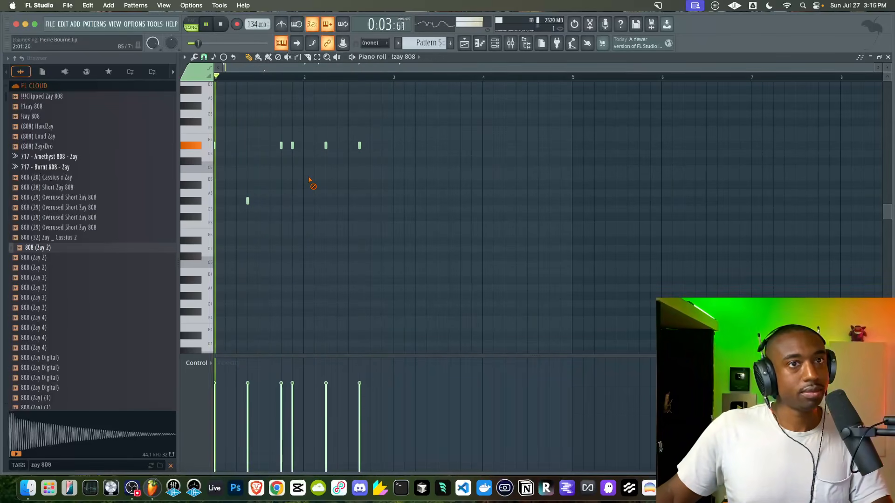
drag(408, 156, 176, 131)
key(ctrl+Down)
right_click(282, 154)
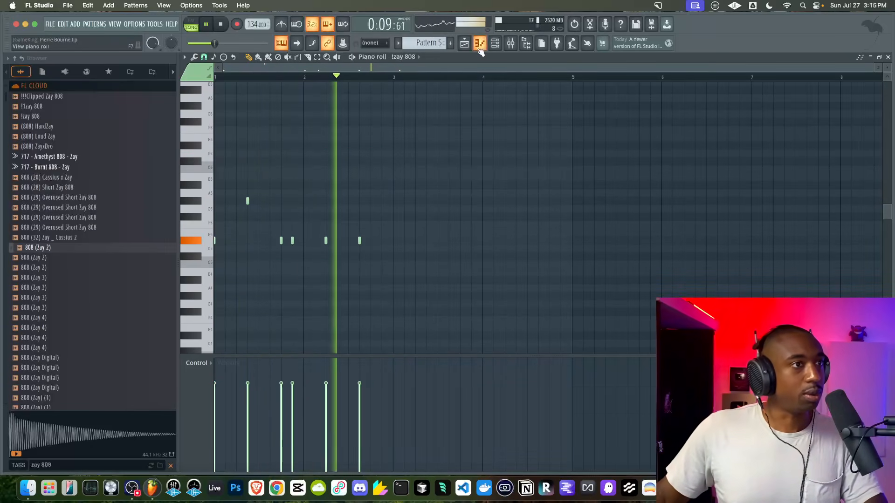
Return to the arrangement and add a new empty Pattern 7.
click(464, 43)
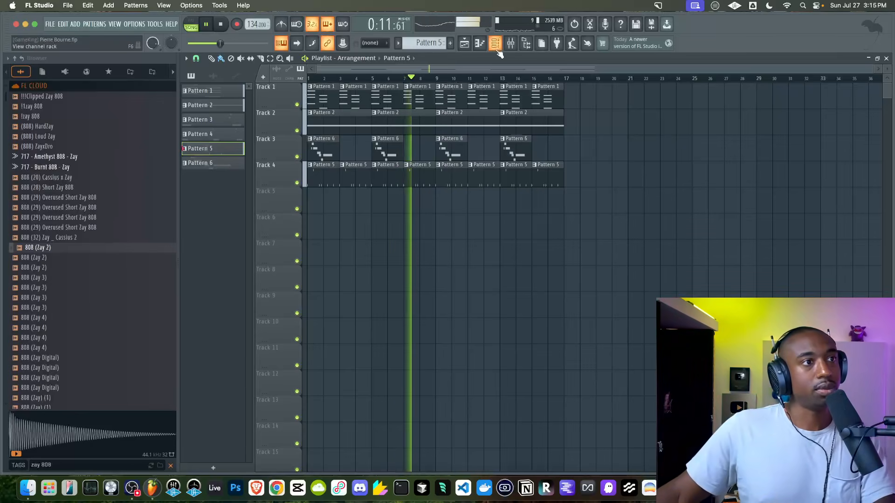
key(F6)
click(450, 43)
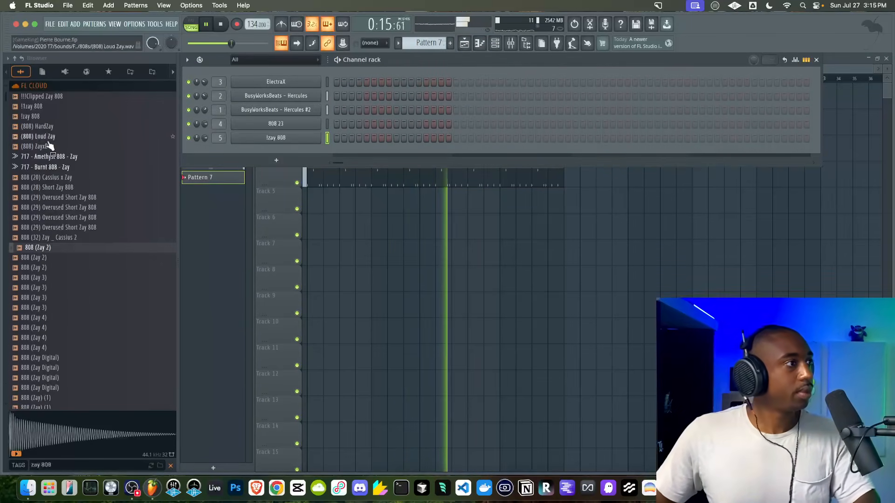
Clear the browser search, load Roland TR 808 Clap from 1 - Go - To Drums into a new channel and route it to mixer track 6.
click(14, 59)
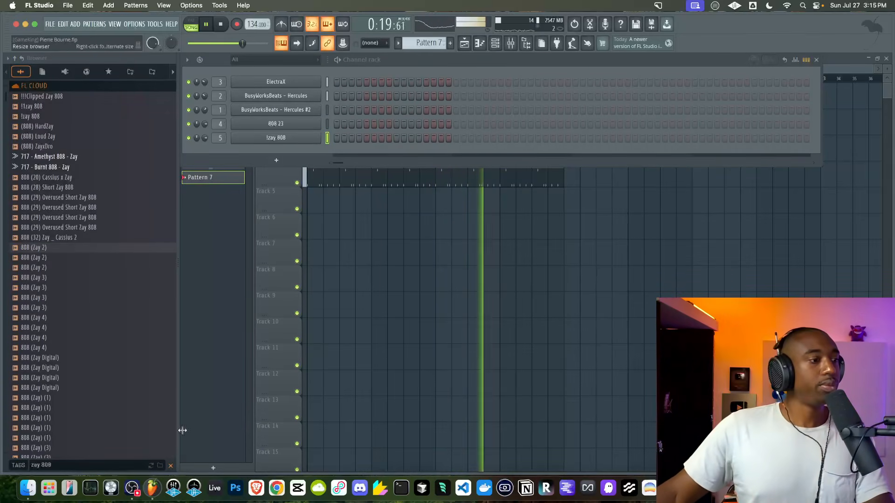
click(172, 465)
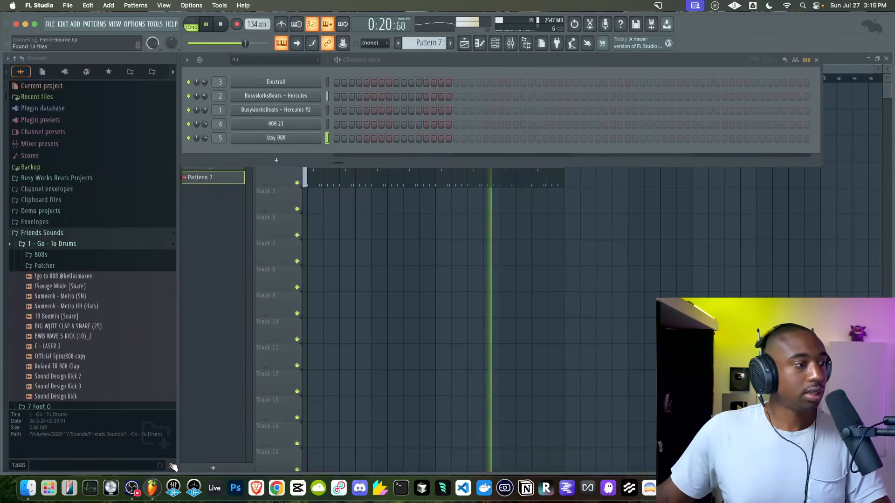
click(78, 328)
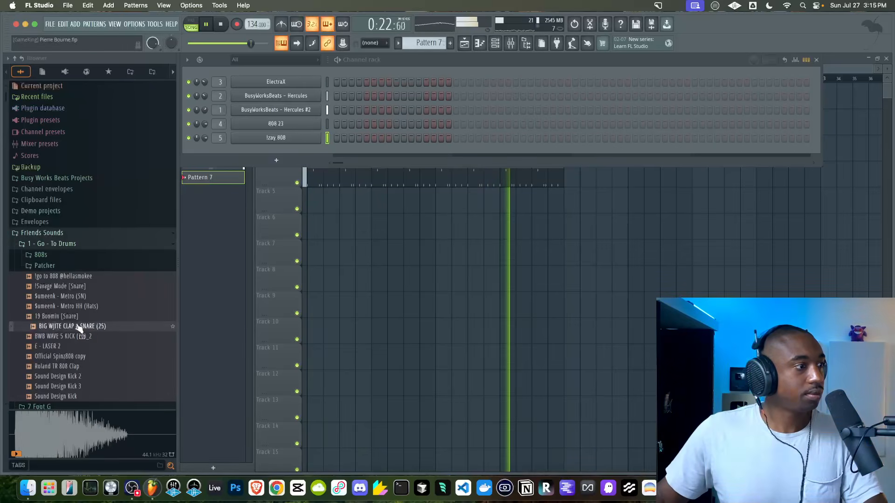
right_click(80, 366)
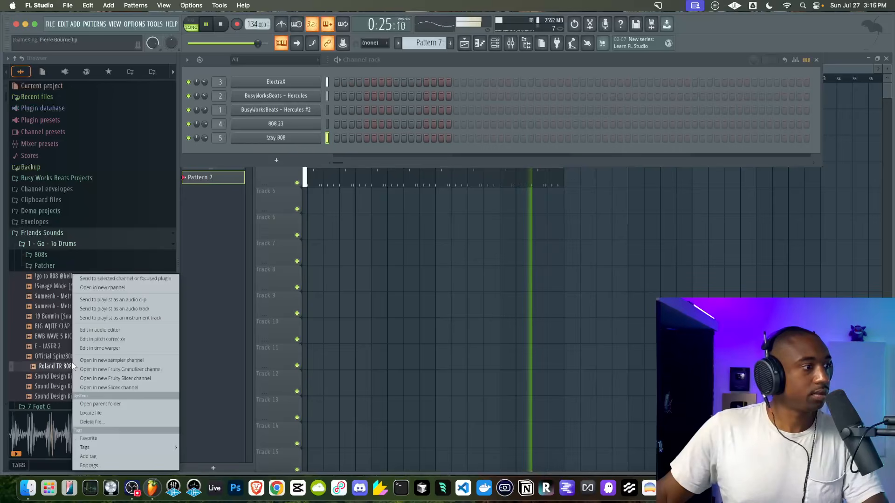
click(103, 288)
click(491, 152)
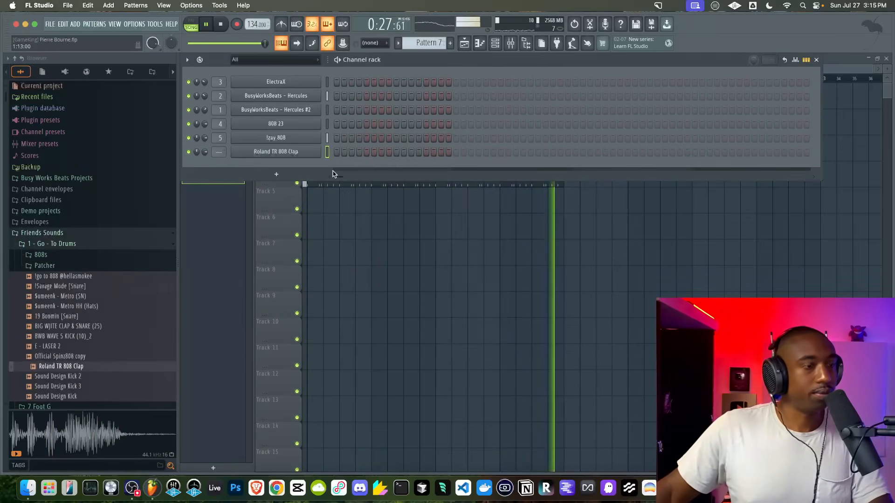
key(ctrl+l)
Load Official Spinz808 copy into a new channel and route it to mixer track 7.
right_click(83, 356)
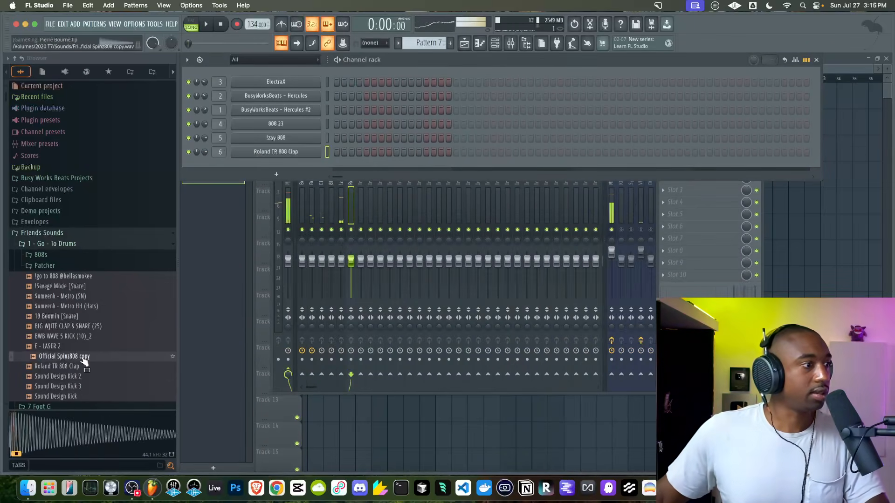
click(117, 289)
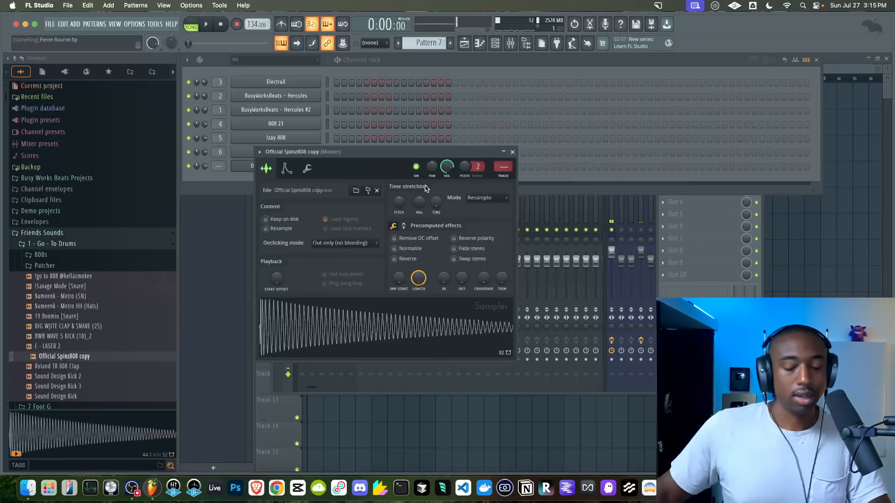
key(ctrl+l)
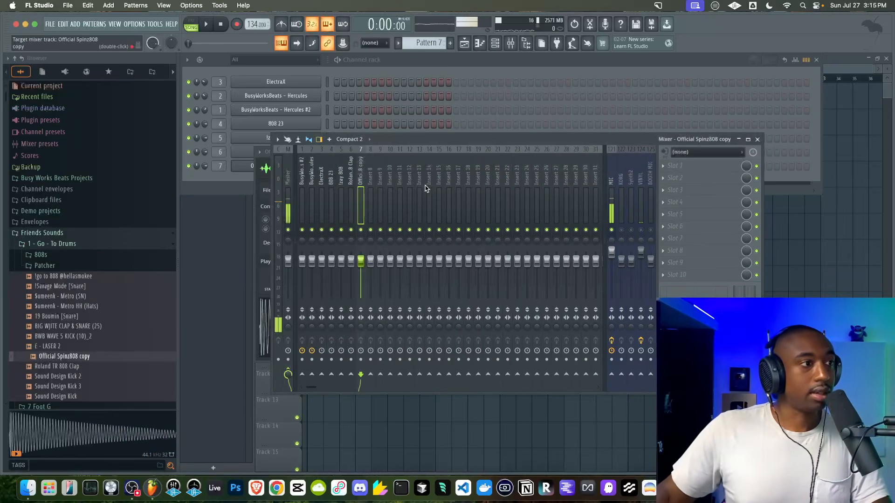
right_click(785, 269)
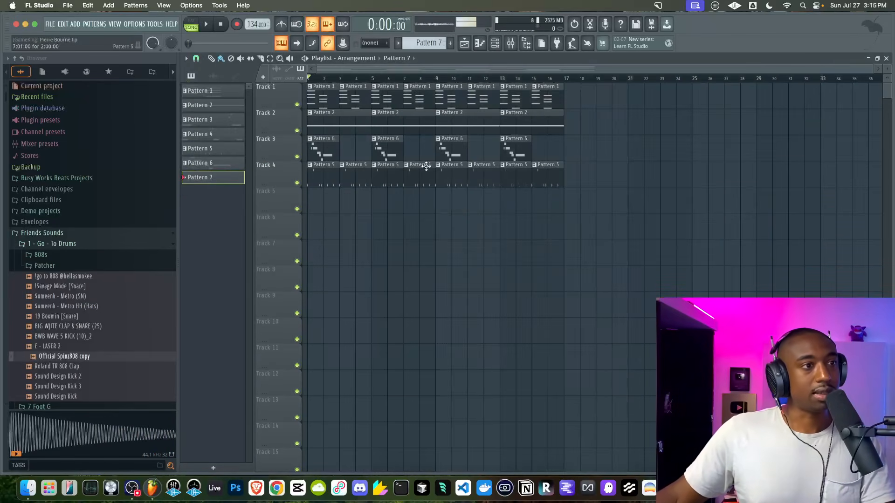
Make the Pattern 5 clip at bar 7 on Track 4 a unique pattern.
ctrl+click(415, 183)
right_click(407, 168)
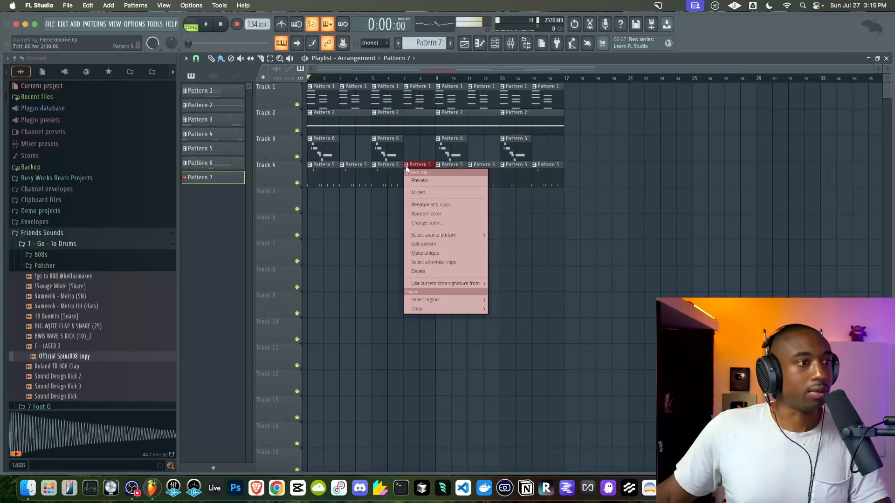
click(423, 253)
right_click(536, 172)
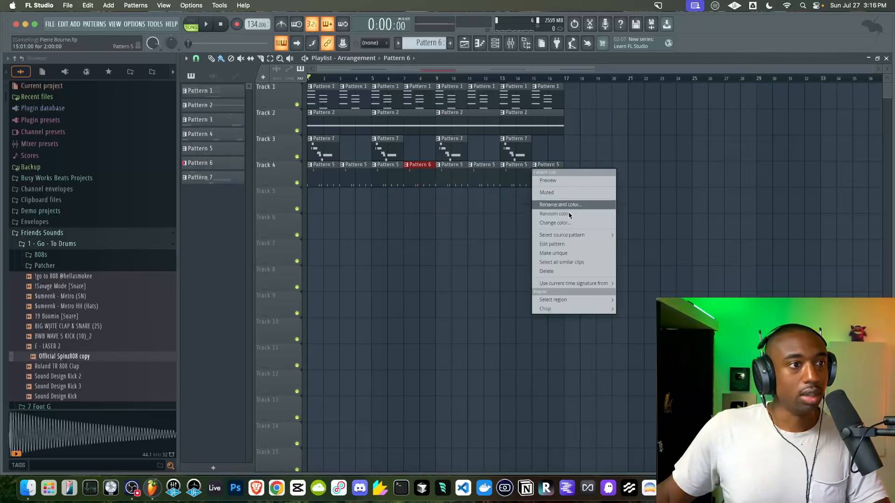
mouse_move(576, 235)
click(666, 204)
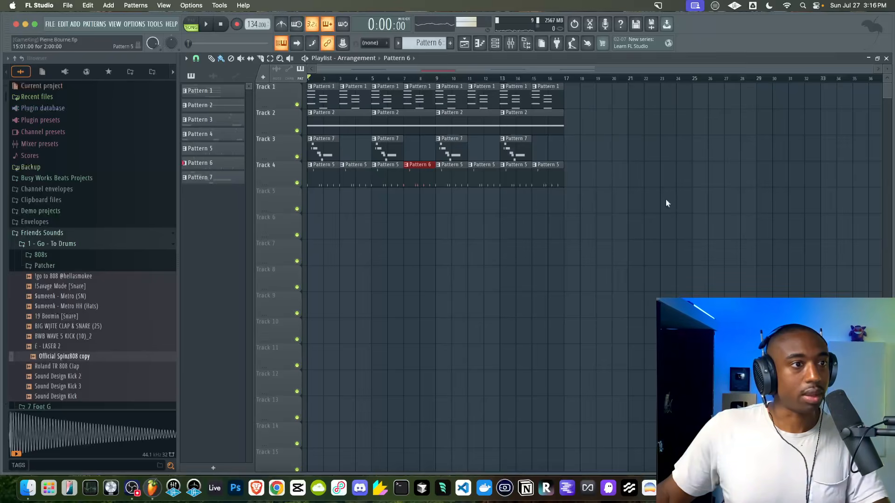
Change the source pattern of the last Track 4 clip, at bar 15, to Pattern 6.
right_click(536, 168)
mouse_move(586, 238)
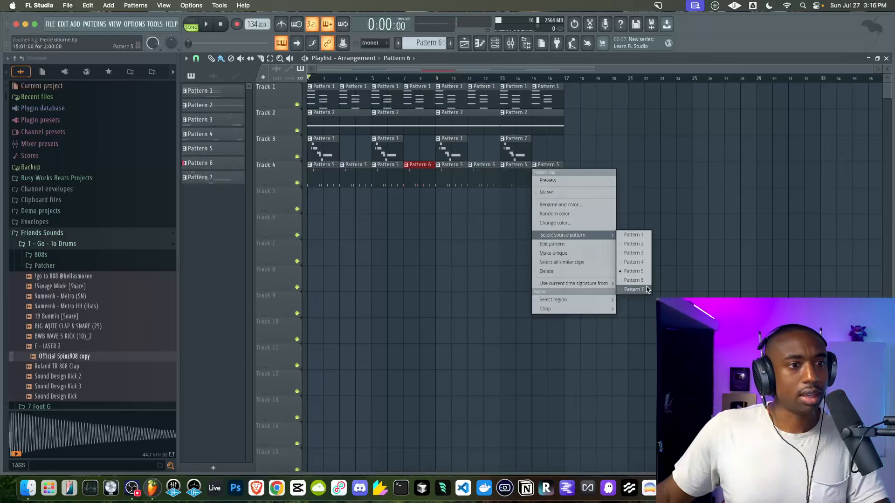
click(633, 280)
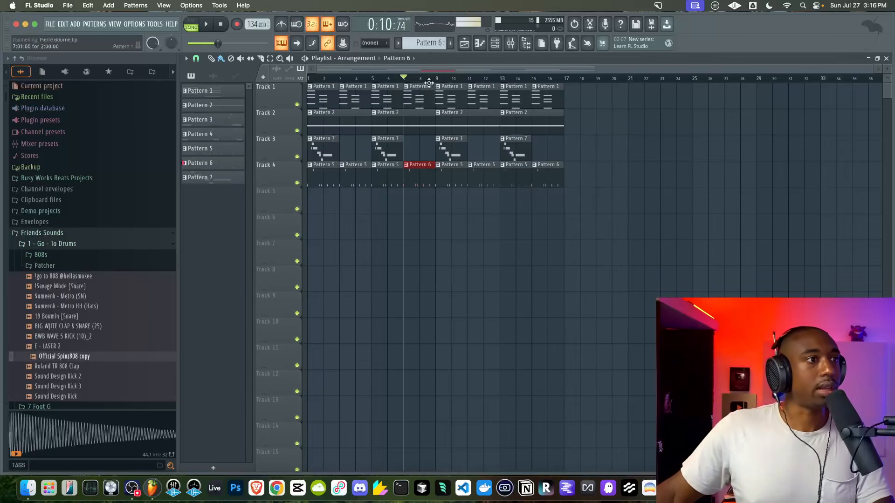
Set the Official Spinz808 copy channel's cut group to 5, by 5, matching the 808 channel on mixer track 5, and add a hit on step 25.
key(F6)
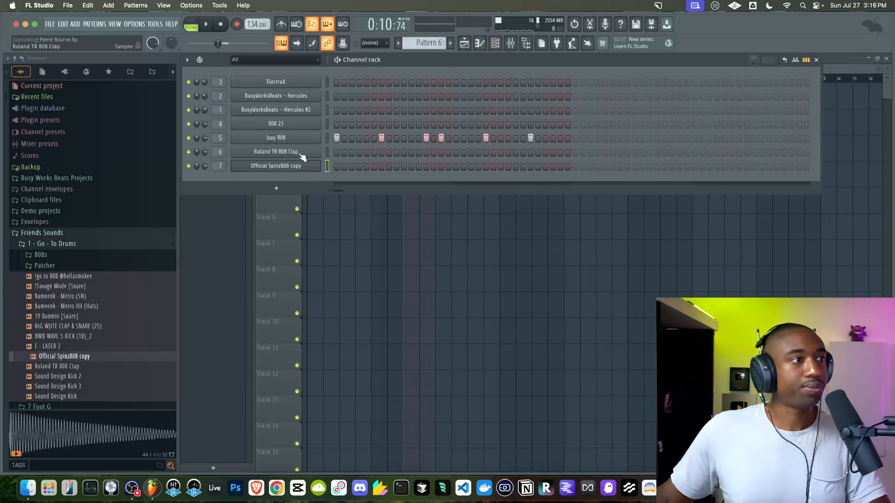
click(280, 138)
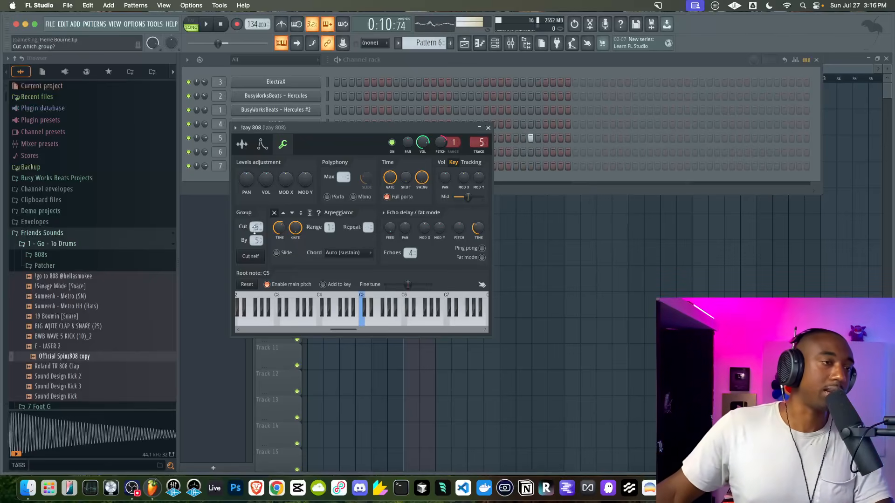
click(490, 127)
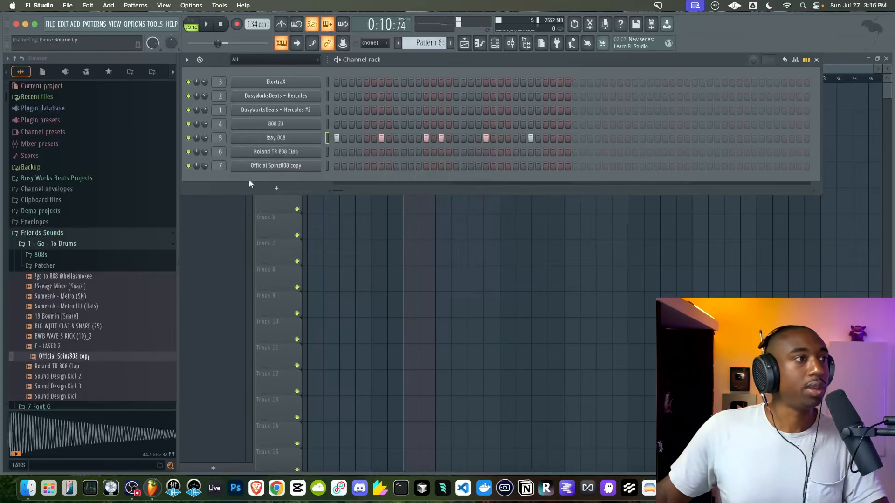
click(278, 168)
click(307, 169)
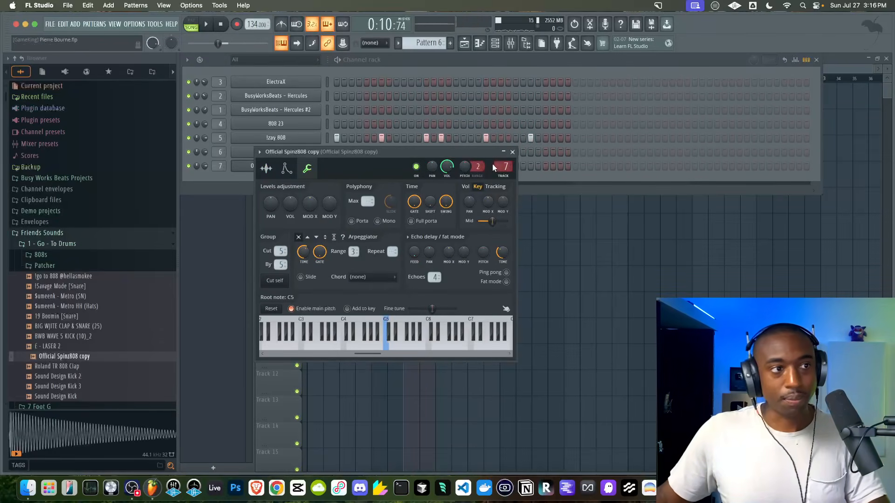
click(512, 152)
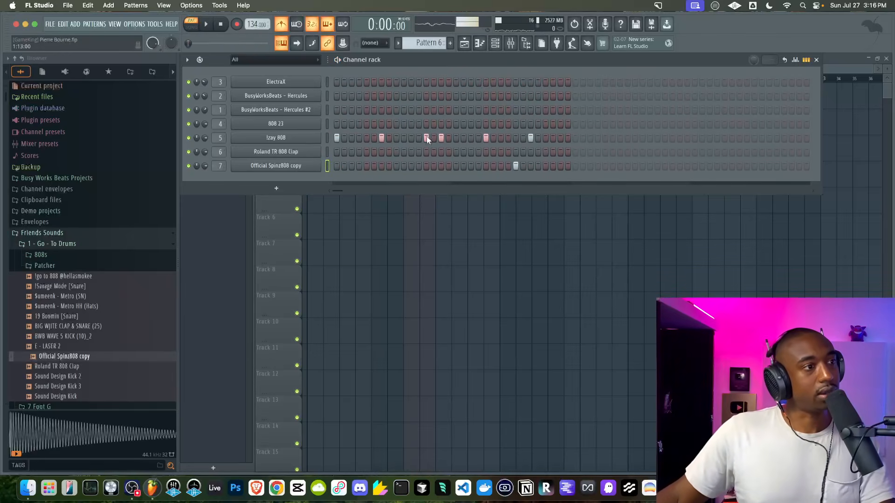
Return to the arrangement, switch to song mode, clear the time selection at bars 7–8 and start playback.
key(F6)
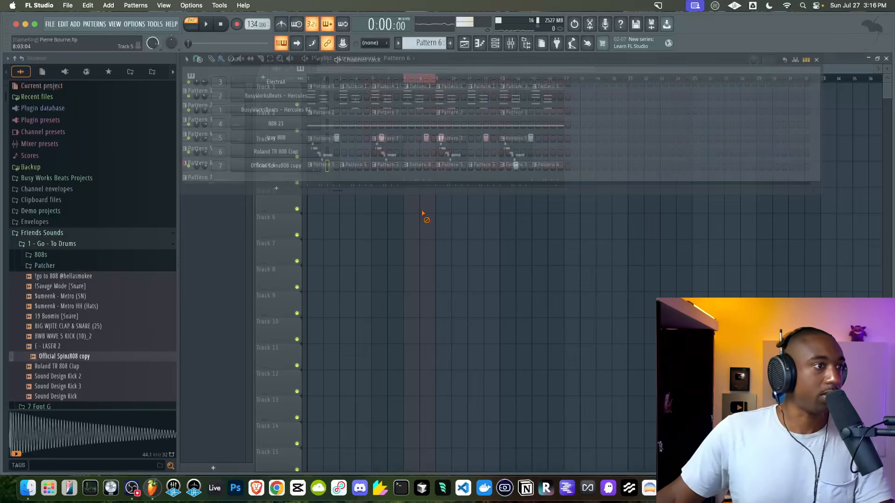
key(l)
key(space)
double_click(417, 78)
key(space)
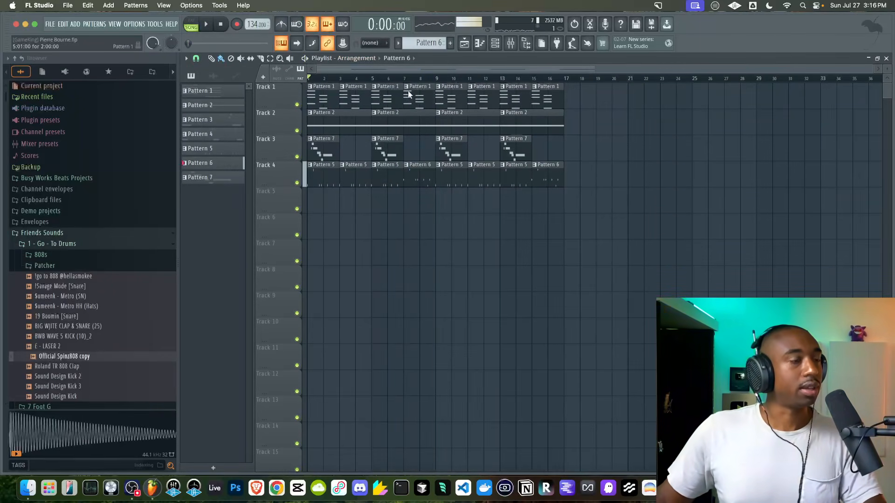
key(space)
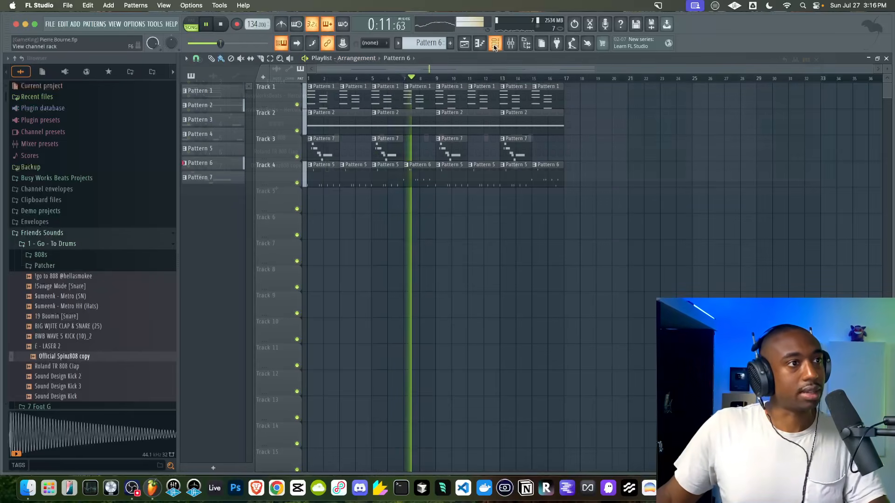
Create Pattern 8 with Roland TR 808 Clap hits on steps 9, 25, 41 and 57, and return to the arrangement.
key(F6)
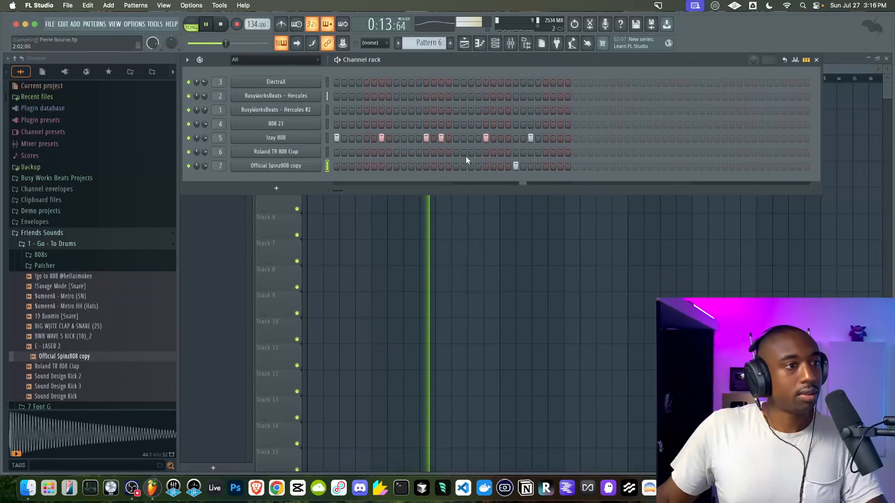
key(F6)
click(495, 43)
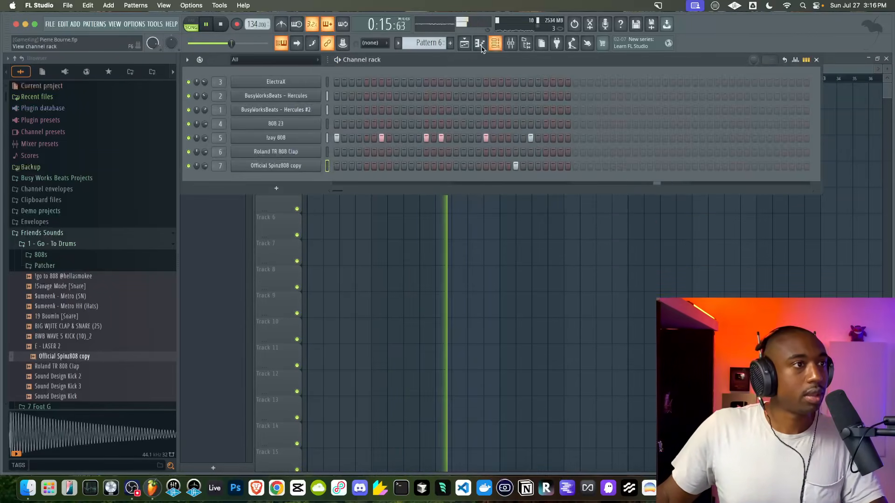
key(plus)
key(plus)
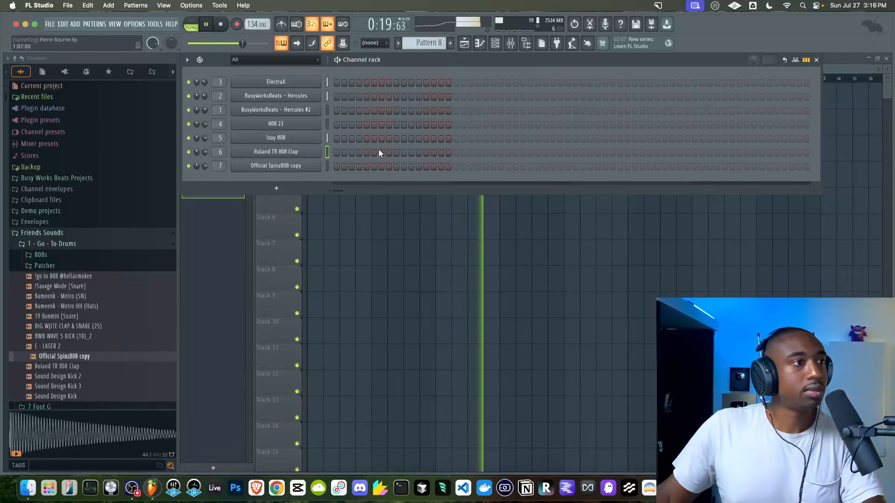
click(396, 152)
click(516, 152)
click(635, 152)
key(F6)
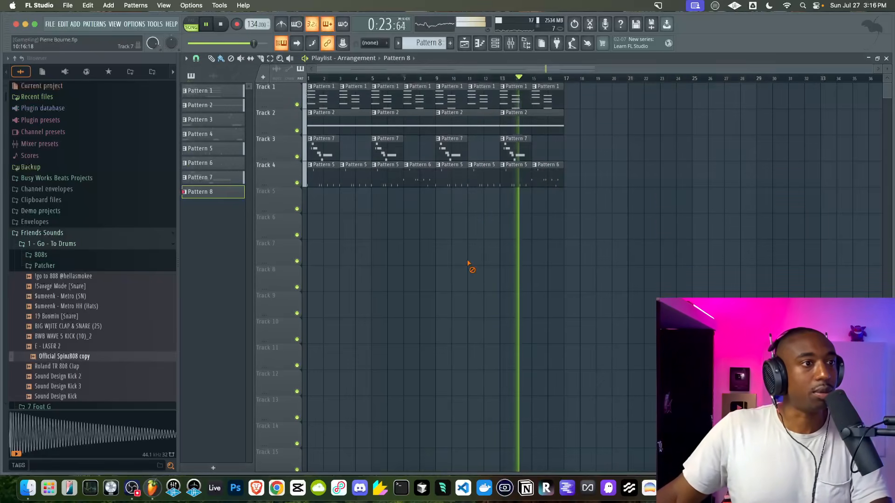
Place Pattern 8 clips along Track 5 from bar 1 through bar 16 and start a new empty Pattern 9.
drag(317, 200, 572, 196)
right_click(573, 196)
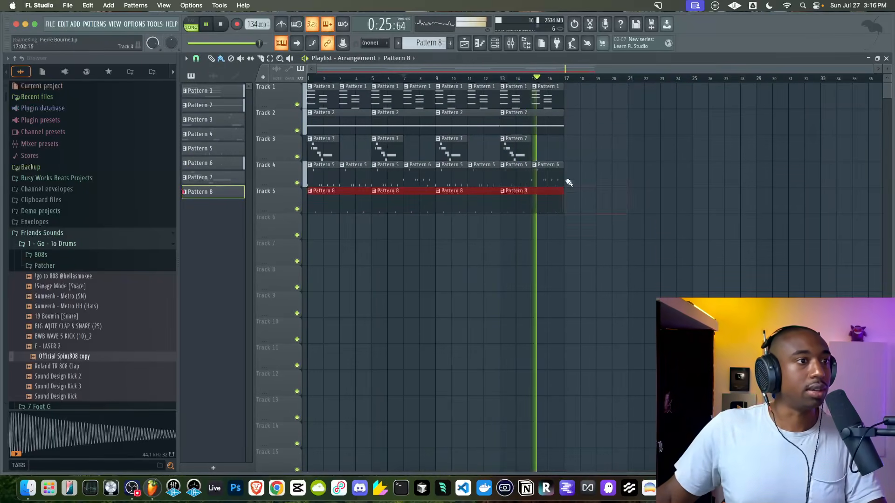
click(496, 44)
scroll(433, 45, up, 1)
scroll(433, 45, down, 2)
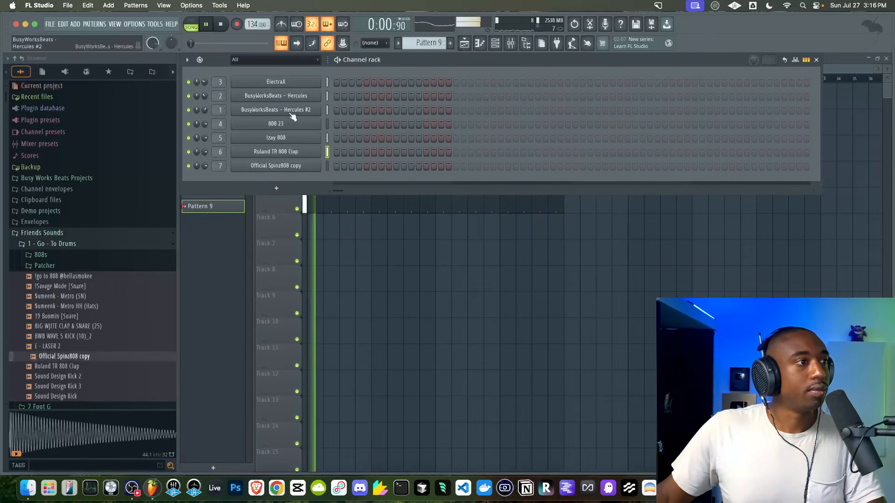
Insert Kickstart 2 in the first effect slot of the BusyWorksBeats - Hercules mixer track and close the mixer.
click(326, 111)
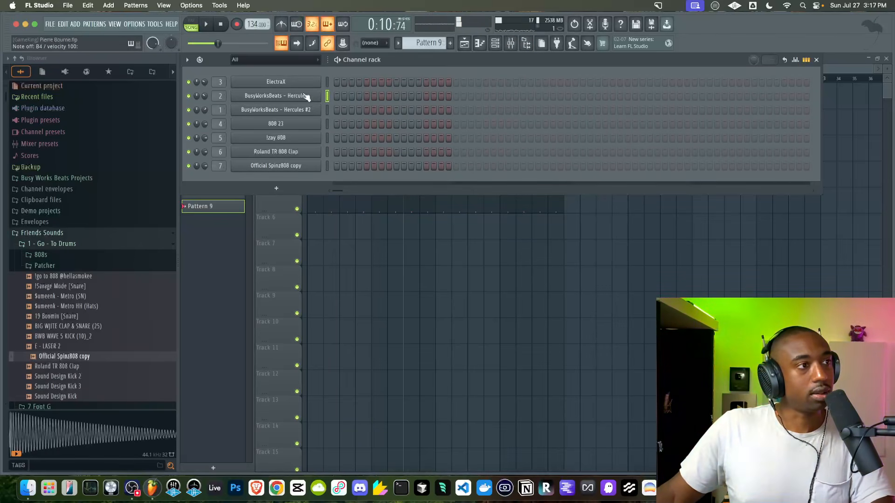
click(511, 43)
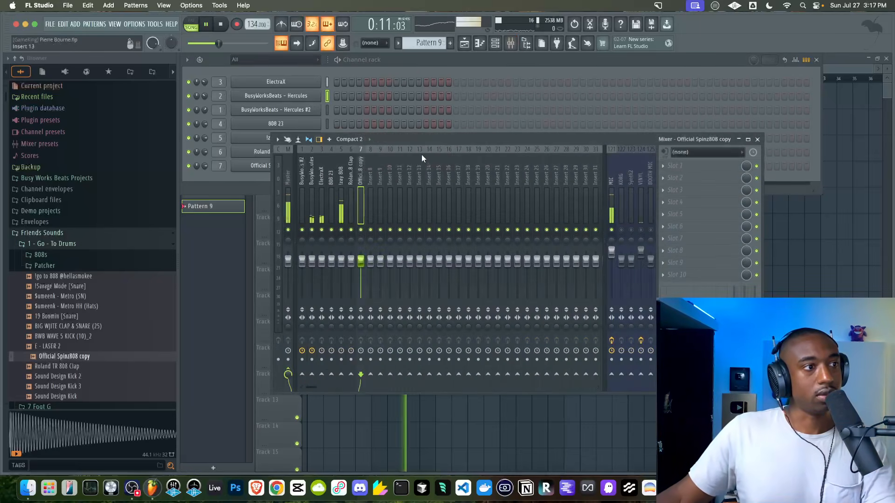
key(space)
click(312, 208)
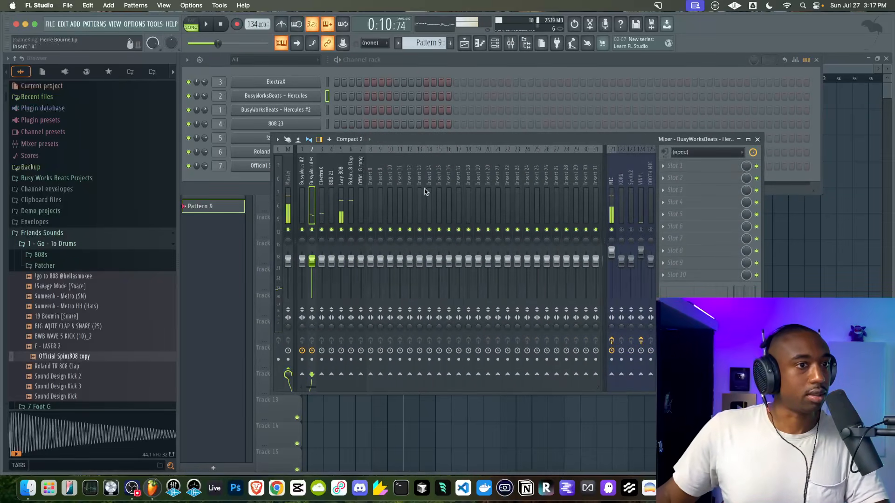
click(687, 171)
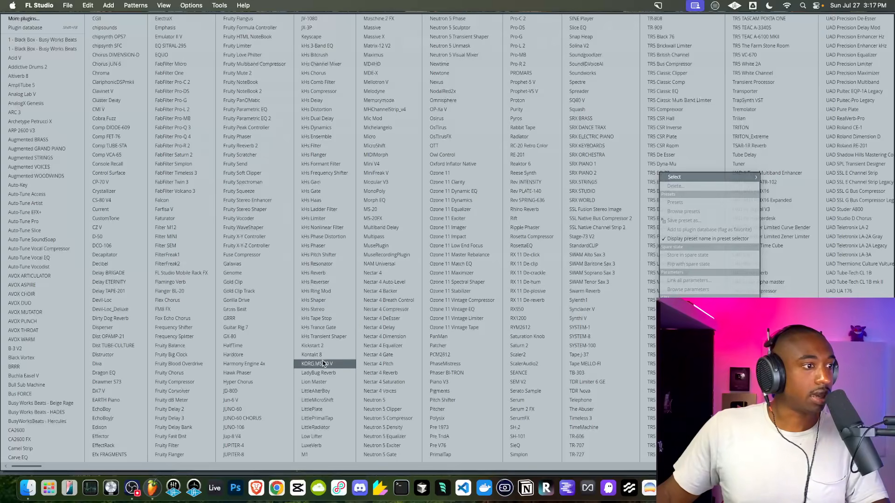
click(326, 348)
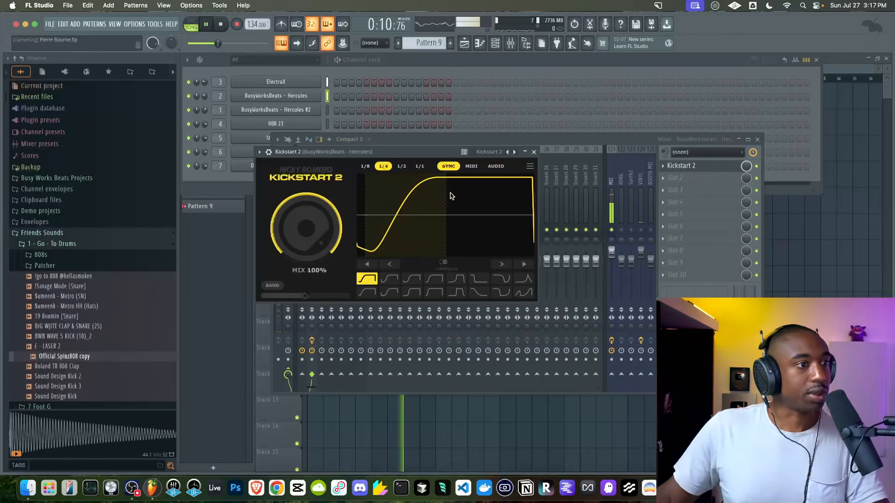
click(534, 152)
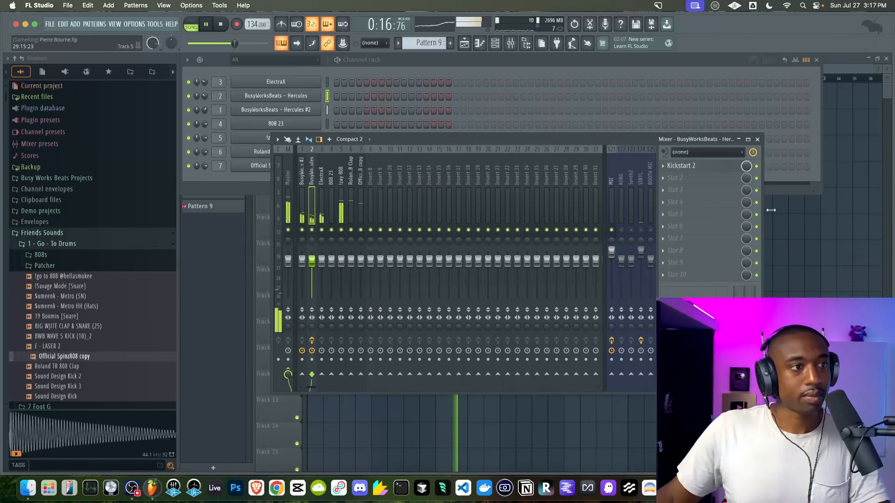
click(813, 248)
Adjust the BusyWorksBeats - Hercules channel volume and return to the arrangement.
click(495, 43)
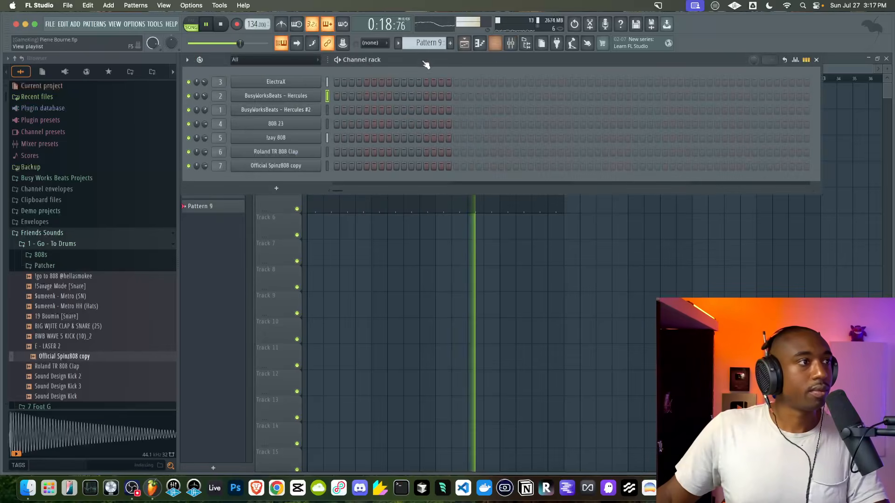
mouse_move(204, 96)
mouse_down()
mouse_move(205, 77)
mouse_move(205, 97)
mouse_up()
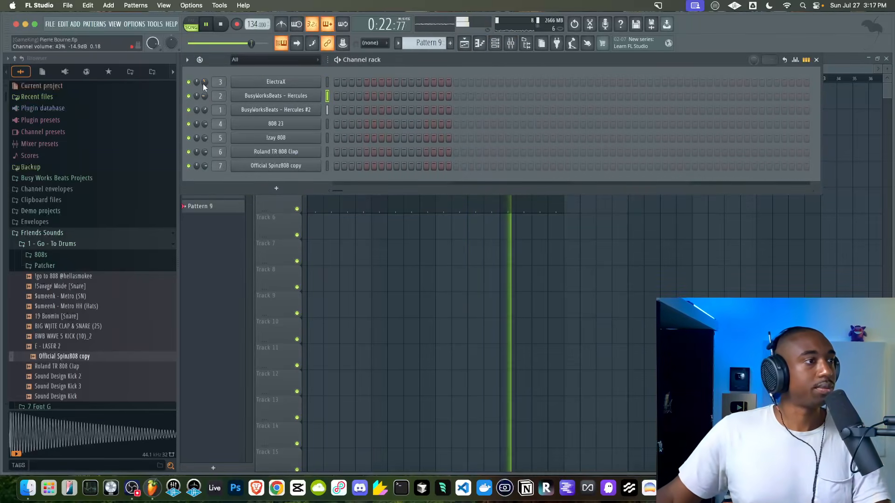
right_click(356, 278)
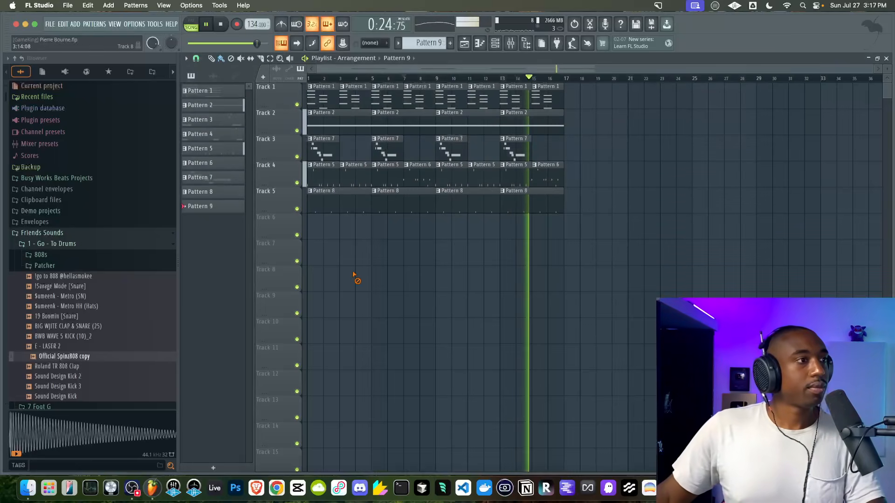
With Pattern 9 selected, load $umeenk - Metro HH (Hats) into a new channel and close its settings.
click(495, 43)
scroll(443, 43, up, 1)
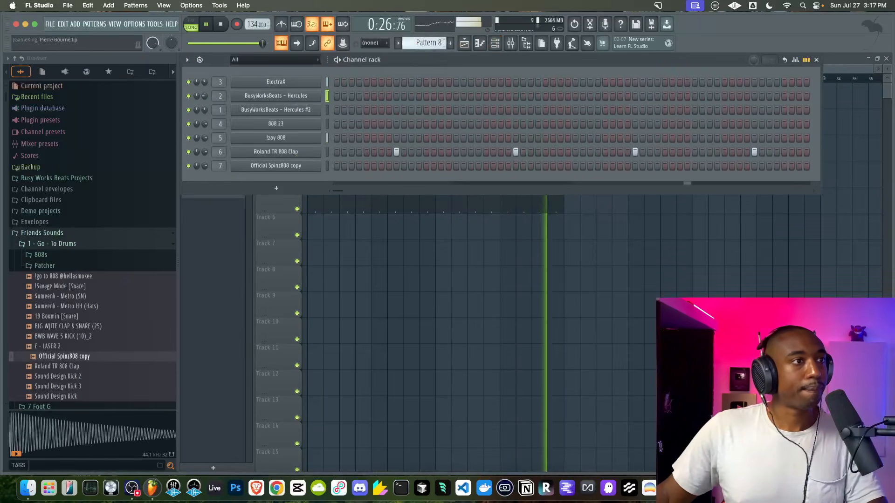
scroll(442, 43, down, 1)
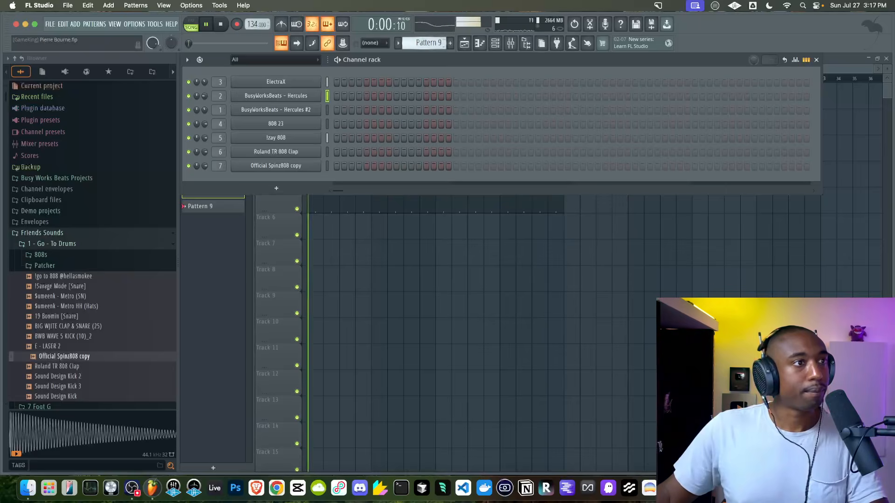
click(88, 306)
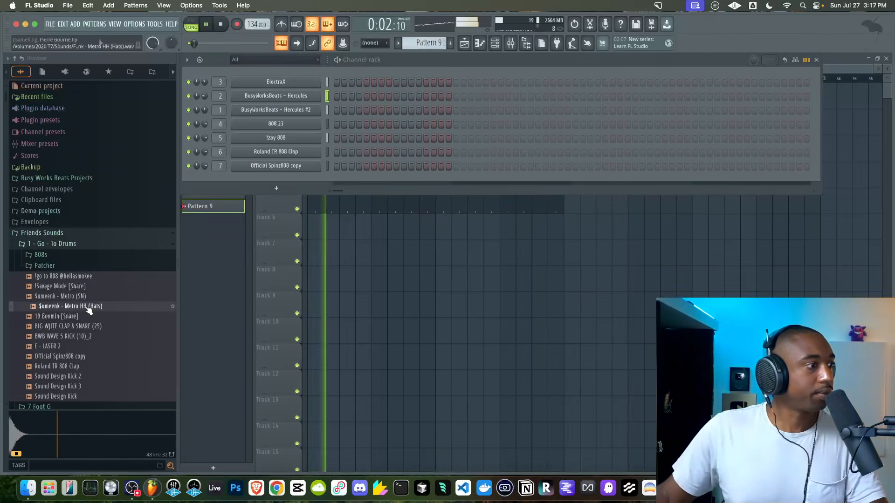
right_click(90, 306)
click(111, 290)
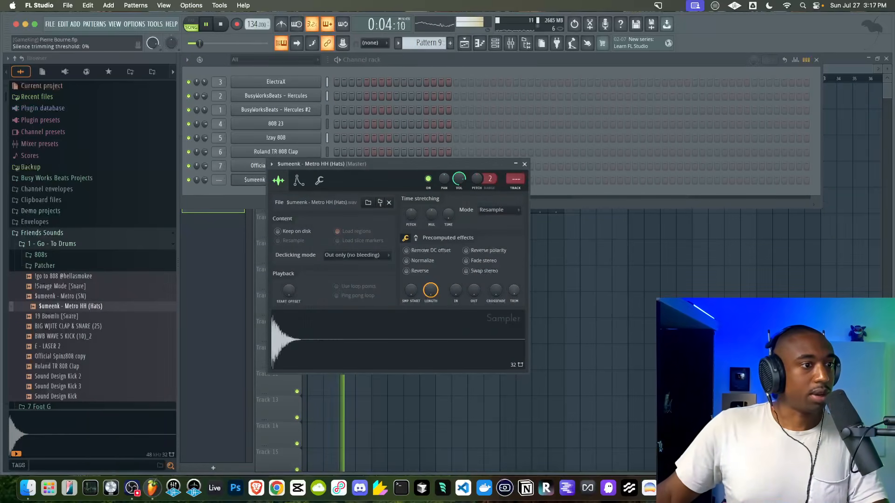
click(524, 165)
Fill every 2 steps of the $umeenk - Metro HH (Hats) channel in Pattern 9 and route it to mixer track 8.
right_click(304, 179)
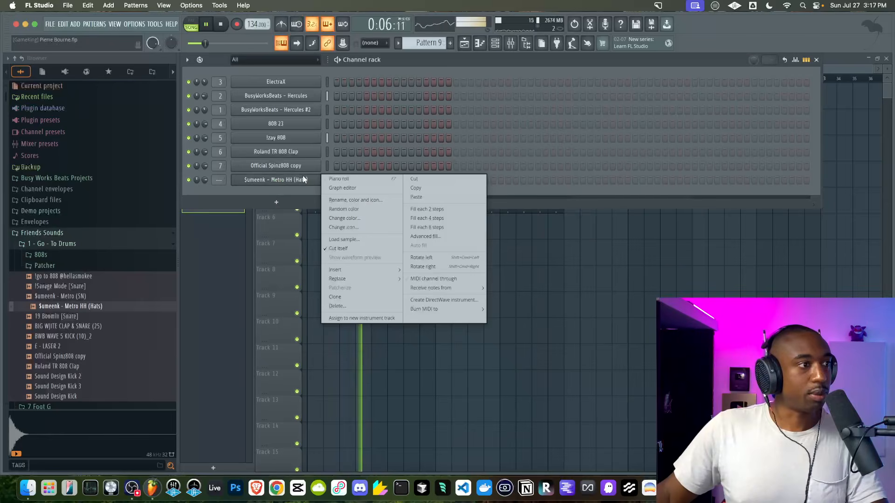
click(428, 219)
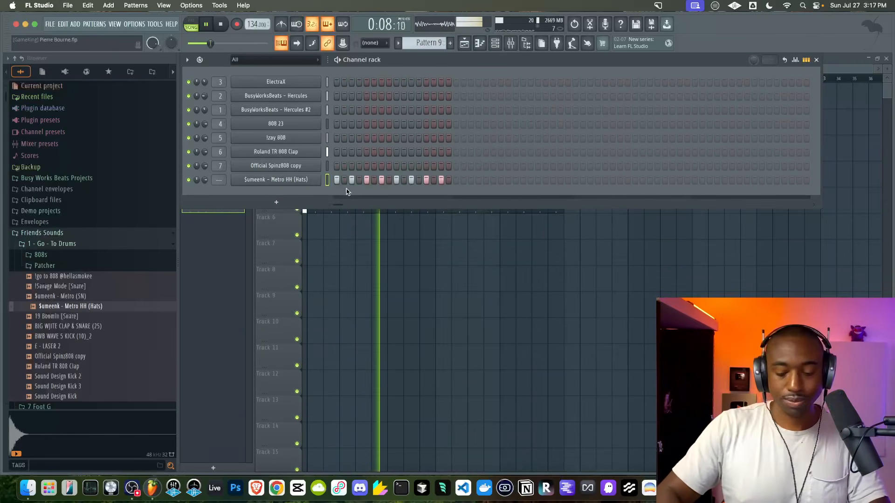
key(F9)
Place one-bar Pattern 9 clips along Track 6 from bar 1 through bar 16.
key(F5)
mouse_move(311, 220)
mouse_down()
mouse_move(314, 230)
mouse_move(555, 224)
mouse_up()
Add a new empty Pattern 10, save the project and return to the arrangement.
click(495, 44)
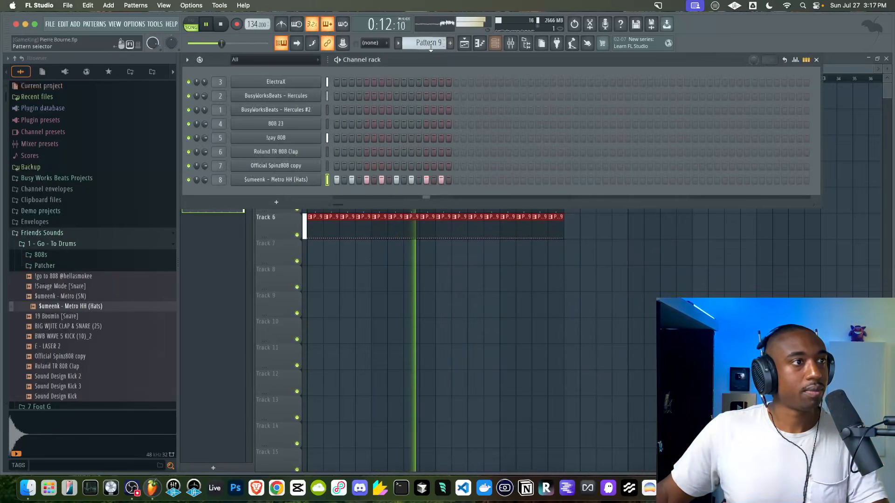
click(450, 44)
click(200, 222)
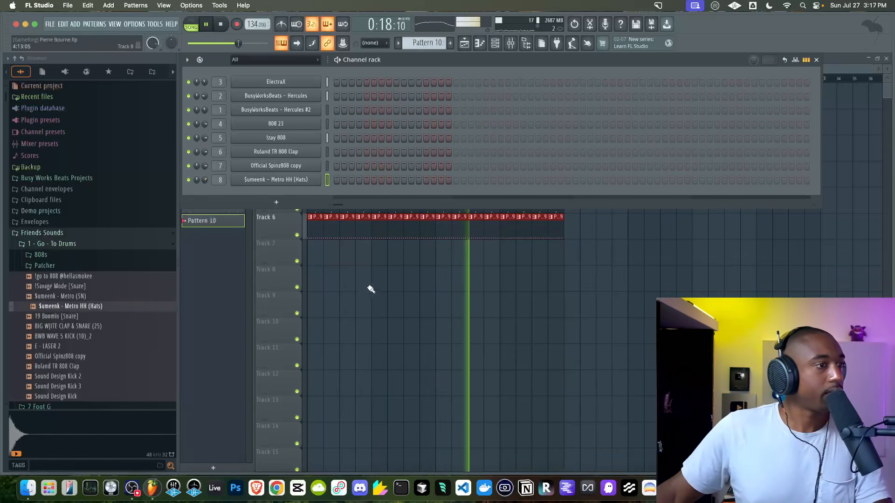
key(F6)
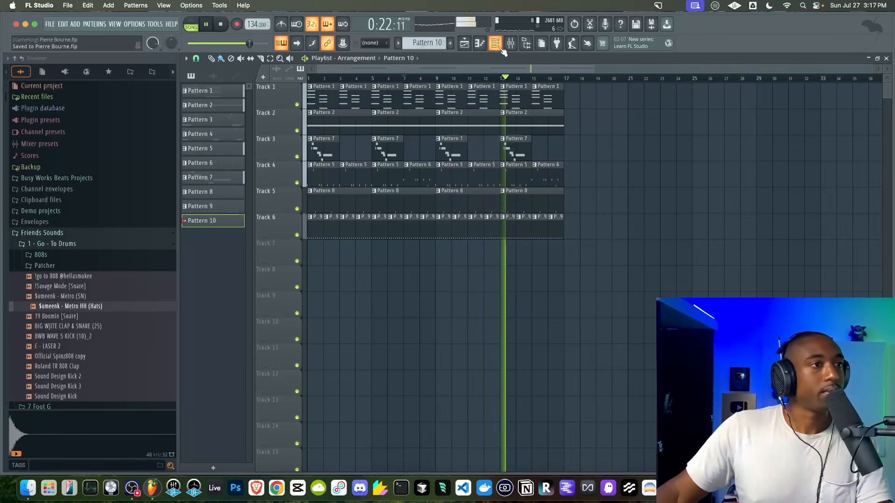
Merge all the 808 pattern clips on Track 4 into one clip and open it in the piano roll.
drag(586, 176, 323, 170)
key(super+g)
double_click(358, 175)
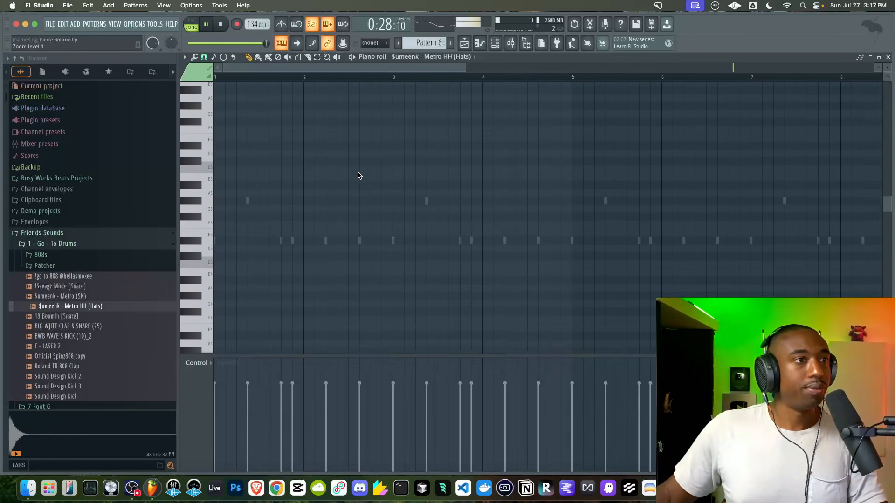
Open Pattern 6's !zay 808 notes in the piano roll and transpose them up one octave.
key(F6)
right_click(317, 135)
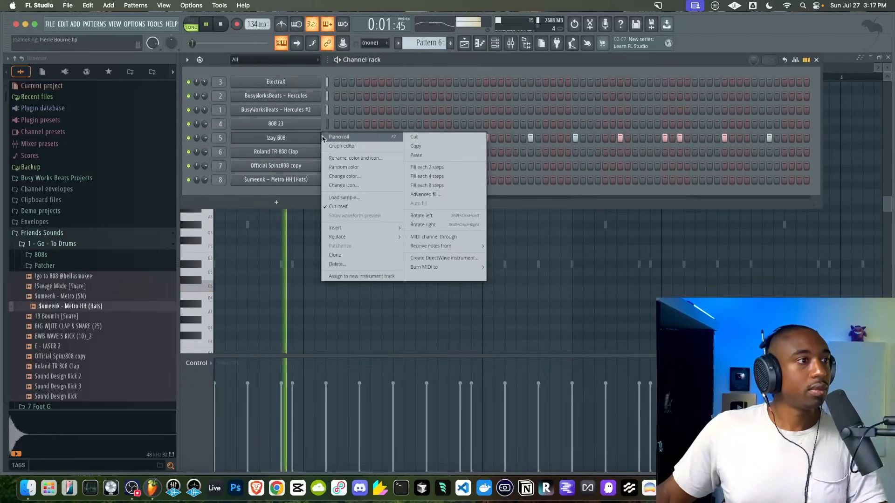
click(345, 139)
key(super+Up)
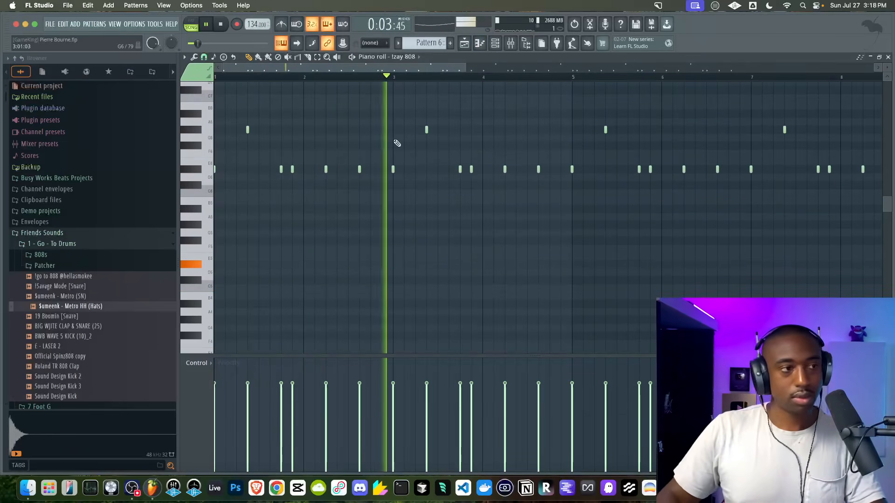
Lower the high second note in bar 1 of the !zay 808 part to D#6 and audition the change.
key(space)
scroll(281, 128, up, 3)
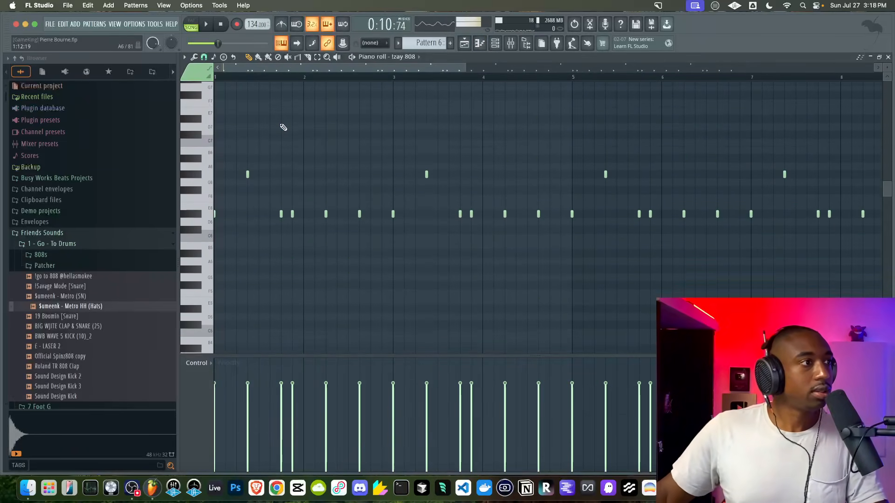
drag(272, 174, 240, 185)
key(Down)
key(Down)
key(Down)
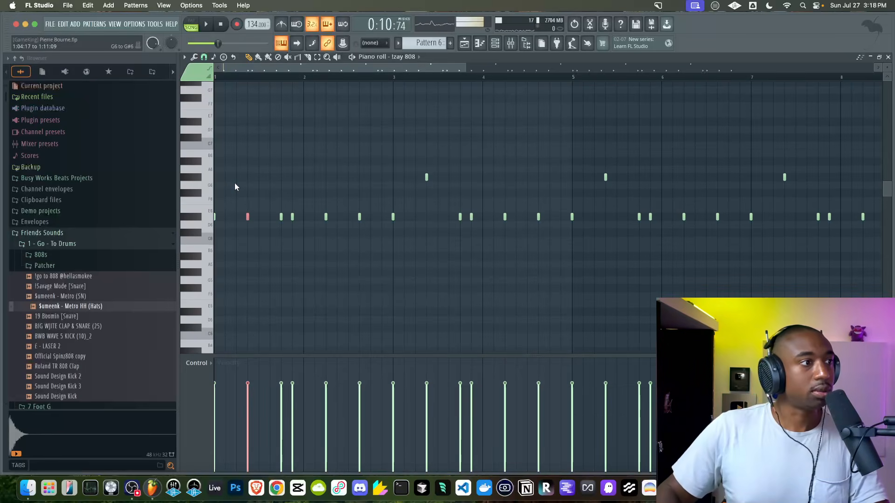
key(space)
key(space)
key(space)
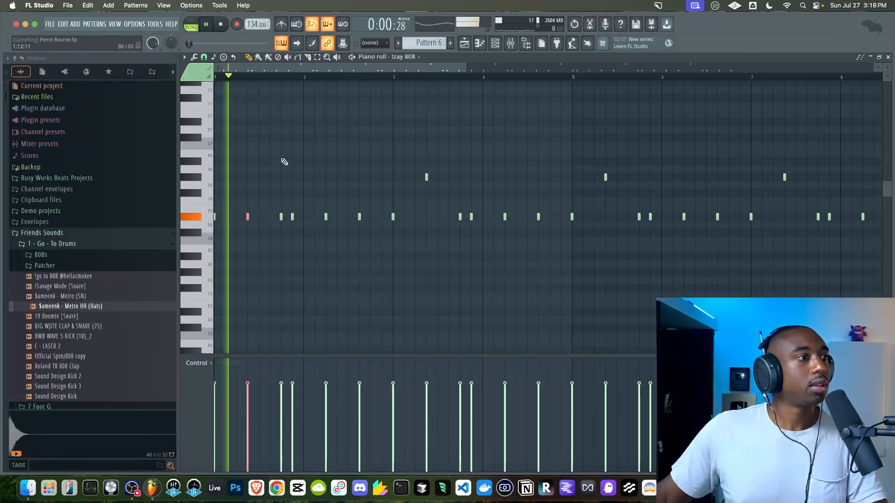
key(space)
Move the third 808 note in bar 1 down to G#5 and the following three notes down to C#6.
drag(282, 217, 278, 273)
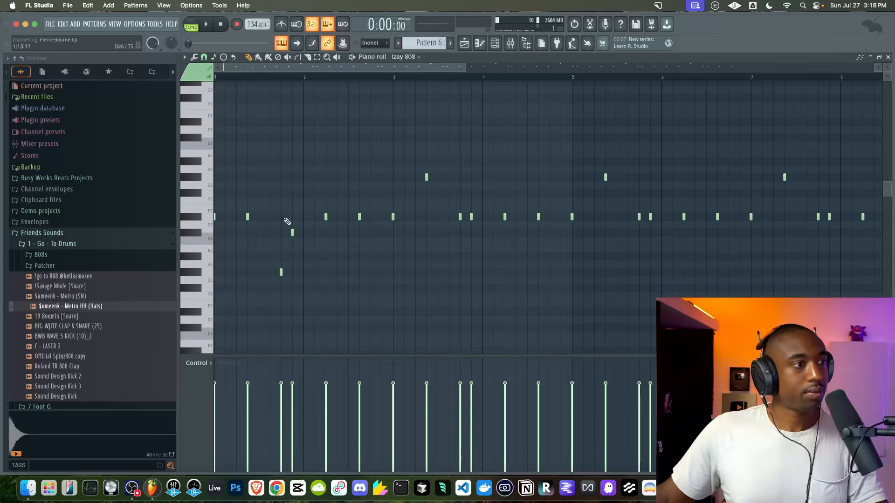
key(space)
drag(326, 217, 325, 234)
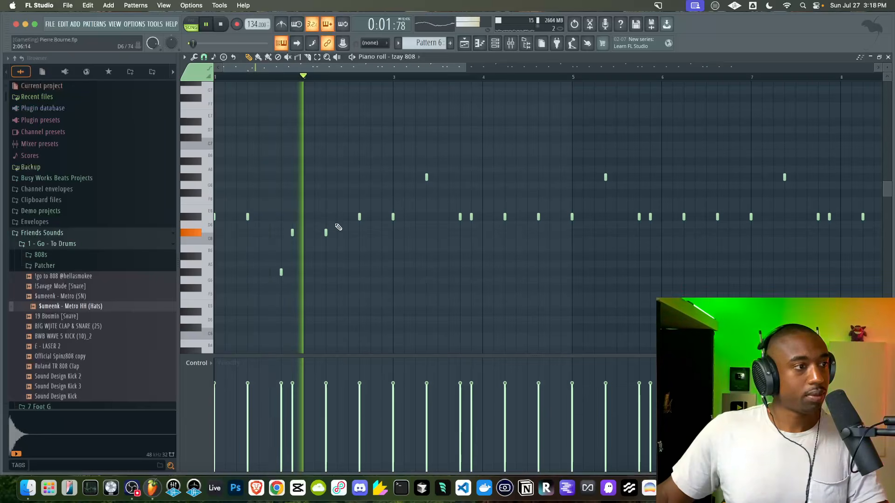
key(space)
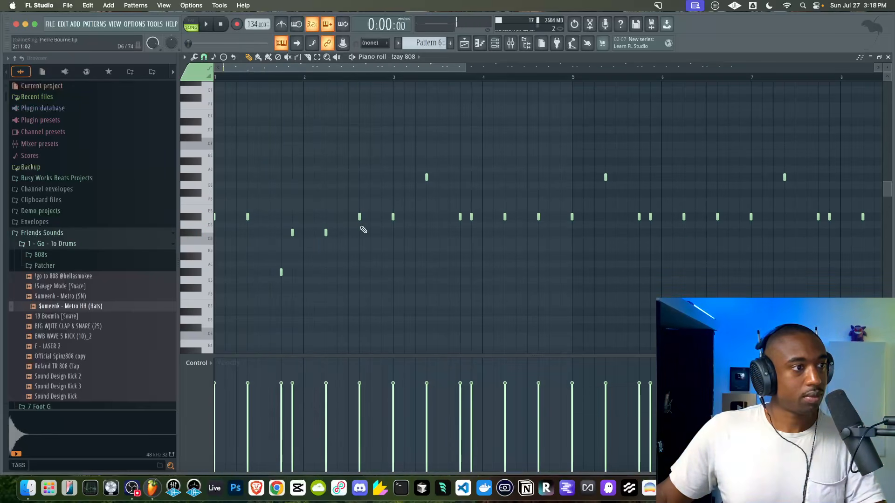
key(space)
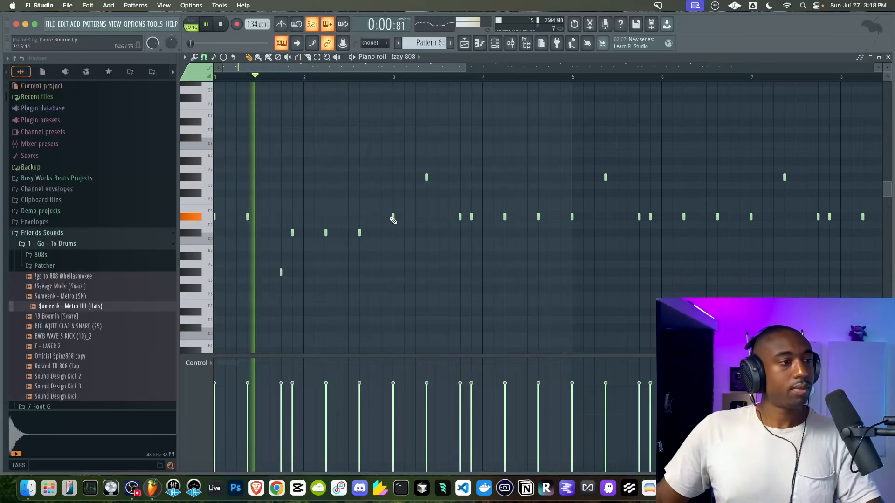
ctrl+scroll(349, 204, down, 2)
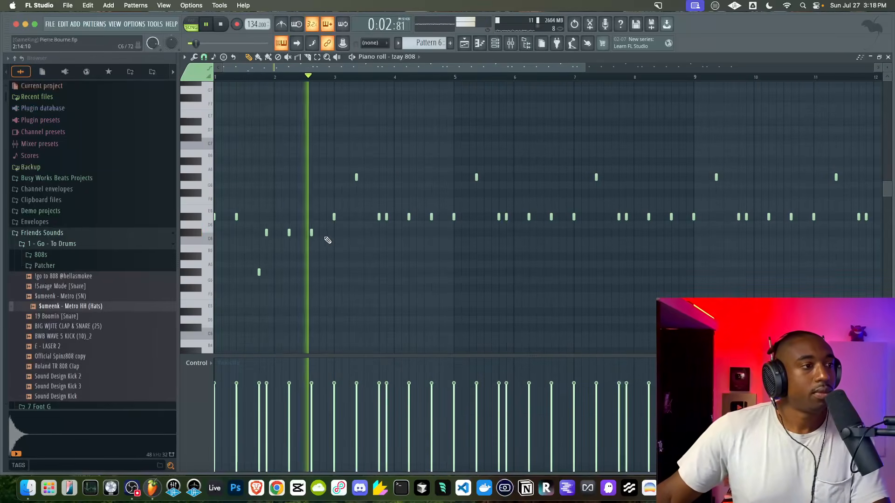
Delete all 808 notes from bar 3 onward, keeping only the first six notes in bars 1 and 2.
drag(331, 228, 460, 143)
key(space)
key(Delete)
ctrl+scroll(424, 160, down, 3)
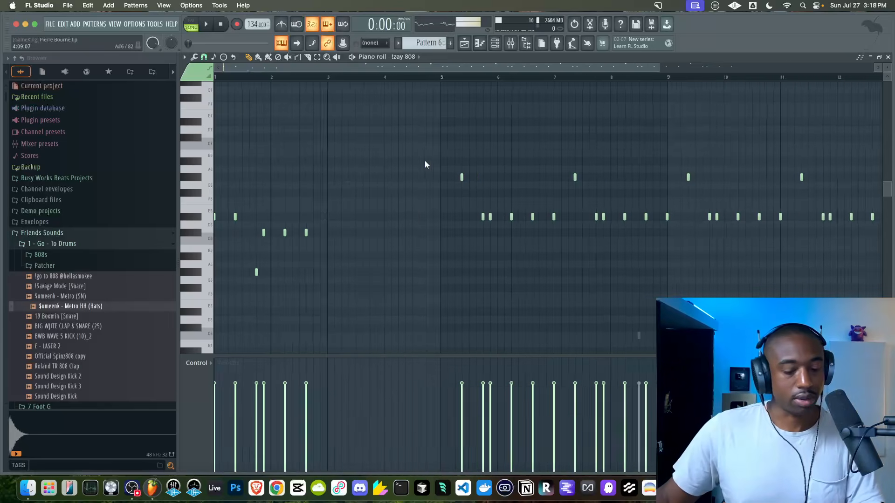
drag(359, 125, 872, 343)
key(Delete)
Duplicate the six 808 notes of bars 1 and 2 into bars 3 and 4.
ctrl+scroll(341, 225, up, 3)
scroll(342, 226, up, 1)
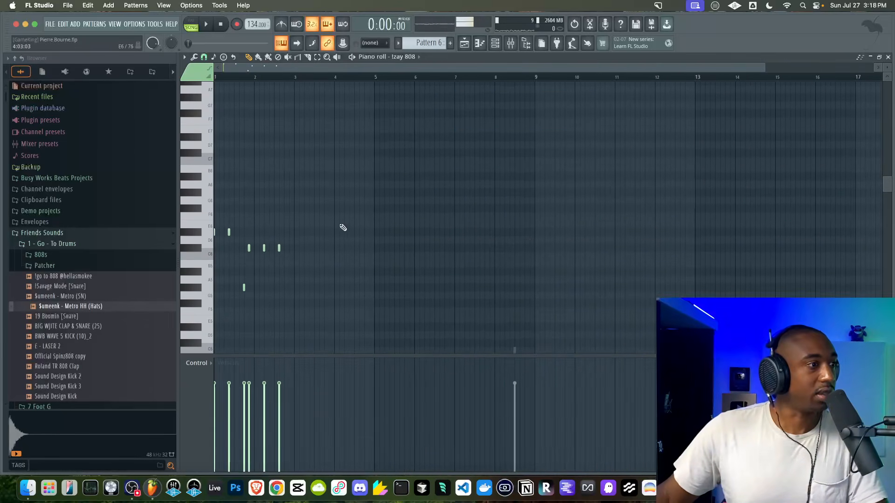
key(space)
drag(378, 311, 134, 143)
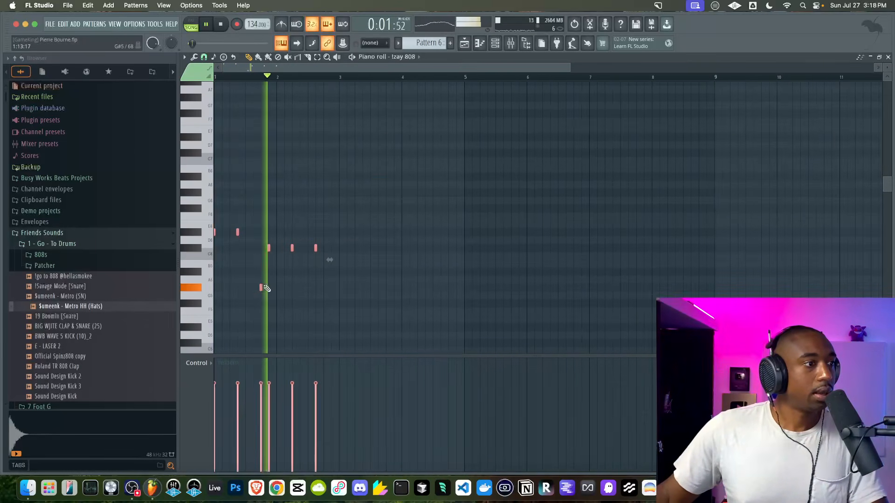
shift+drag(261, 289, 387, 287)
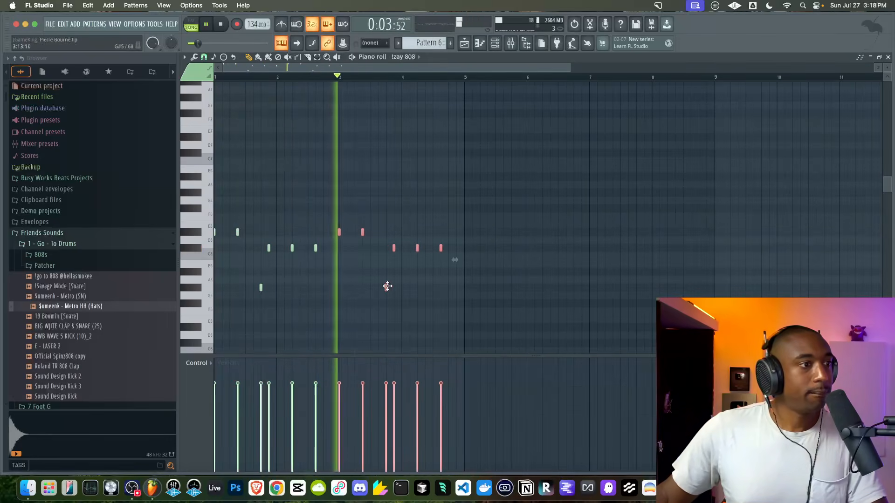
Lower the last 808 note in bar 4 to G#5, audition it, and transpose the whole part down one octave.
super+click(356, 294)
drag(440, 247, 440, 273)
key(space)
key(space)
key(space)
key(super+Down)
key(space)
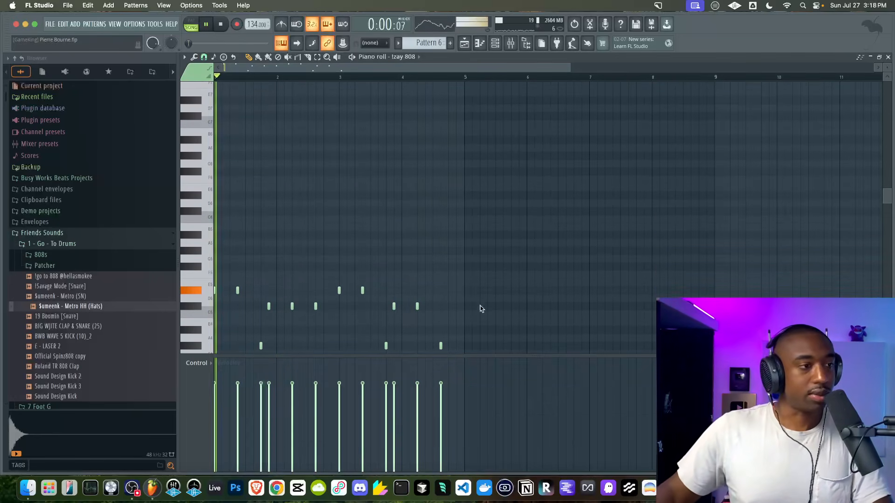
Shorten the Pattern 6 clip on Track 4 to four bars and duplicate it three times to fill through bar 16.
click(464, 43)
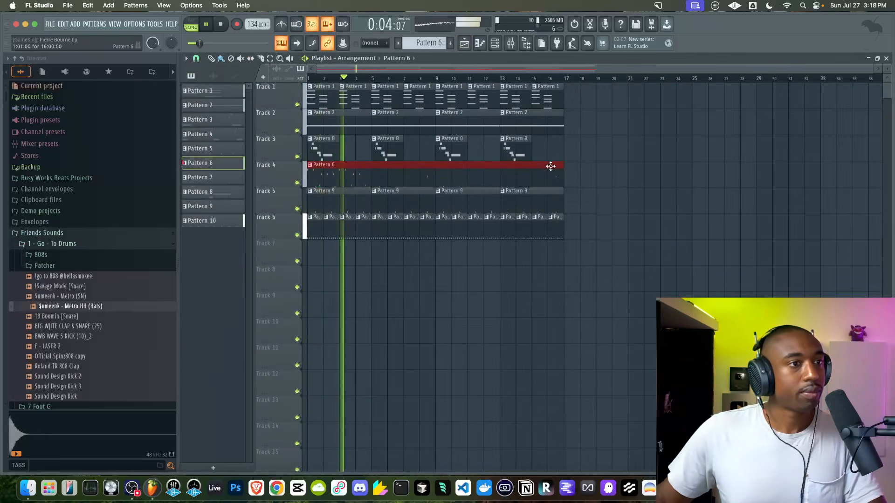
drag(549, 166, 355, 180)
key(ctrl+b)
key(ctrl+b)
key(ctrl+b)
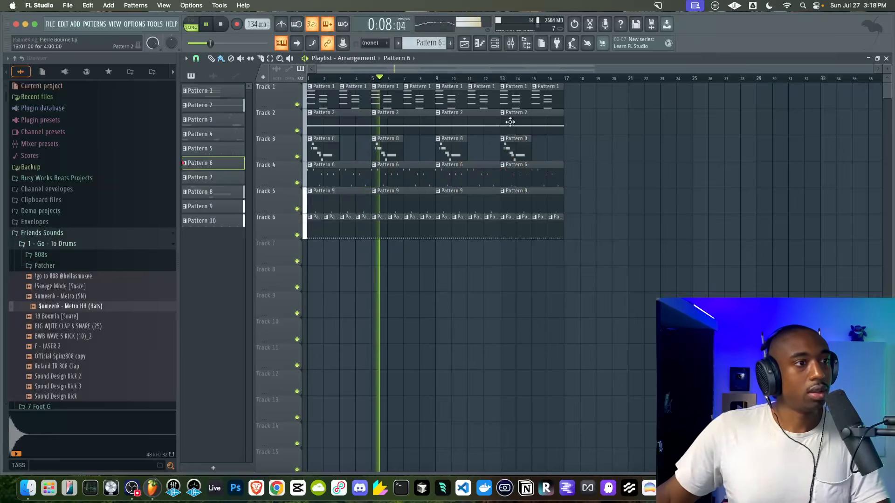
Open the channel rack and inspect the pad preset loaded in ElectraX.
click(495, 43)
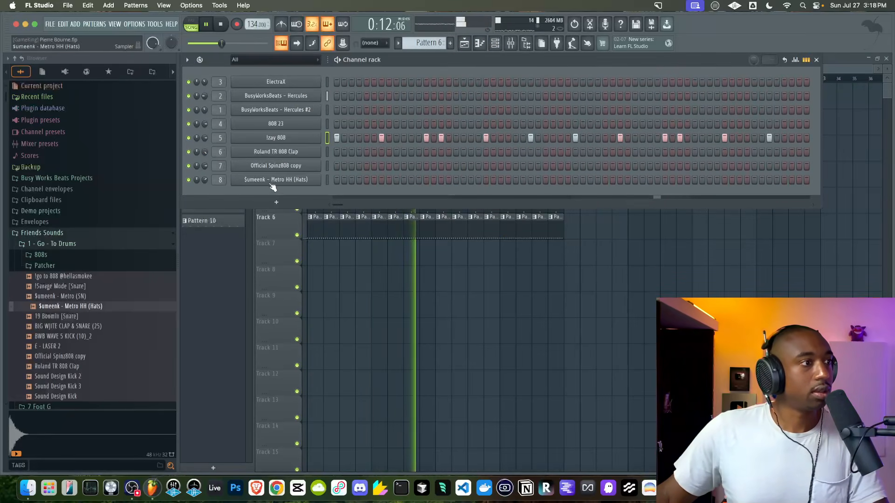
click(269, 182)
click(525, 165)
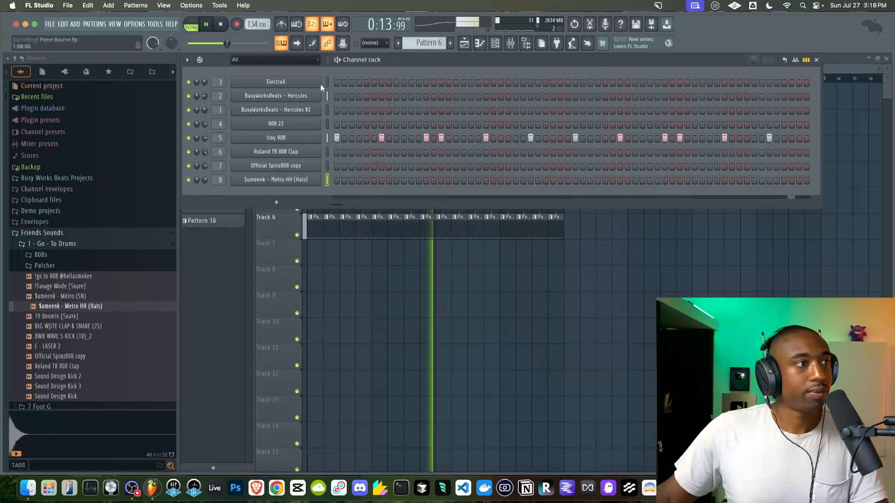
key(space)
click(304, 83)
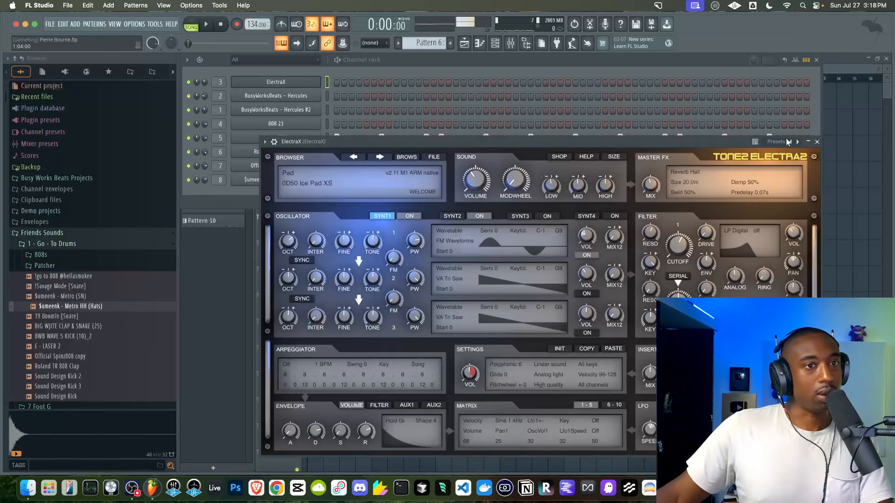
key(Escape)
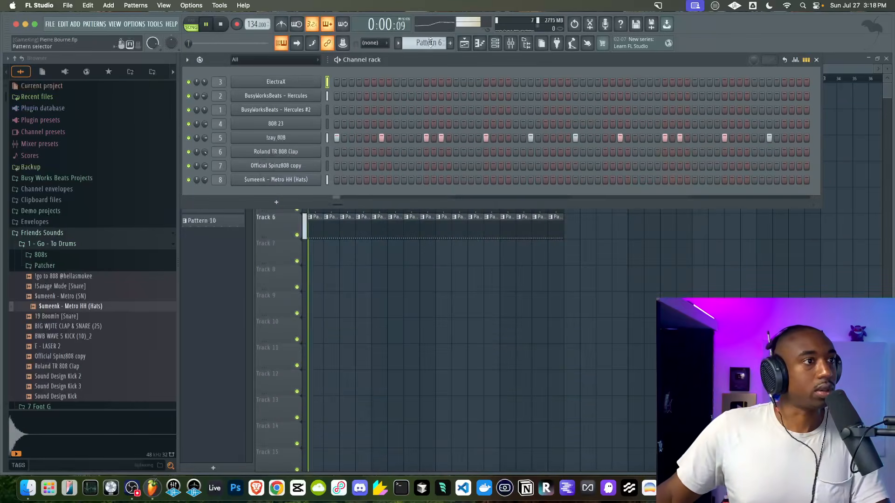
Switch to the empty Pattern 11 and add an Omnisphere channel.
scroll(431, 42, up, 1)
scroll(431, 43, up, 1)
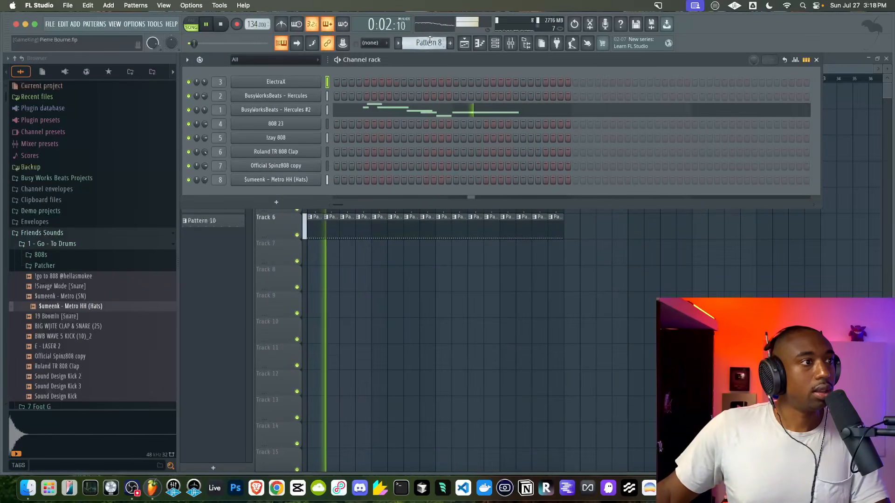
scroll(427, 43, up, 3)
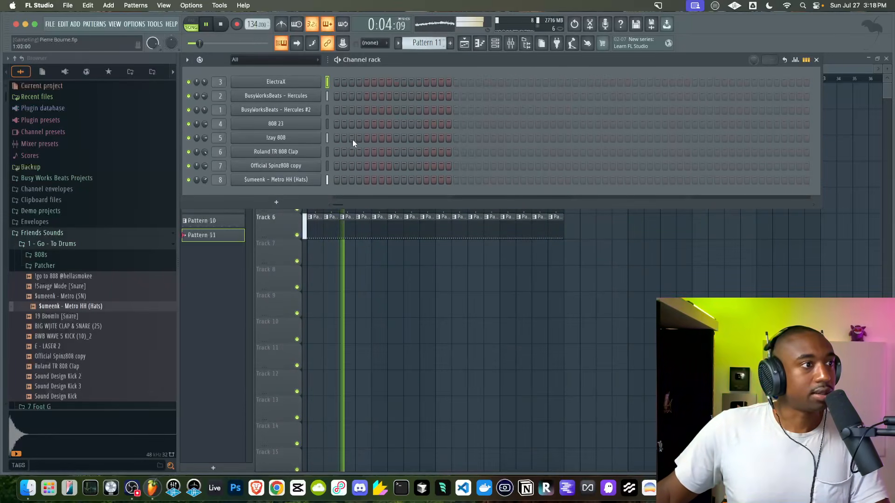
click(277, 202)
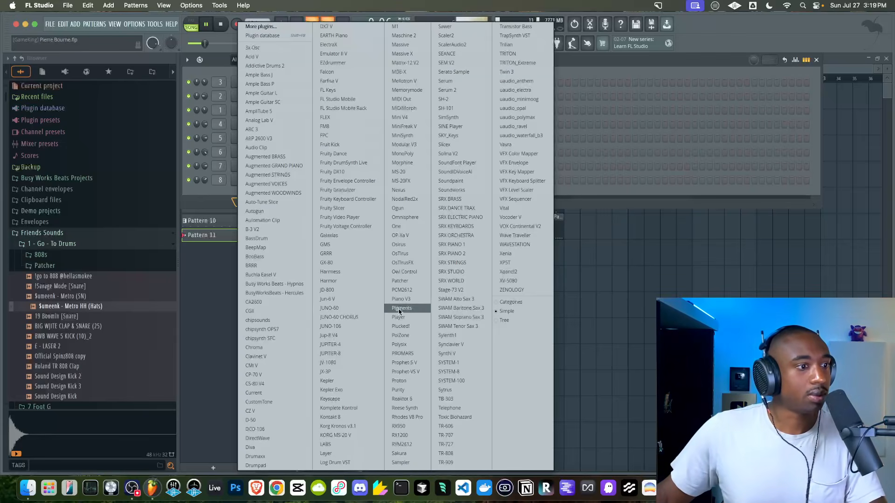
click(406, 217)
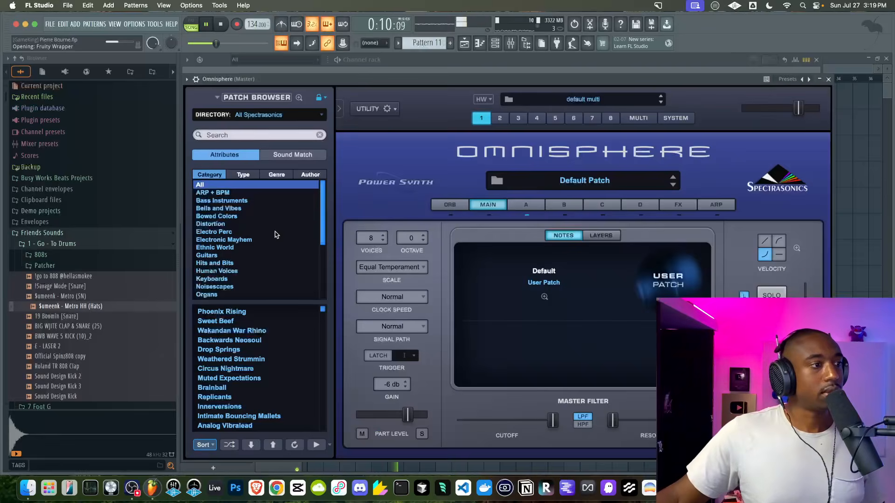
Filter the Omnisphere patches to the Synth Short category and audition Bouncy Plucker.
scroll(227, 261, down, 5)
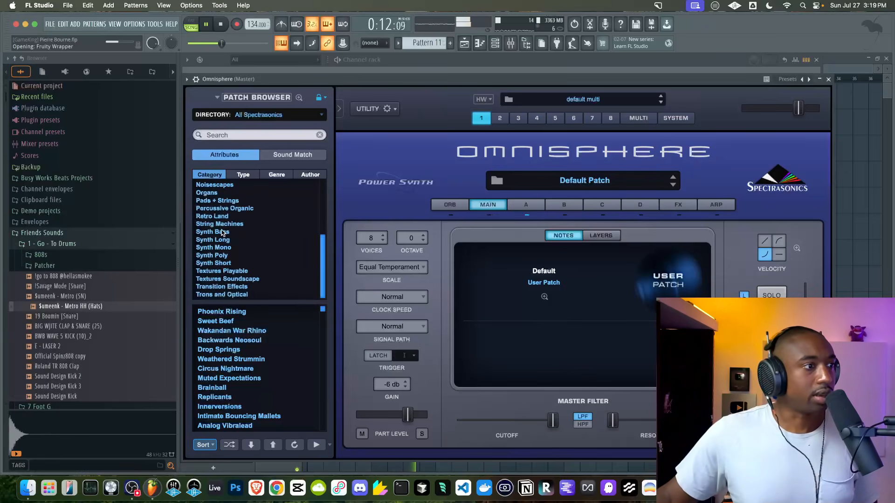
click(226, 256)
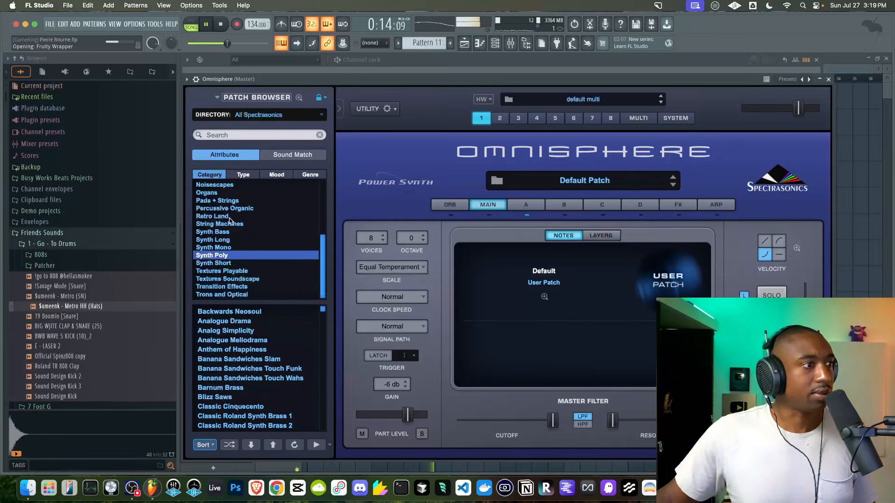
click(220, 264)
scroll(220, 266, up, 8)
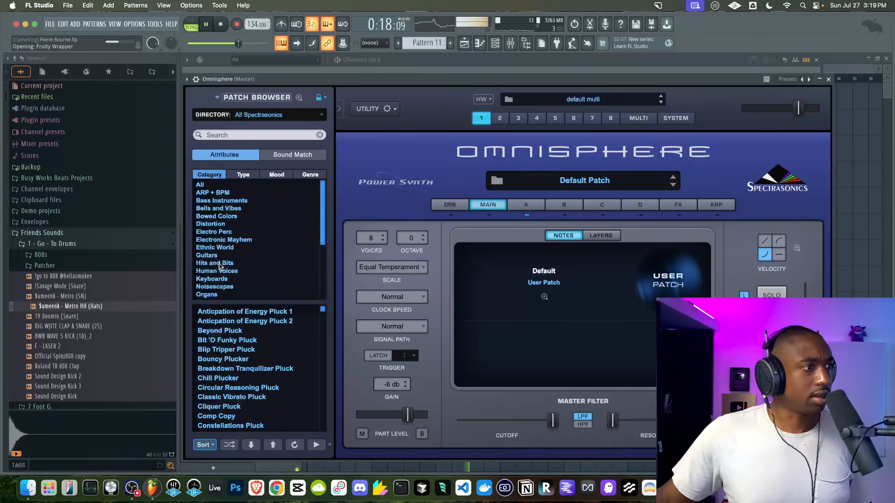
scroll(220, 267, down, 6)
click(233, 360)
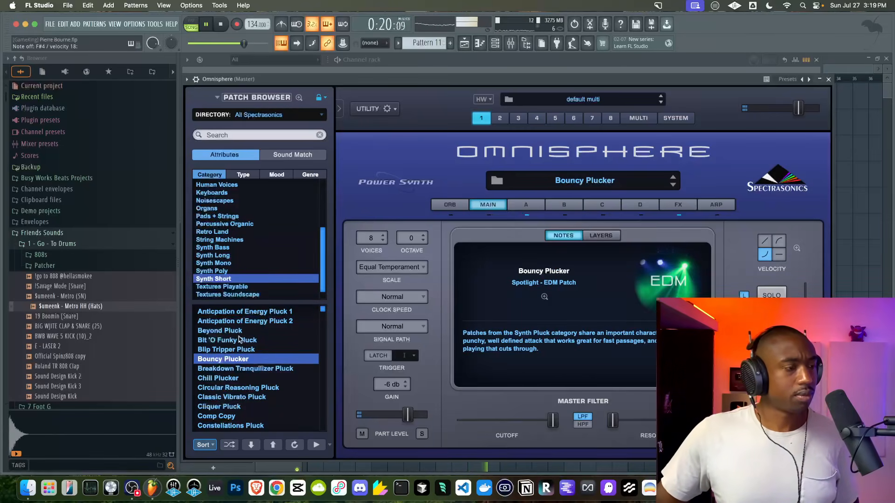
Shuffle the patch list, audition PRO6 - Cross Pluck and Poly Pluckings 2, and load Xtra Organ Perc.
click(229, 445)
click(238, 377)
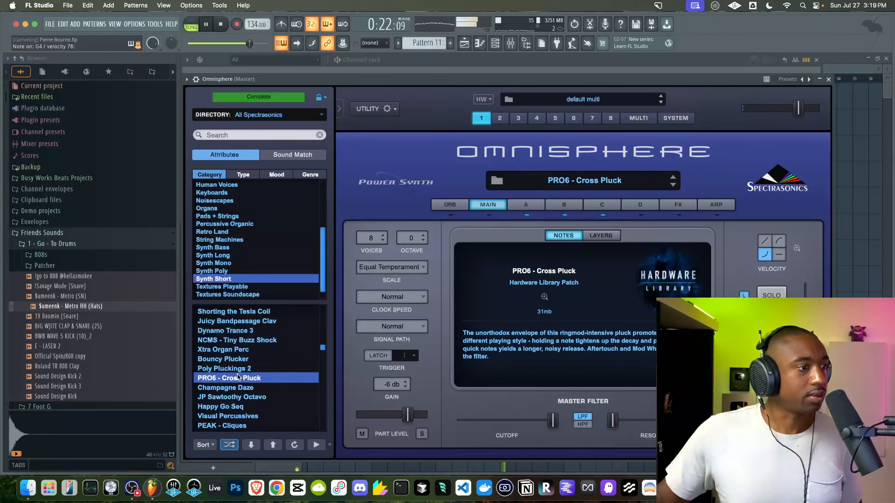
click(239, 369)
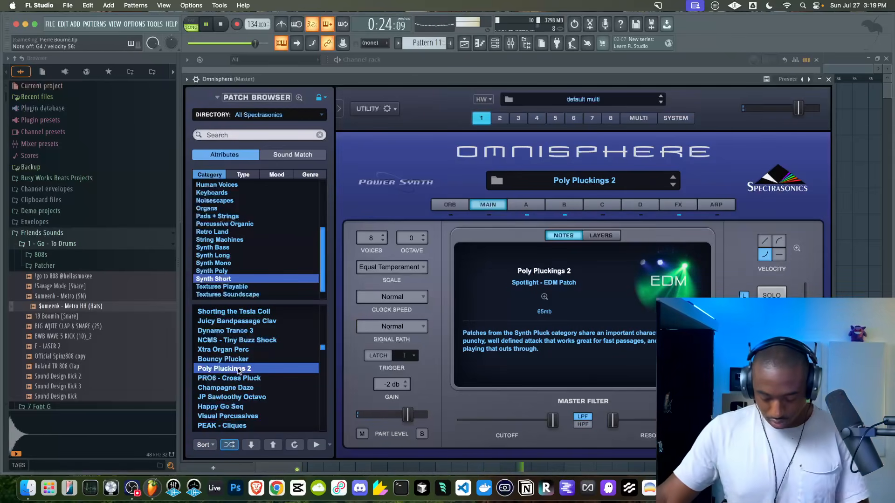
click(236, 350)
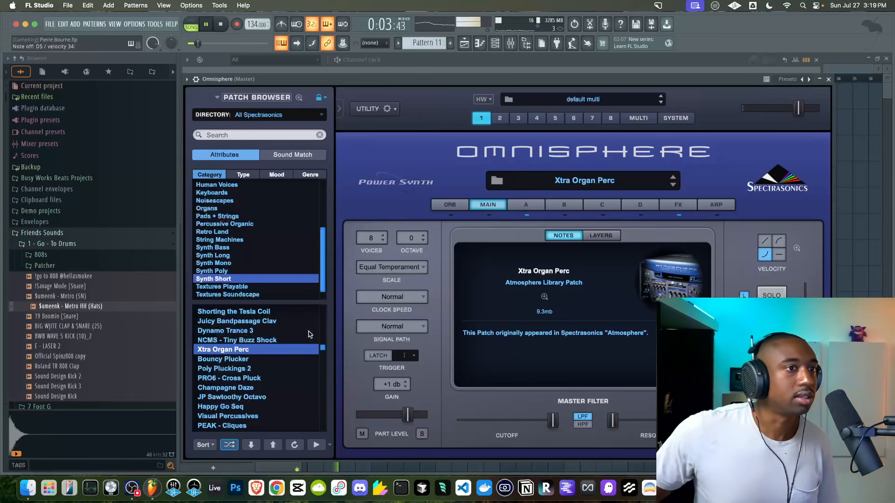
Route Omnisphere to mixer track 9 and record a melody of about seven bars into Pattern 11 from bar 1.
click(829, 79)
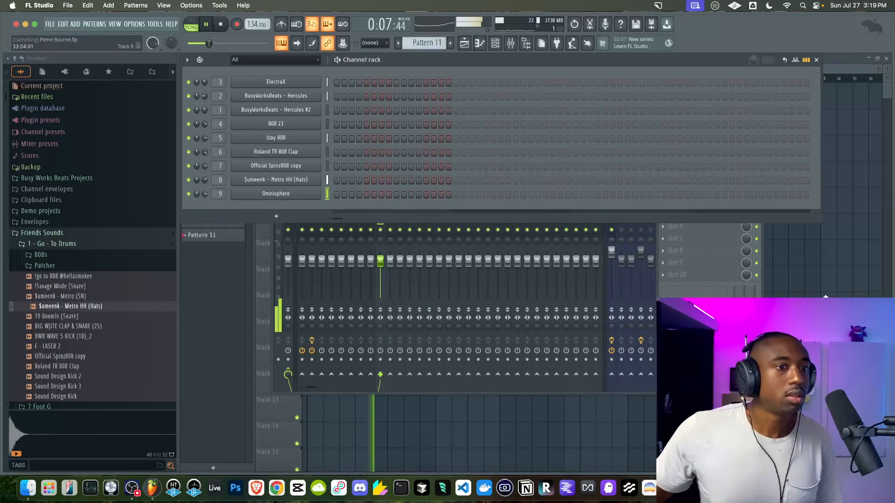
key(F5)
click(222, 24)
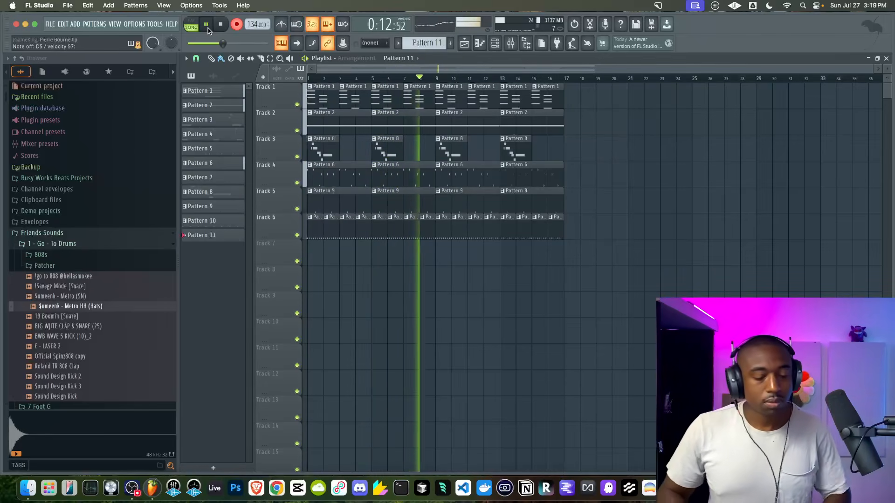
click(221, 23)
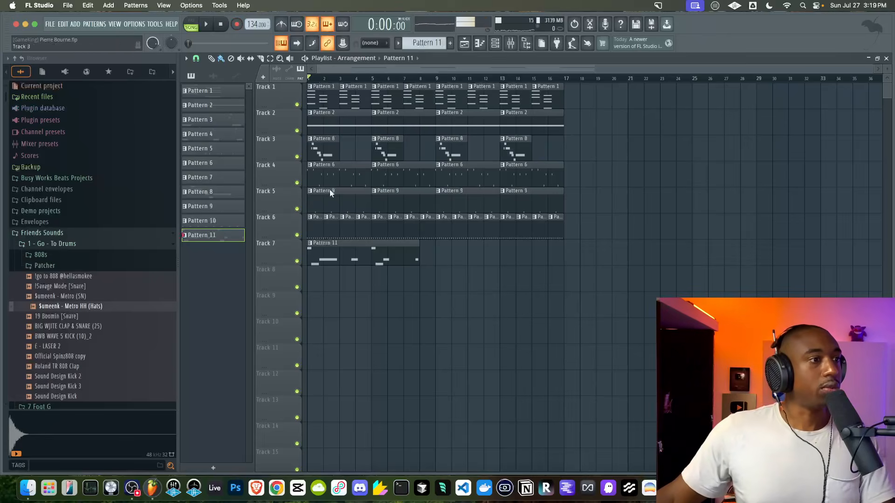
Quantize the Pattern 11 melody in the piano roll and set the Omnisphere channel volume to 61% during playback.
double_click(344, 249)
key(alt+q)
key(Return)
key(space)
click(495, 44)
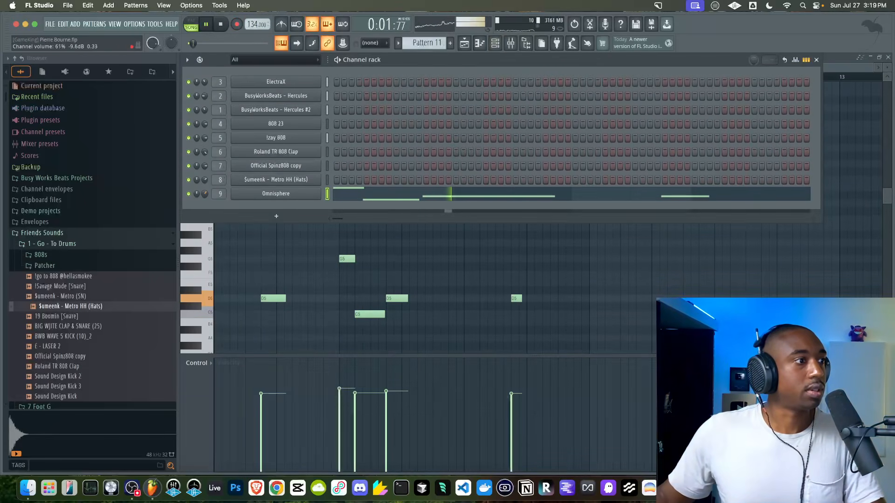
Switch to the empty Pattern 12, add a second Omnisphere channel, and play the song.
drag(418, 45, 417, 41)
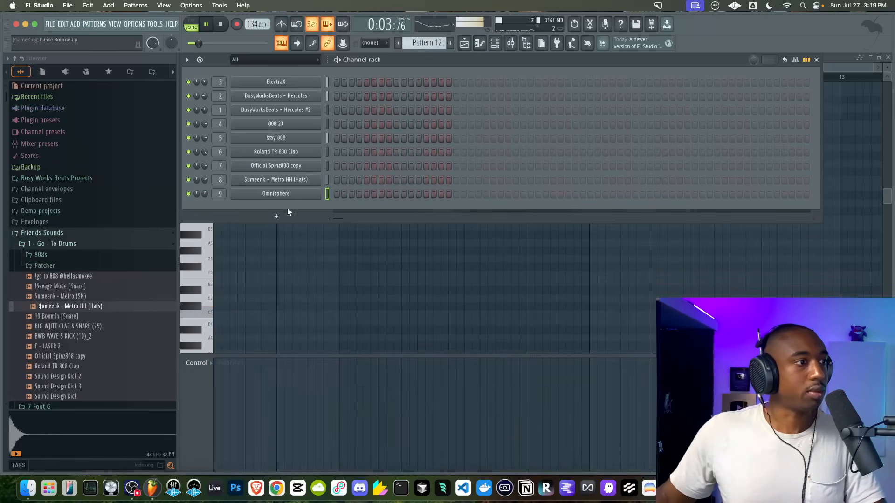
click(281, 218)
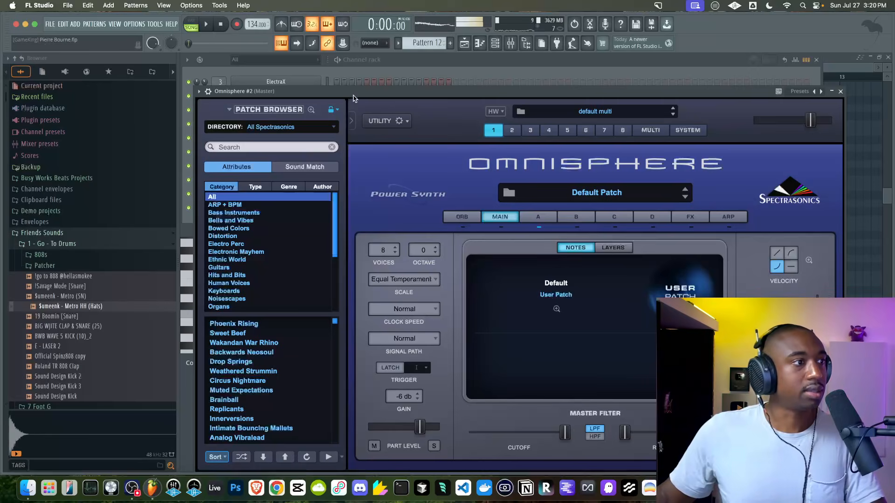
key(space)
Filter the second Omnisphere's patches to the Synth Mono category and shuffle the patch list.
scroll(236, 276, down, 5)
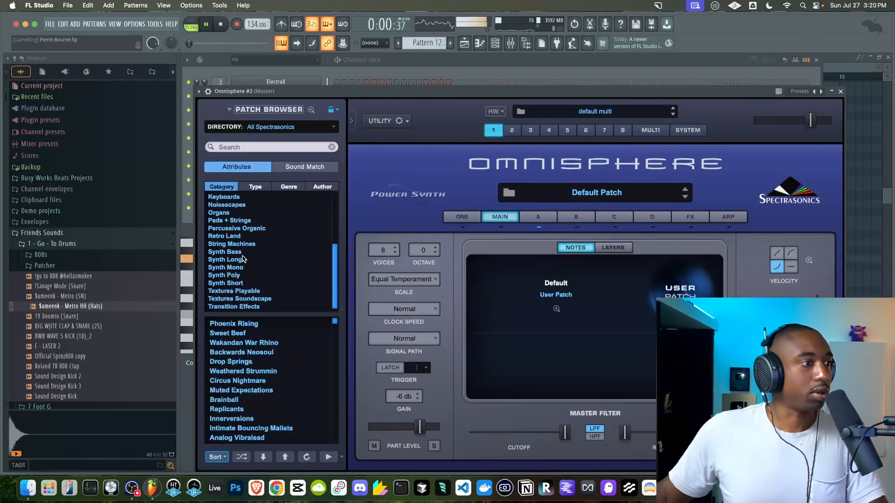
click(238, 254)
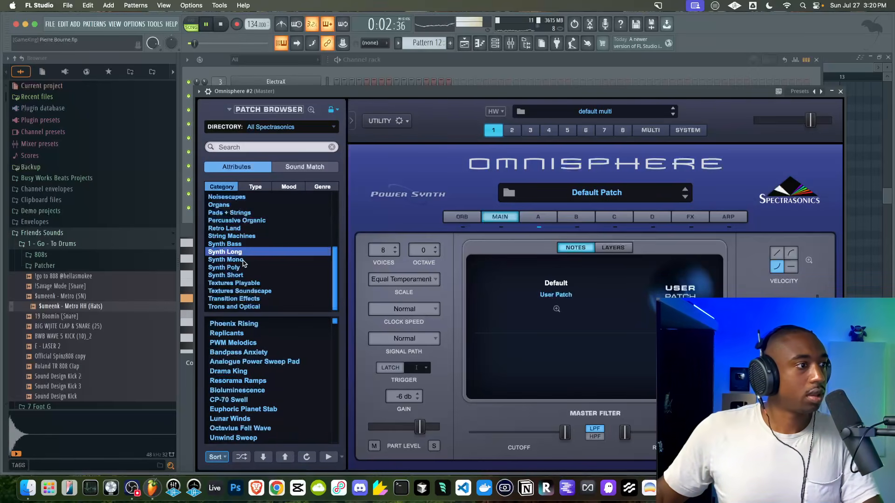
click(240, 267)
click(241, 260)
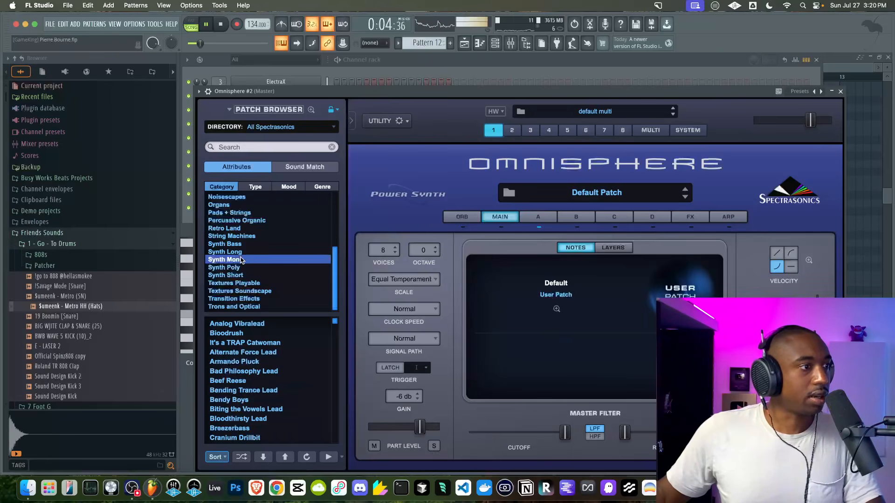
click(242, 457)
Audition NCMS - Softsnaps and SPHAT - Burn Rubba, then load NCMS - Grease Rave with Omnisphere's output level lowered.
click(251, 381)
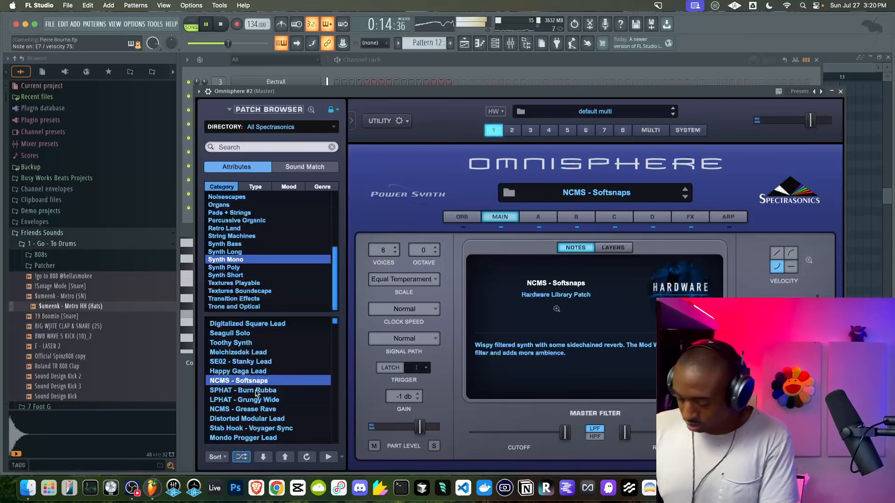
click(256, 390)
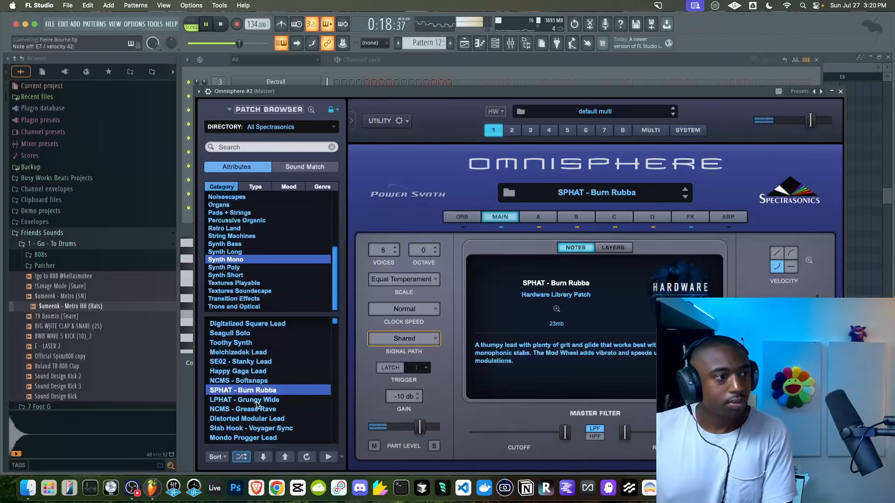
click(257, 408)
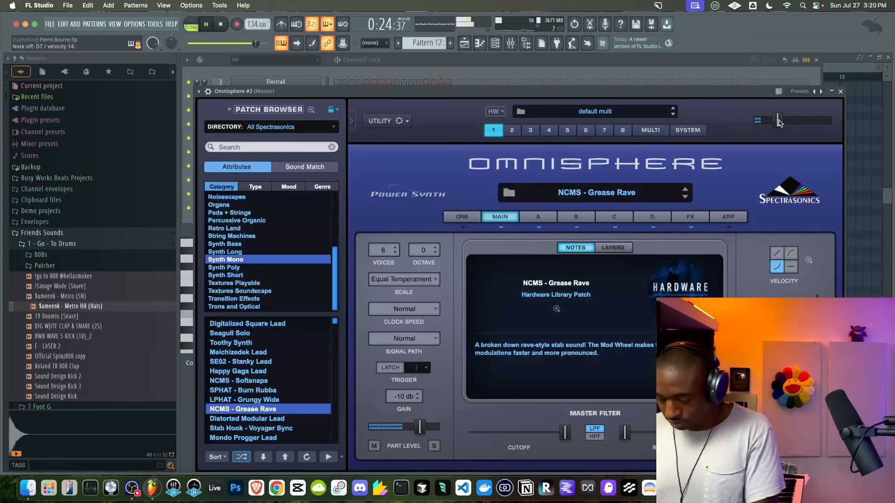
scroll(276, 362, down, 3)
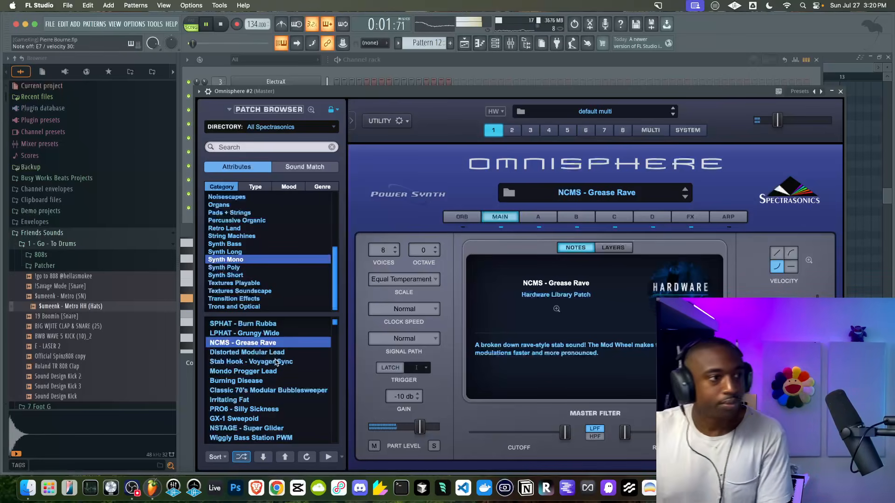
click(841, 92)
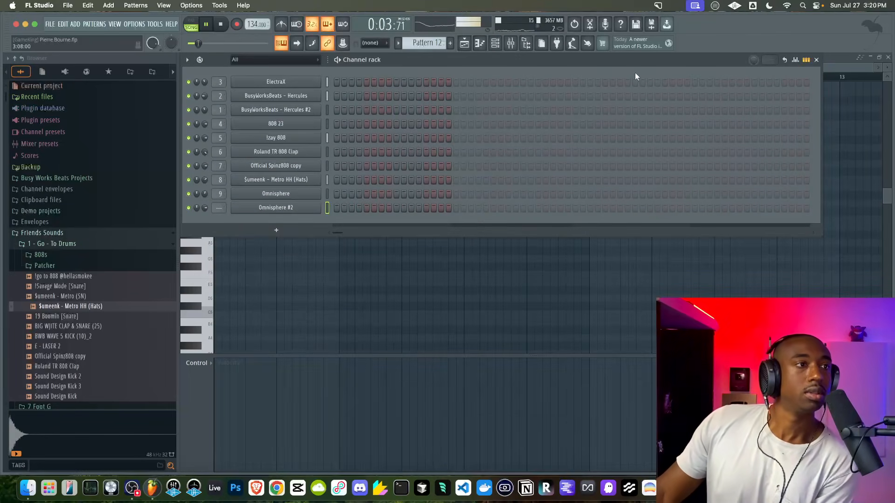
Record a NCMS - Grease Rave melody of about 16 bars into Pattern 12 from bar 1 of the playlist.
click(462, 45)
click(220, 25)
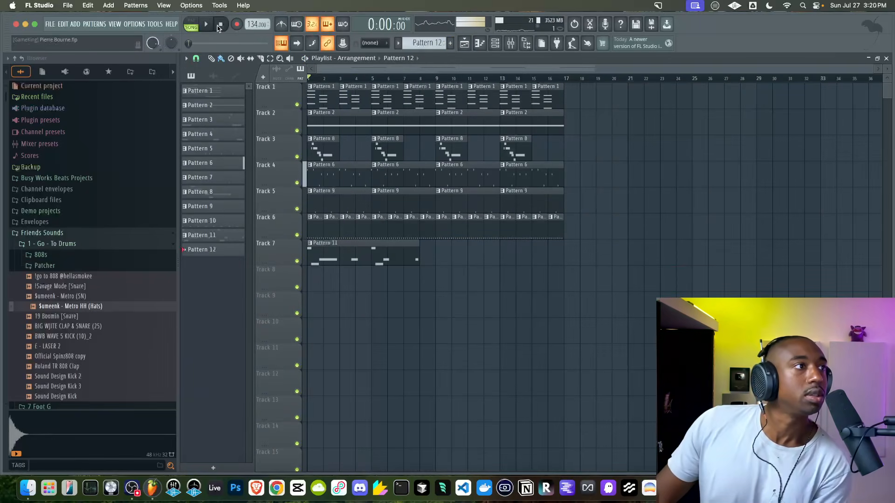
click(236, 26)
click(209, 26)
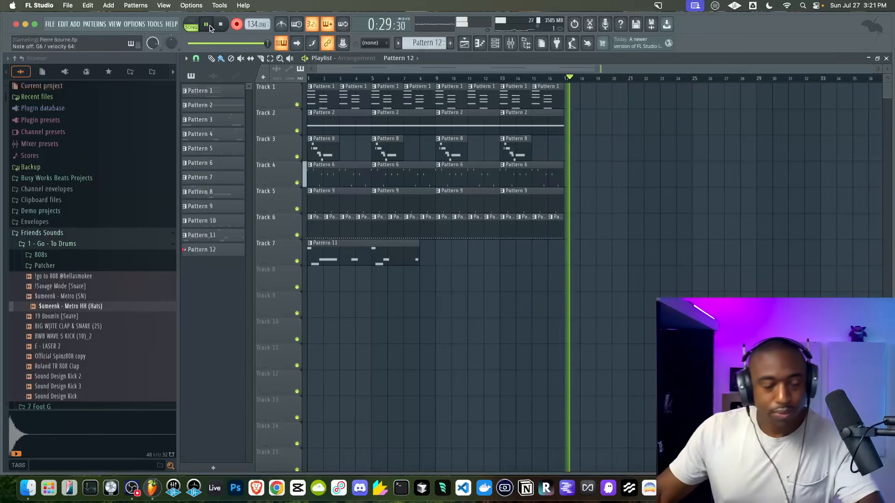
click(222, 24)
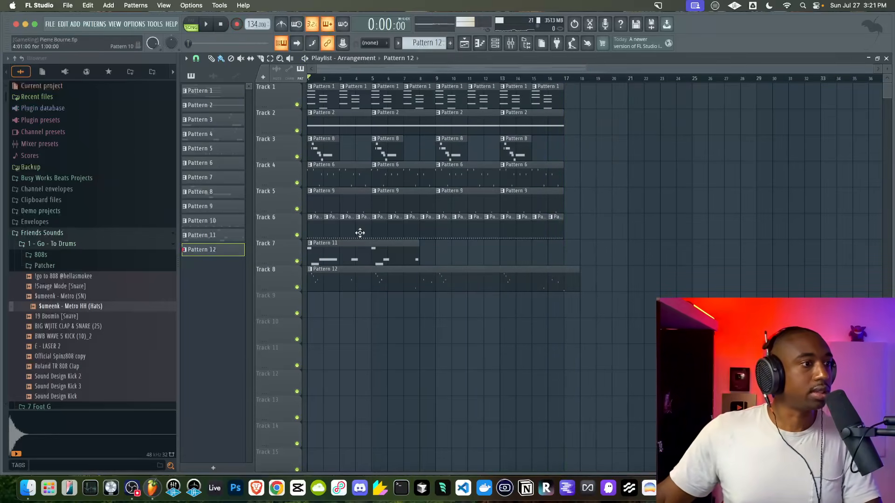
Tighten the recorded Pattern 12 melody in the piano roll so its playlist clip ends at bar 17.
key(space)
double_click(357, 271)
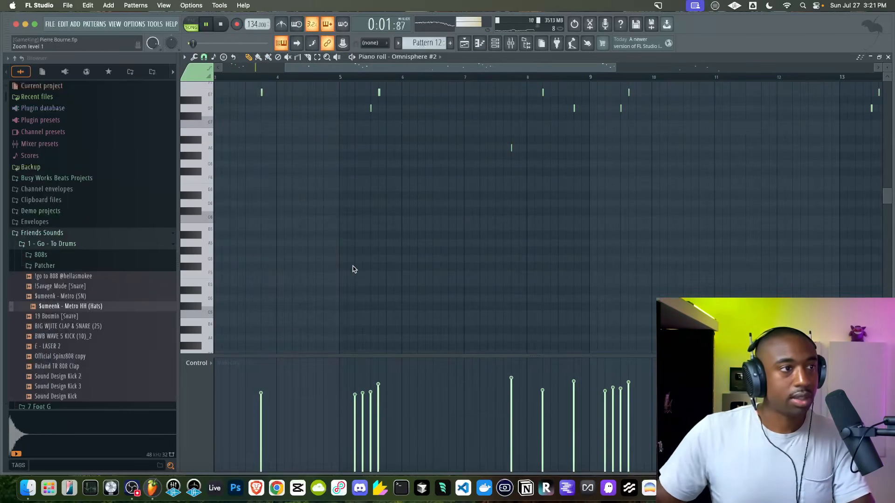
click(478, 43)
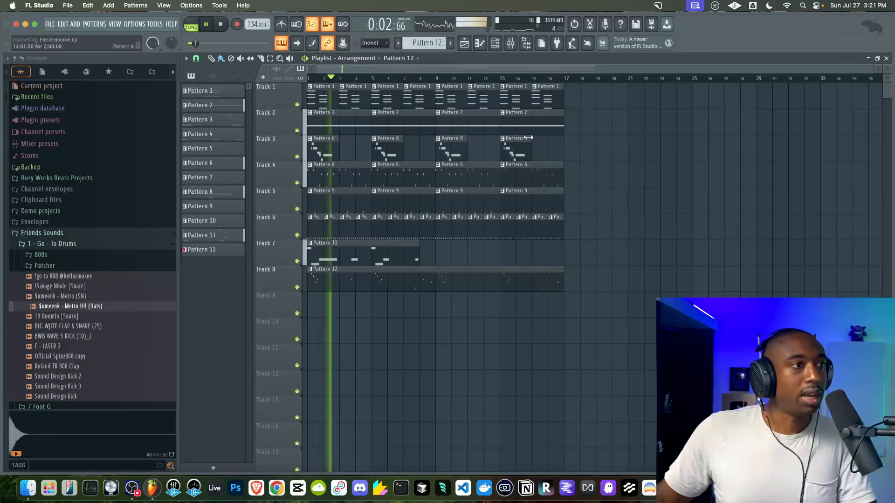
Route Omnisphere #2 to mixer track 10 and set its channel volume to 50%.
key(F6)
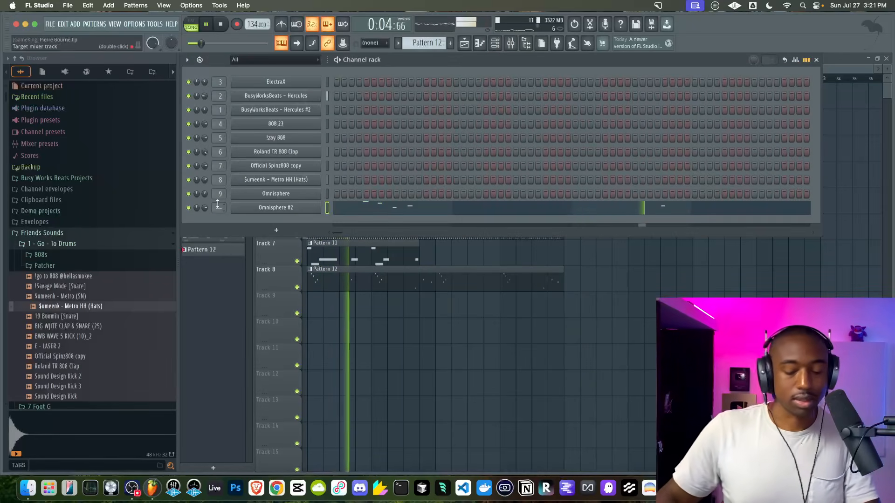
key(super+l)
drag(205, 208, 205, 210)
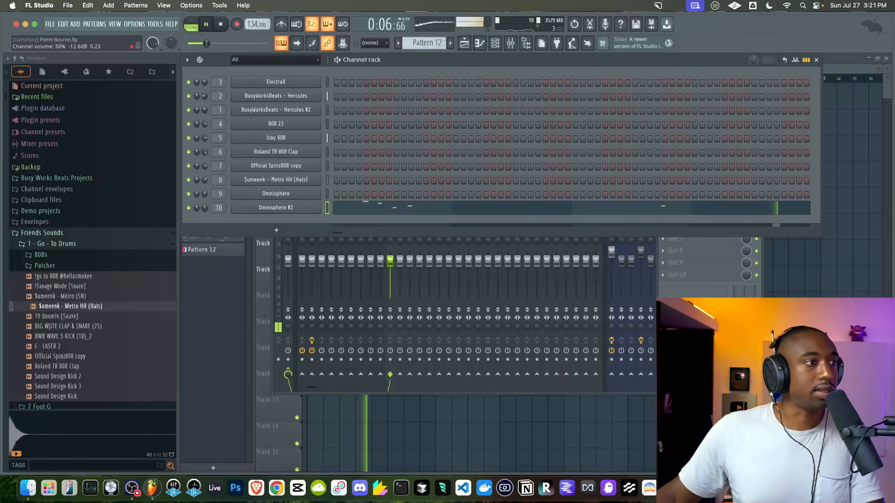
Add a third Omnisphere channel and filter its patches to the Synth Mono category.
click(277, 229)
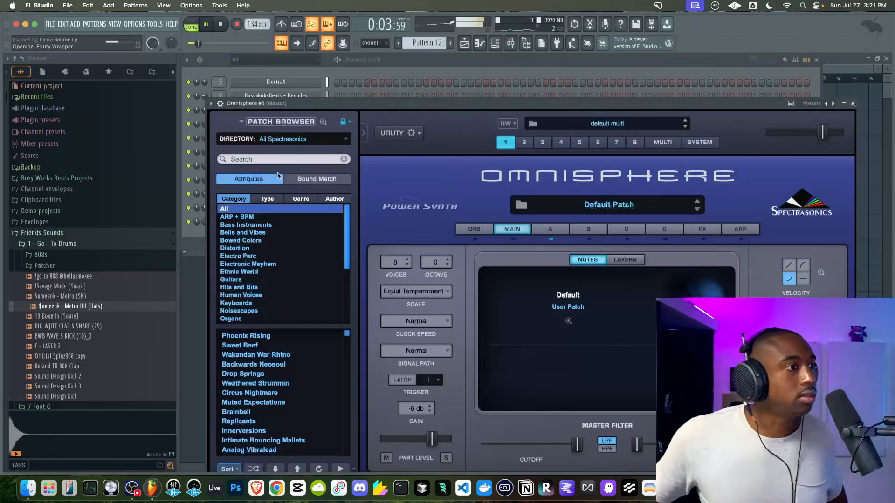
scroll(256, 298, down, 5)
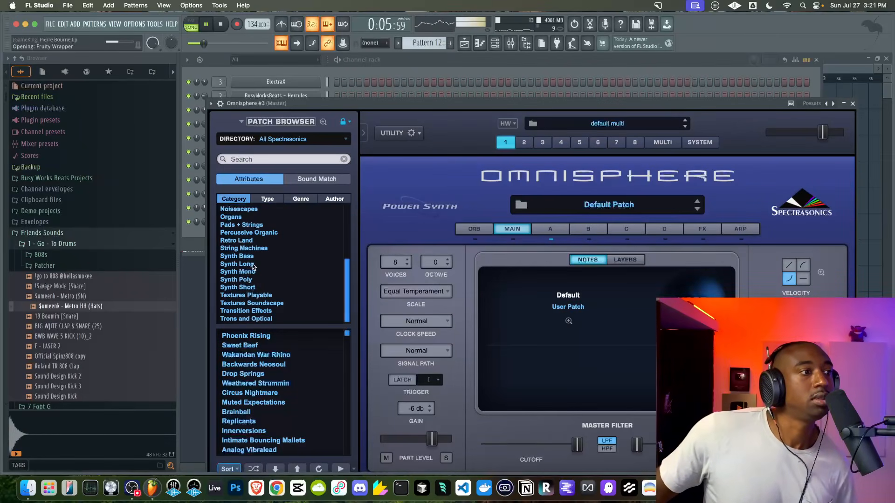
click(252, 271)
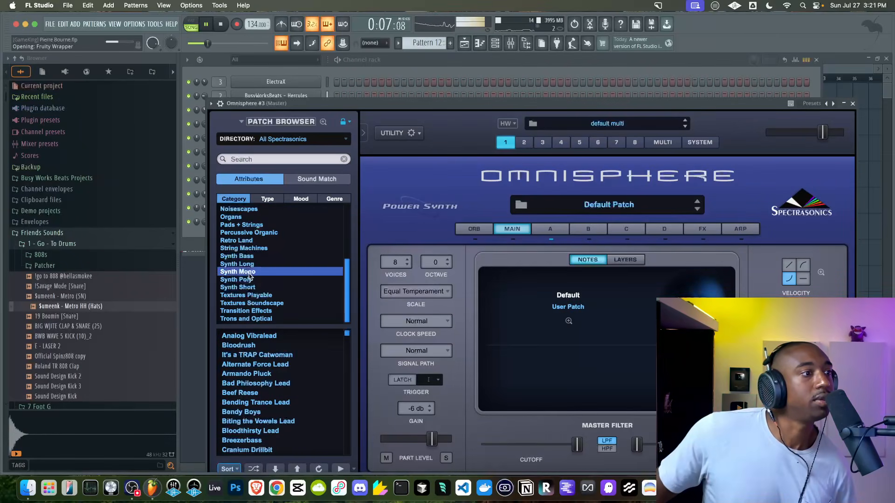
Select Alternate Force Lead, shuffle the patch list, and load Stomach Pain in the third Omnisphere.
click(255, 364)
click(254, 469)
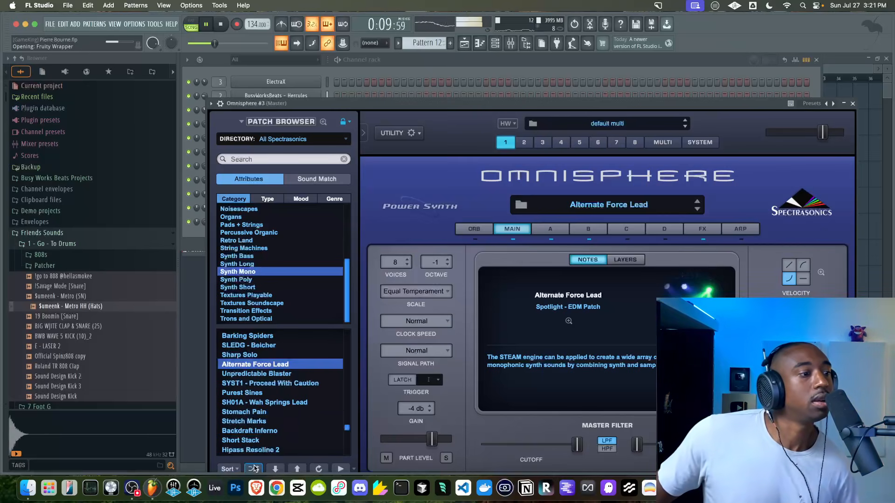
click(265, 415)
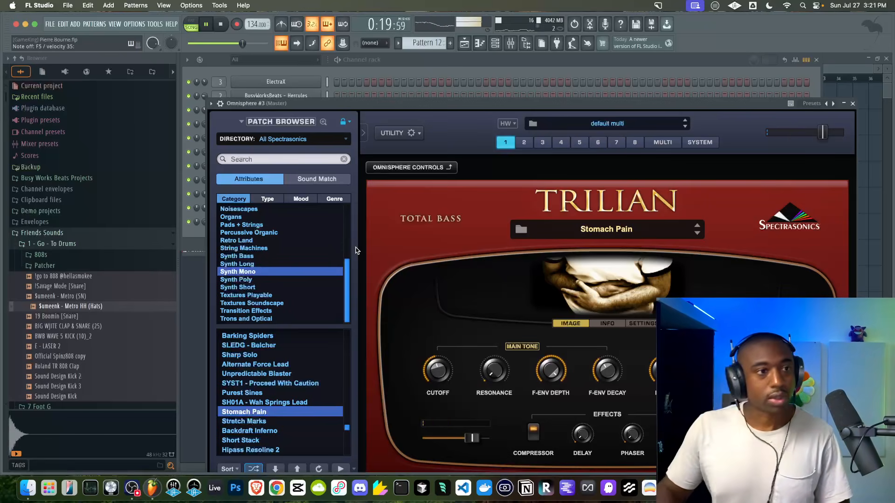
click(854, 104)
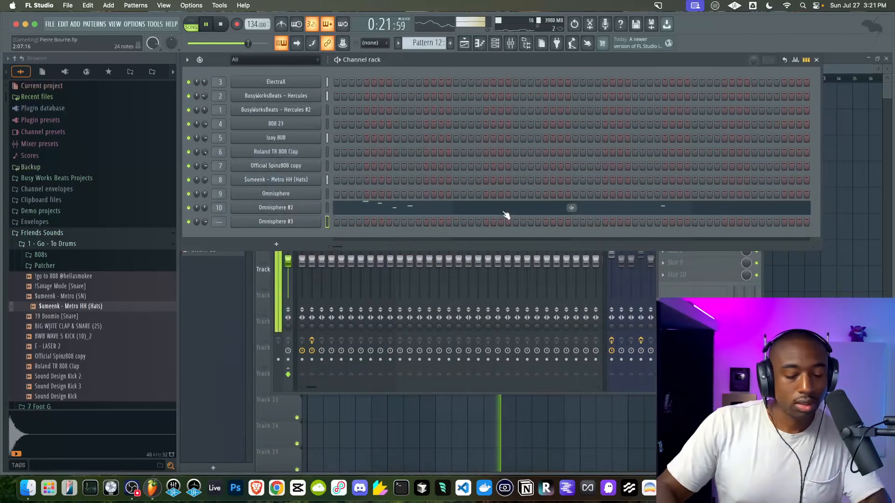
Route Omnisphere #3 to mixer track 11, switch to the empty Pattern 13, and stop playback in the playlist.
click(450, 43)
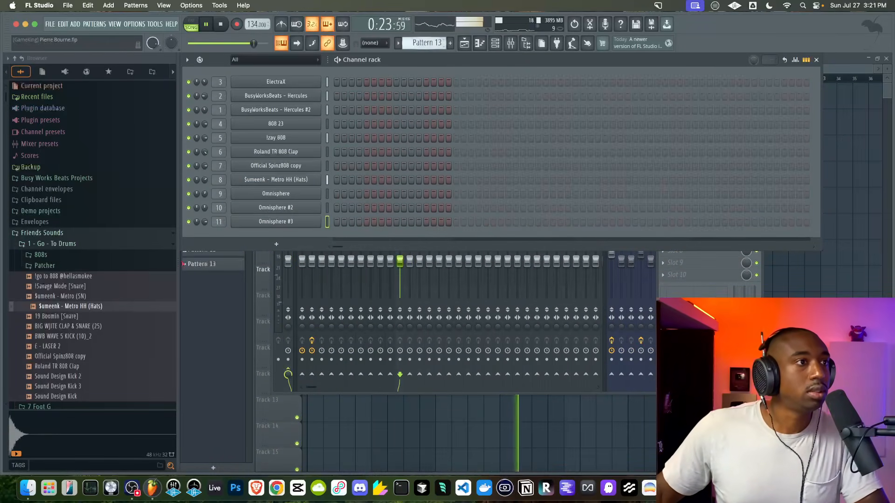
click(353, 394)
click(353, 396)
key(space)
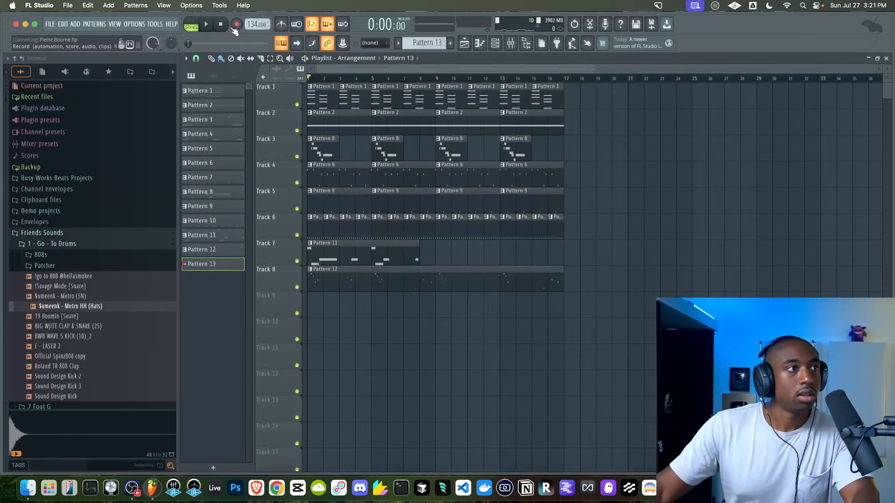
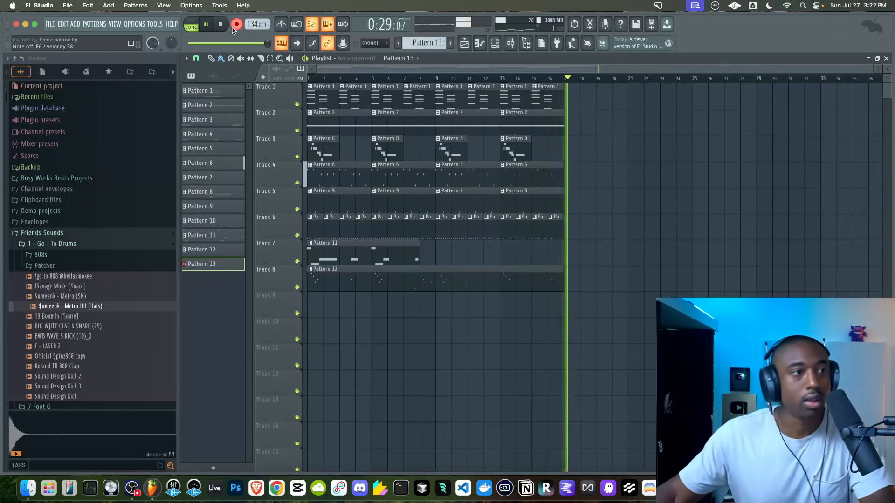
Stop recording the Pattern 13 melody, and replay the arrangement while turning the Omnisphere #3 channel volume to about 36%.
key(space)
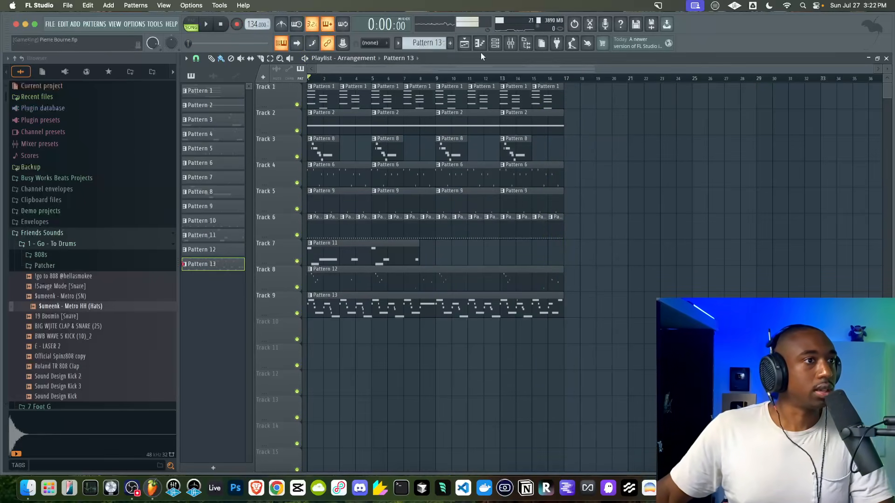
key(F6)
key(space)
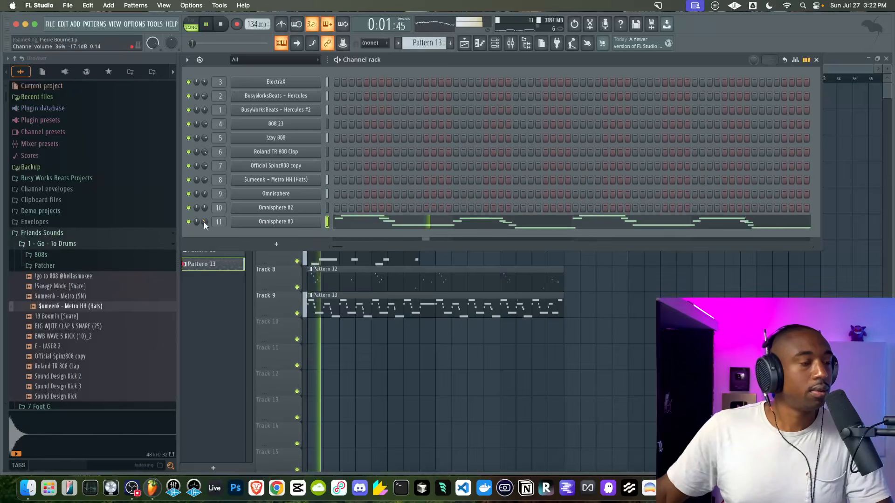
key(F6)
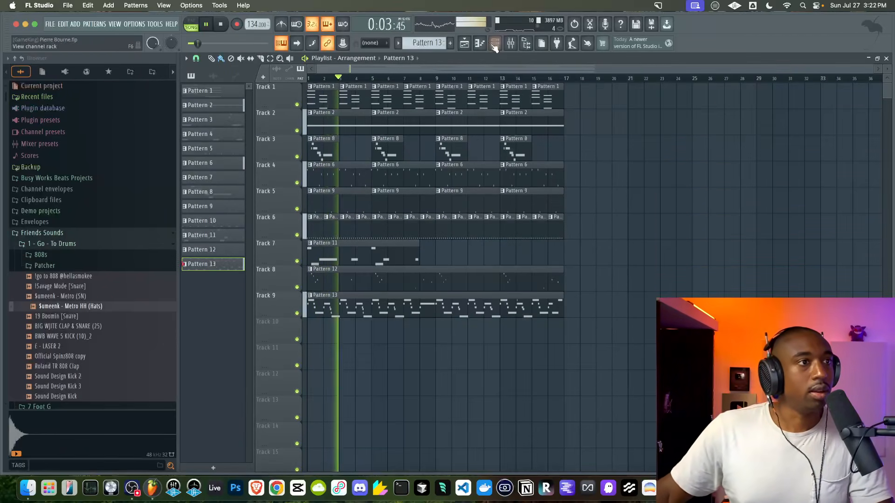
Create a new empty pattern after Pattern 13.
key(F6)
key(F4)
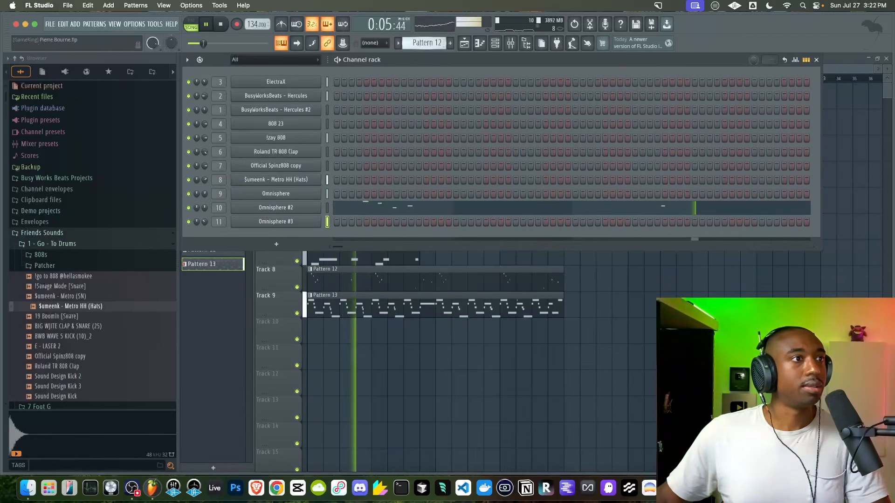
key(F6)
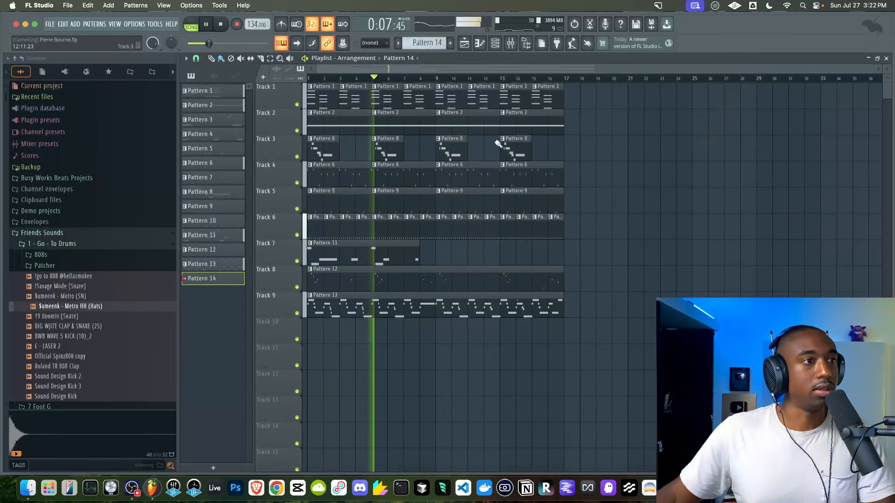
key(F6)
key(F6)
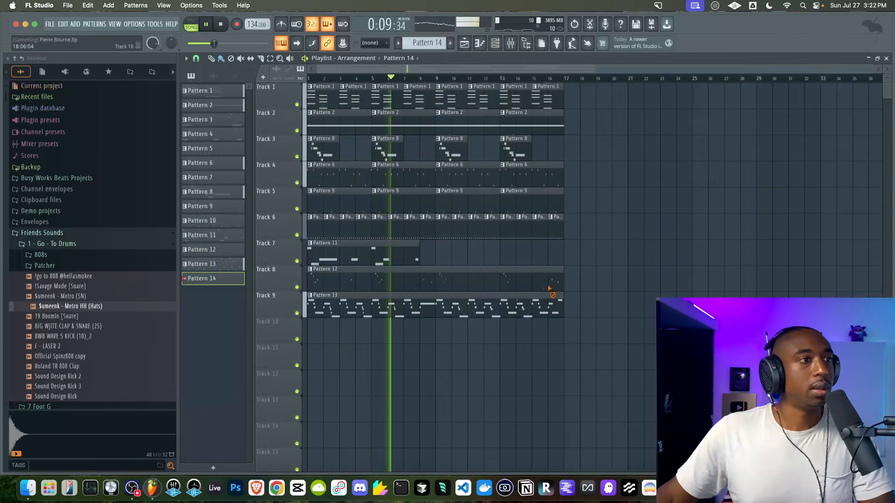
Open Pattern 1's ElectraX notes for editing and add a half-bar A6 note on top of the first chord.
double_click(420, 100)
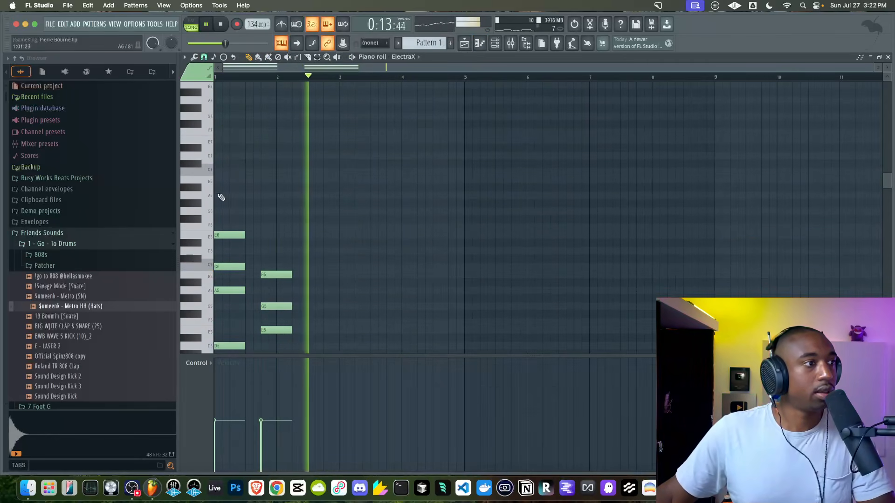
click(217, 196)
key(space)
drag(216, 194, 245, 195)
key(space)
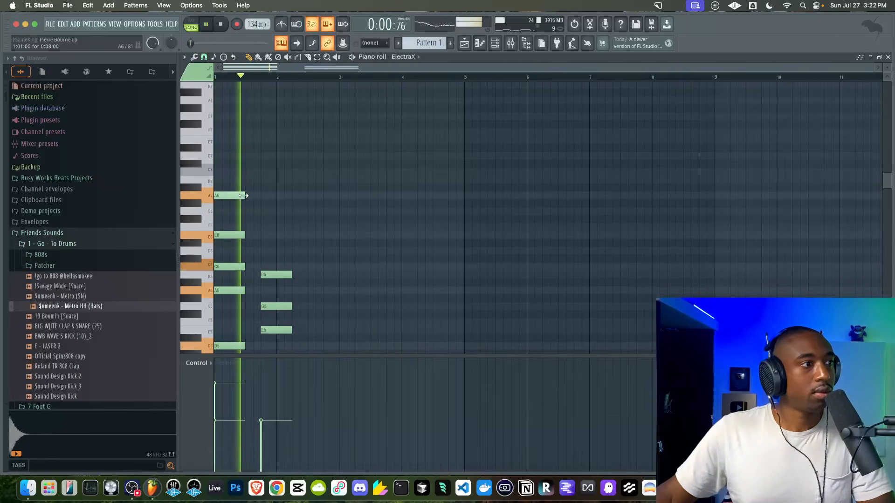
Add a half-bar E6 note on top of the second ElectraX chord.
key(space)
click(263, 237)
drag(279, 248, 237, 192)
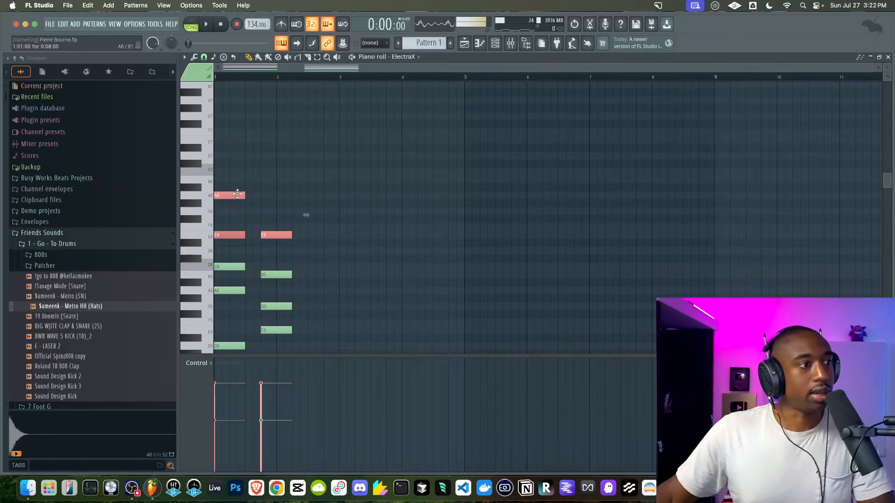
right_click(285, 208)
key(space)
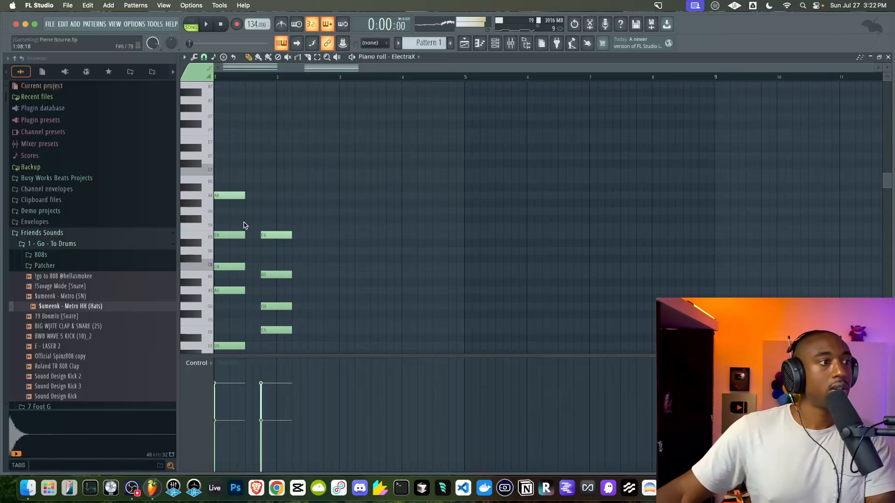
Add a short D6 passing note between the first and second ElectraX chords, and play it back.
drag(236, 227, 259, 254)
key(space)
key(space)
click(254, 254)
key(space)
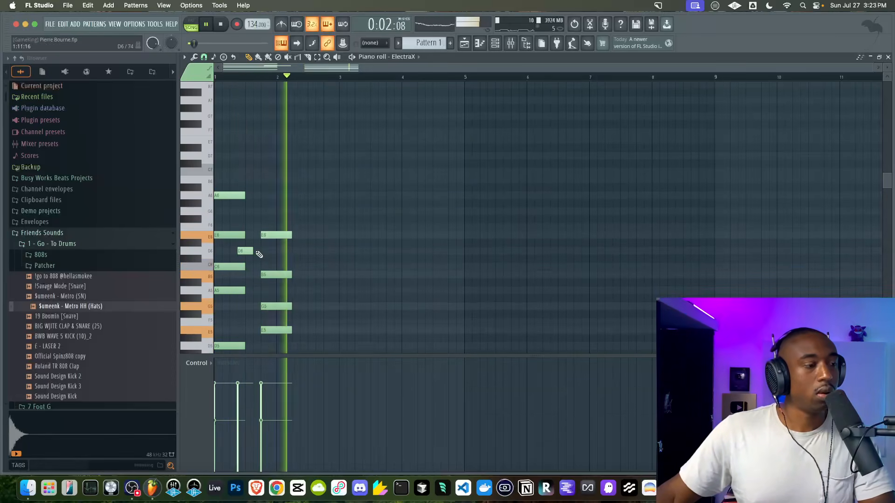
scroll(317, 228, down, 3)
key(space)
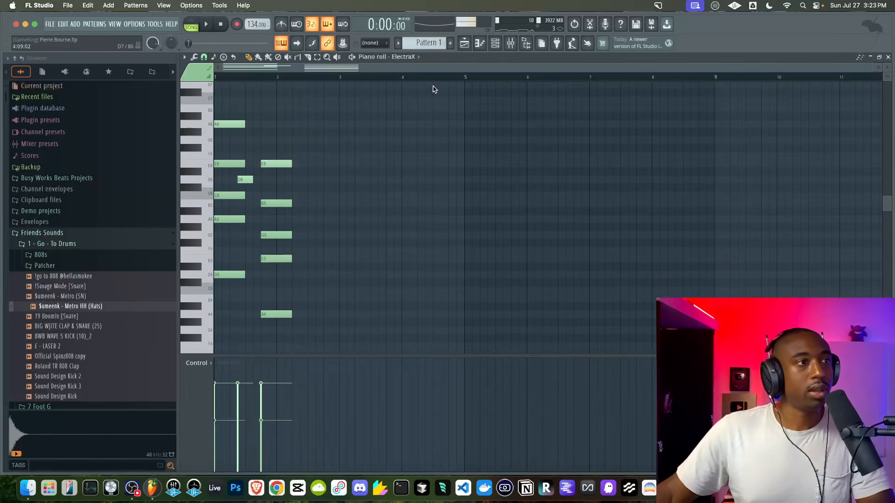
Delete every second Pattern 1 clip on Track 1, keeping the clips at bars 1, 5, 9 and 13.
click(464, 45)
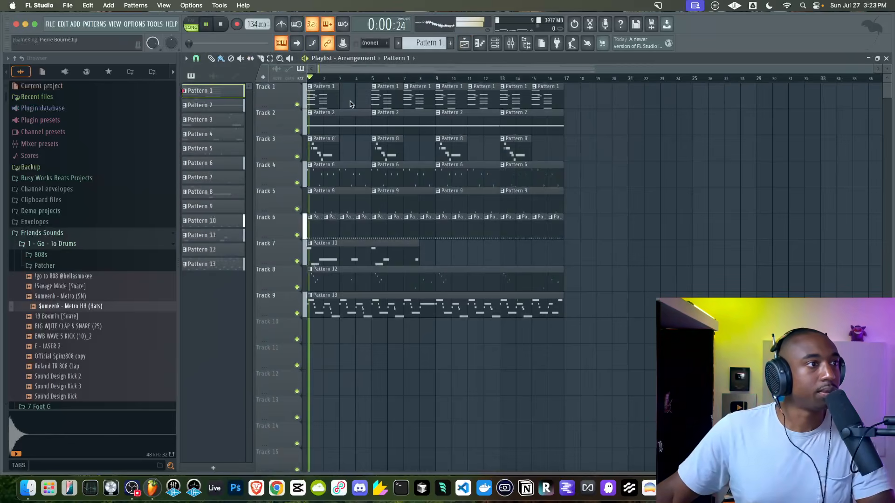
right_click(420, 98)
right_click(482, 98)
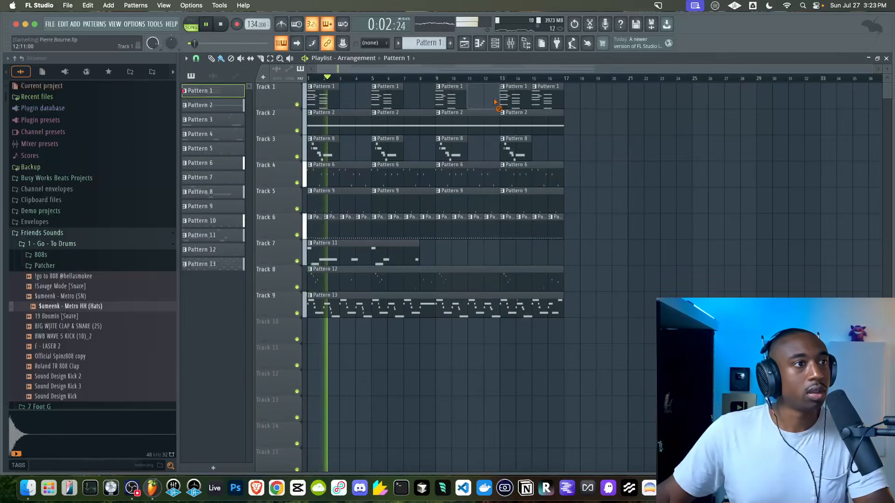
right_click(543, 98)
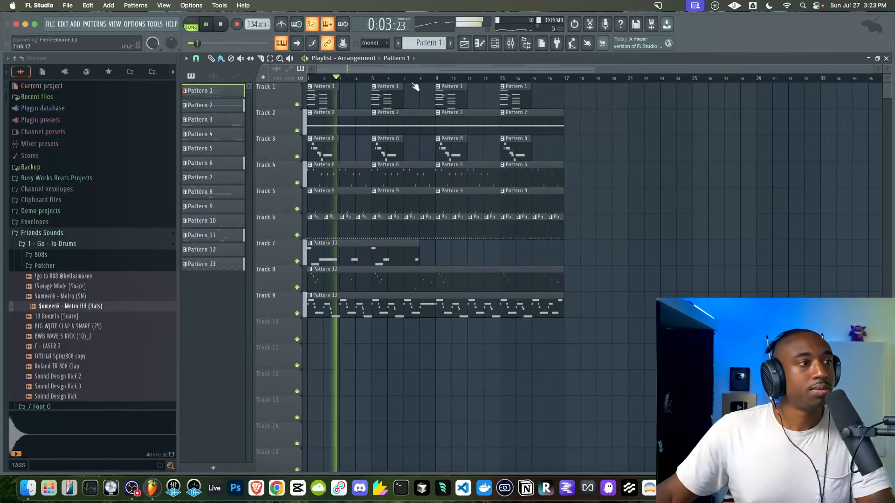
Reopen Pattern 1's ElectraX notes and add a short A5 note in the middle of bar 3.
click(495, 43)
click(412, 87)
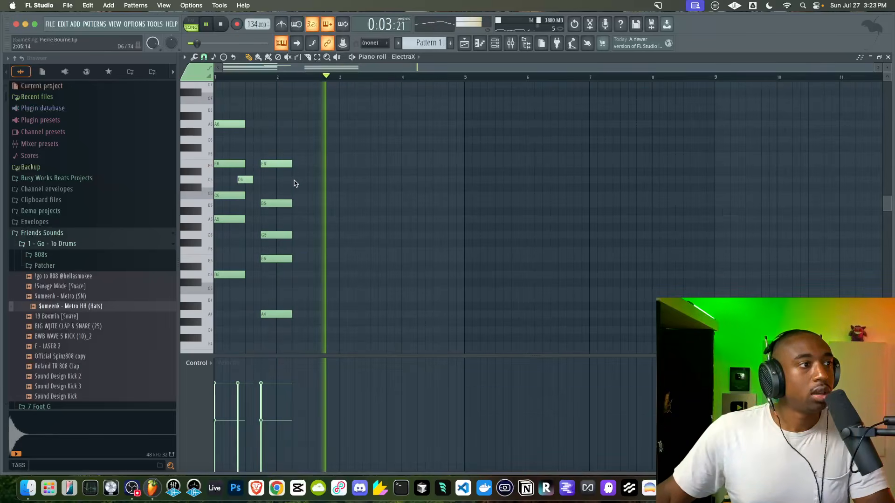
key(space)
drag(366, 195, 368, 214)
Copy the second ElectraX chord to the start of bar 4, transposed two semitones down, and play the result.
drag(255, 137, 302, 327)
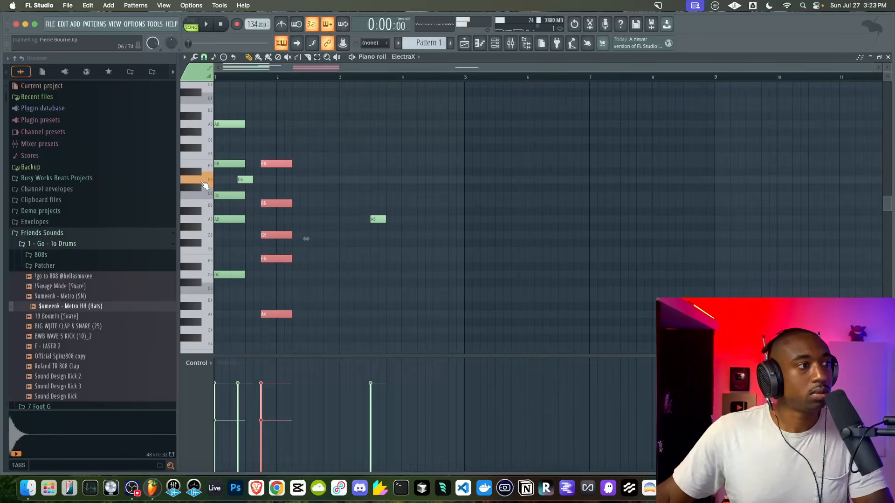
drag(275, 163, 416, 180)
key(space)
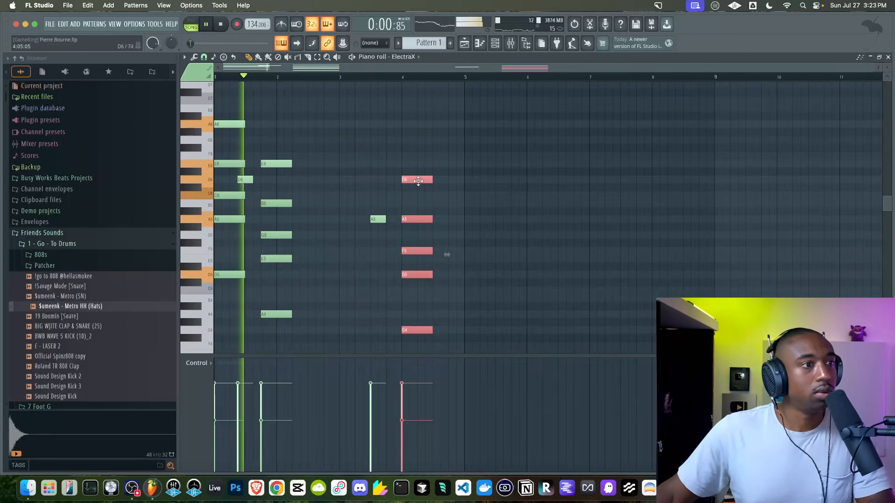
Shift the A5 note half a beat earlier and the copied chord one beat earlier, onto beat 4 of bar 3.
super+click(431, 294)
drag(394, 160, 461, 344)
drag(376, 220, 368, 220)
drag(398, 168, 406, 329)
key(space)
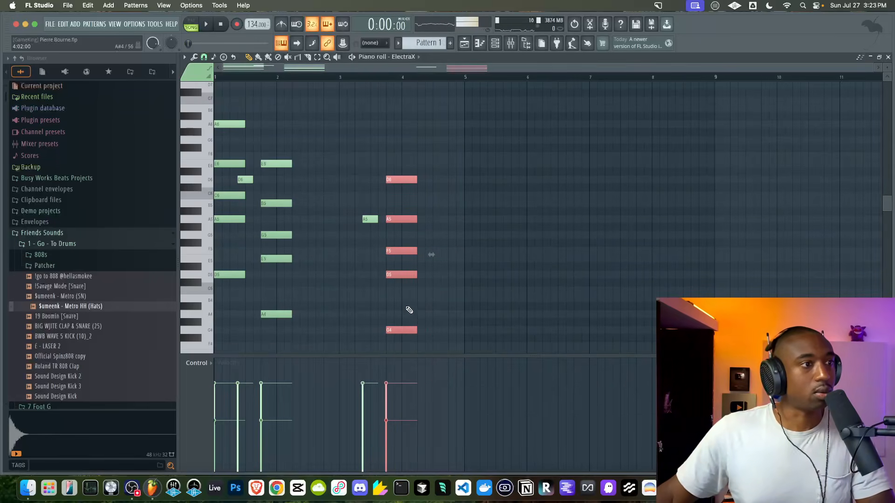
key(space)
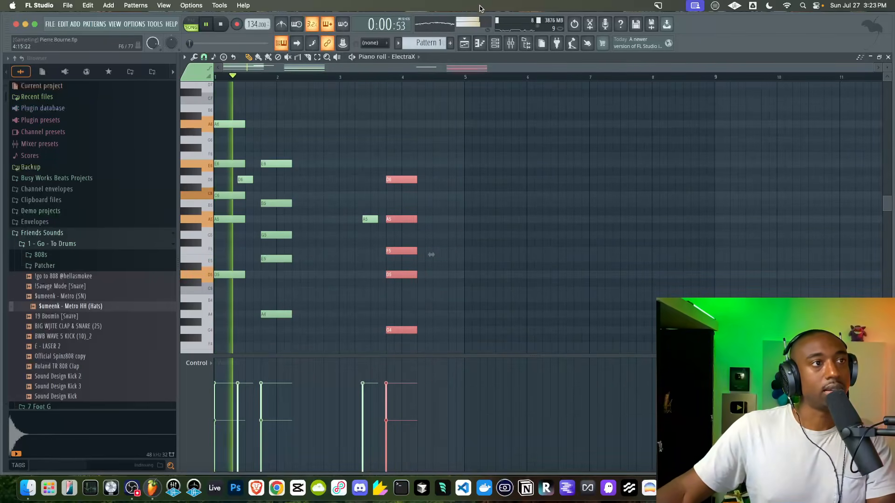
Check the sampler settings of the $umeenk - Metro HH (Hats) channel during playback.
key(F5)
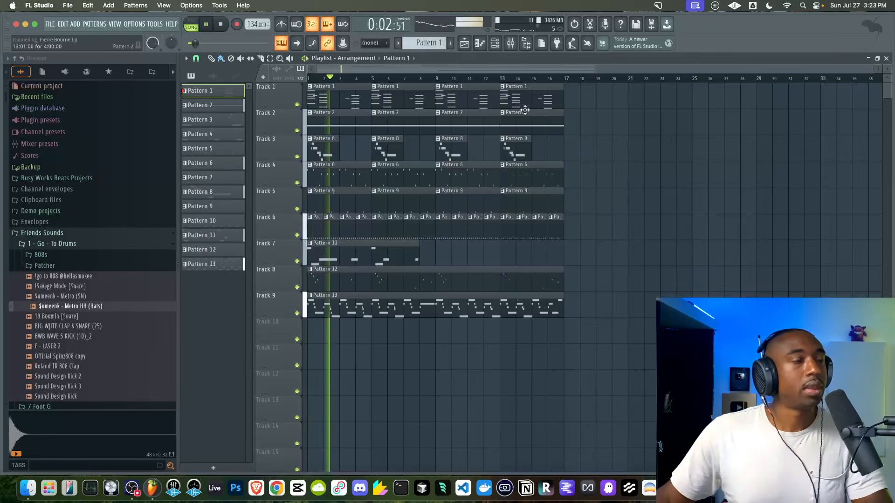
click(496, 43)
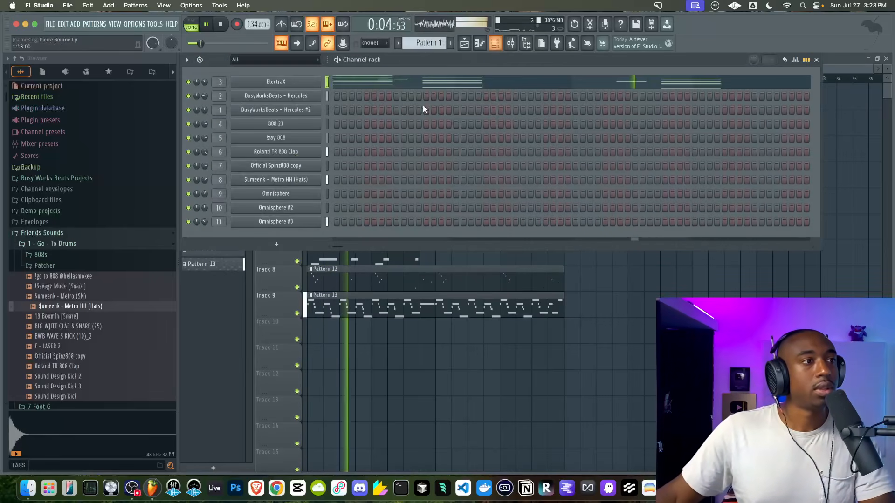
click(287, 181)
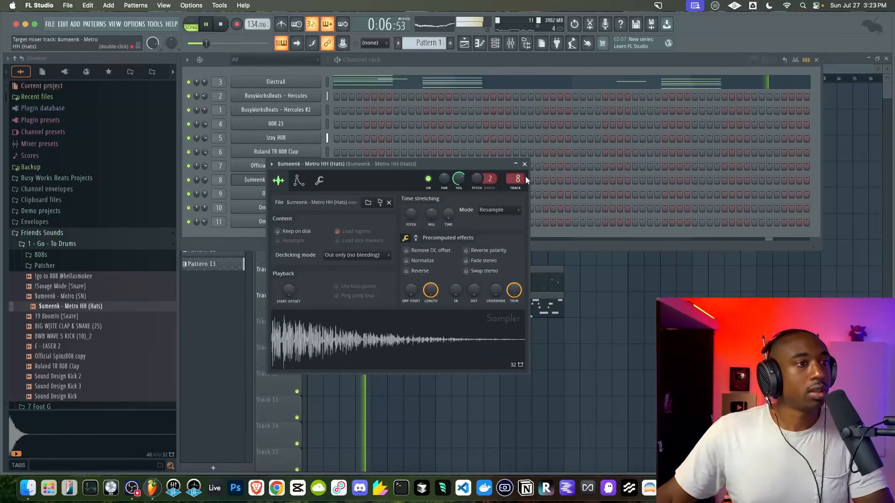
click(524, 165)
key(F6)
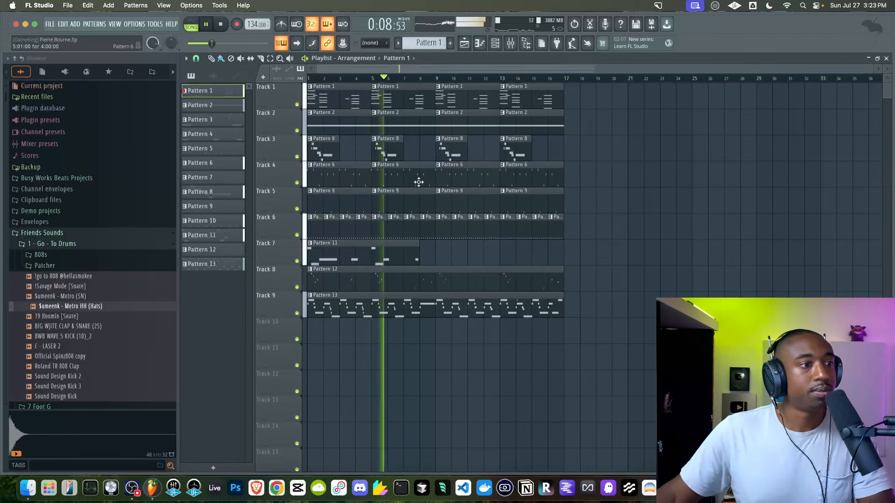
Duplicate the Pattern 11 clip on Track 7 and place the copy at bar 9.
drag(389, 259, 381, 254)
key(super+b)
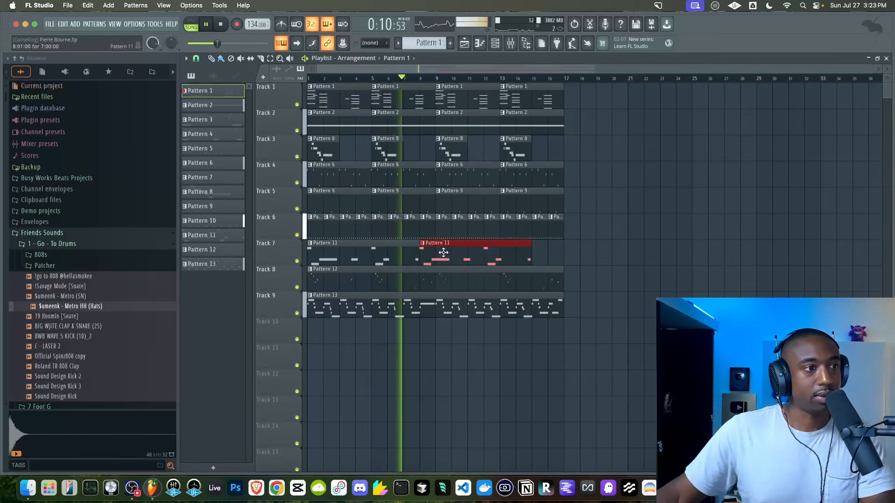
drag(443, 252, 473, 252)
click(589, 254)
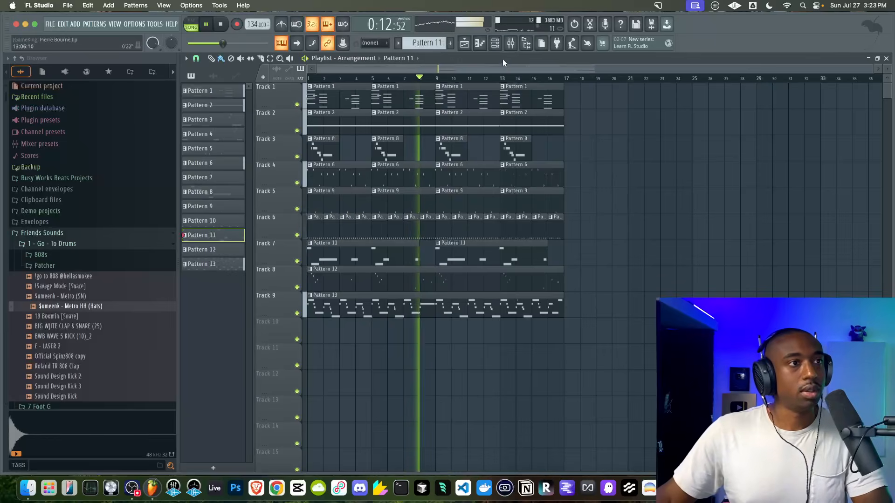
Inspect the Omnisphere #3 mixer track and its effect slots while the arrangement plays.
click(494, 43)
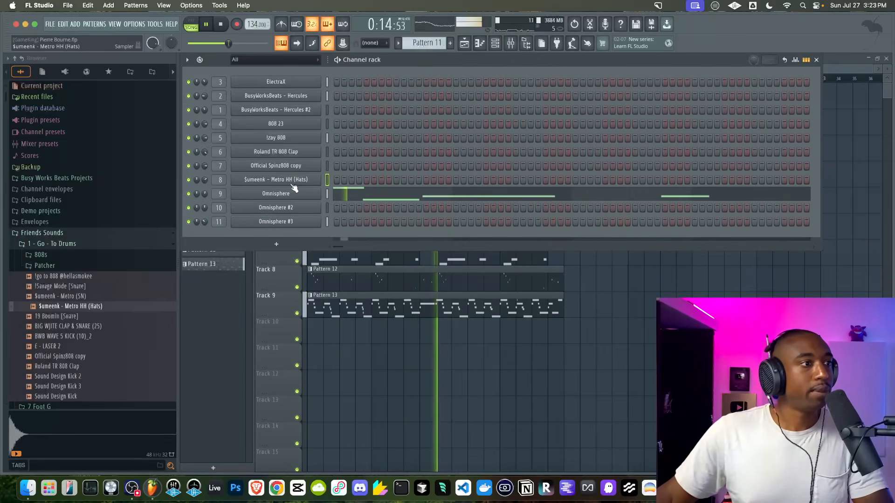
right_click(447, 342)
click(511, 44)
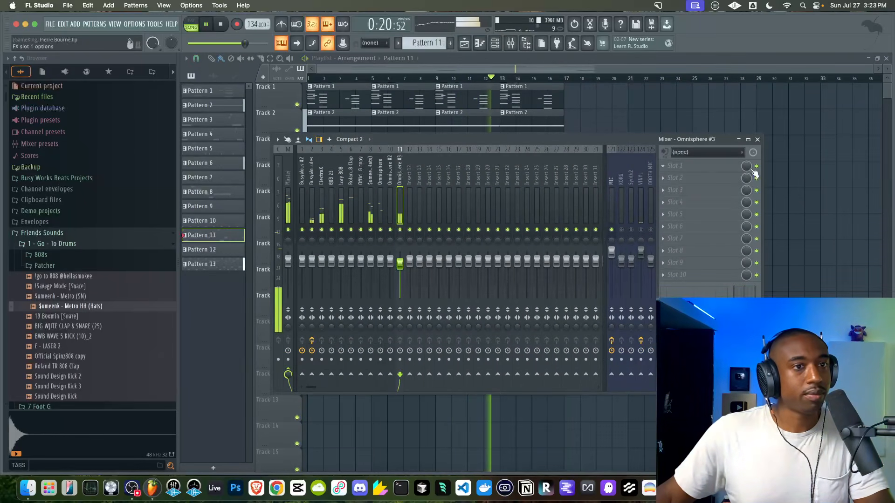
right_click(781, 186)
click(495, 43)
Switch to Pattern 13 and review its Omnisphere #3 melody in the channel rack during playback.
drag(429, 43, 429, 35)
right_click(636, 272)
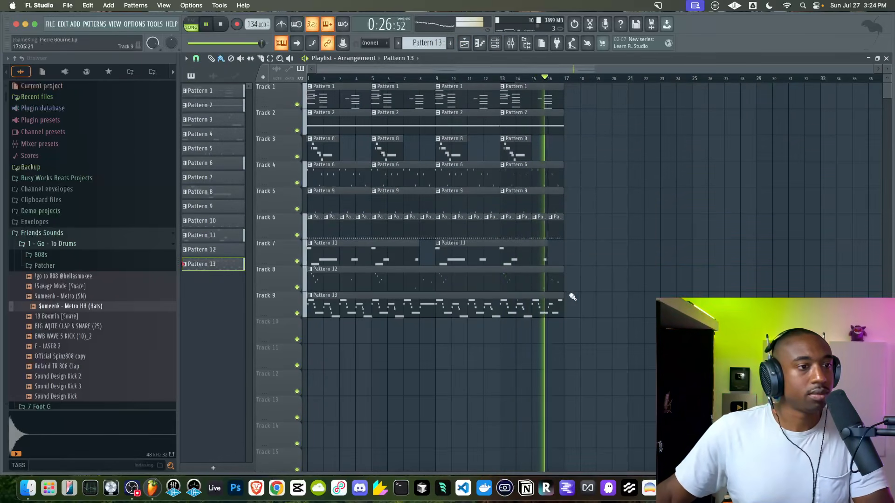
key(F6)
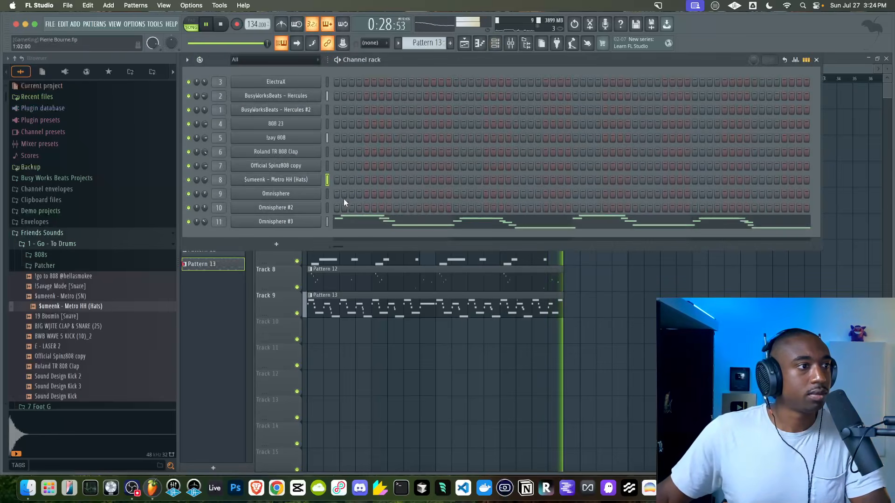
key(F6)
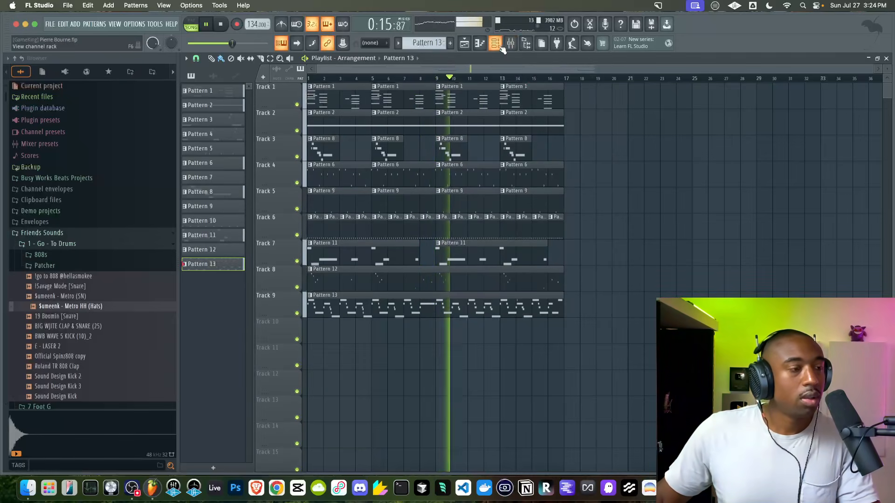
Audition Track 8 by toggling its solo, and delete its Pattern 12 clip from the playlist.
key(space)
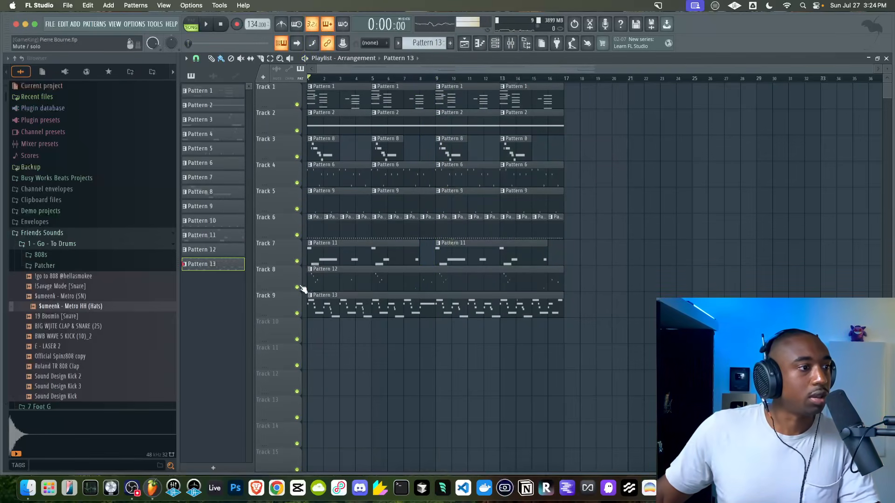
right_click(298, 287)
right_click(298, 287)
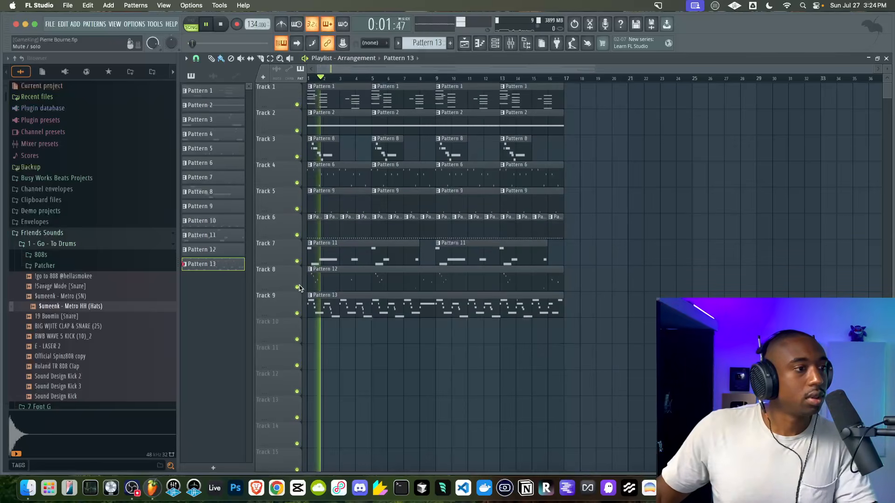
drag(563, 285, 361, 285)
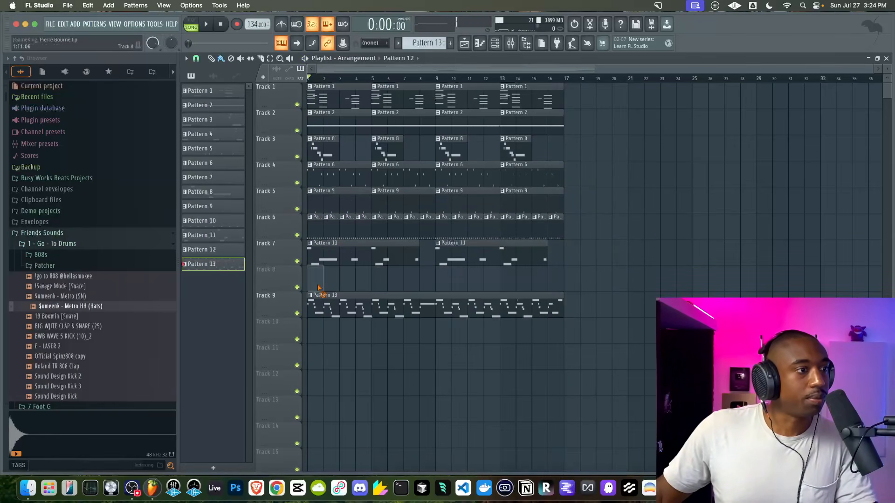
Create Pattern 14 and record a 16-bar melody on the Omnisphere #2 channel while the arrangement plays.
key(space)
click(496, 43)
click(450, 43)
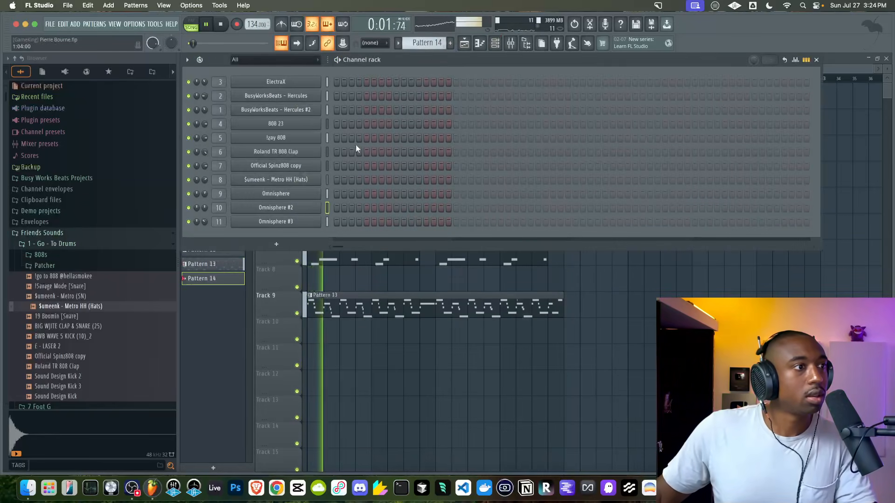
click(236, 25)
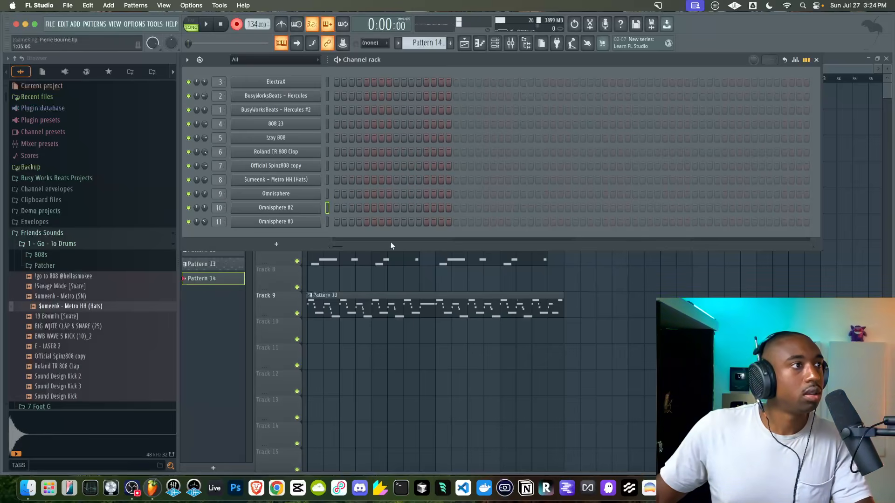
right_click(421, 375)
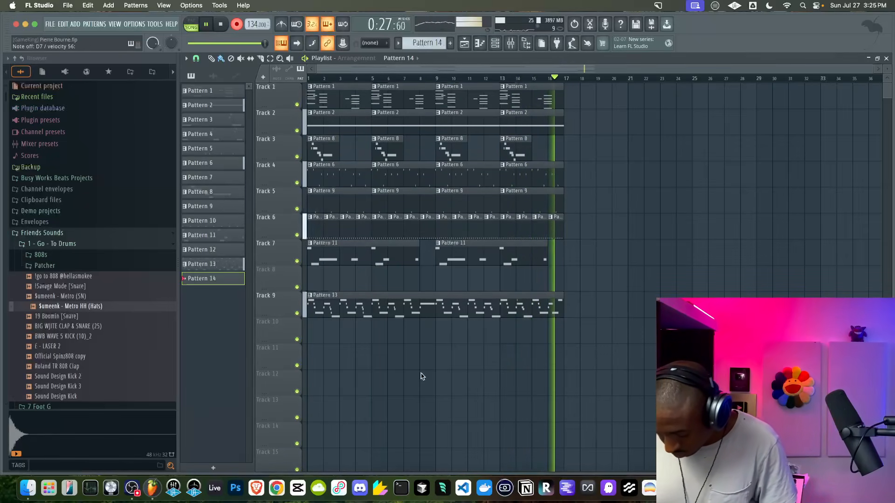
key(space)
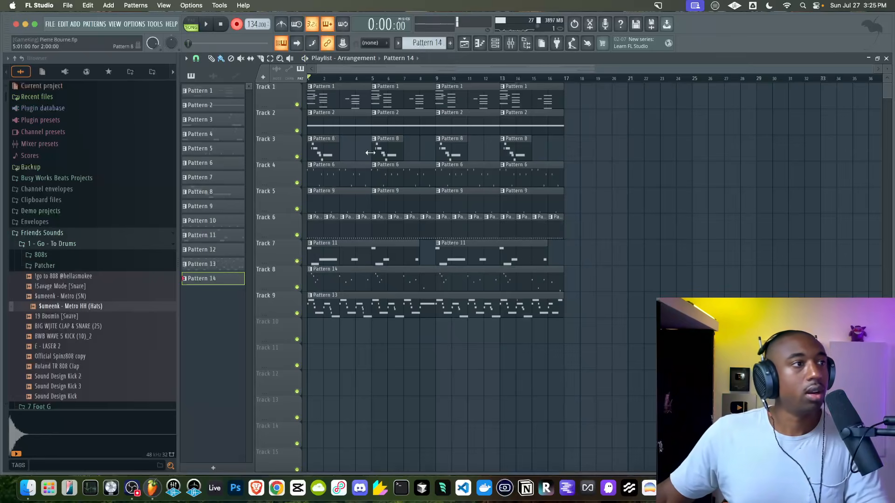
Review Pattern 14's Omnisphere #2 notes in the piano roll and listen to them within the arrangement.
double_click(419, 275)
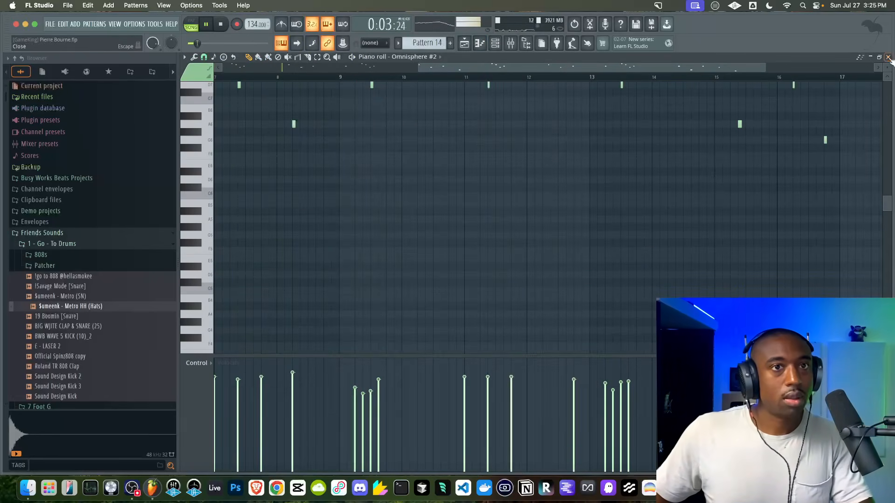
key(F5)
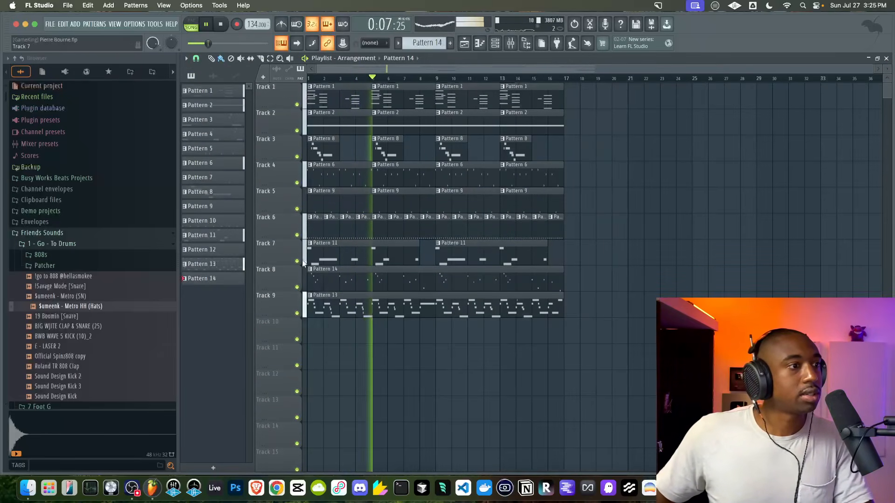
key(space)
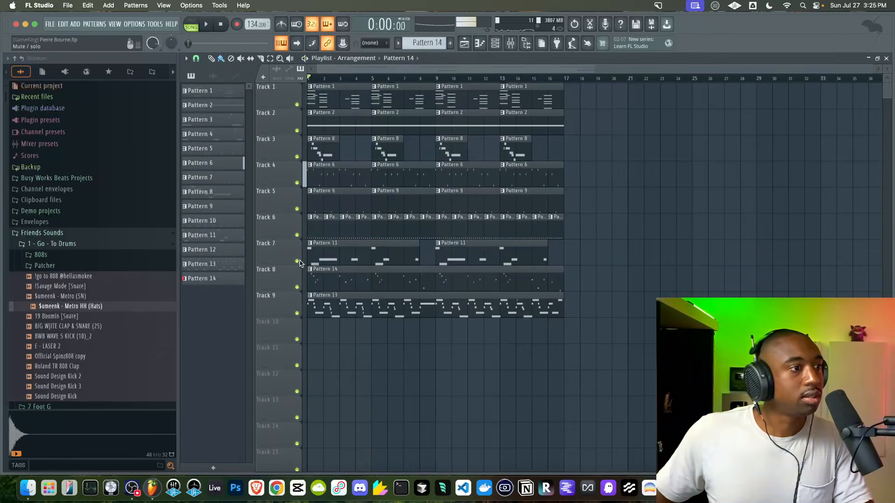
Audition Track 7 by toggling its solo, and delete both Pattern 11 clips from it.
right_click(297, 262)
right_click(297, 261)
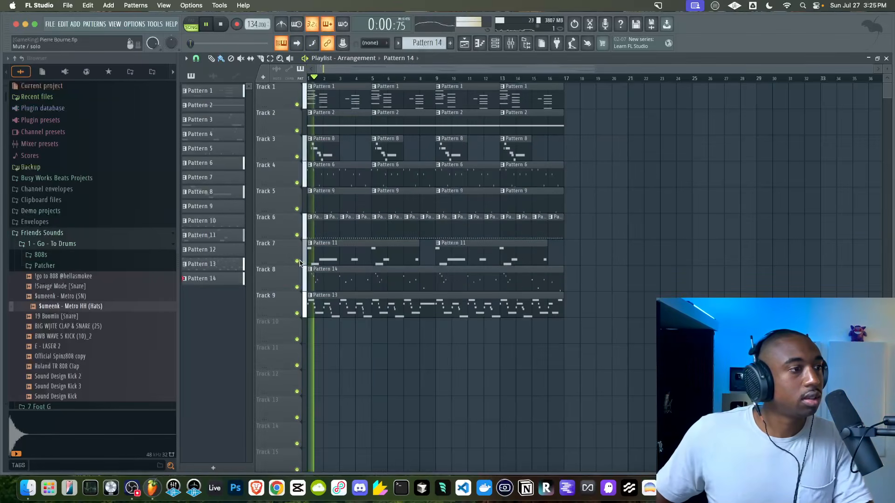
right_click(380, 256)
right_click(460, 252)
Create Pattern 15 and record a 16-bar melody on the Omnisphere channel while the arrangement plays.
click(499, 47)
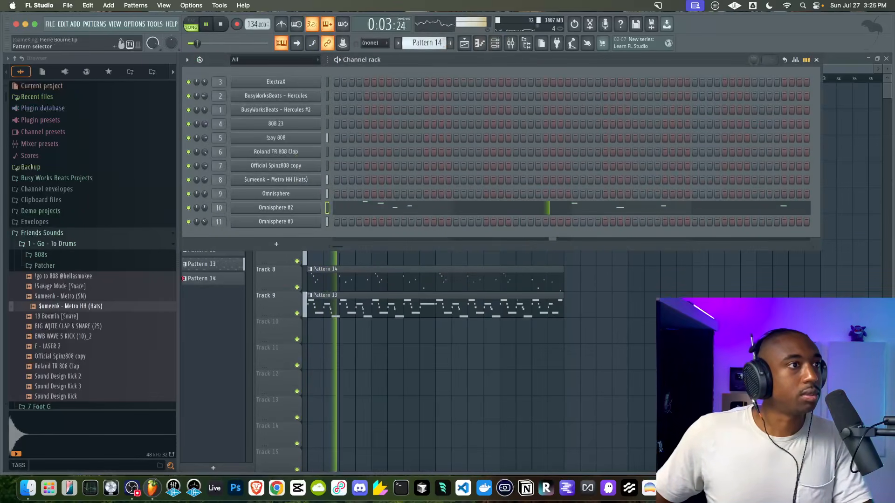
click(450, 42)
key(space)
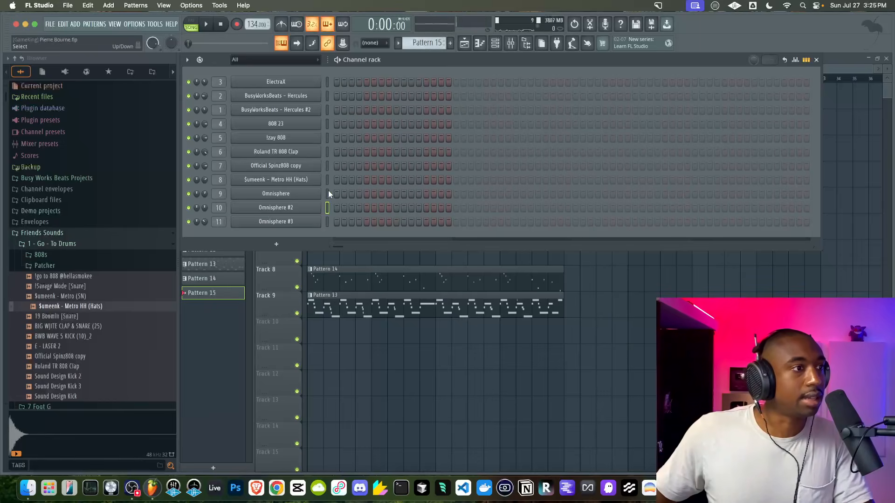
key(F6)
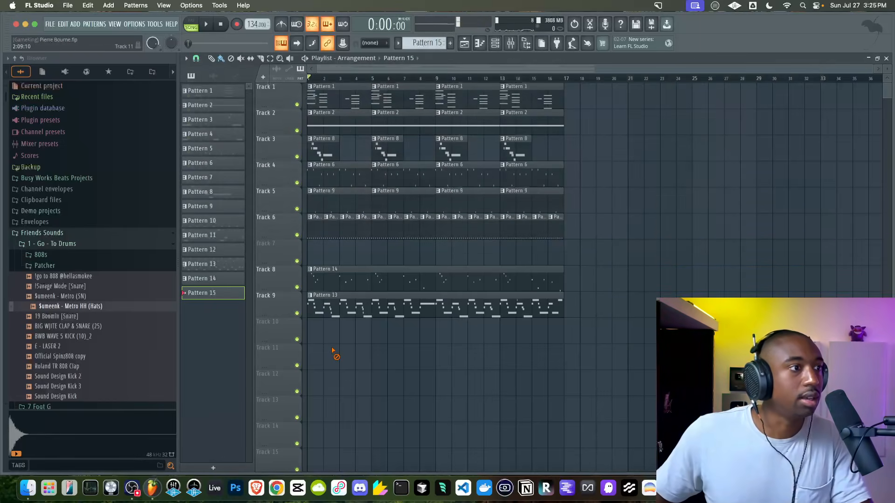
click(495, 45)
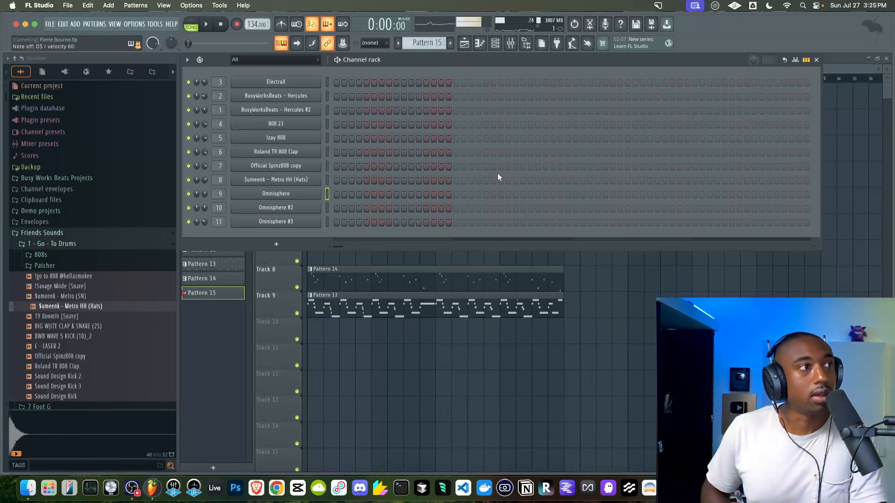
key(F6)
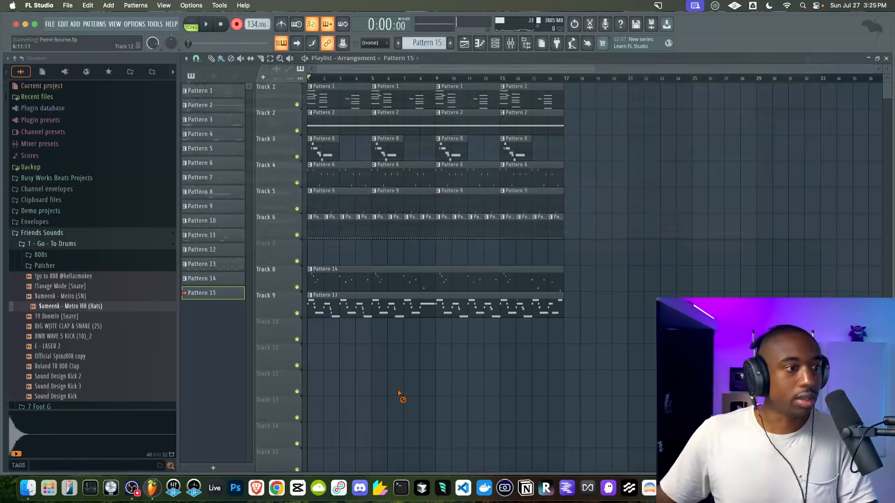
key(super+s)
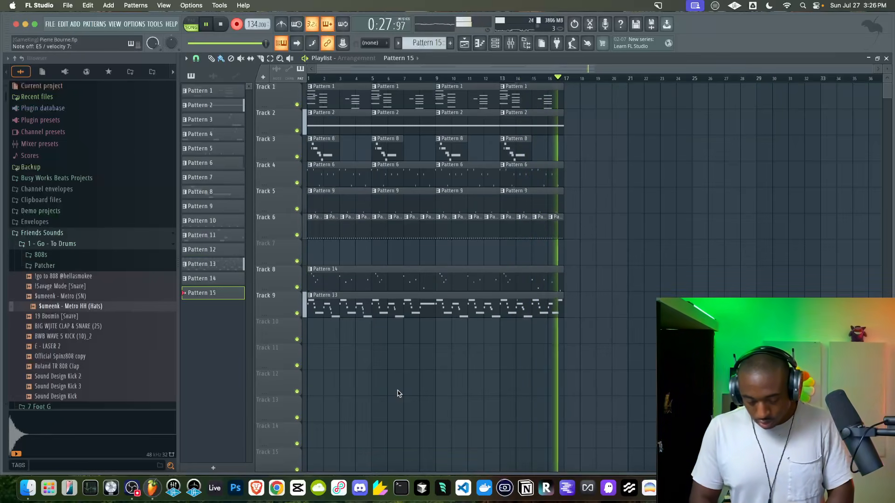
key(space)
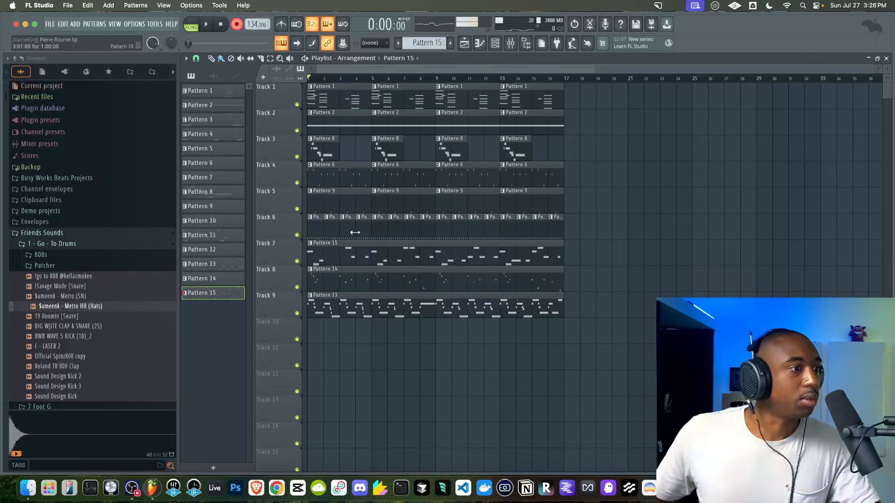
Quantize the recorded Omnisphere notes of Pattern 15 in the piano roll and play the arrangement back.
double_click(381, 251)
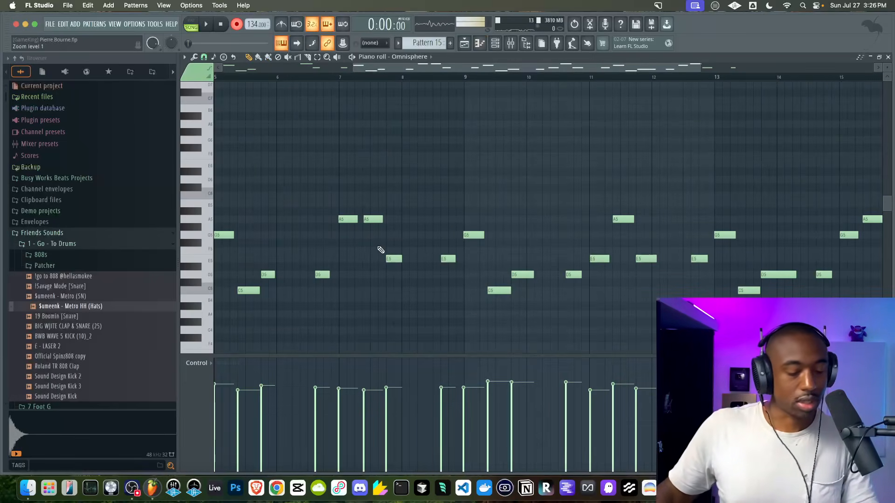
key(alt+q)
key(Return)
key(r)
key(space)
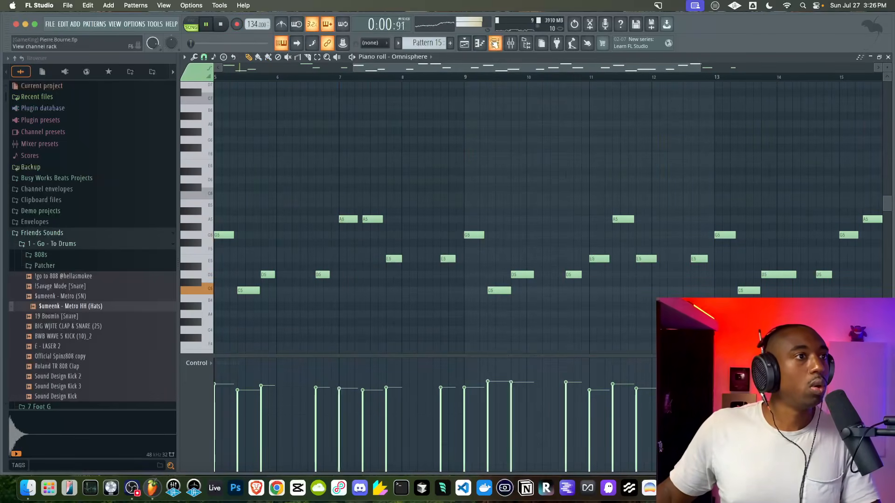
key(F5)
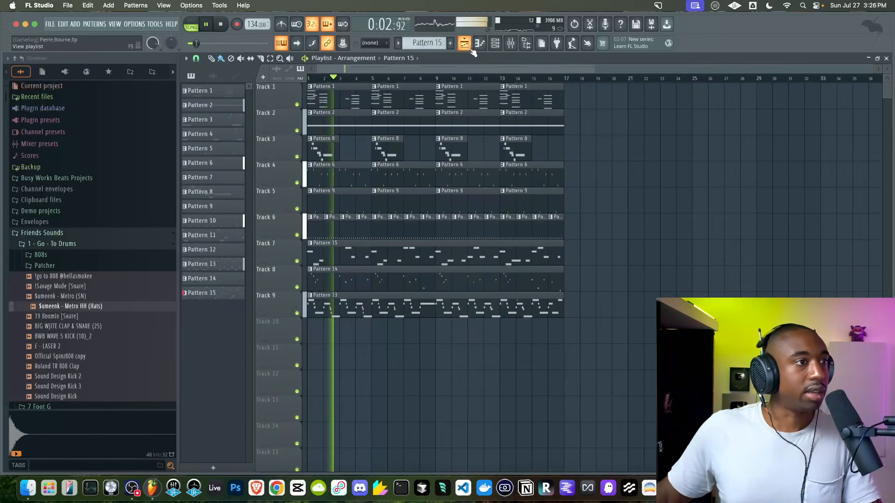
Examine the channel rack and the mixer levels of the Omnisphere tracks during playback.
click(495, 43)
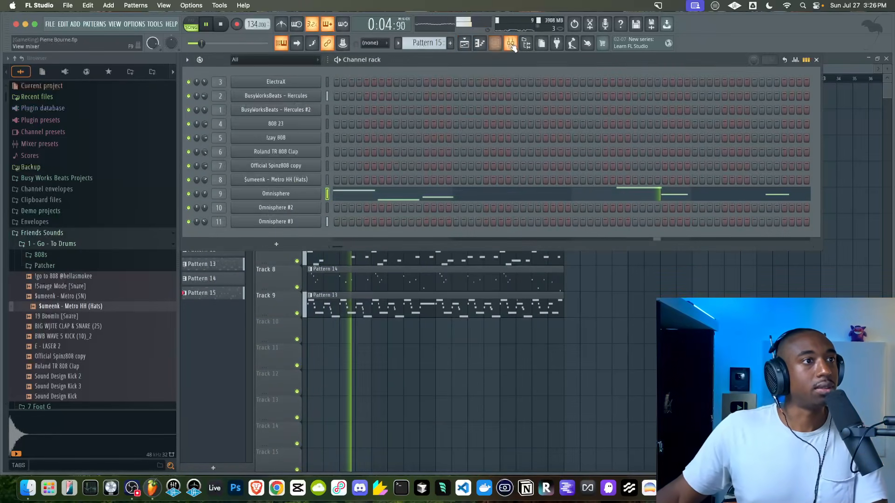
click(511, 43)
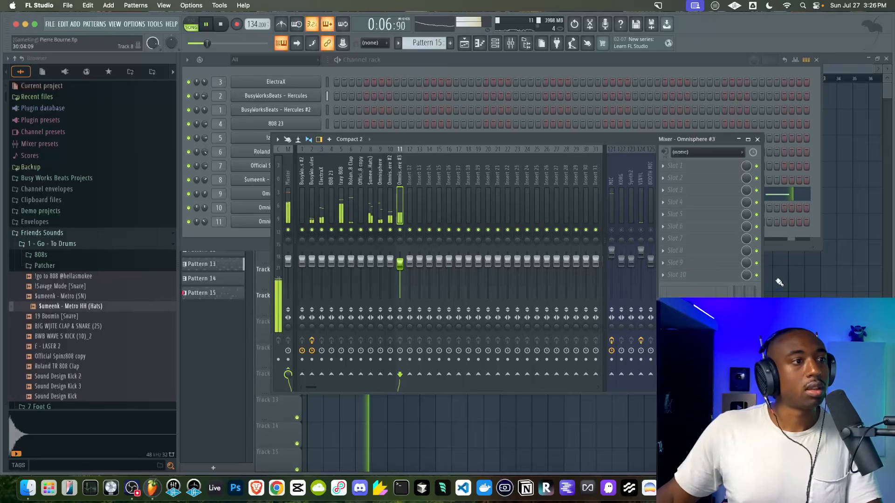
key(F5)
click(495, 43)
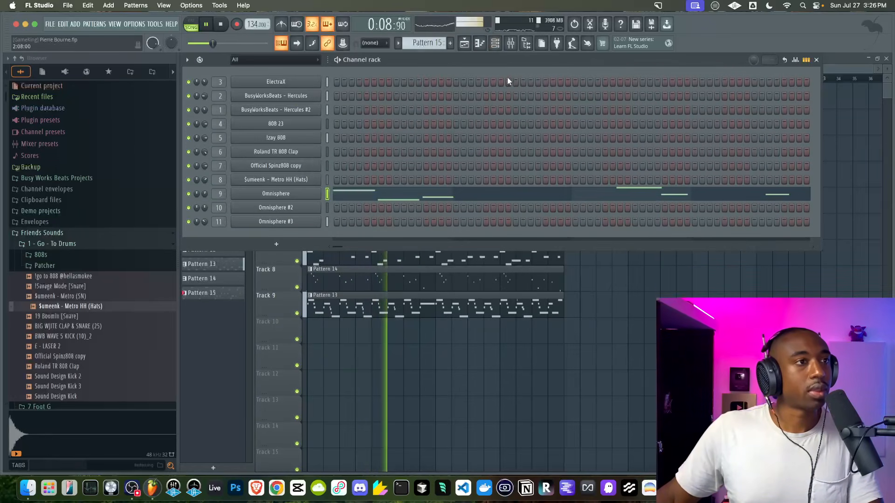
click(511, 43)
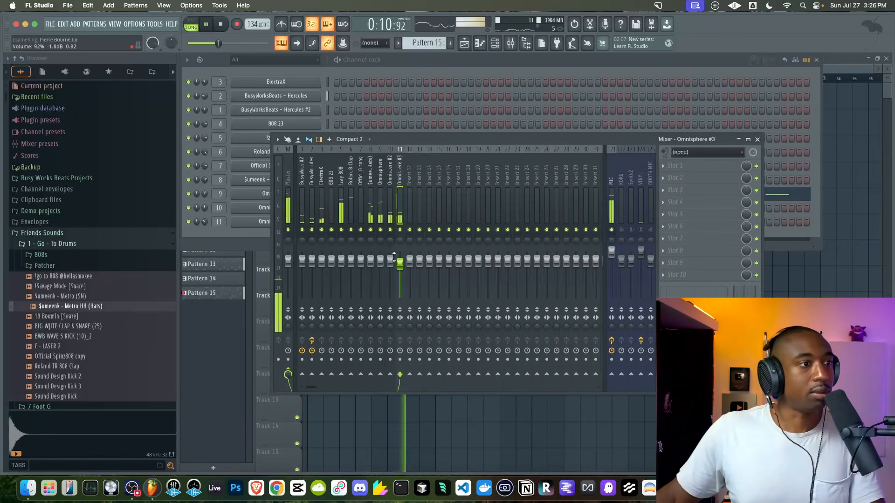
key(F5)
Restart playback and move the Pattern 15 clip on Track 7 to bar 17.
key(space)
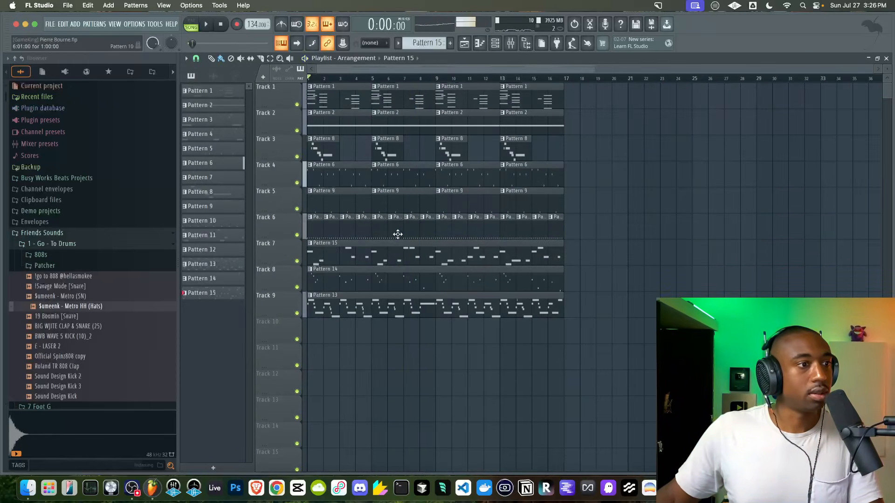
key(space)
drag(345, 256, 602, 256)
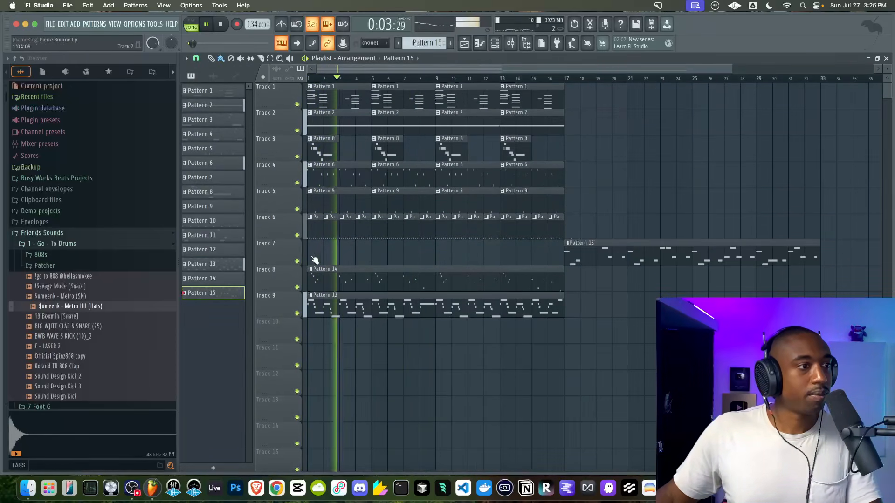
Transpose Pattern 13's Omnisphere #3 melody up one octave and check its mixer track during playback.
double_click(413, 307)
key(ctrl+Up)
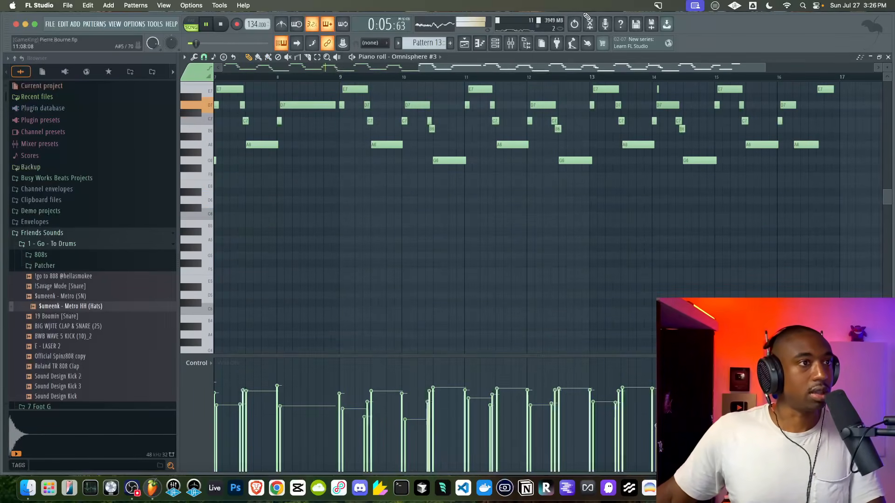
click(512, 45)
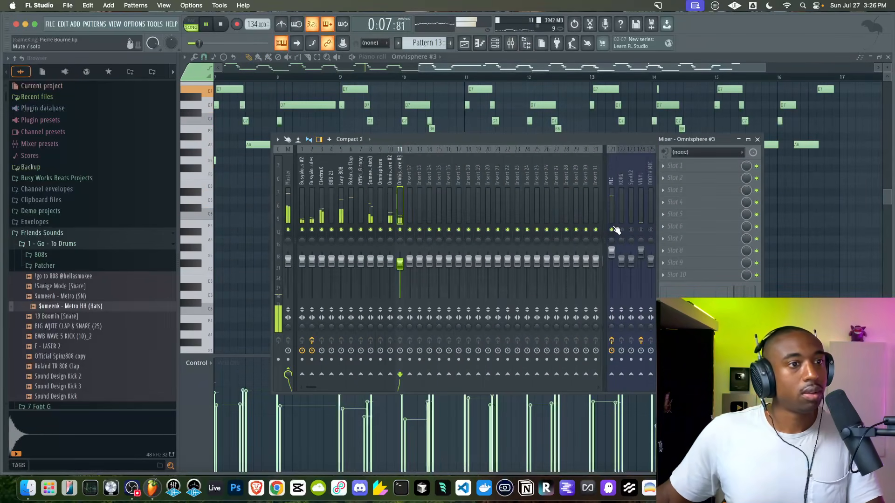
click(888, 58)
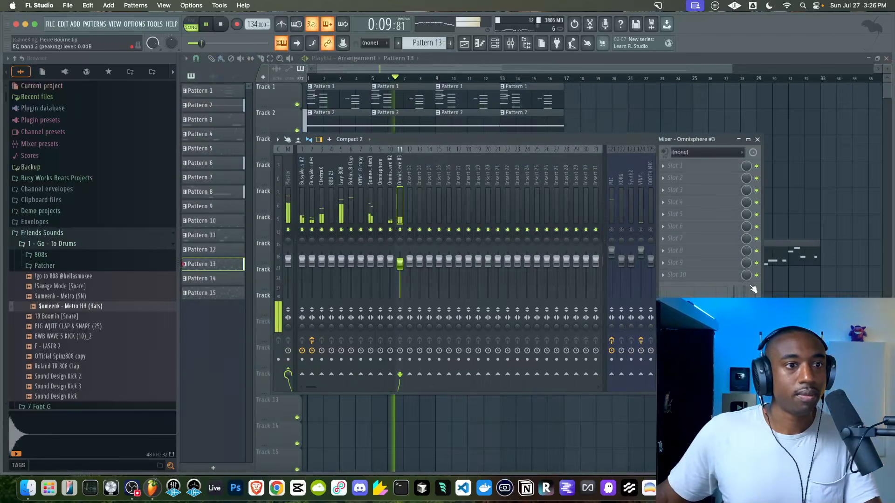
click(758, 139)
Duplicate the 16-bar section of clips on Tracks 1 to 6 and Track 8 to bar 17, and hide the browser.
drag(560, 288, 274, 88)
key(ctrl+b)
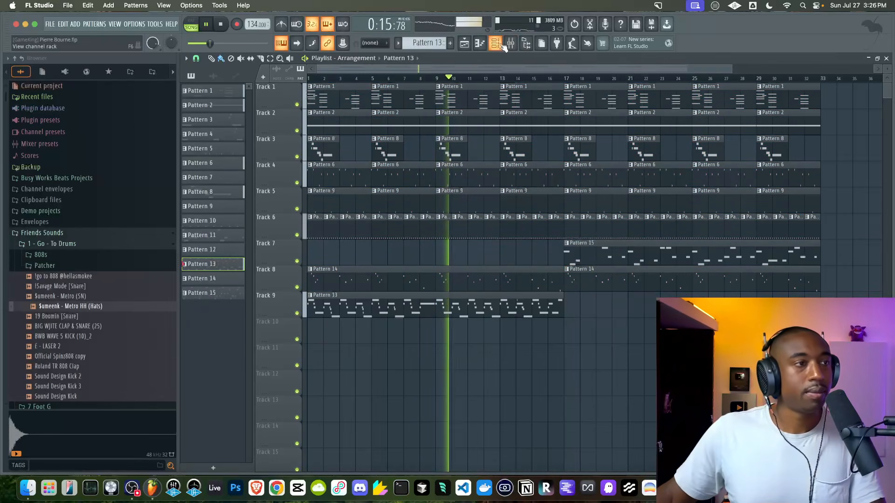
click(523, 47)
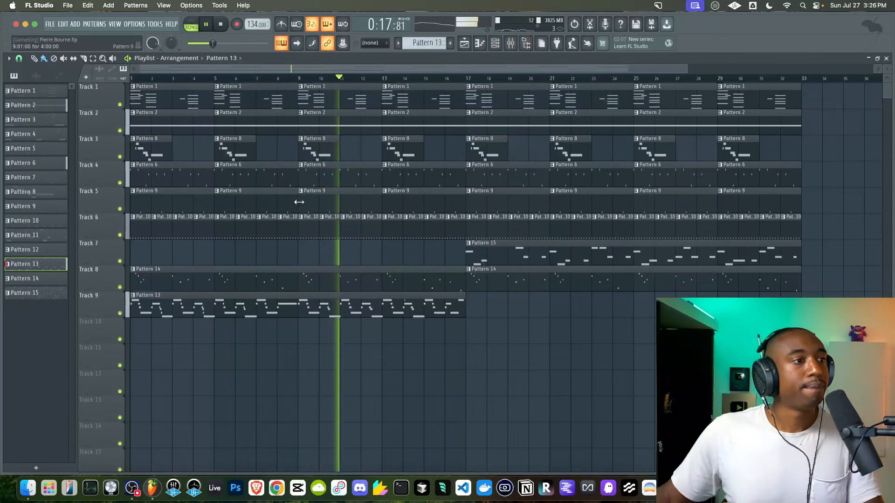
scroll(393, 259, down, 2)
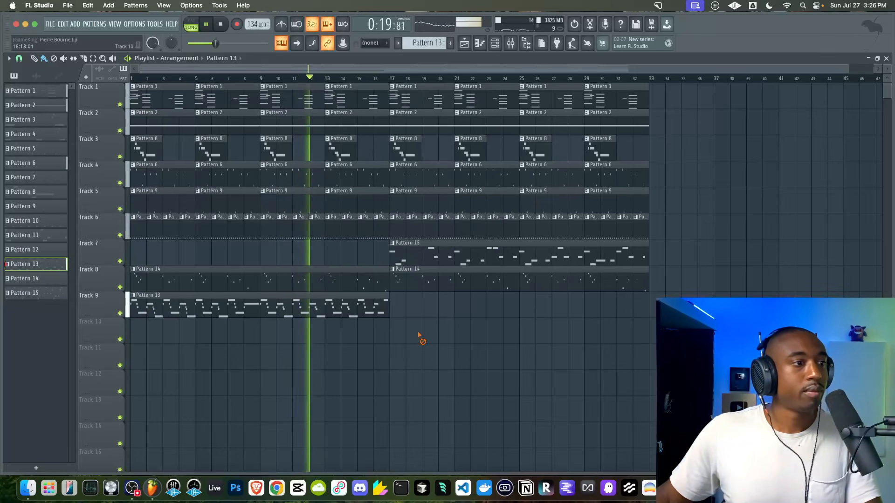
Lower the channel pitch of the $umeenk - Metro HH (Hats) sampler to about -34 cents.
key(F6)
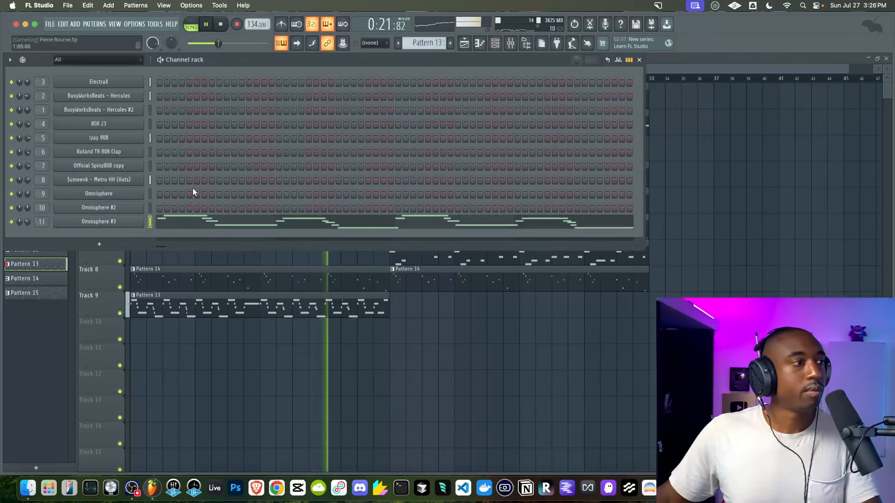
click(122, 180)
drag(299, 179, 300, 185)
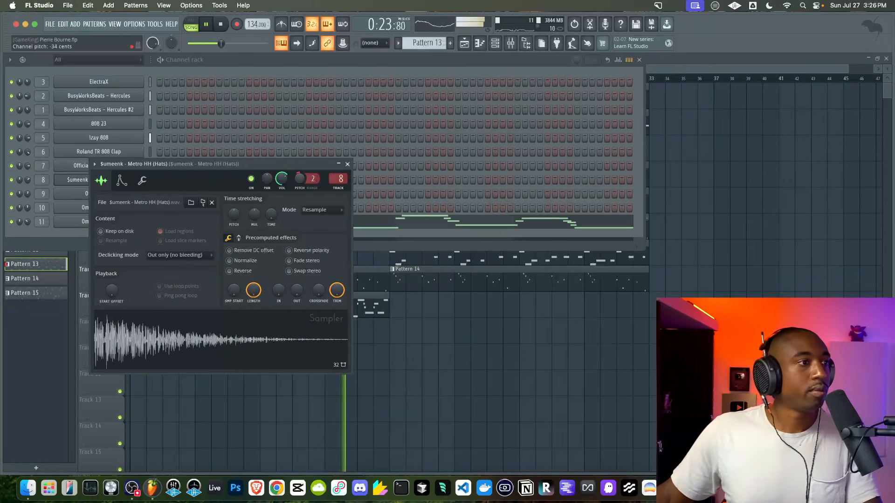
click(347, 165)
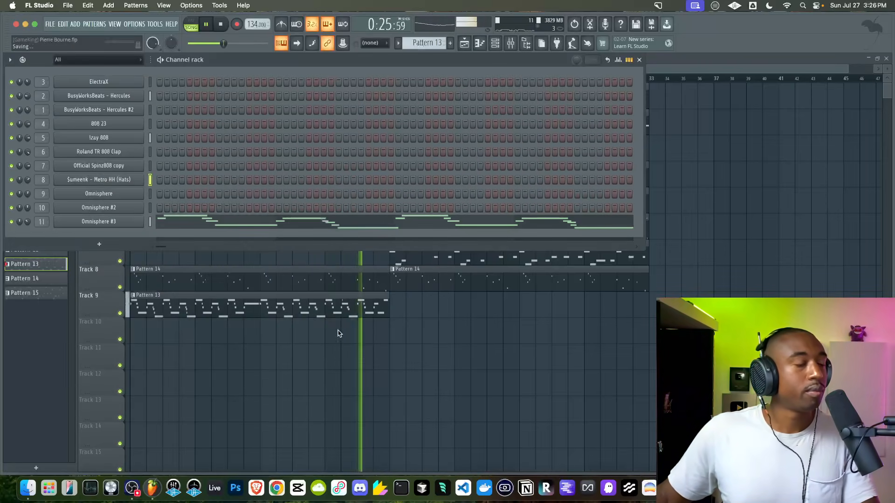
Add a hi-hat hit on the second step of the $umeenk - Metro HH (Hats) channel in Pattern 10.
key(F6)
click(495, 44)
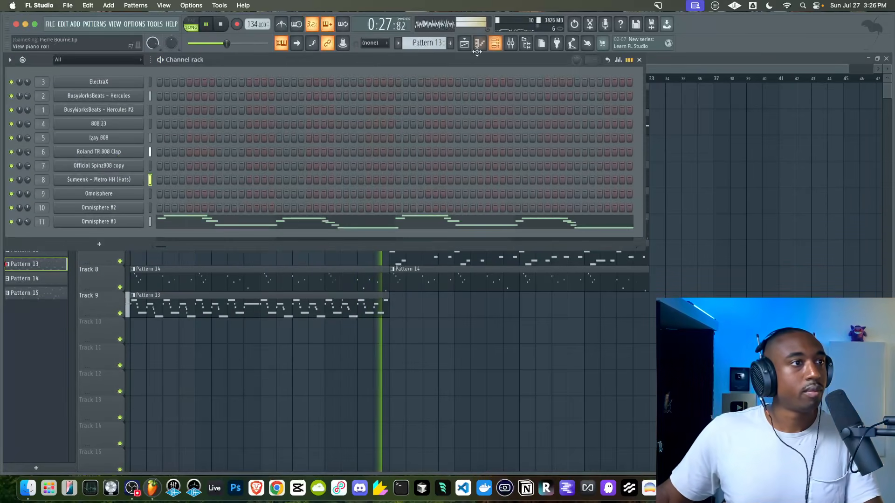
drag(426, 44, 426, 52)
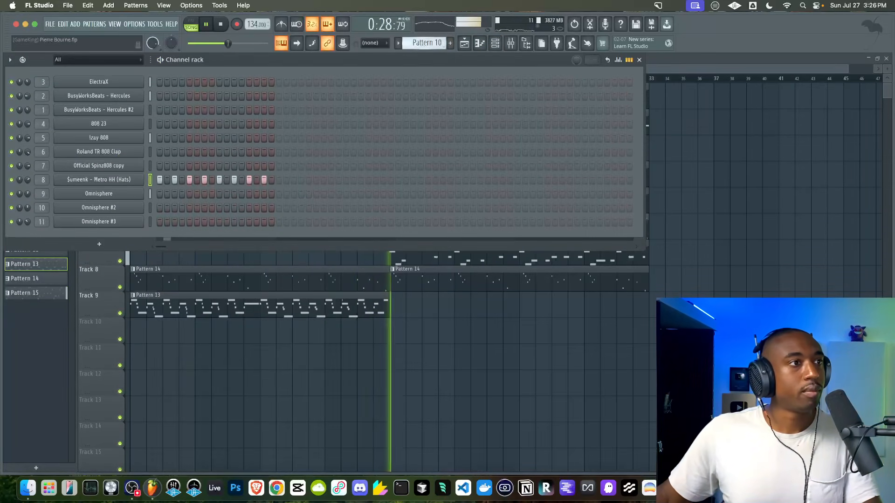
click(164, 180)
key(F6)
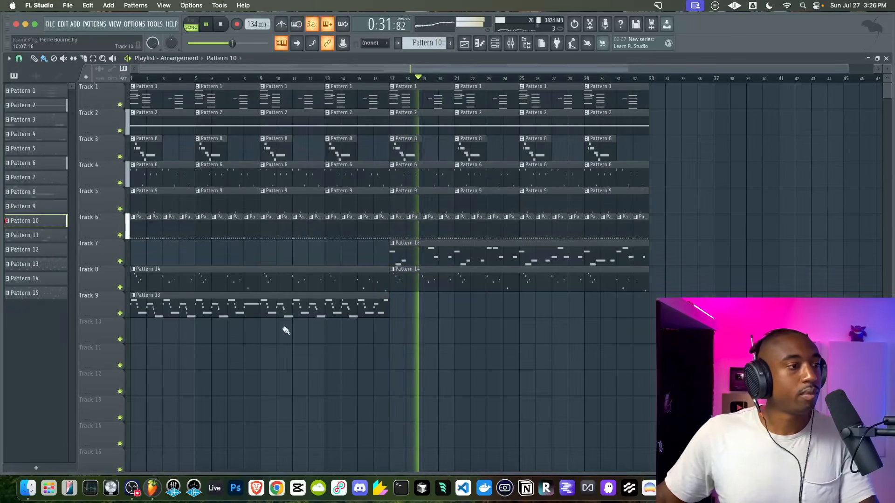
Check the mixer during playback and set a channel's volume to about 92%.
click(510, 43)
click(714, 266)
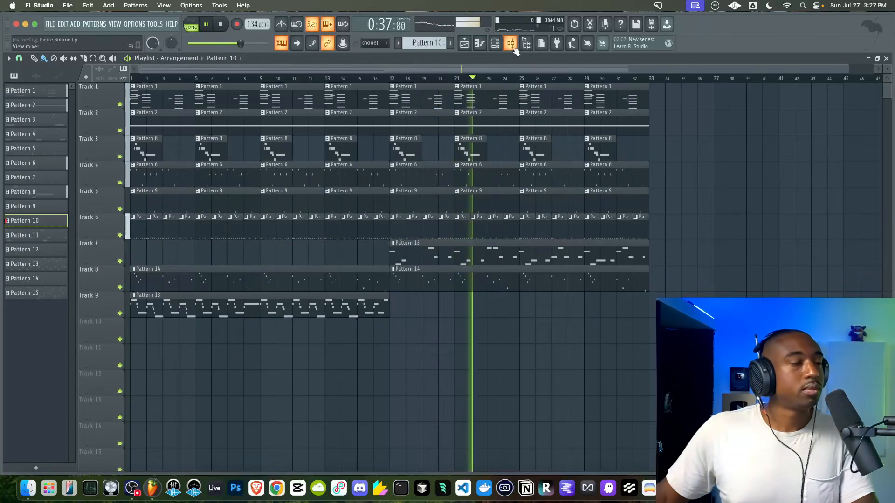
key(F6)
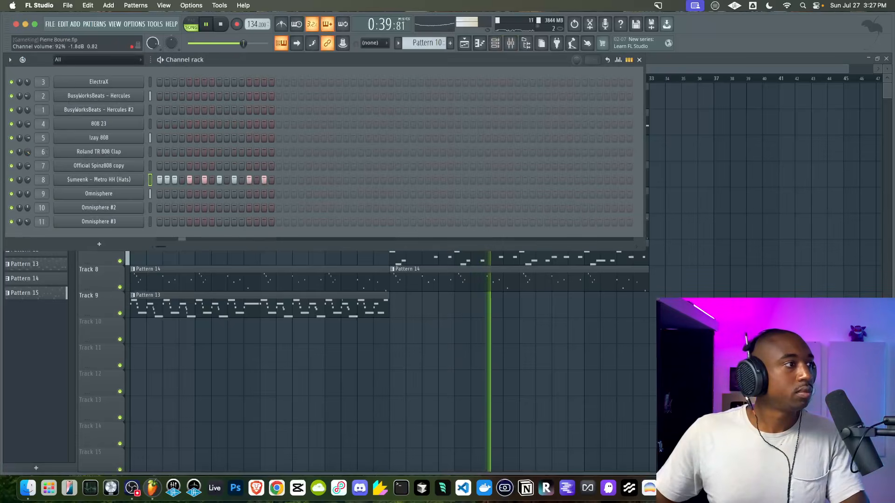
key(F6)
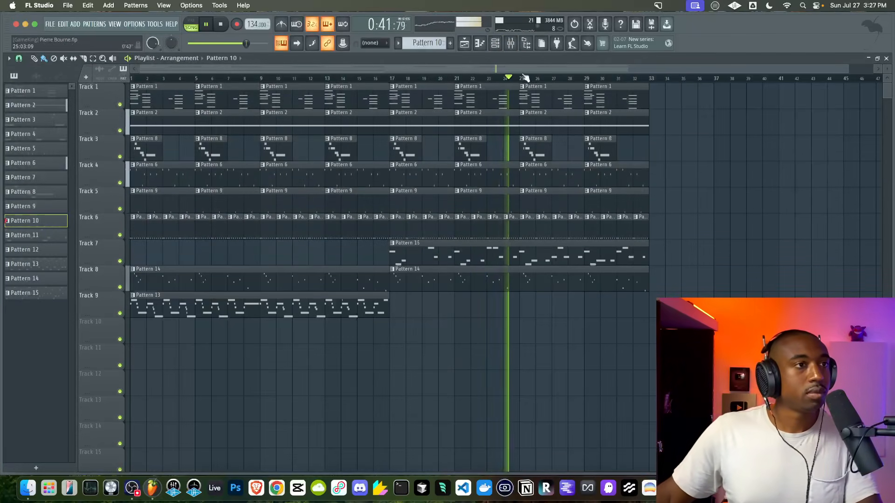
Insert StandardCLIP on the Izay 808 mixer track in Soft Clip Pro mode, and save the project.
key(F9)
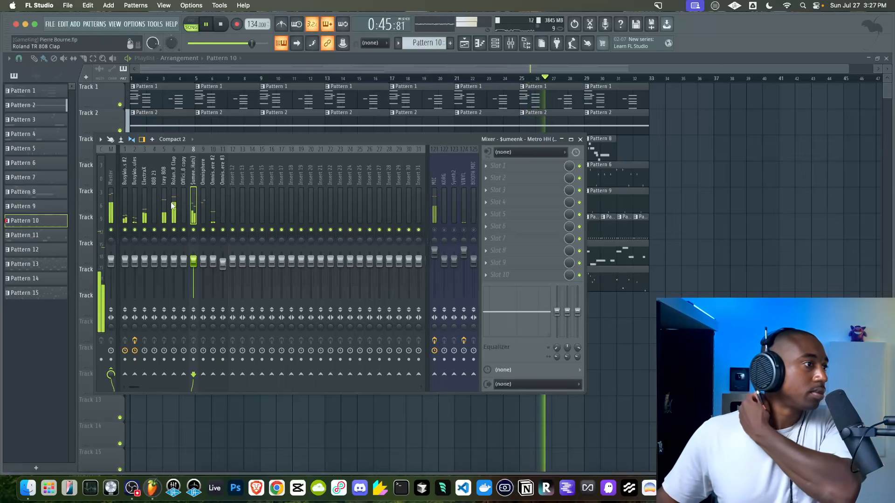
click(502, 171)
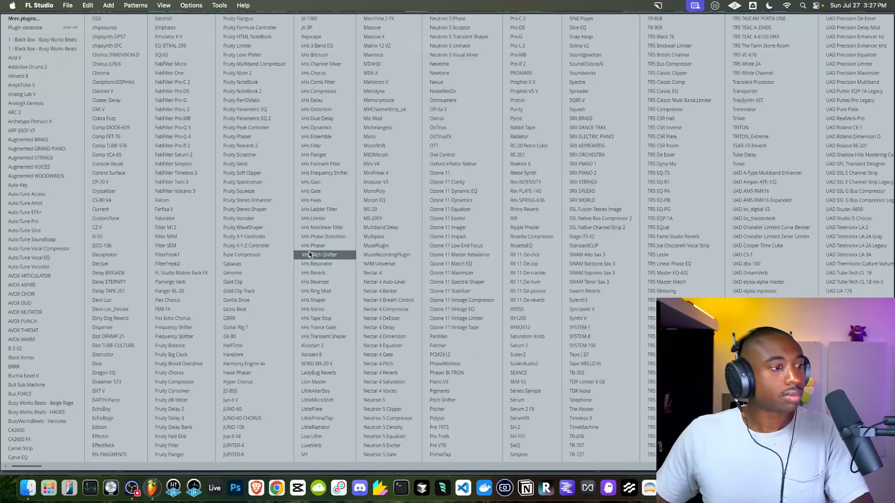
scroll(353, 245, right, 5)
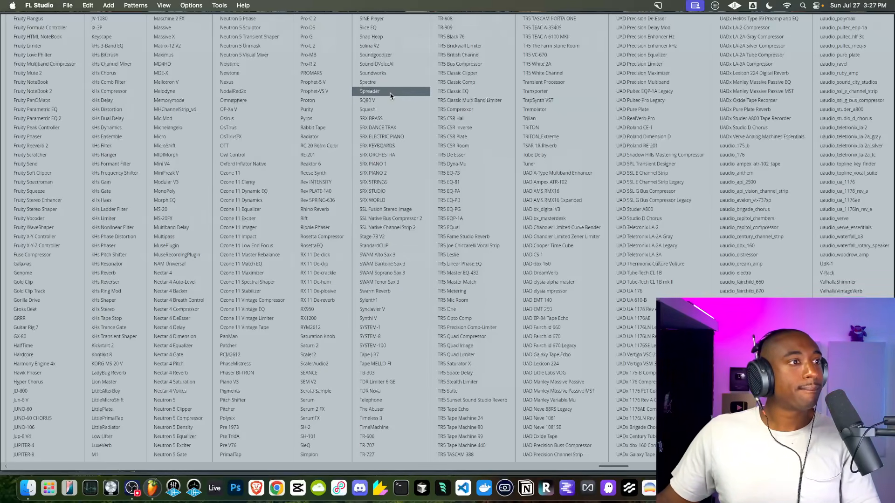
click(383, 246)
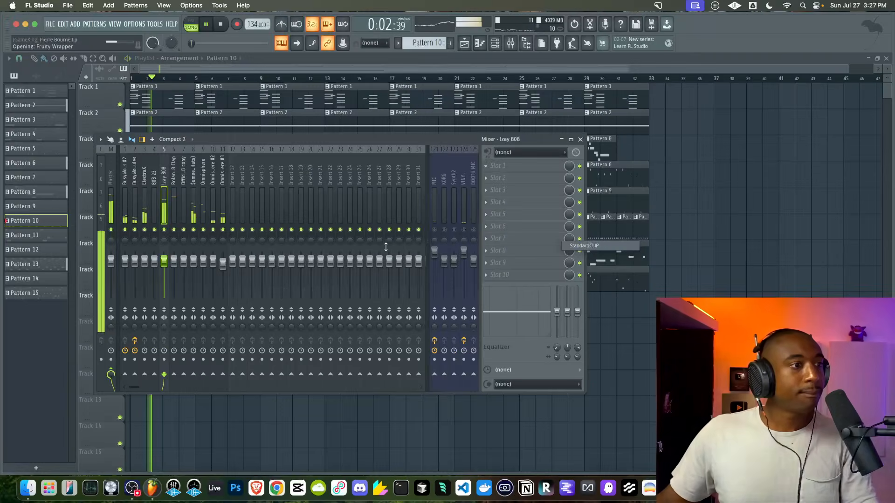
drag(212, 266, 246, 272)
click(261, 248)
click(250, 258)
click(420, 128)
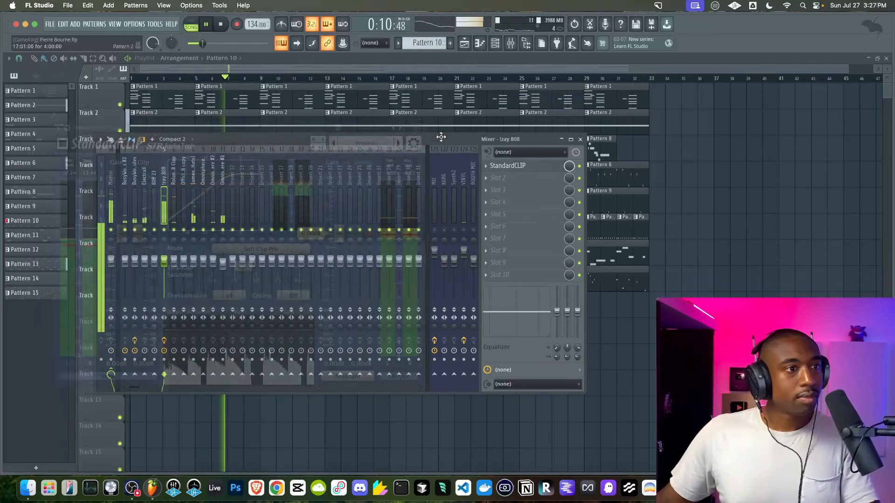
click(581, 139)
key(super+s)
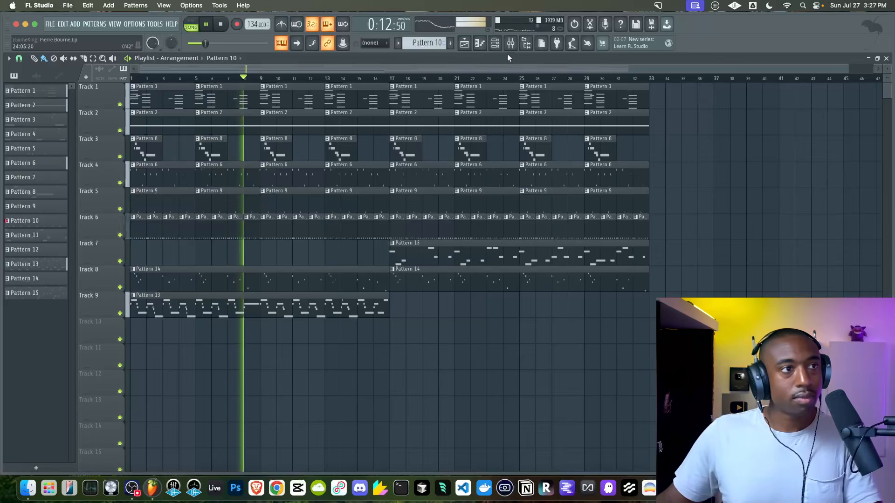
Set the volume multiplier of the Roland TR 808 Clap sampler to about 104%.
click(494, 45)
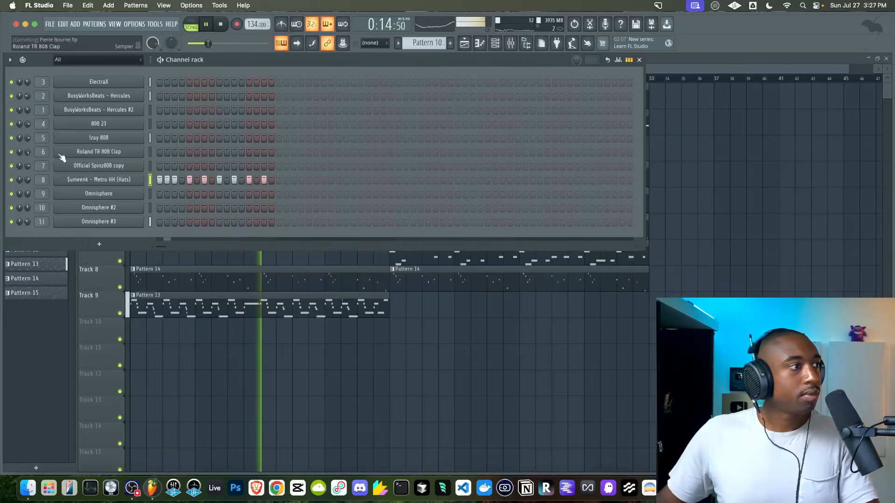
click(88, 152)
click(118, 157)
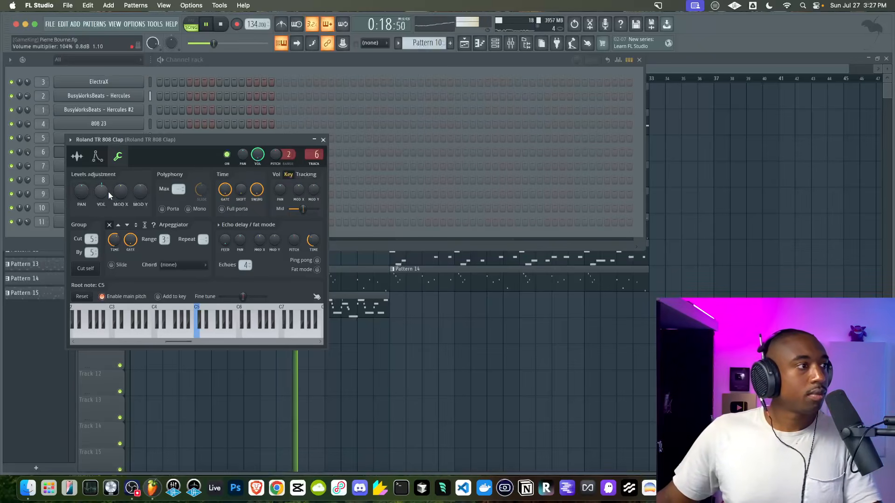
click(323, 139)
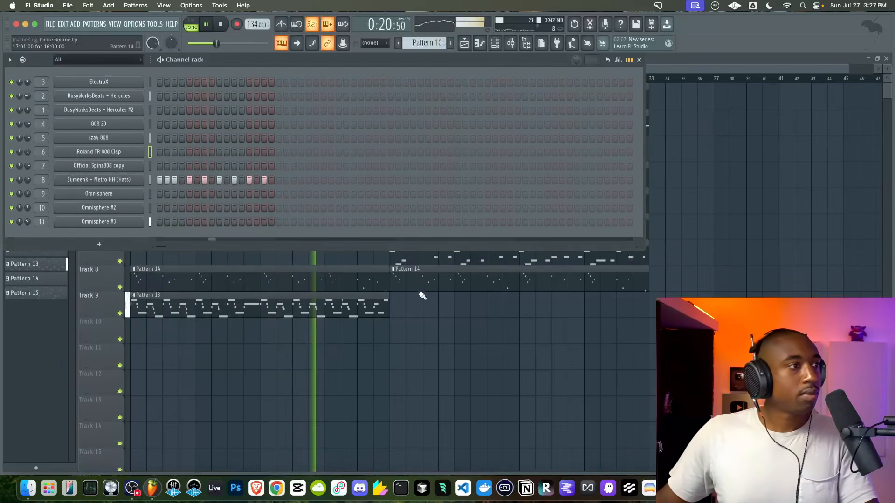
click(438, 332)
Lower the channel volume of the $umeenk - Metro HH (Hats) sampler to about 70%.
key(F6)
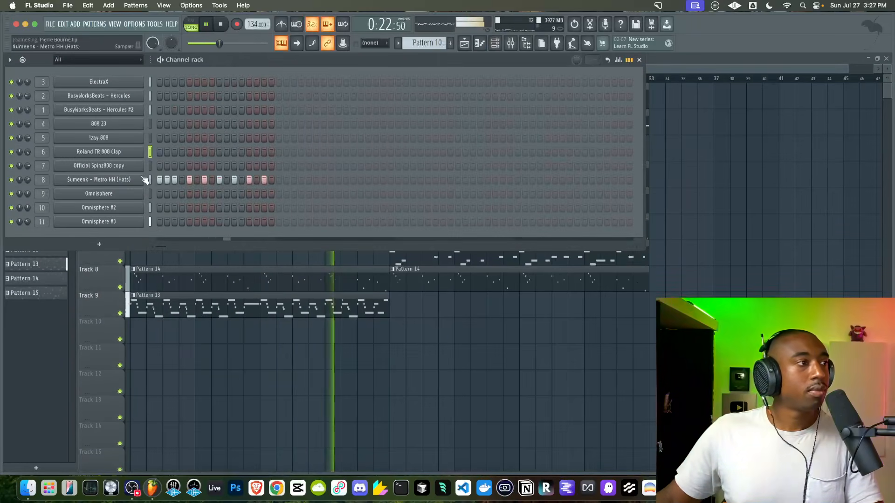
click(122, 180)
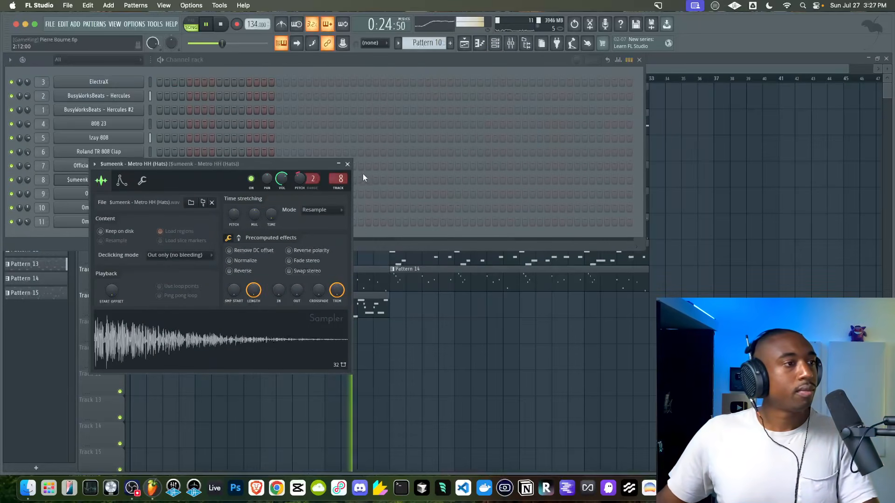
drag(282, 179, 284, 183)
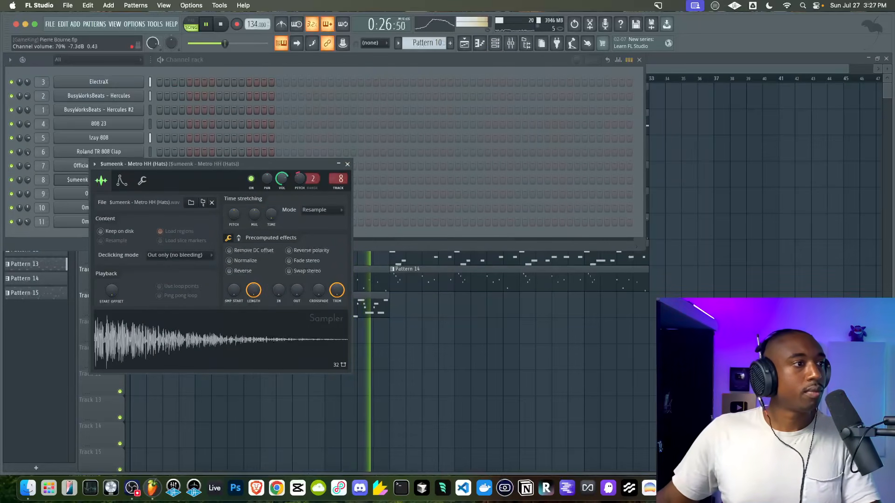
click(348, 165)
key(F6)
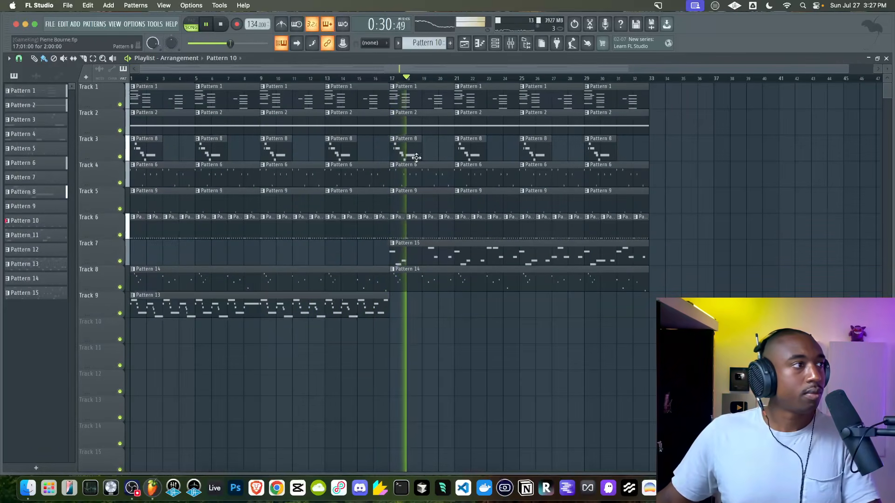
Colour Patterns 1 to 15 with a gradient running from red to magenta.
click(37, 91)
shift+click(23, 293)
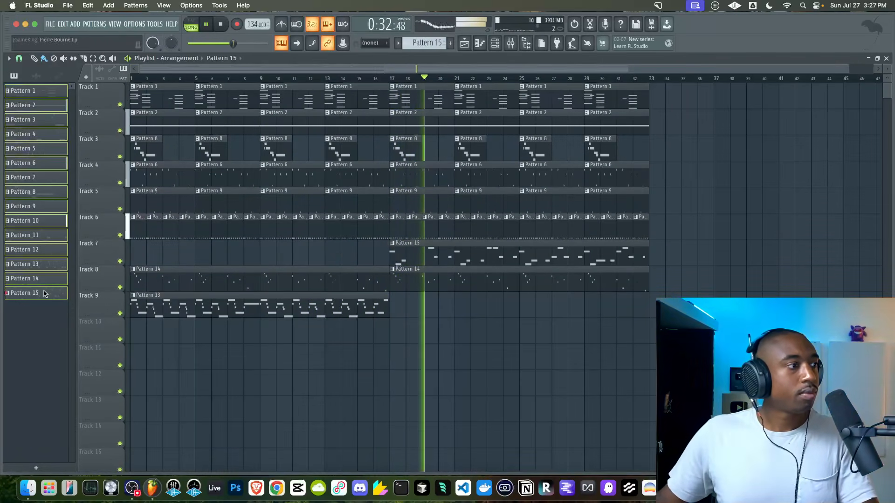
right_click(44, 292)
click(73, 319)
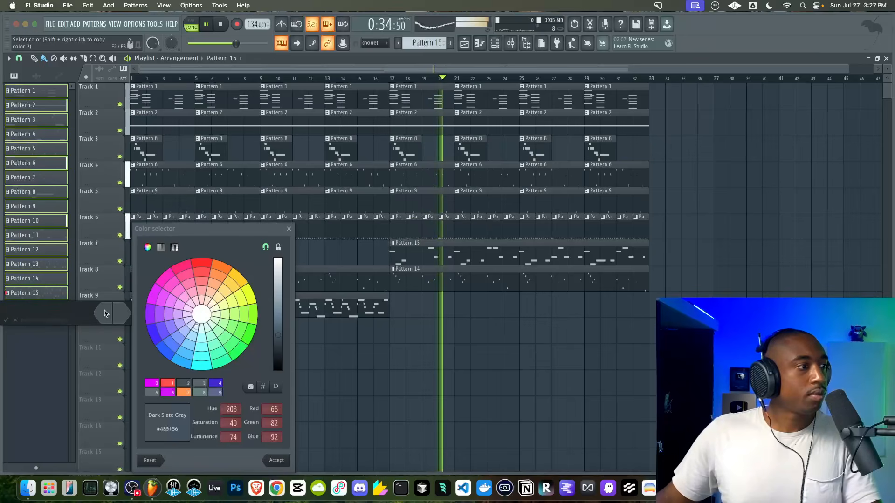
click(173, 384)
key(Return)
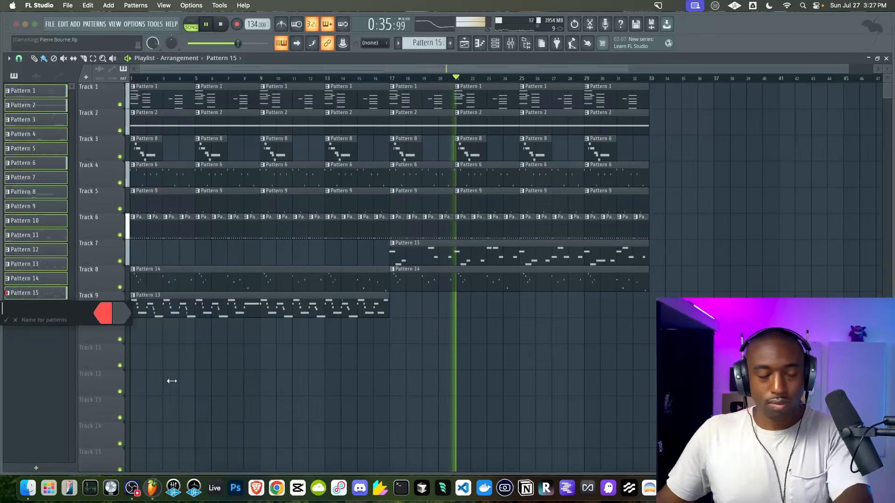
click(122, 313)
click(171, 391)
key(Return)
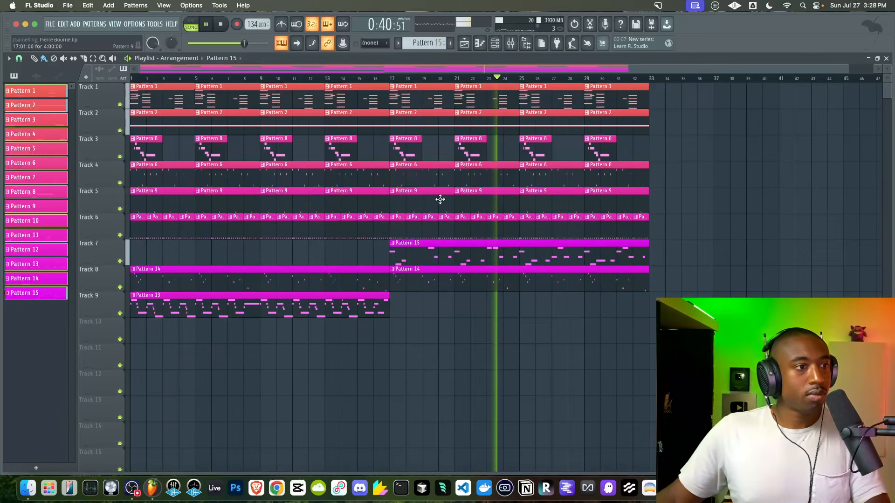
Open Pattern 15 and its Omnisphere instrument, and check that instrument's mixer track.
double_click(495, 251)
click(499, 43)
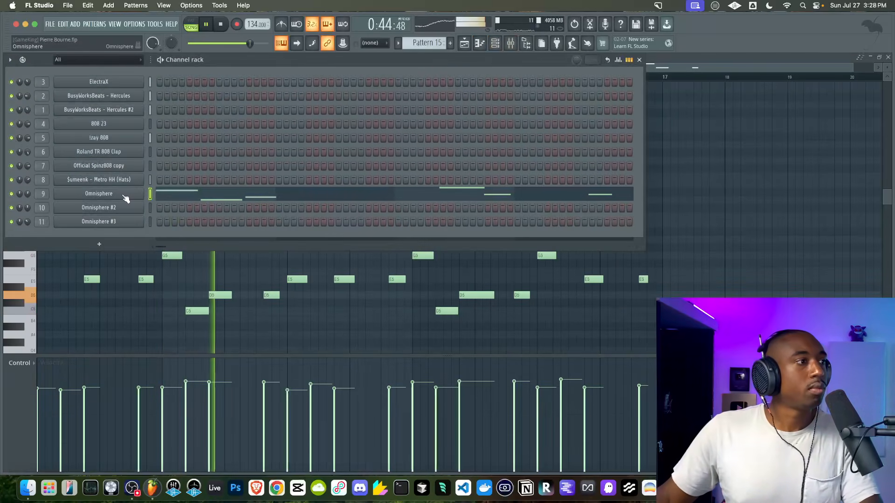
click(122, 194)
click(516, 44)
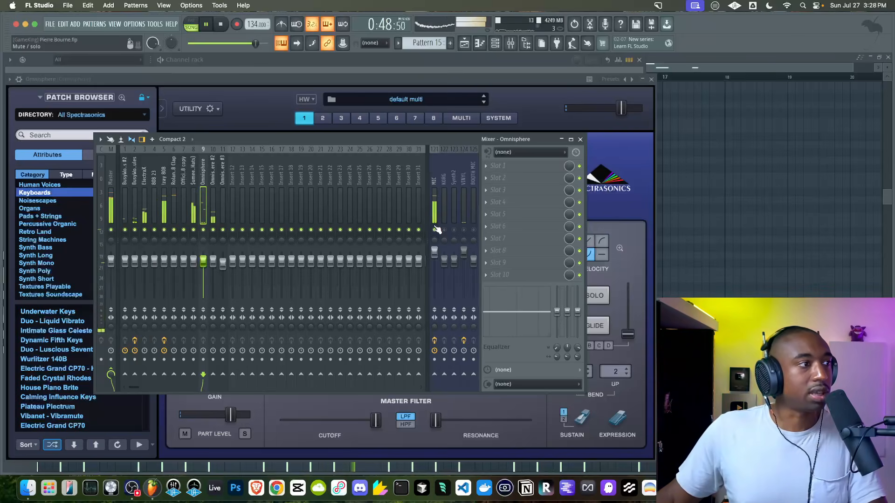
click(580, 139)
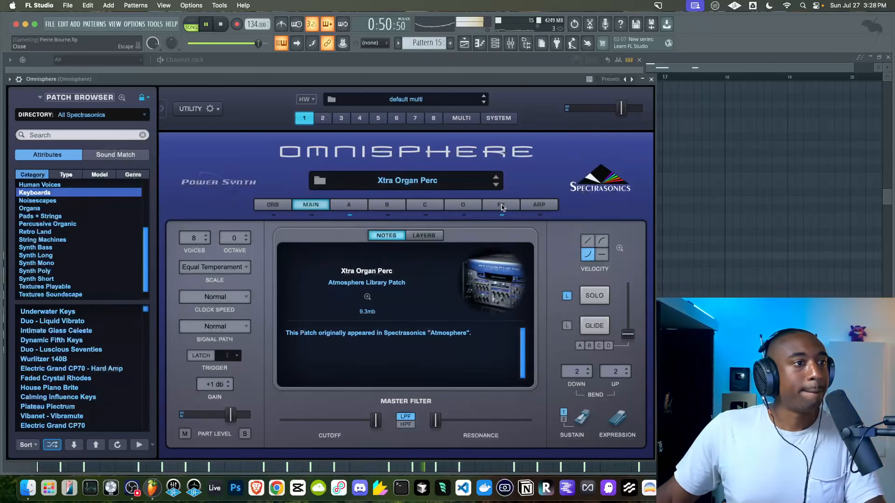
Try a higher Chorus Echo mix on the Xtra Organ Perc patch, and add a PRO-Verb with its mix raised to around the middle.
click(502, 206)
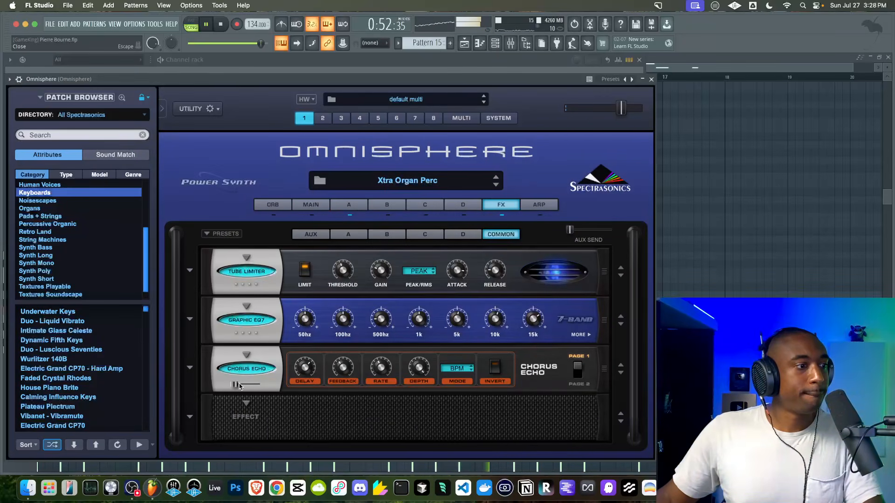
drag(236, 384, 251, 385)
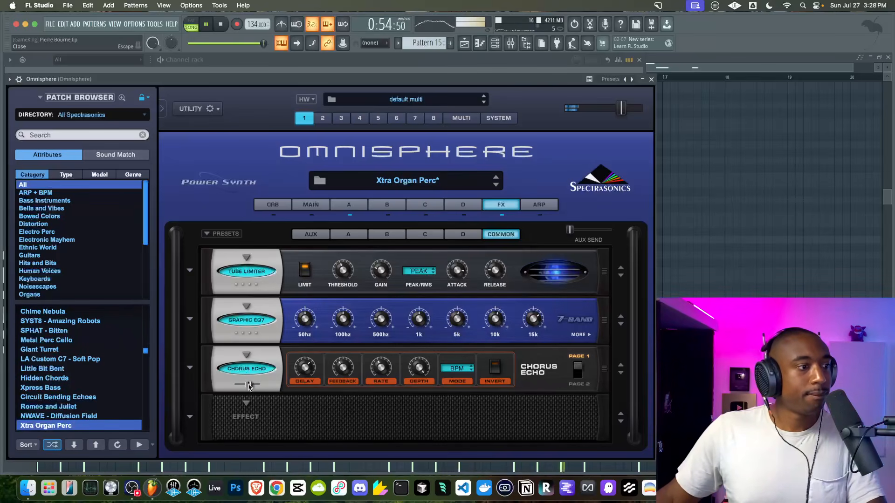
click(247, 410)
mouse_move(266, 445)
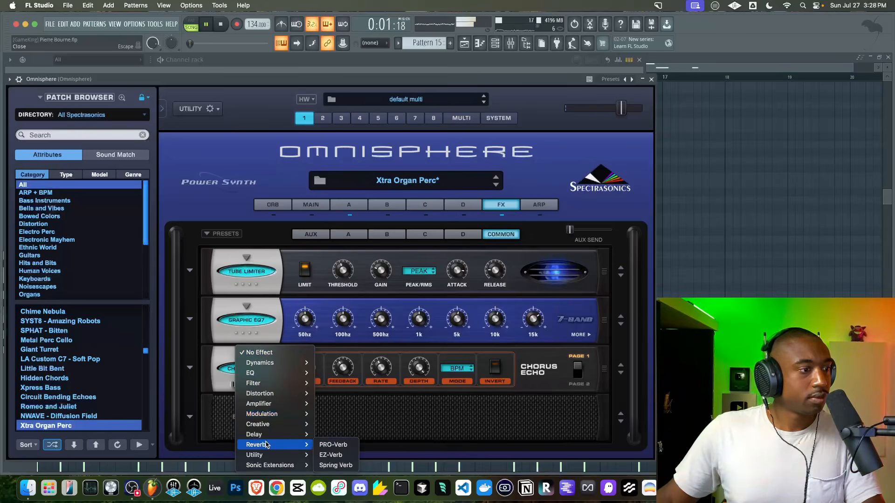
click(347, 447)
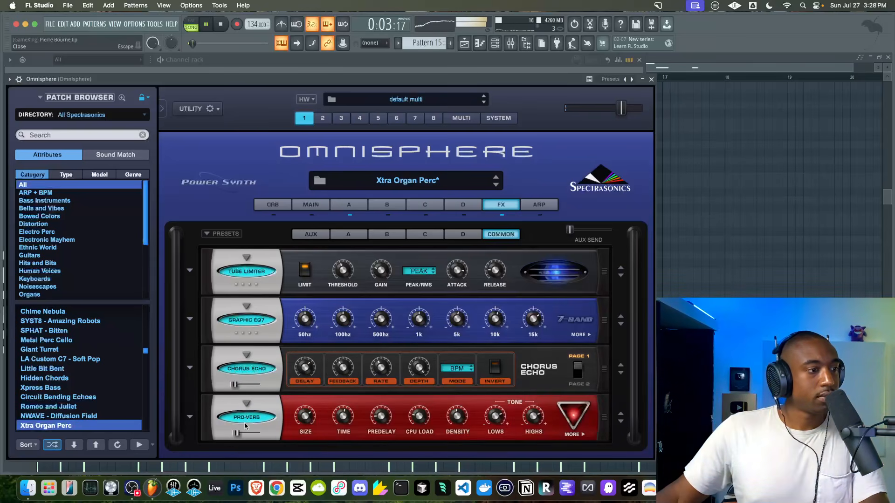
drag(240, 437, 251, 437)
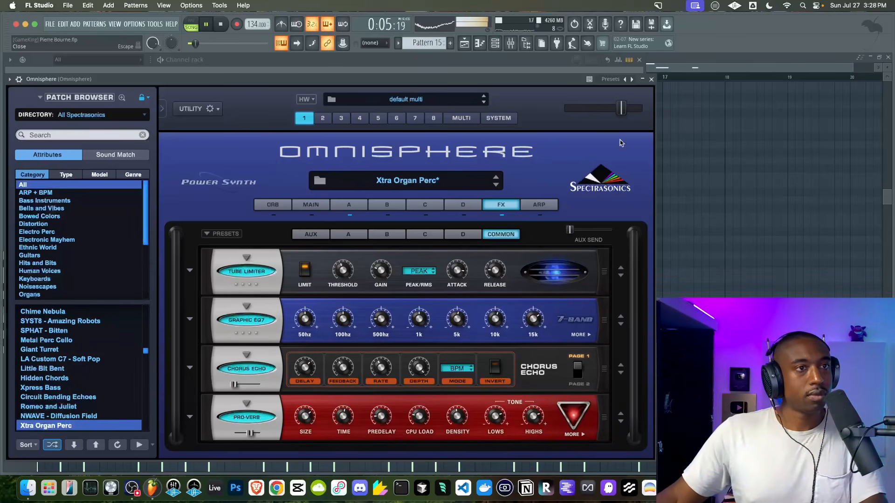
click(651, 79)
click(888, 57)
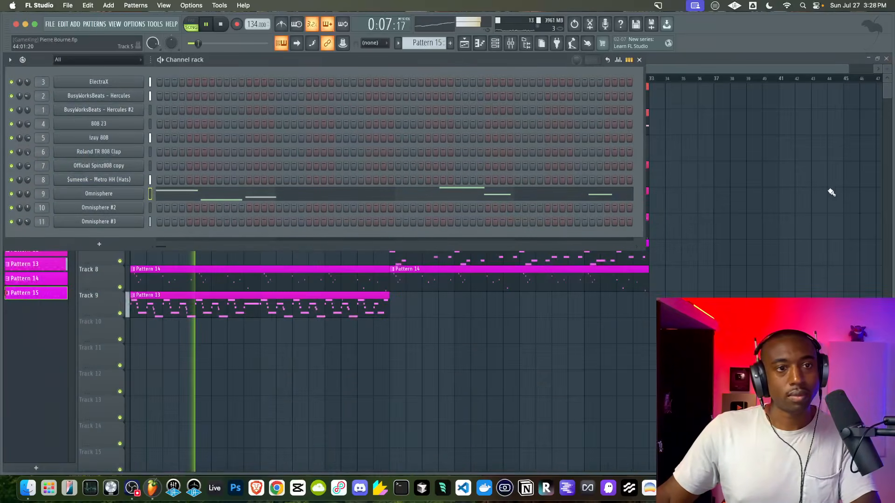
click(829, 192)
Play from bar 17 and check the PRO-Verb's reverb shaping settings on the Xtra Organ Perc patch.
click(394, 81)
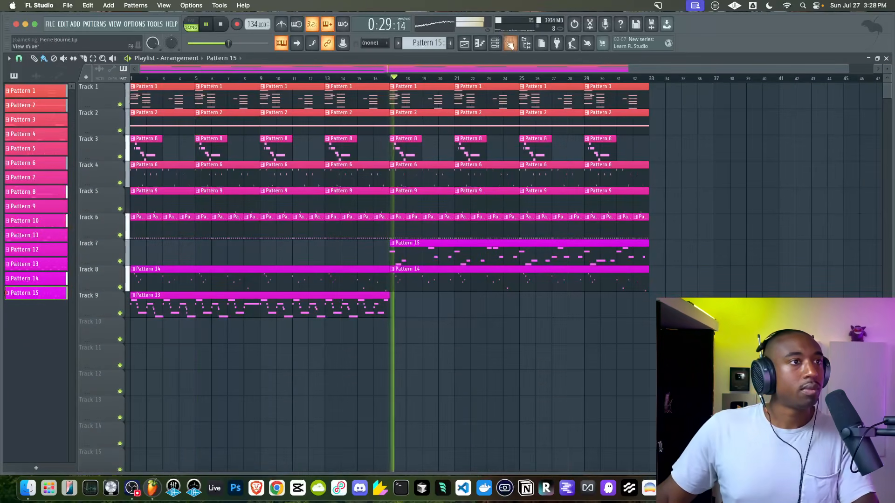
key(F6)
click(125, 195)
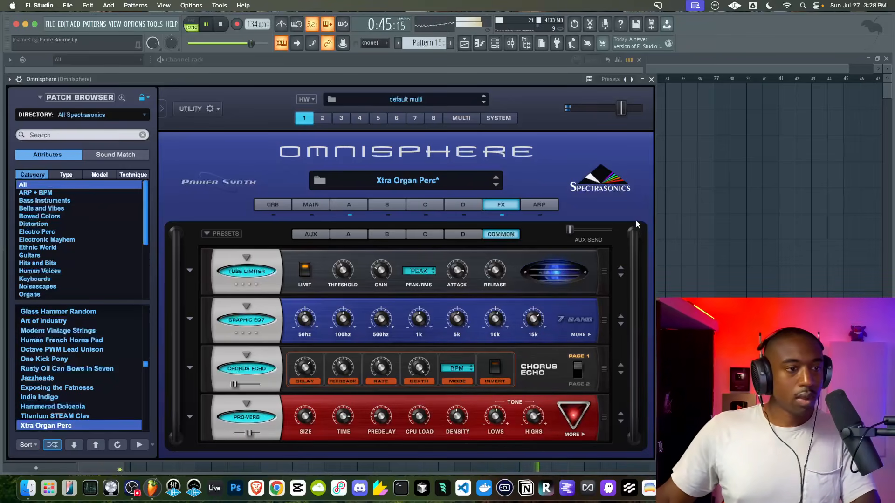
click(577, 425)
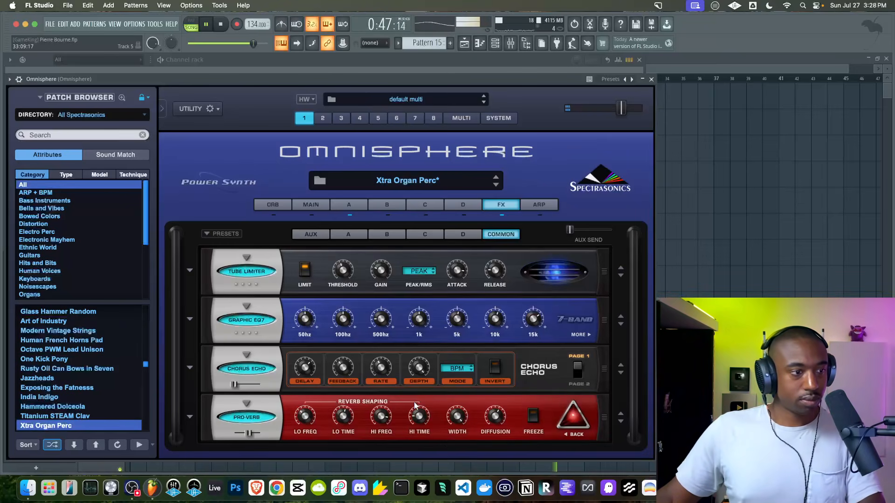
click(651, 79)
key(F6)
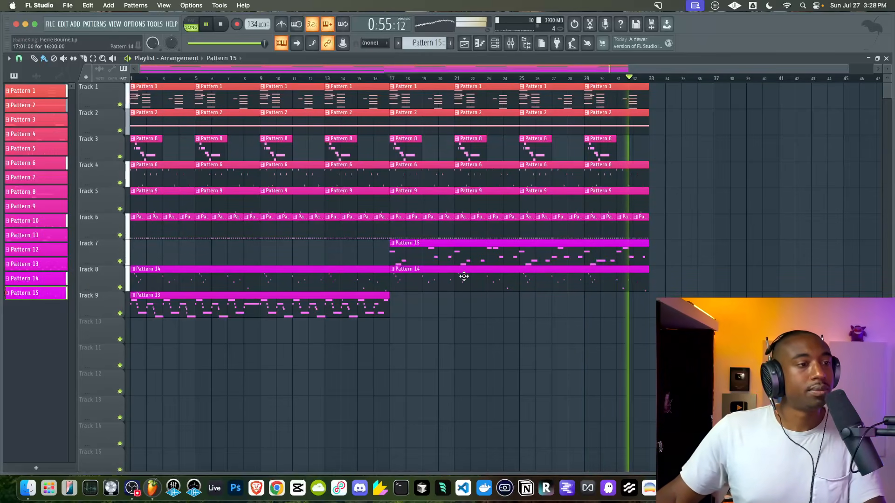
Delete the Pattern 14 clip covering the first 16 bars of Track 8 and save the project.
right_click(347, 285)
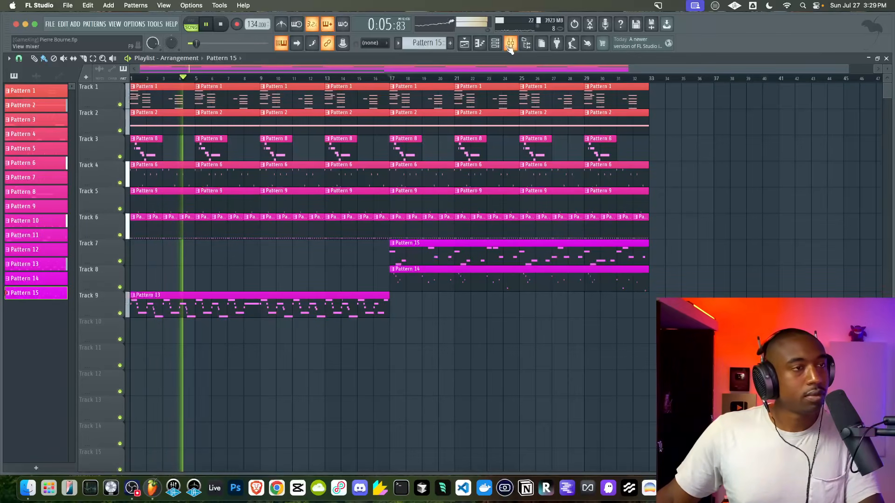
key(super+s)
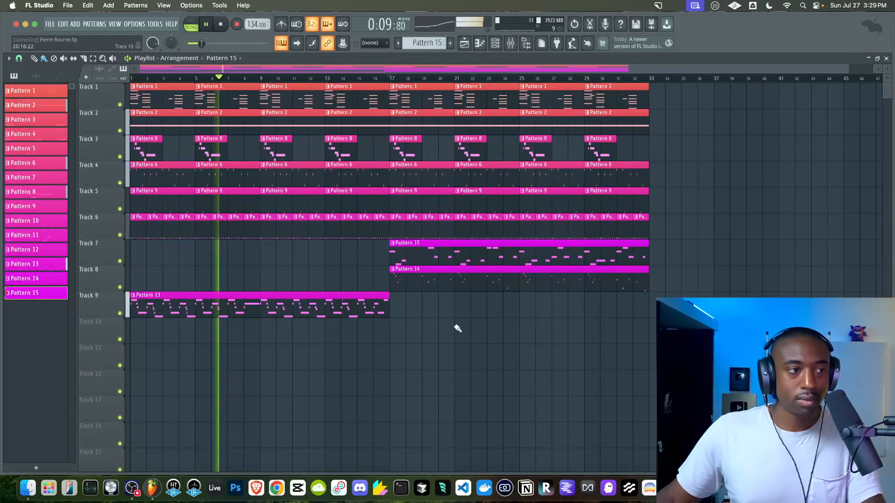
Load MD4HD in the Master track's first effect slot and set its Configuration to Mid/Side.
key(F9)
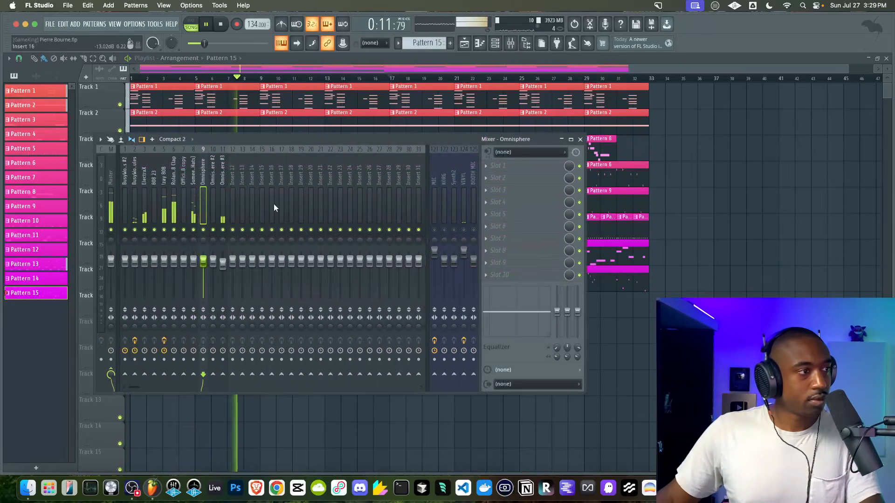
click(111, 196)
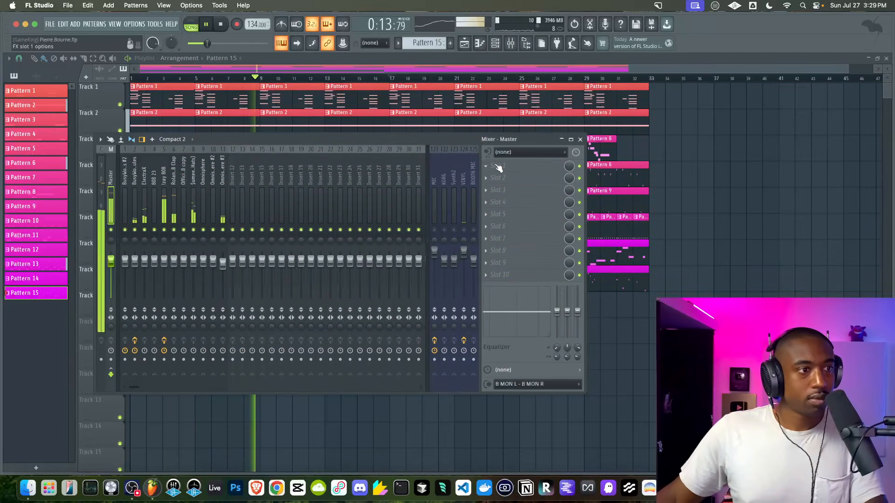
click(498, 167)
mouse_move(497, 176)
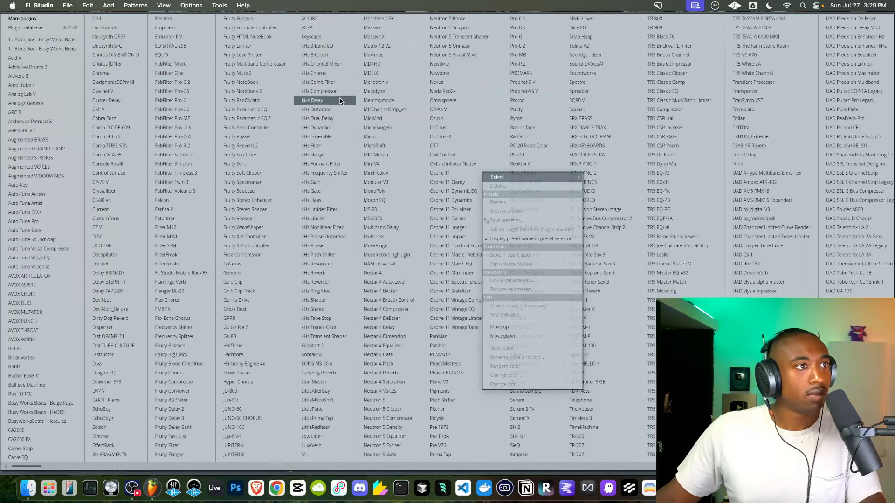
click(371, 64)
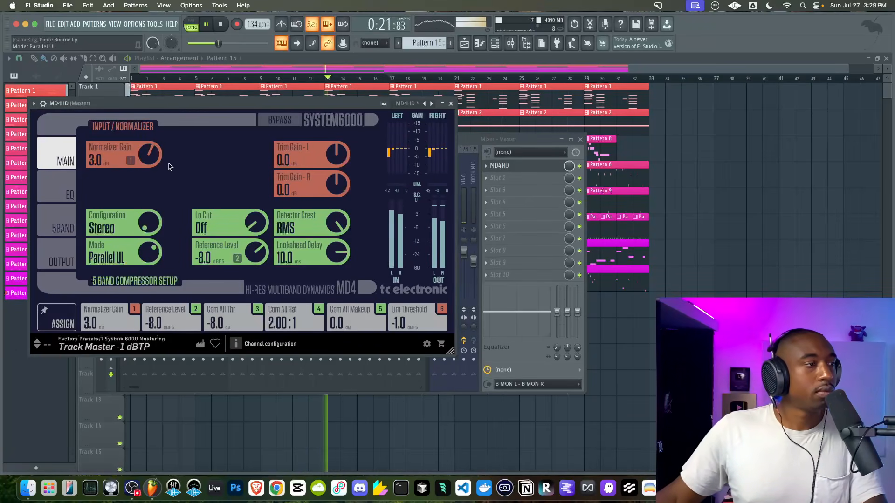
click(125, 229)
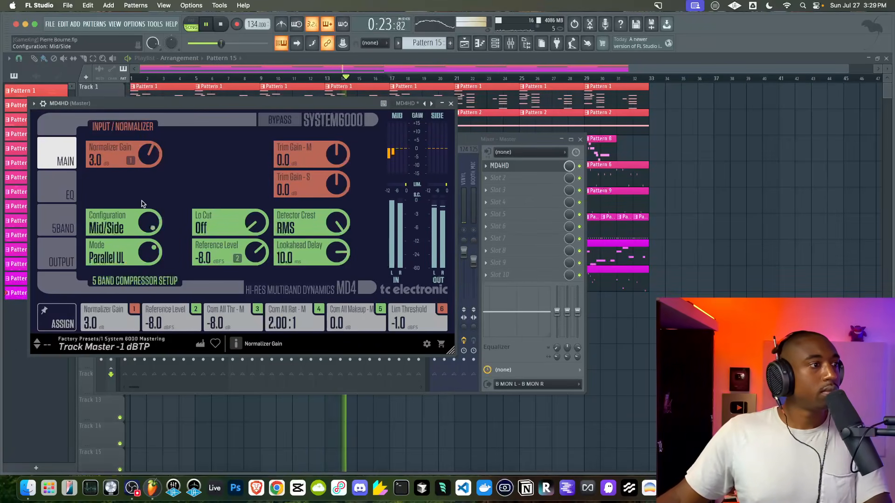
Set MD4HD's output Soft Clip to -4.0 and its Limiter Gain to 2.4 dB.
click(79, 243)
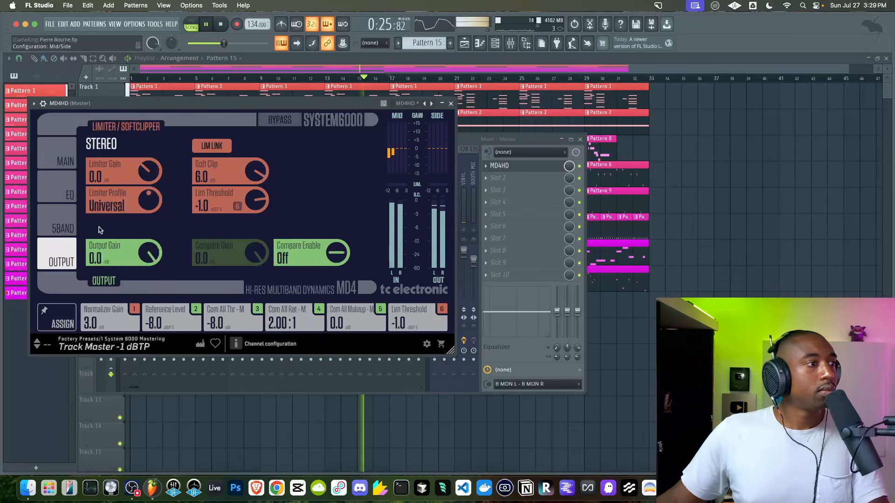
drag(271, 172, 216, 231)
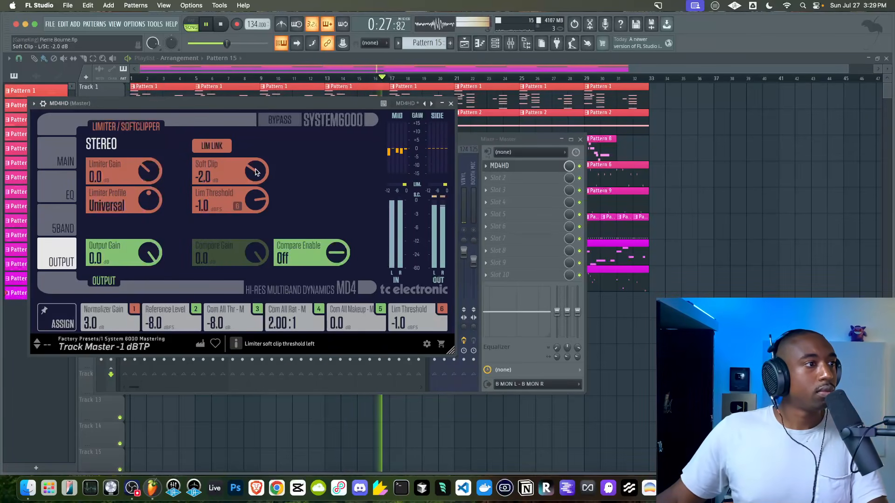
click(63, 160)
click(65, 258)
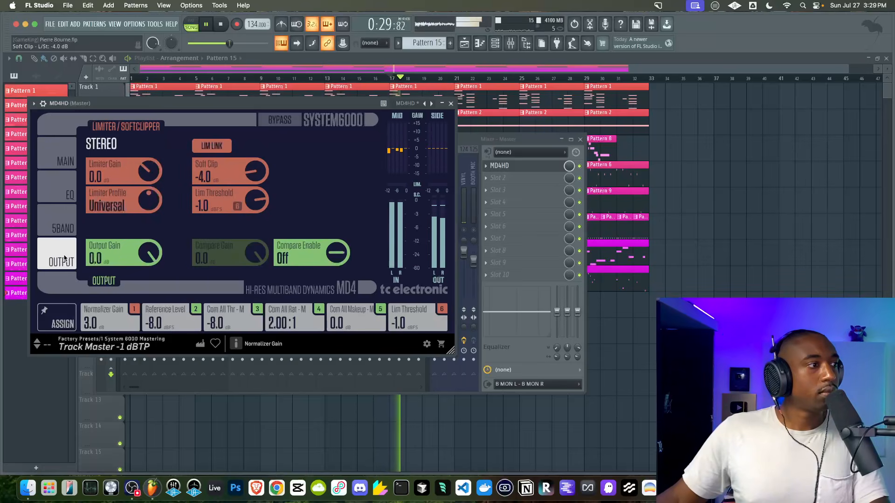
scroll(150, 160, up, 2)
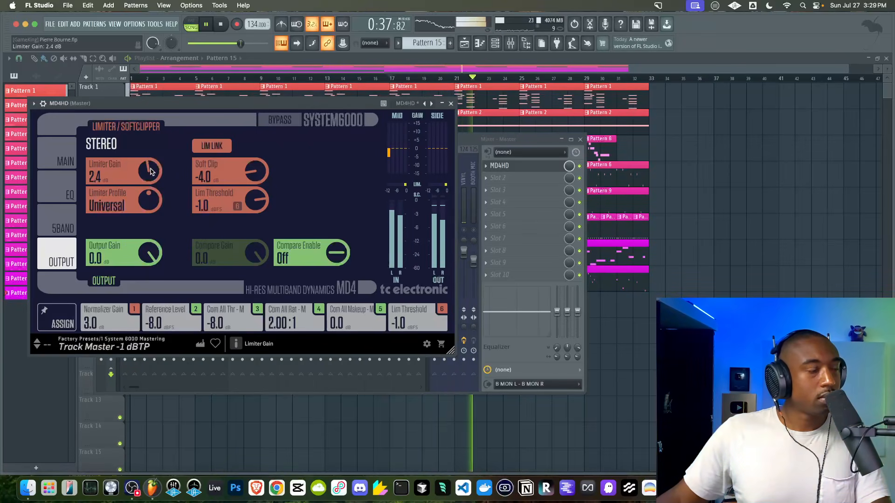
Try the Soft limiter profile with a Soft Clip of -1.0, restore Universal and -4.0, and close MD4HD.
drag(141, 203, 139, 227)
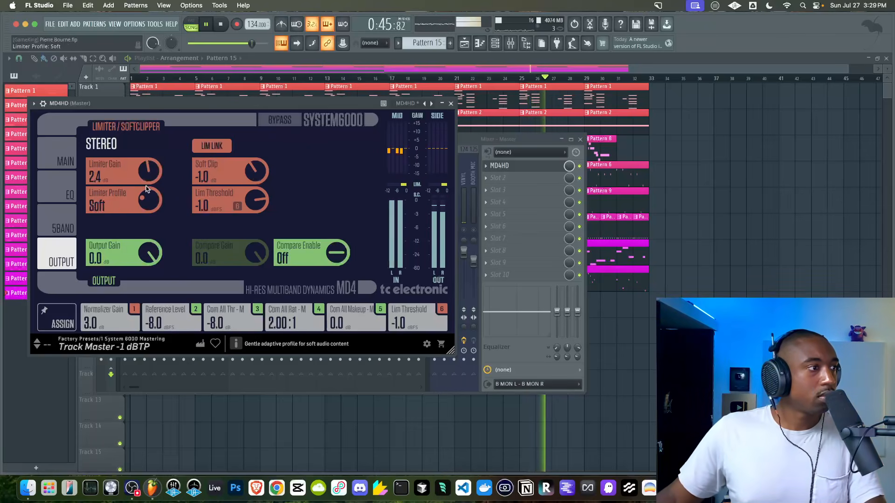
drag(148, 202, 147, 192)
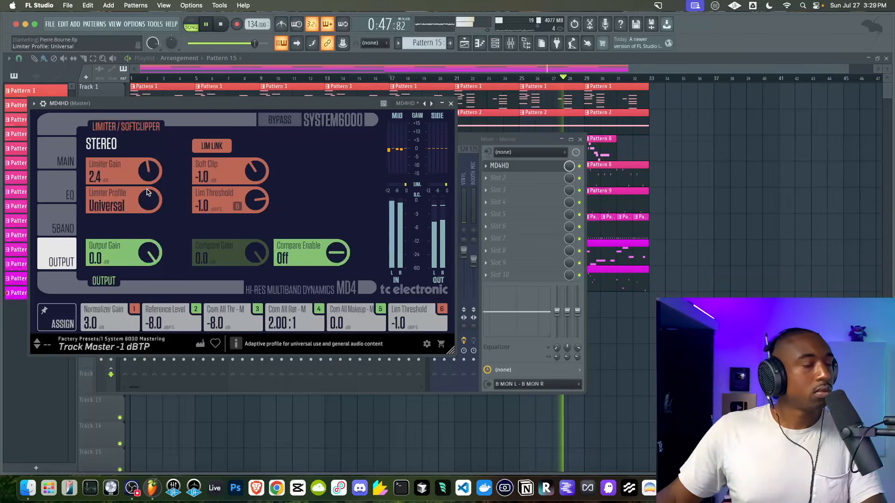
drag(242, 172, 235, 198)
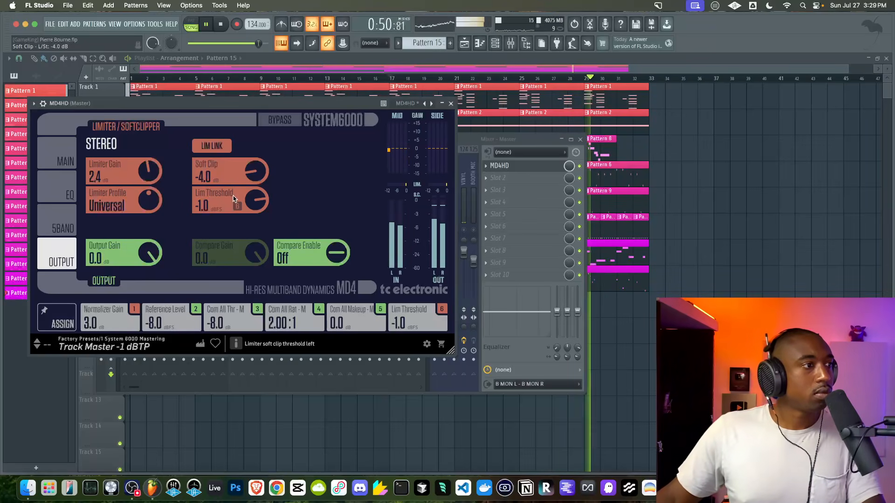
click(451, 103)
click(668, 245)
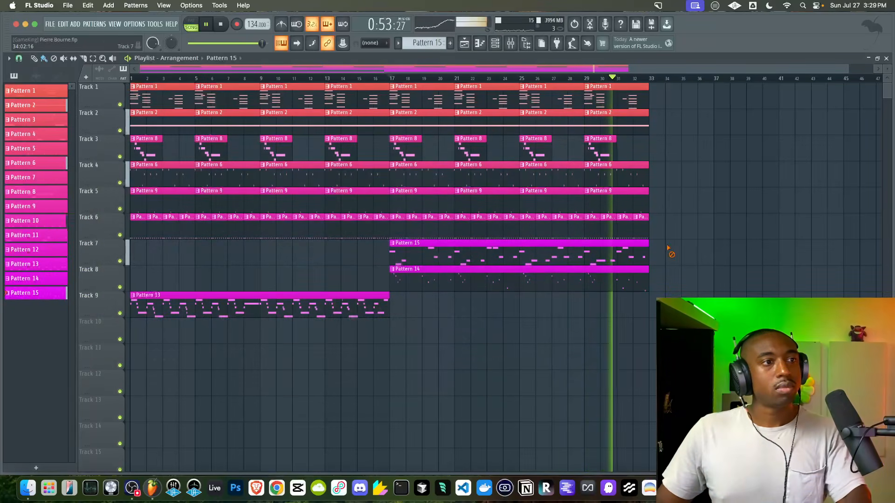
Add a Fruity Soft Clipper ahead of MD4HD on the Master track and save the project.
click(510, 45)
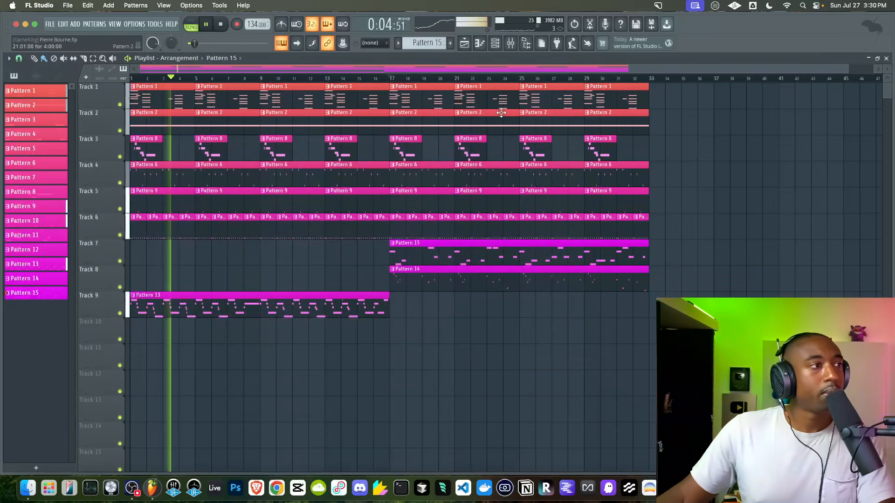
click(512, 44)
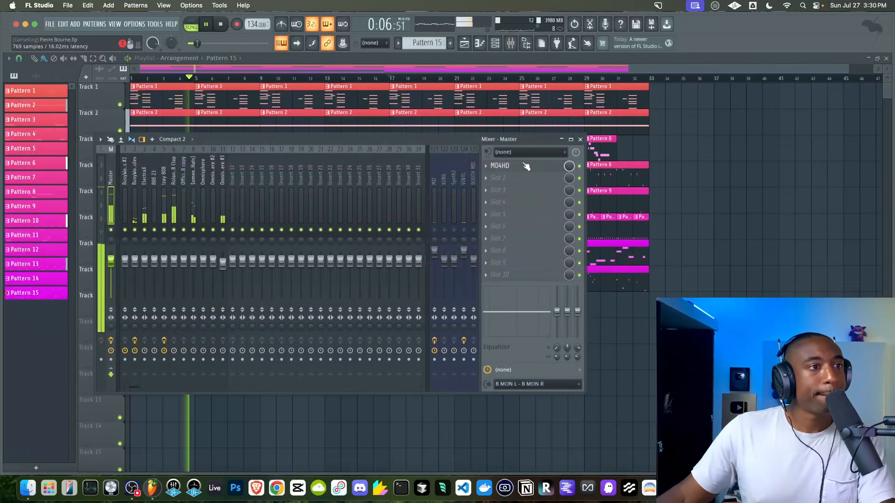
click(512, 170)
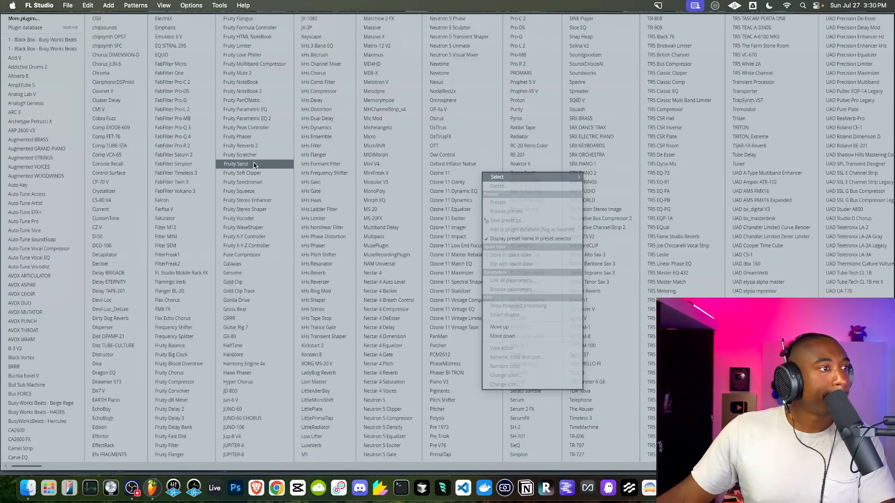
click(242, 173)
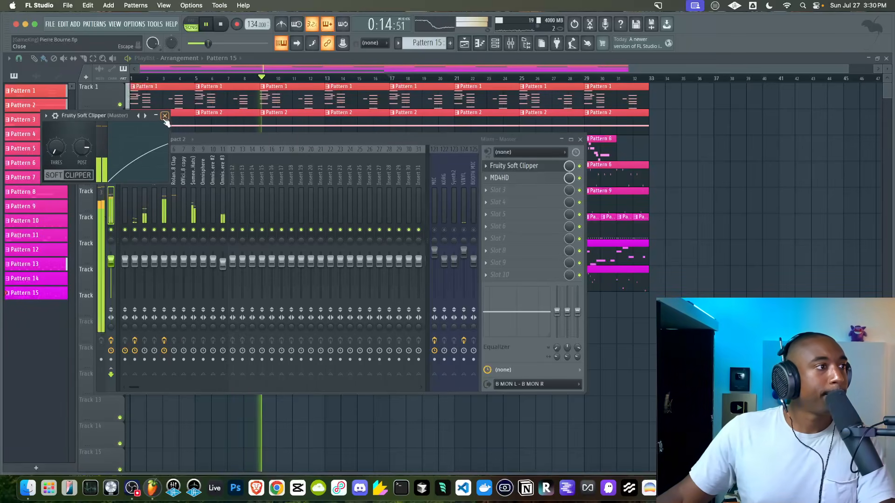
click(520, 168)
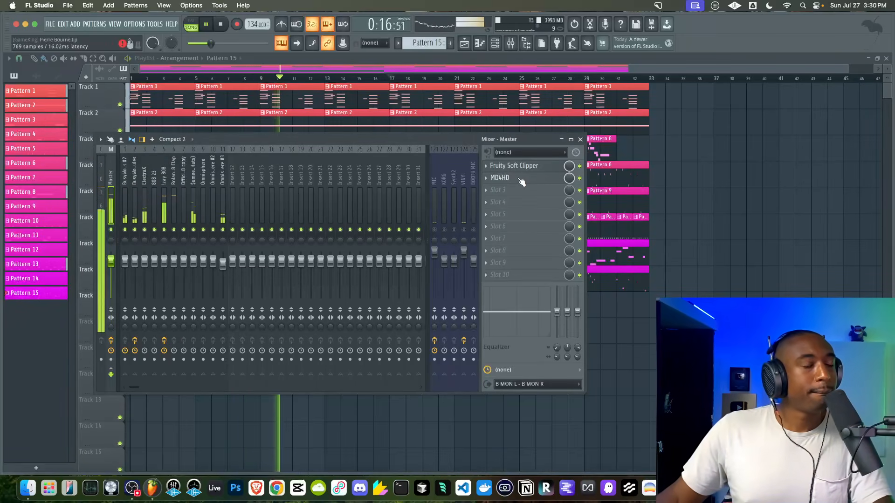
key(F9)
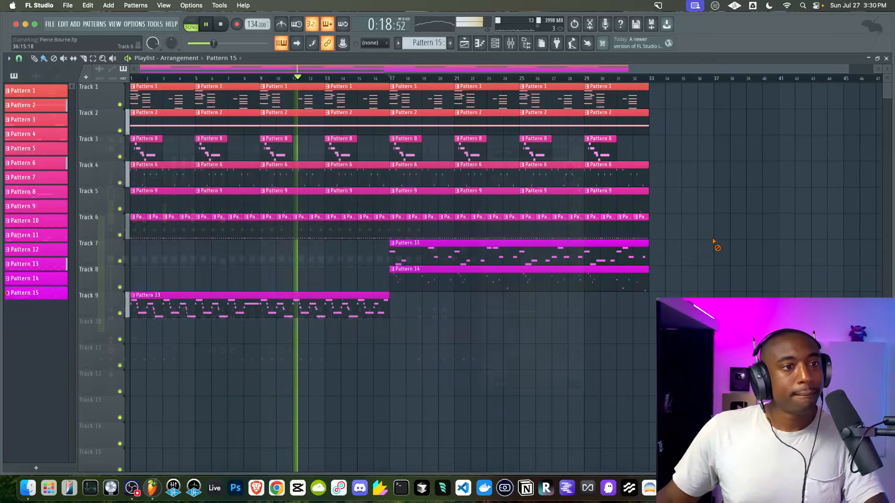
key(super+s)
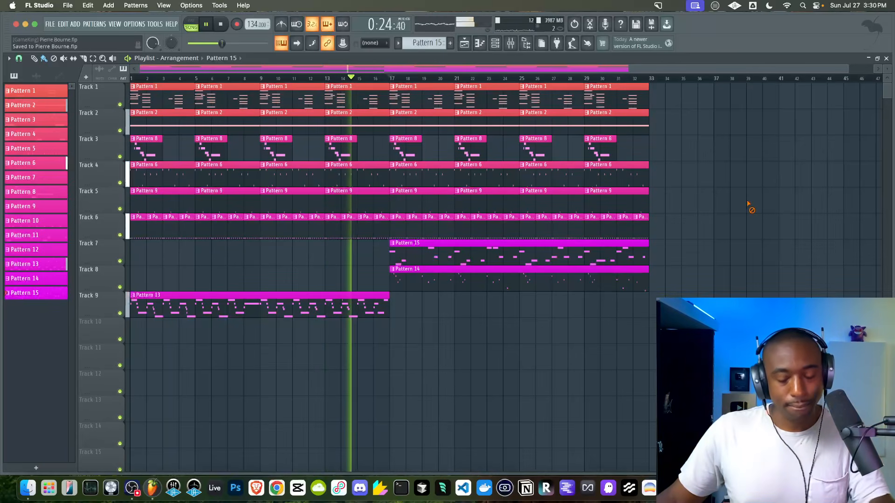
key(super+s)
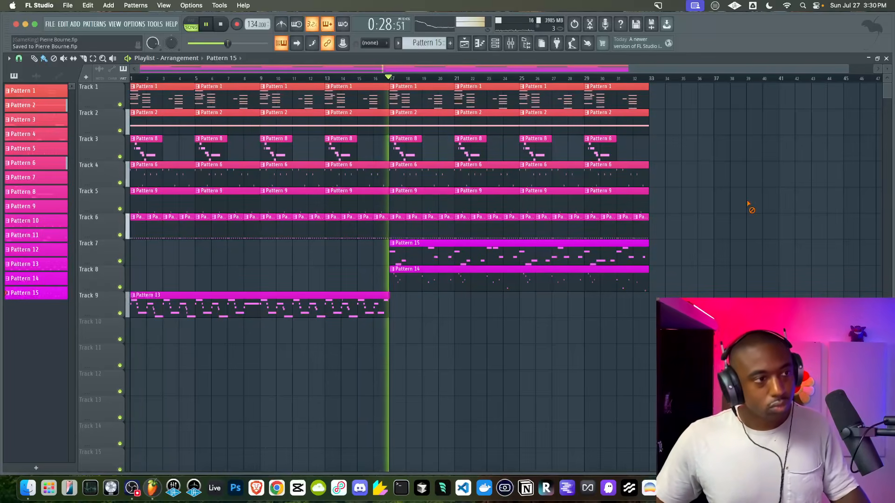
Check the channel list and the effects on the BusyWorksBeats - Hercules and MIC mixer tracks.
click(495, 43)
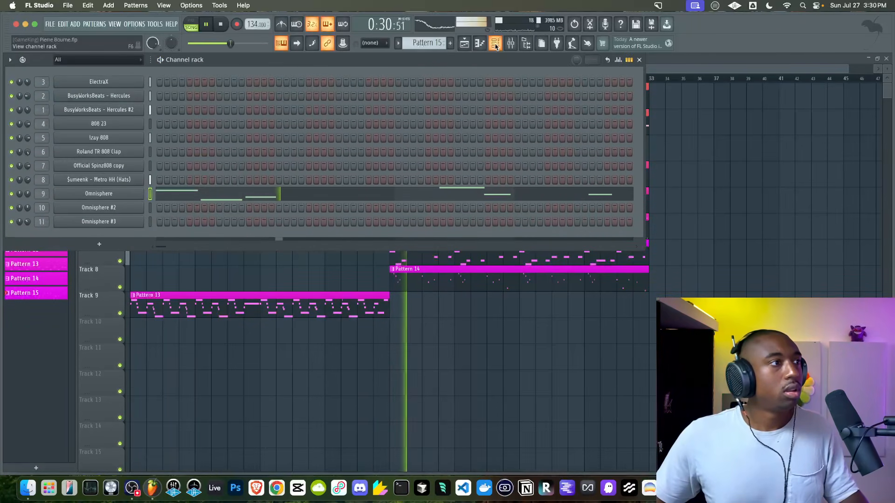
click(495, 43)
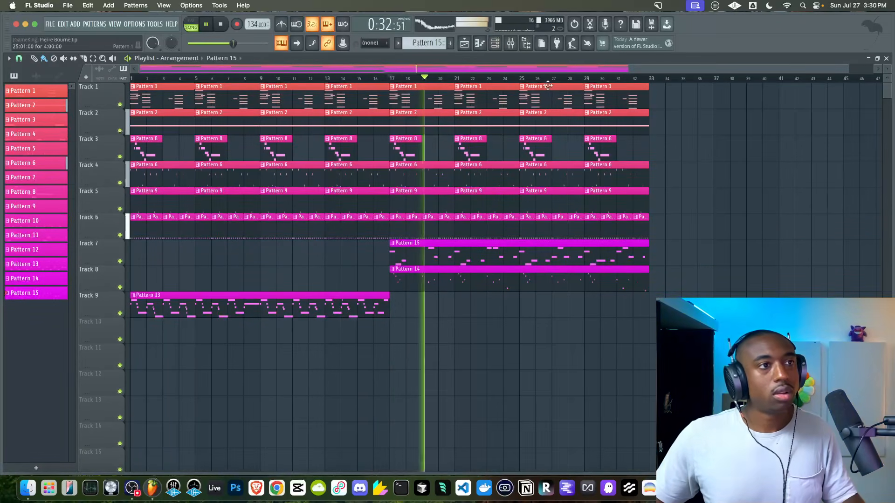
key(F9)
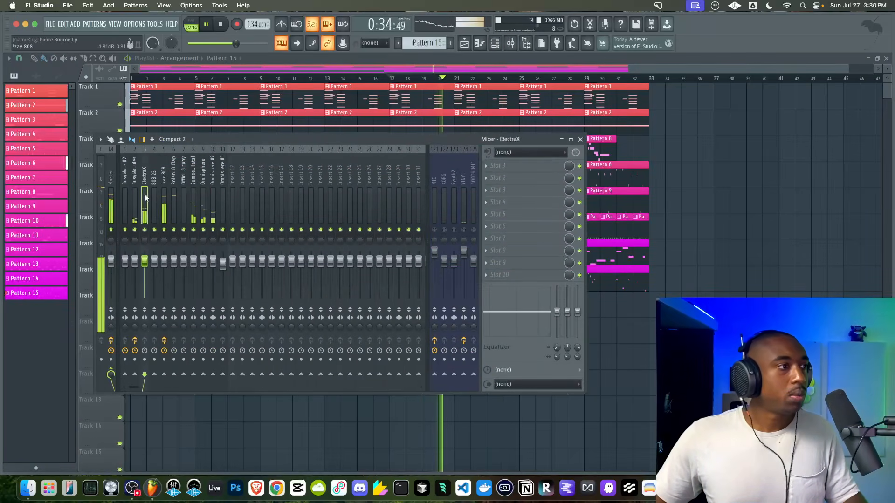
click(134, 192)
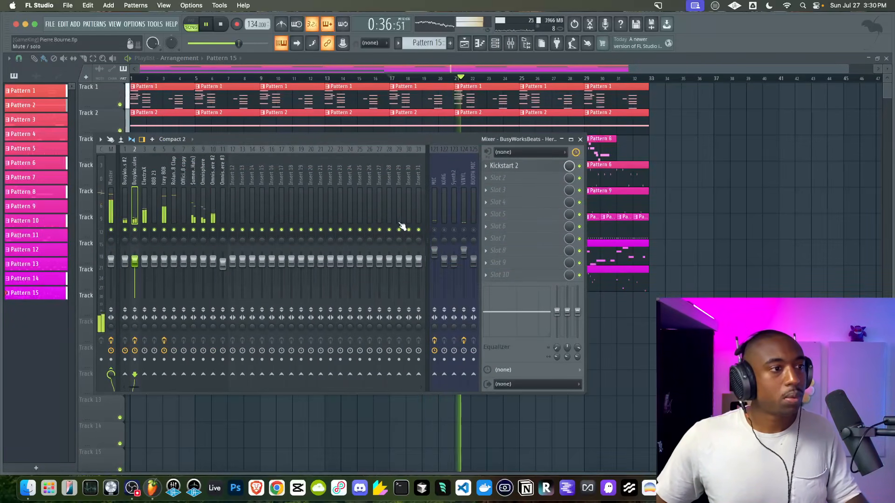
click(437, 196)
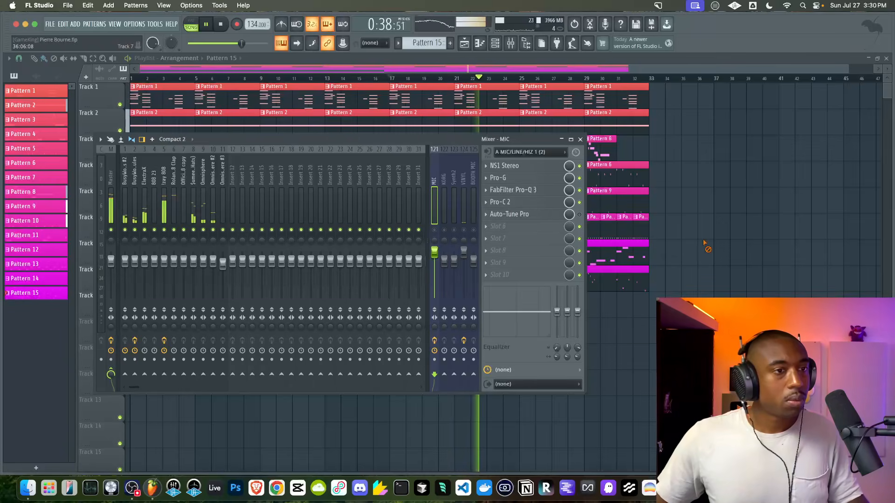
key(F9)
Load Scaler2 in the channel rack and start its MIDI note detection.
click(480, 43)
click(470, 44)
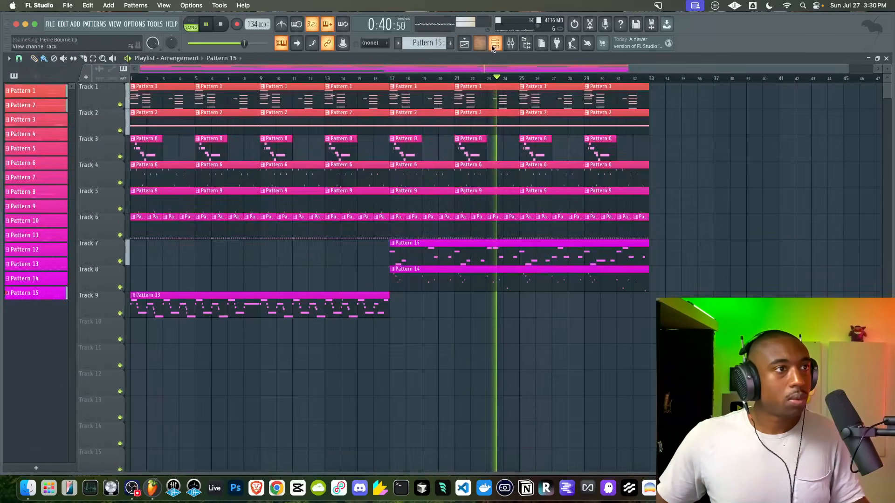
click(495, 44)
click(117, 246)
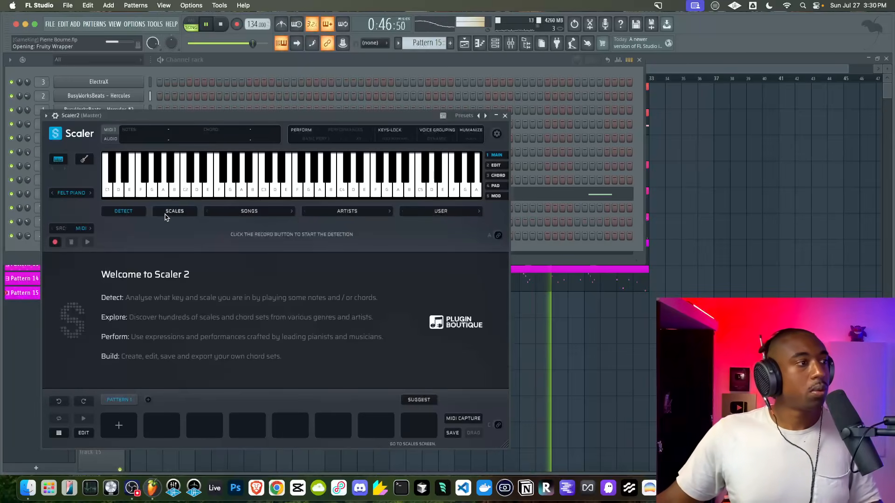
click(55, 242)
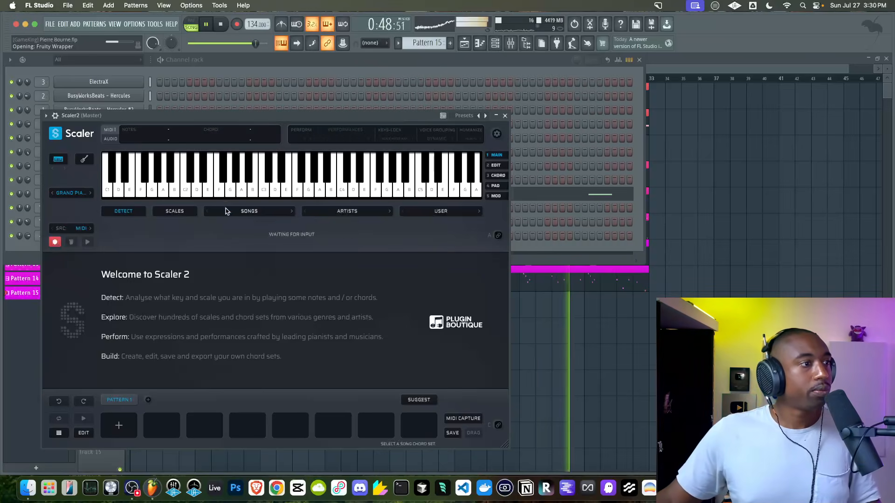
Check the beat's scale in Scaler2 by playing A, B, C, D, E, F, G and A, and close the plugin.
click(242, 192)
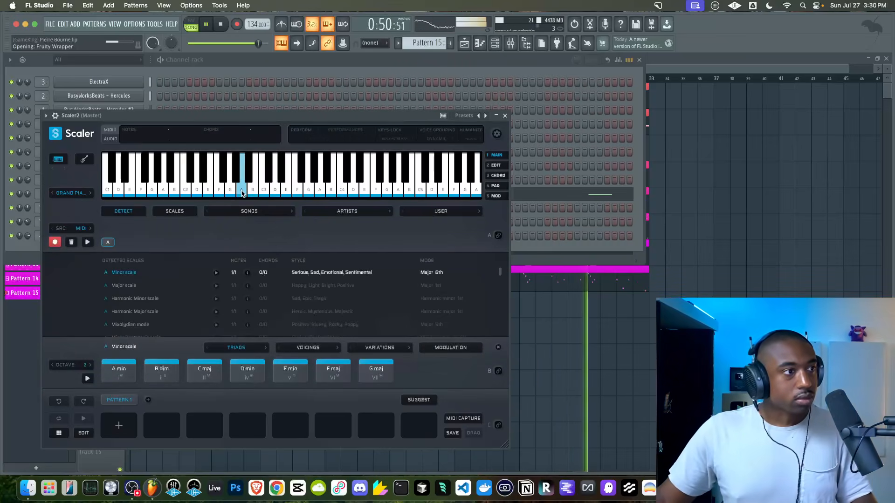
click(253, 192)
click(265, 192)
click(276, 192)
click(287, 192)
click(298, 192)
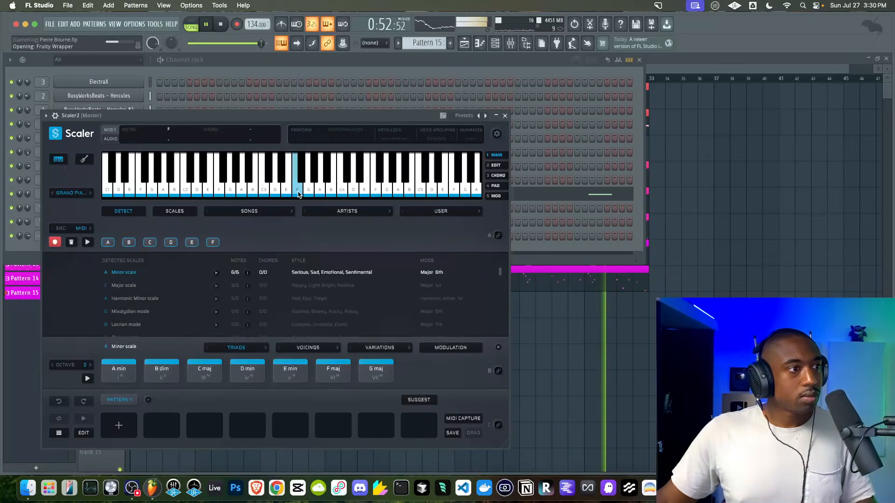
click(309, 192)
click(319, 192)
click(505, 116)
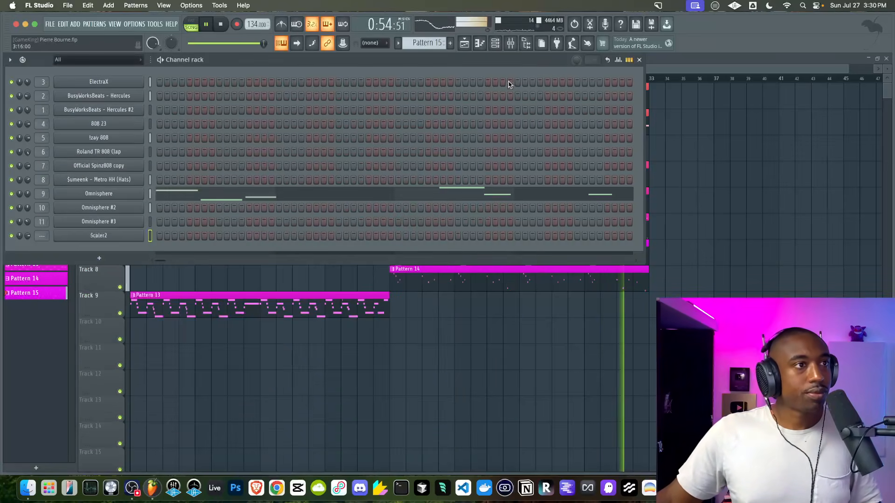
Enable Auto-Tune Pro on the MIC mixer track and open the plugin.
click(511, 42)
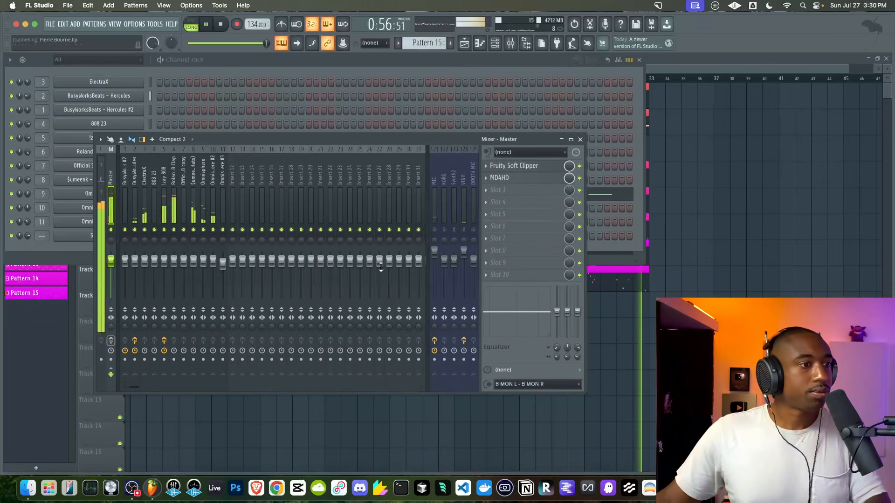
click(434, 230)
click(440, 201)
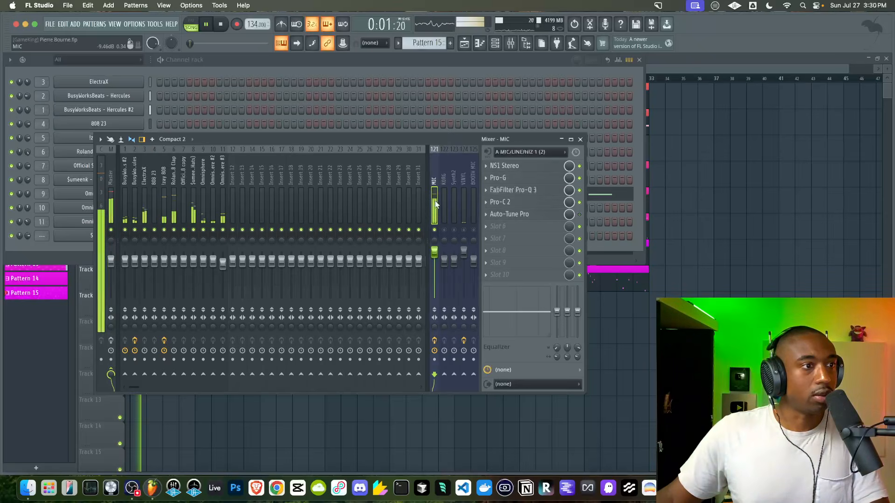
click(556, 217)
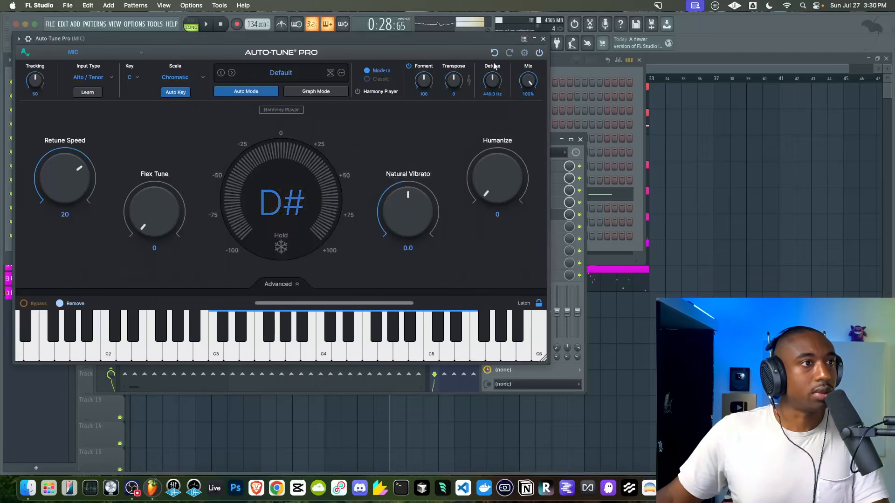
click(524, 53)
click(423, 150)
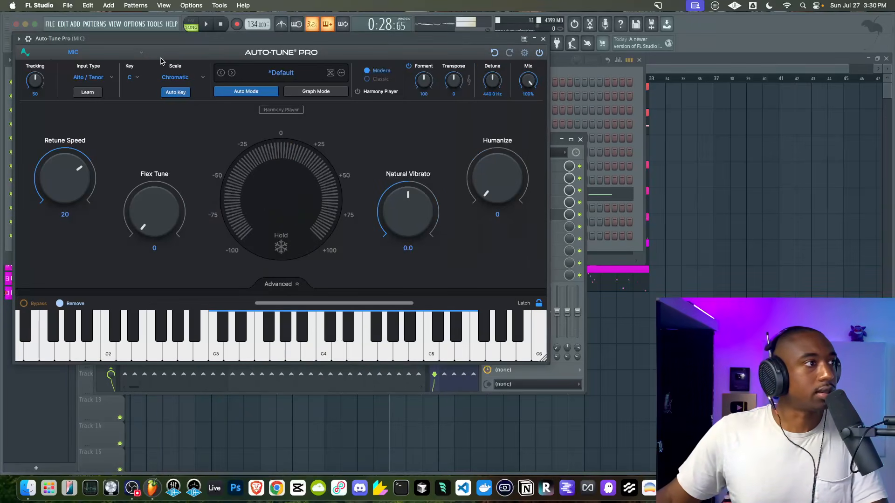
Set Auto-Tune Pro to key A, scale Minor and a Retune Speed of 4, and close it.
click(133, 77)
click(136, 226)
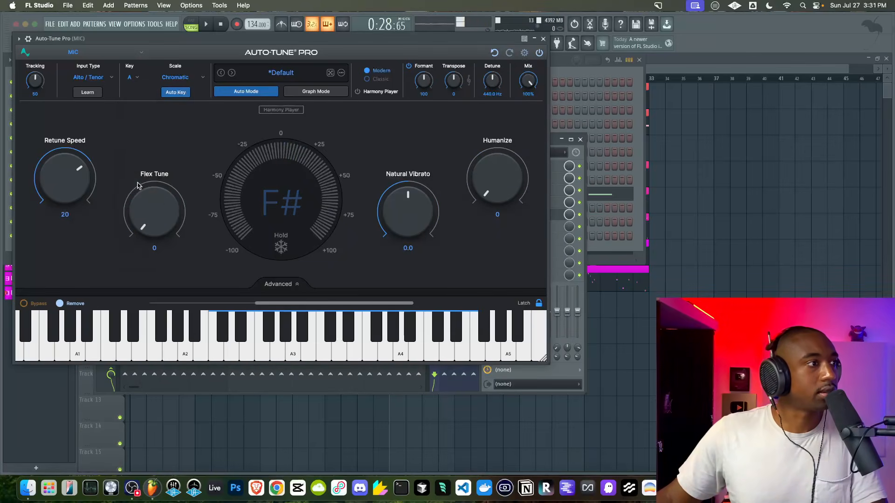
click(176, 77)
click(160, 120)
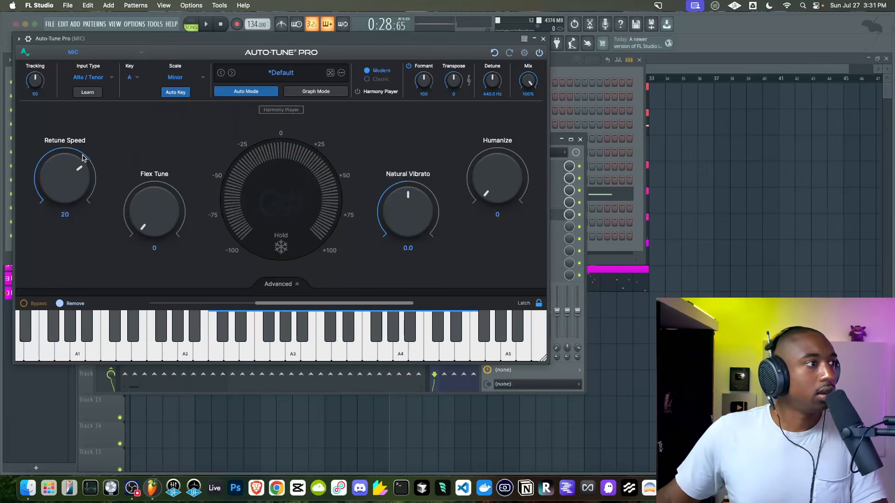
drag(82, 155, 81, 136)
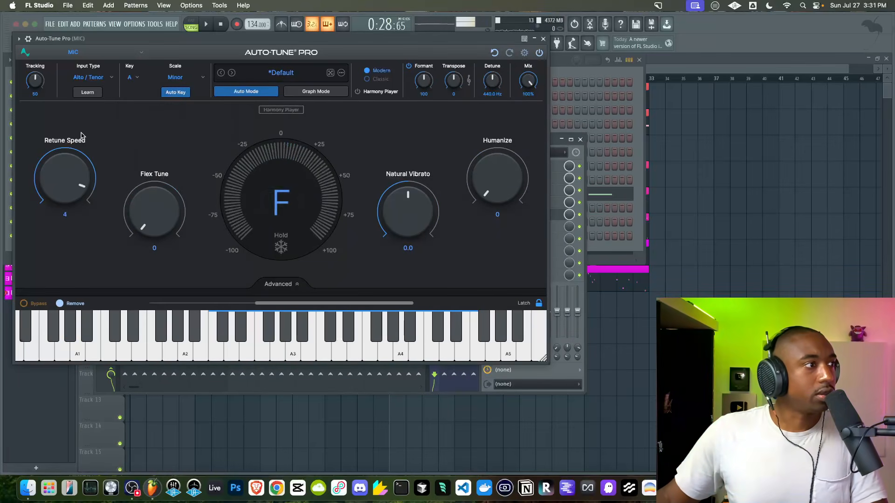
click(543, 39)
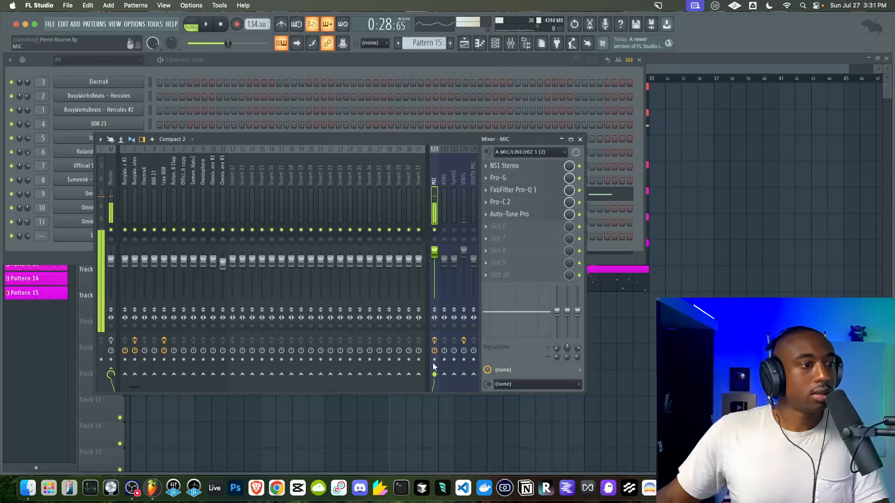
Duplicate the whole 32-bar playlist arrangement so the song runs for 64 bars.
click(611, 358)
drag(719, 372, 130, 81)
key(super+b)
scroll(456, 221, down, 5)
right_click(303, 367)
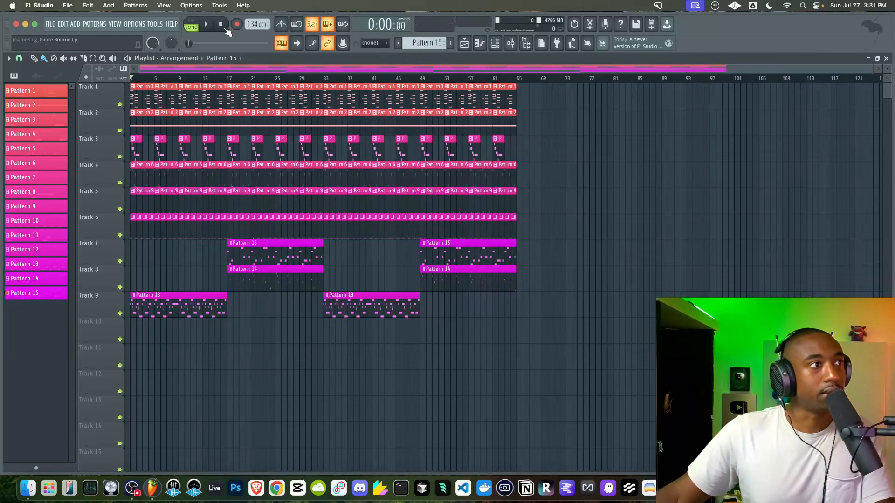
Arm the MIC mixer track for recording and start song playback.
click(510, 44)
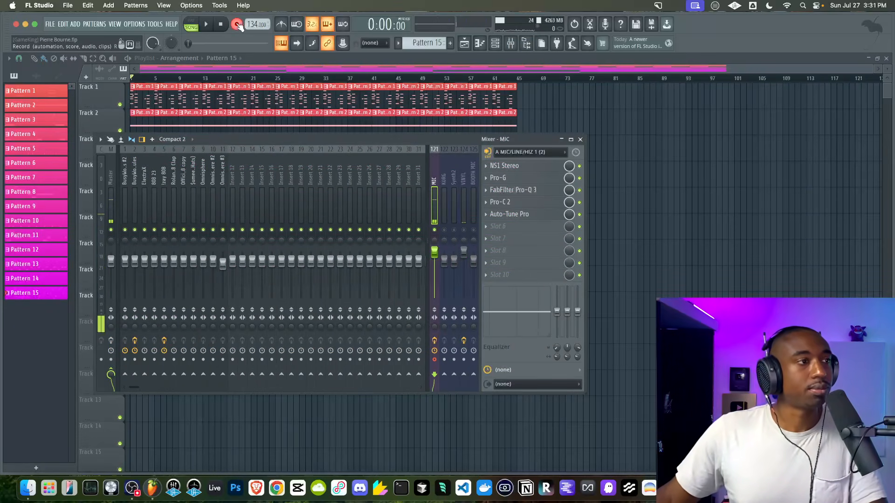
right_click(639, 189)
key(space)
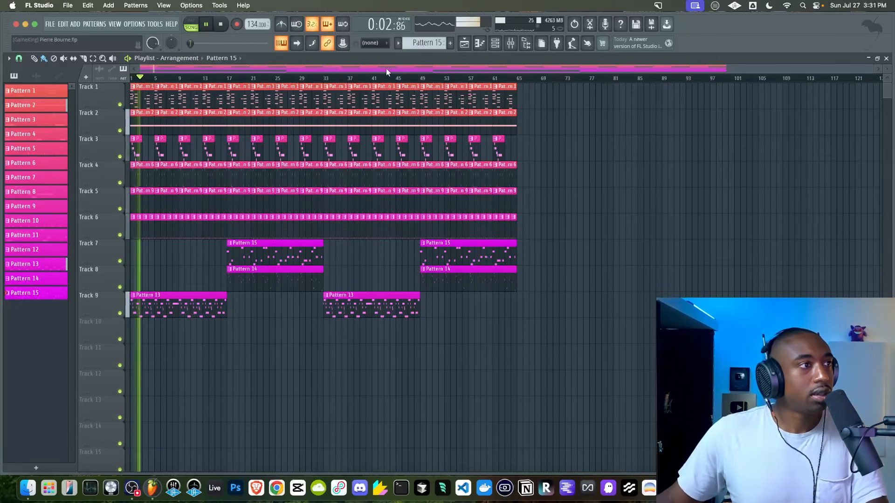
Try Auto-Tune Pro's Formant at 127 during playback, comparing it with Formant switched off.
click(512, 43)
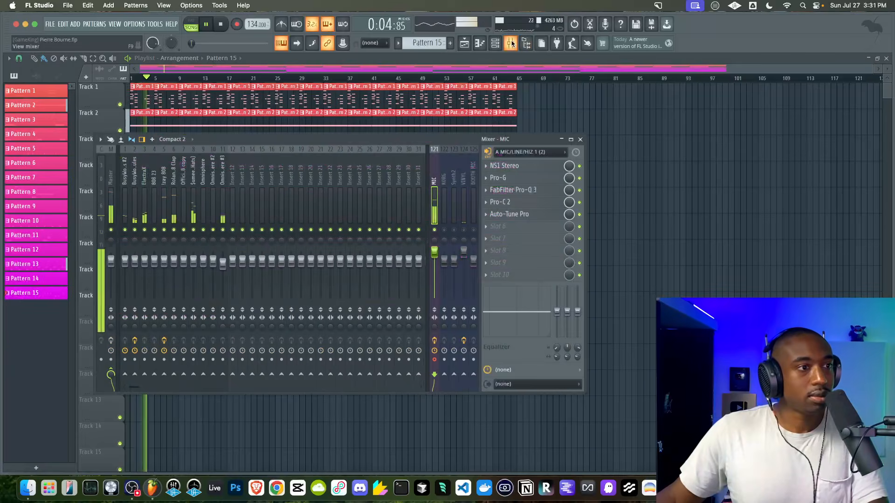
click(536, 217)
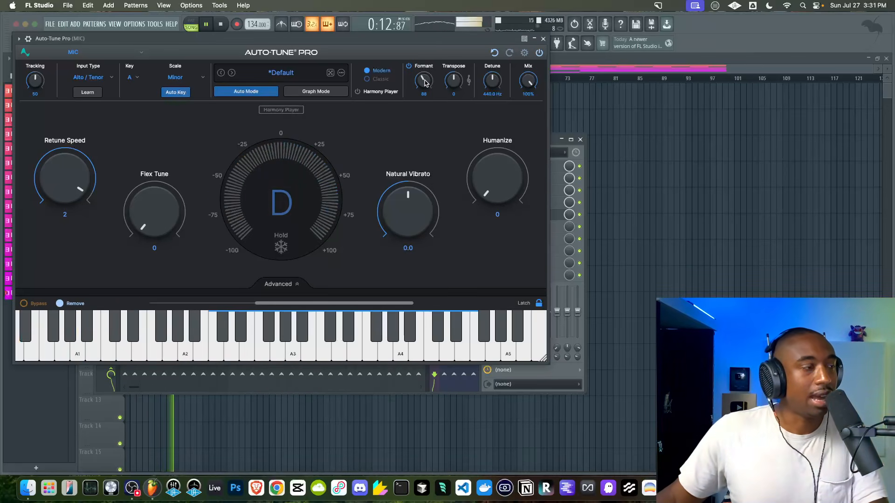
drag(424, 83, 425, 70)
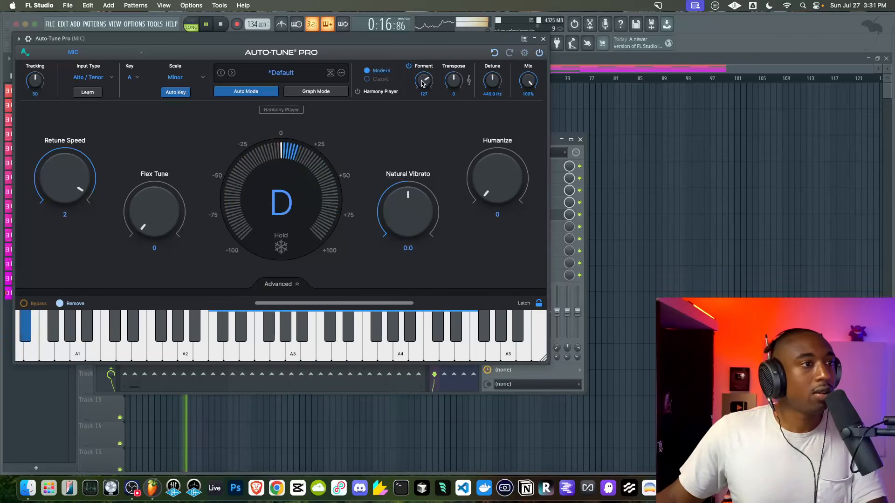
drag(422, 83, 423, 83)
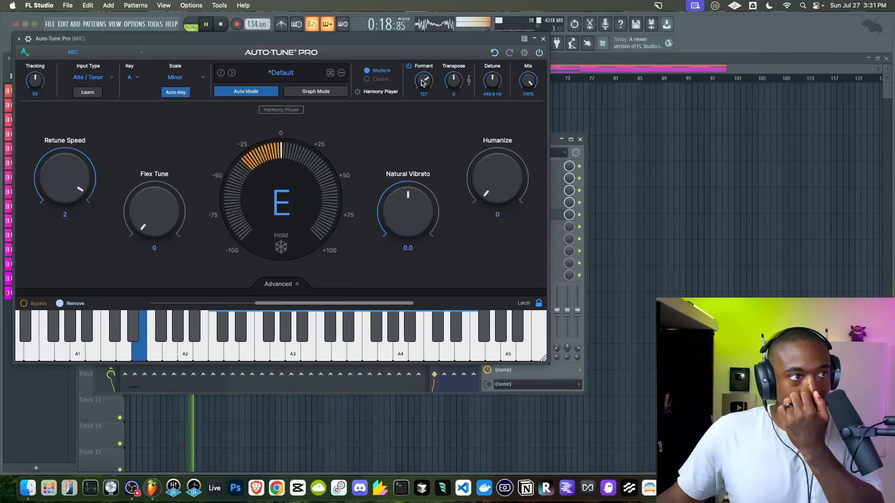
click(409, 67)
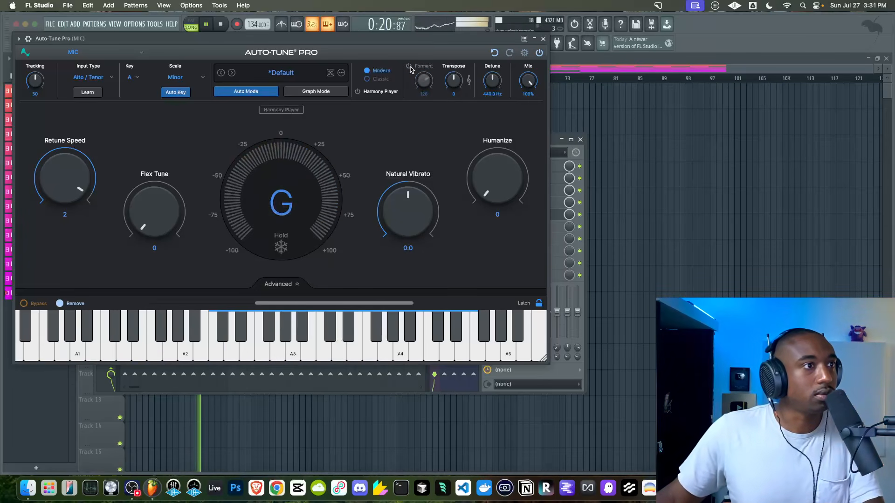
click(409, 67)
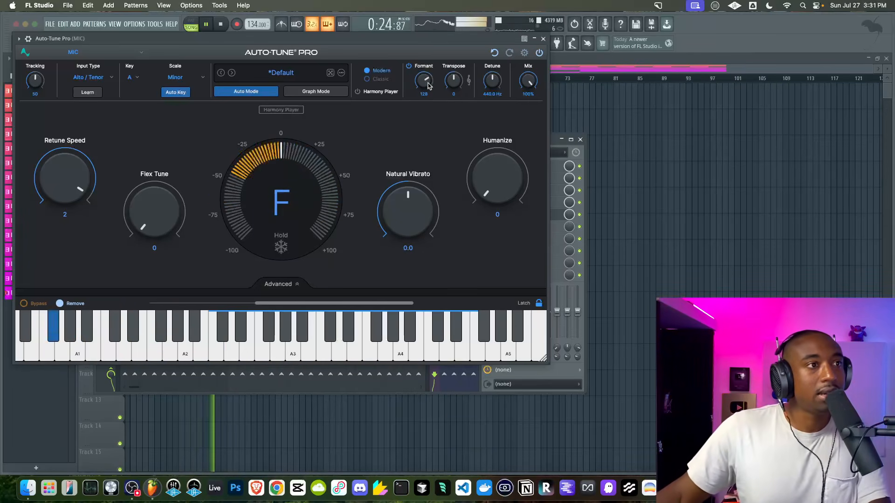
Reset Auto-Tune Pro's Formant to 100, switch it off, and audition the MIC track over the beat.
key(space)
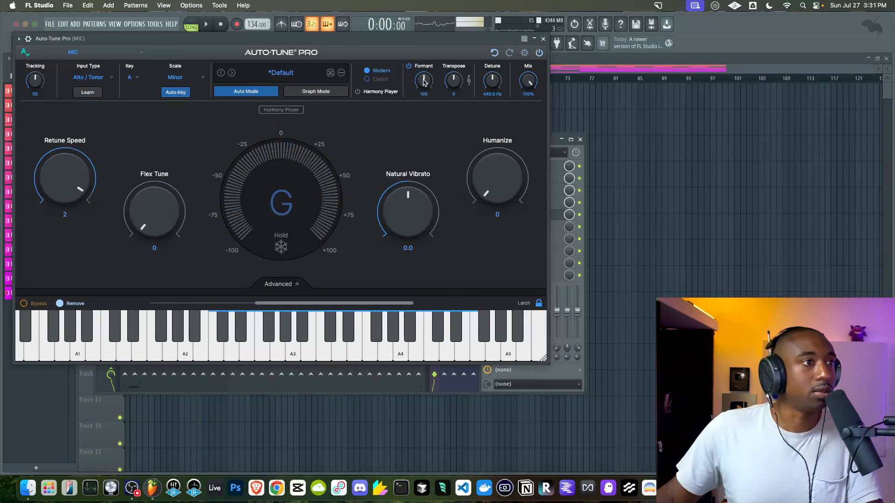
click(407, 67)
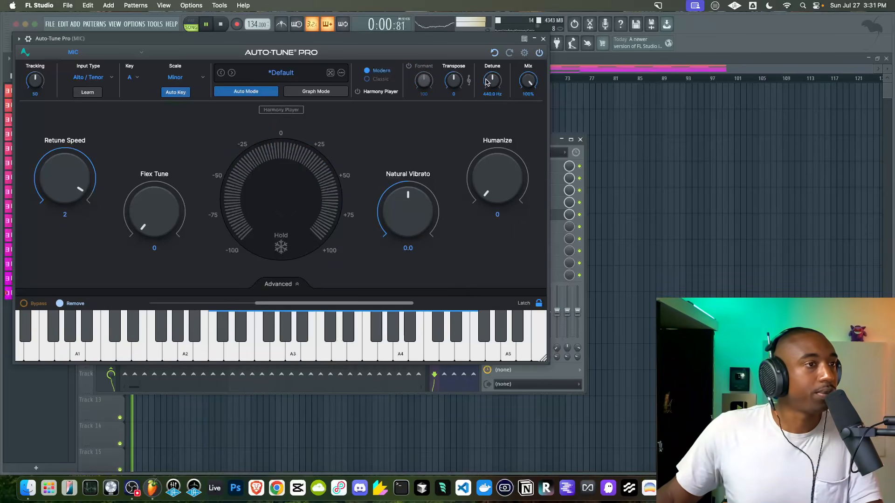
click(543, 39)
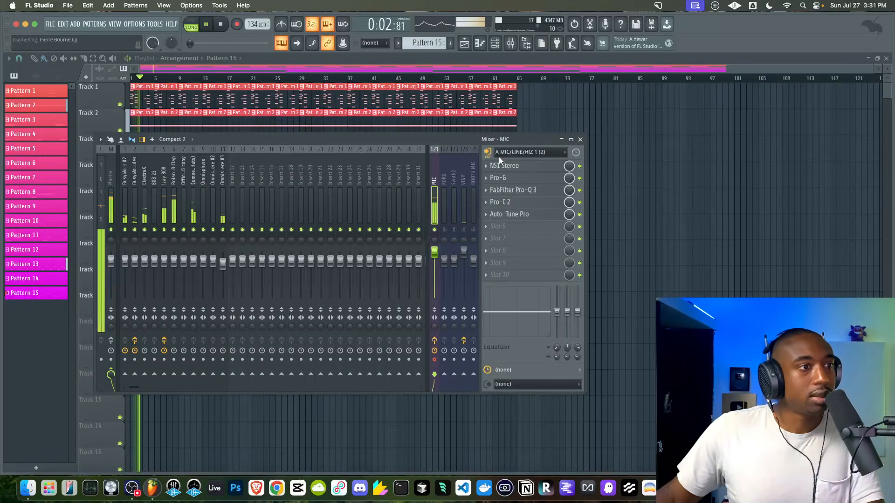
click(580, 139)
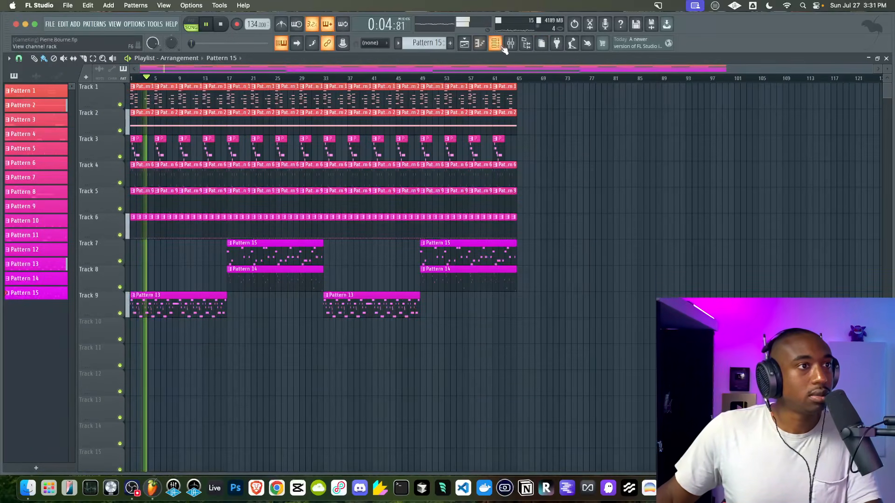
click(511, 43)
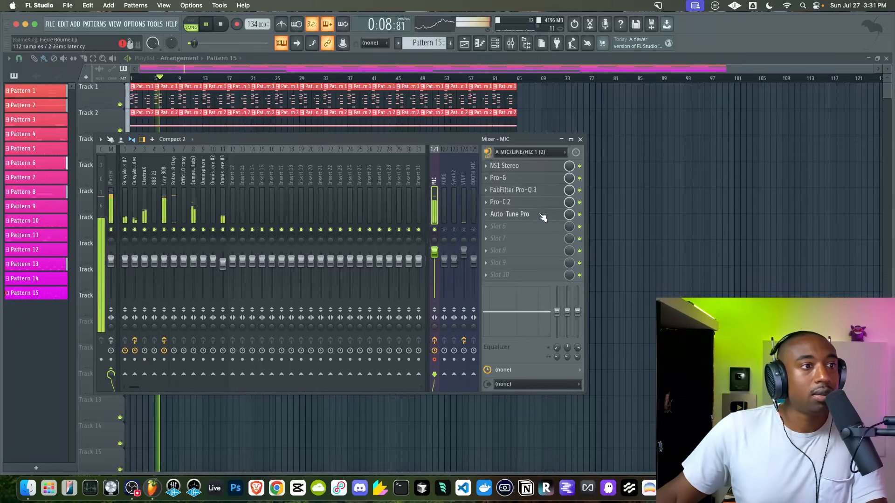
key(space)
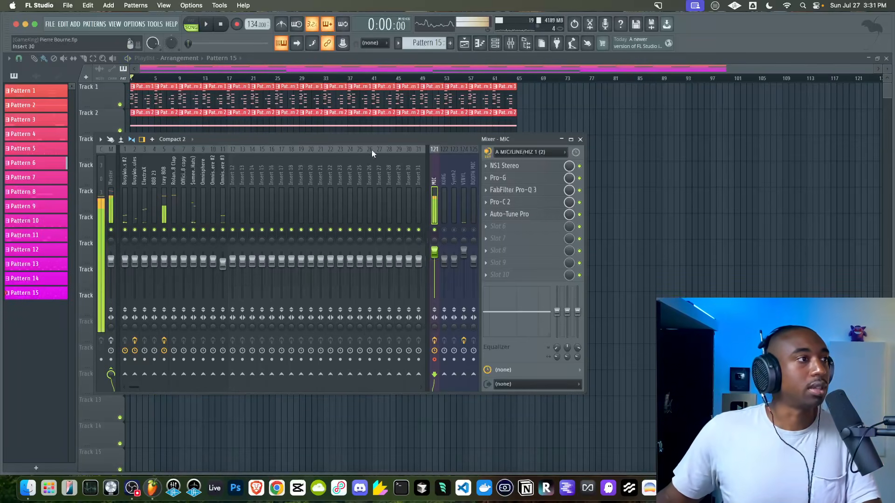
Record a MIC take from the song's start onto Track 10 and trim the clip to end at bar 33.
click(237, 26)
right_click(724, 168)
key(space)
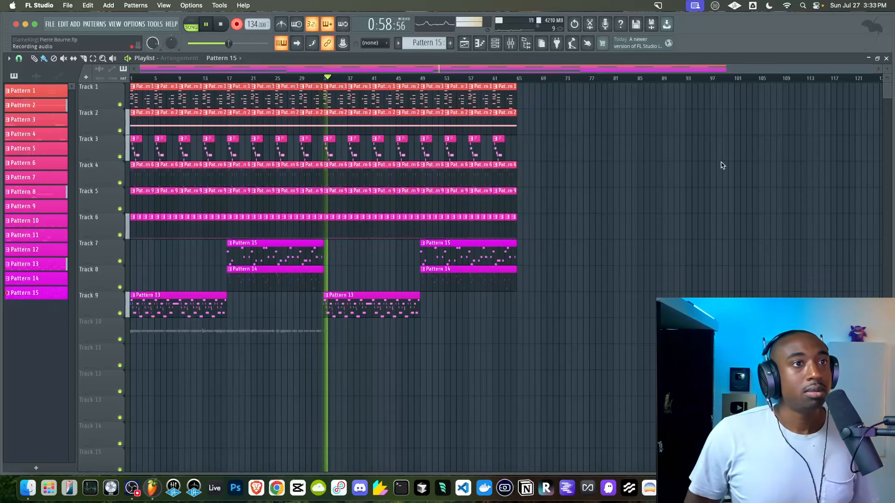
key(space)
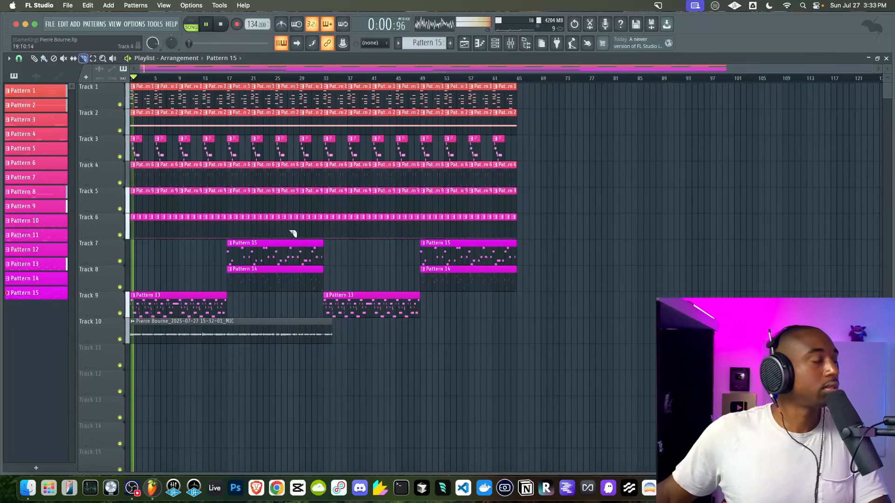
drag(332, 334, 323, 334)
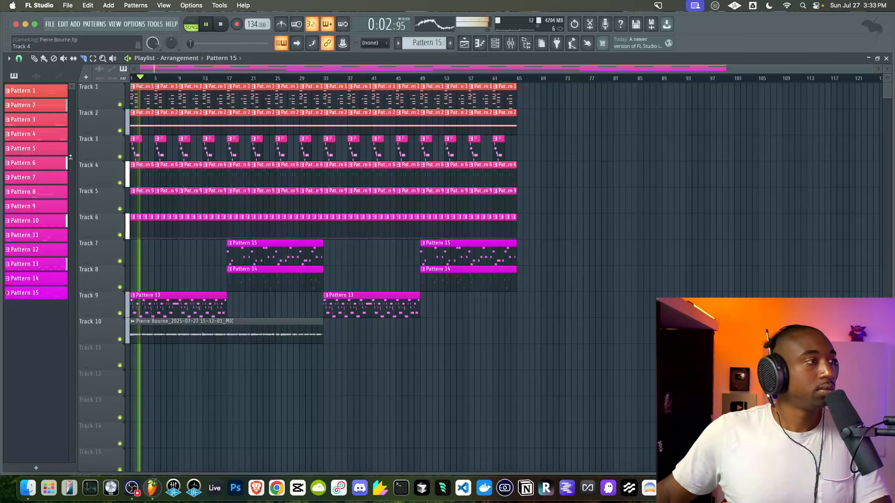
Copy the MIC input track's mixer state, including its effects chain, onto mixer track 12.
double_click(256, 327)
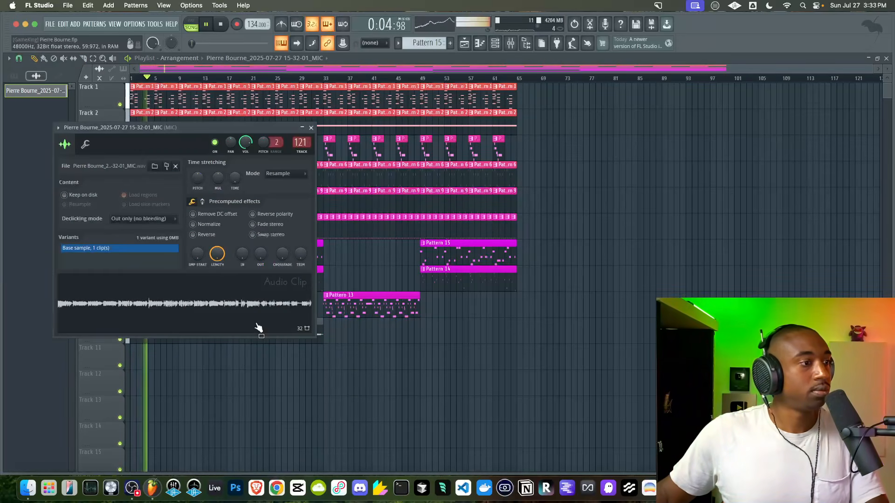
click(514, 43)
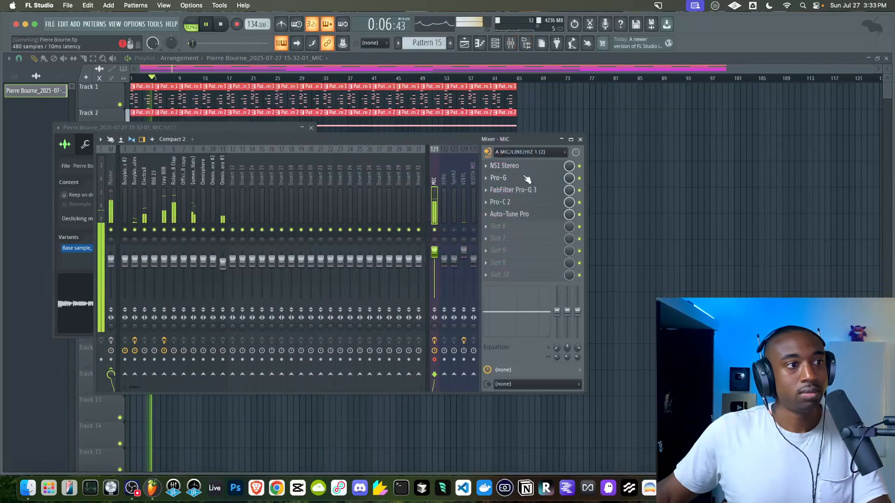
right_click(436, 202)
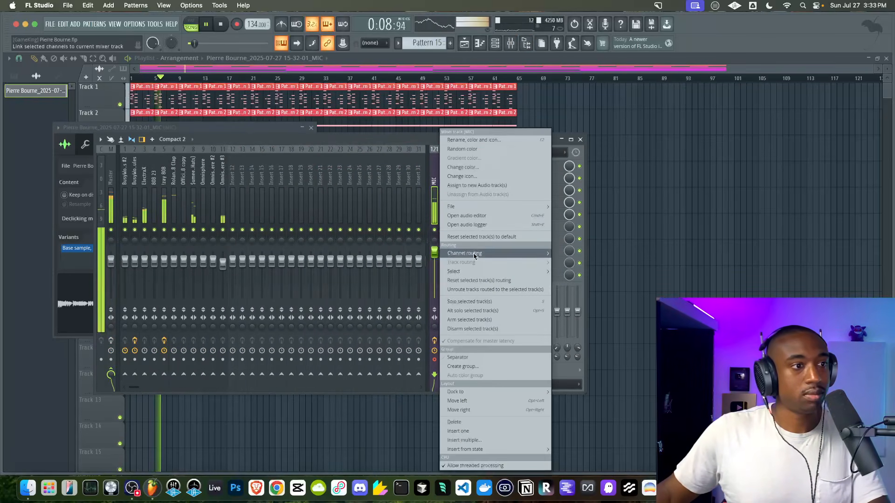
mouse_move(478, 207)
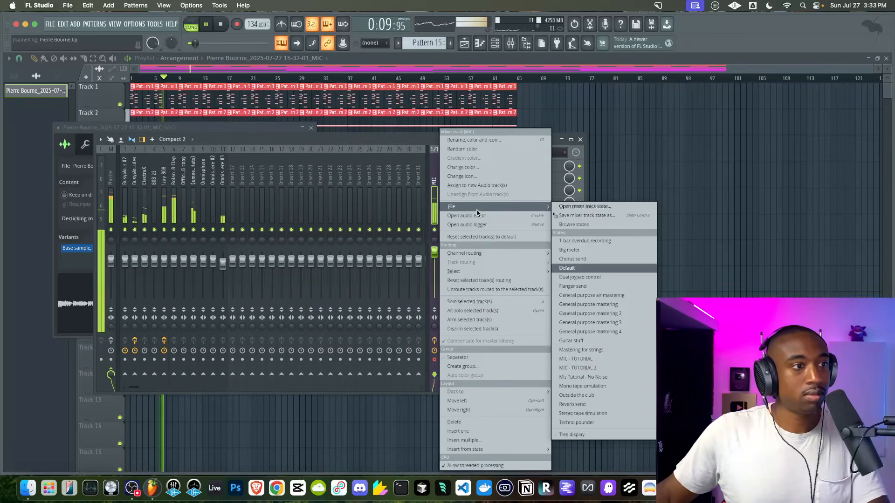
click(578, 216)
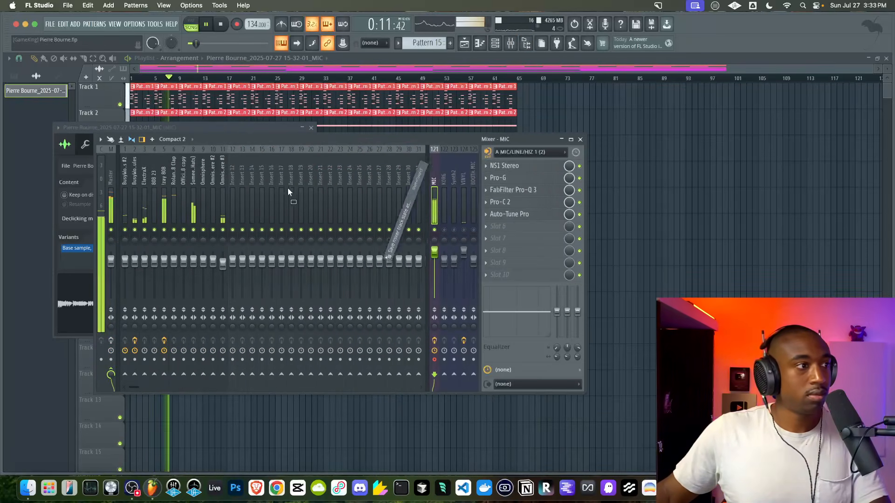
click(233, 188)
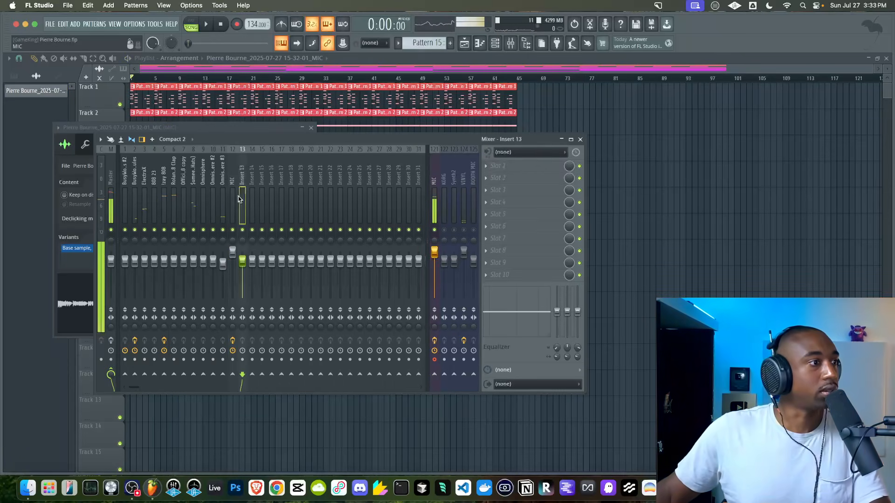
Route the recorded MIC audio clip on playlist Track 10 to mixer track 12.
right_click(620, 205)
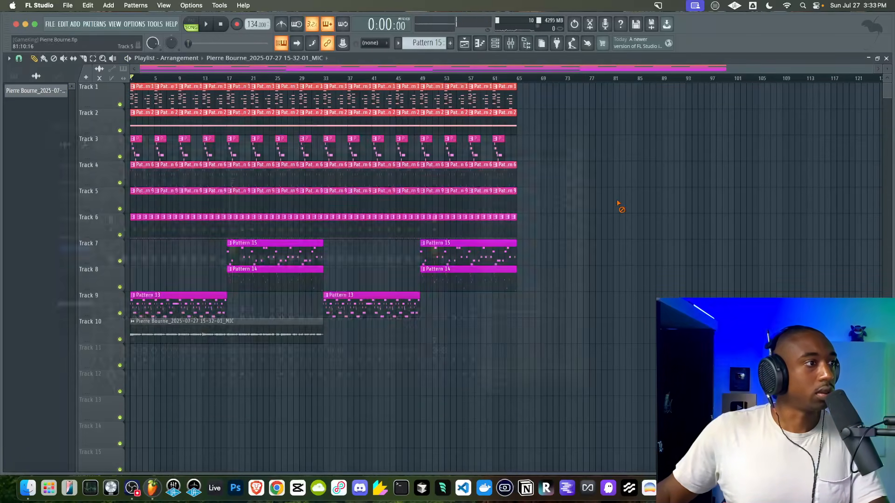
double_click(279, 334)
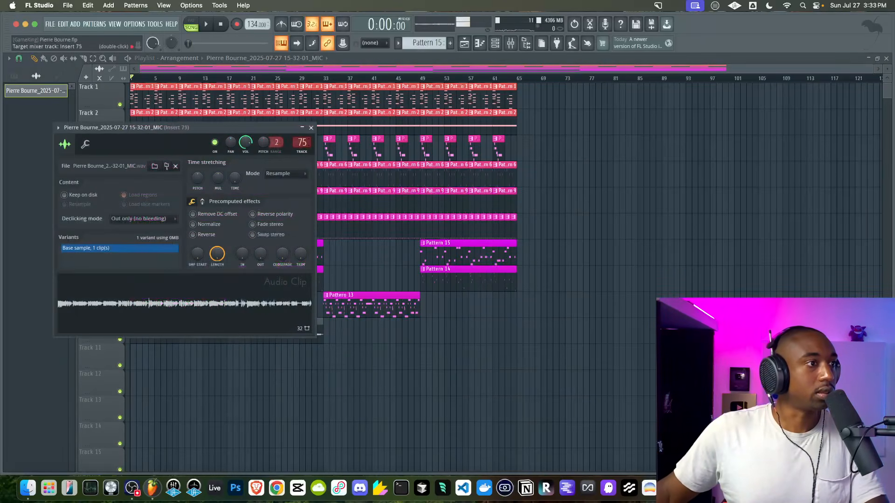
drag(302, 143, 302, 167)
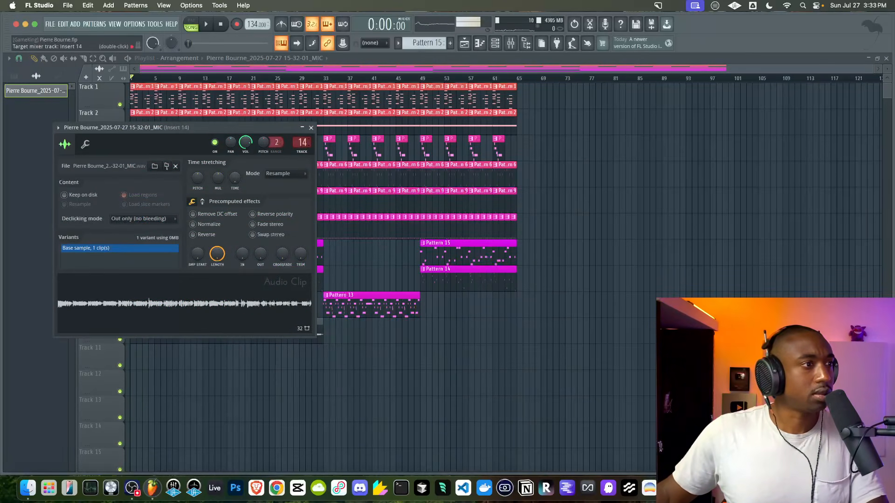
click(311, 128)
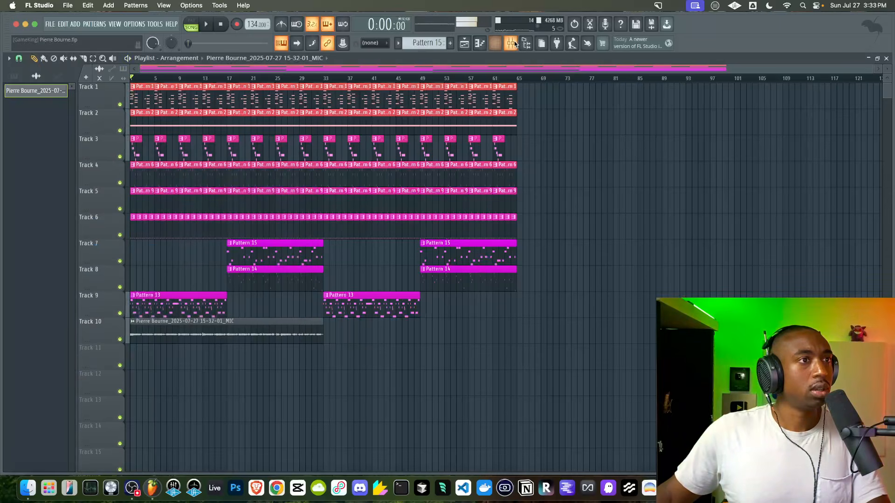
Start playback and bypass Auto-Tune Pro on the MIC input track 121.
click(511, 44)
key(space)
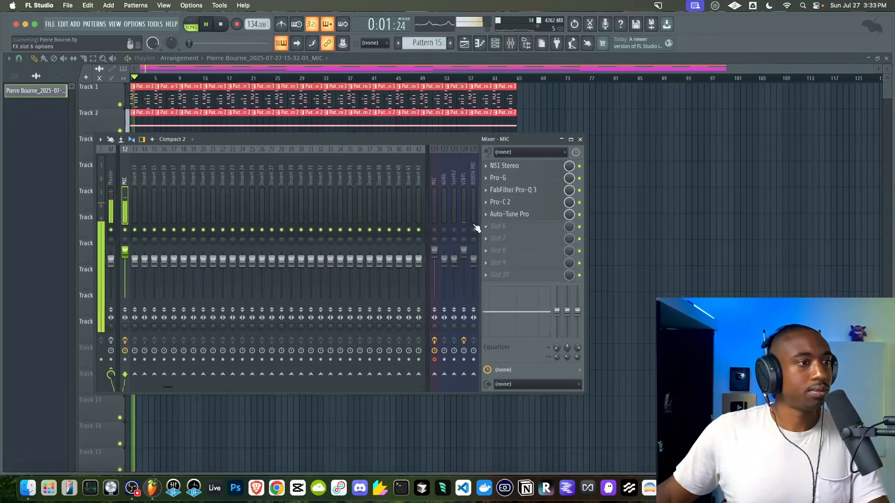
click(435, 230)
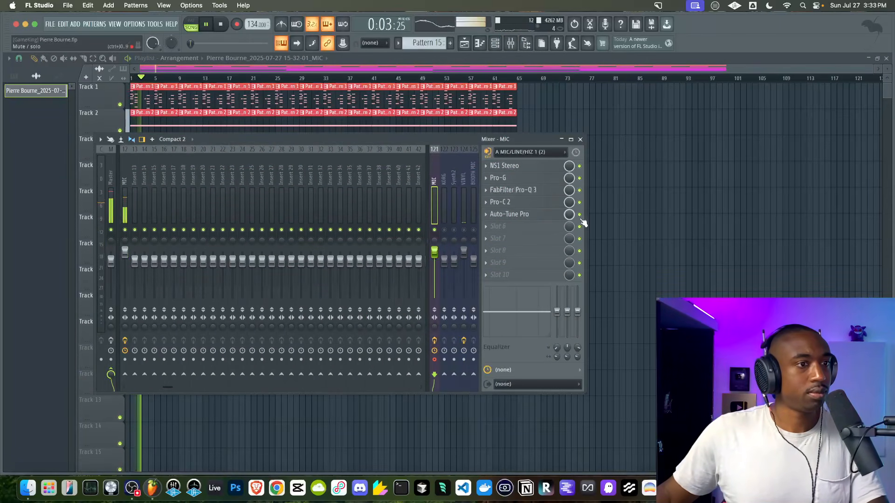
Raise the low-cut band's frequency in FabFilter Pro-Q 3 on mixer track 12 during playback.
click(136, 187)
click(127, 187)
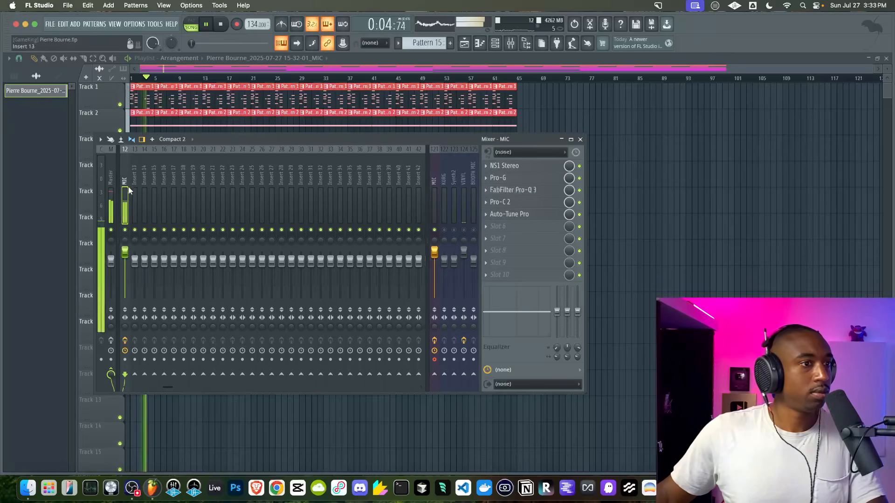
click(535, 191)
mouse_move(149, 128)
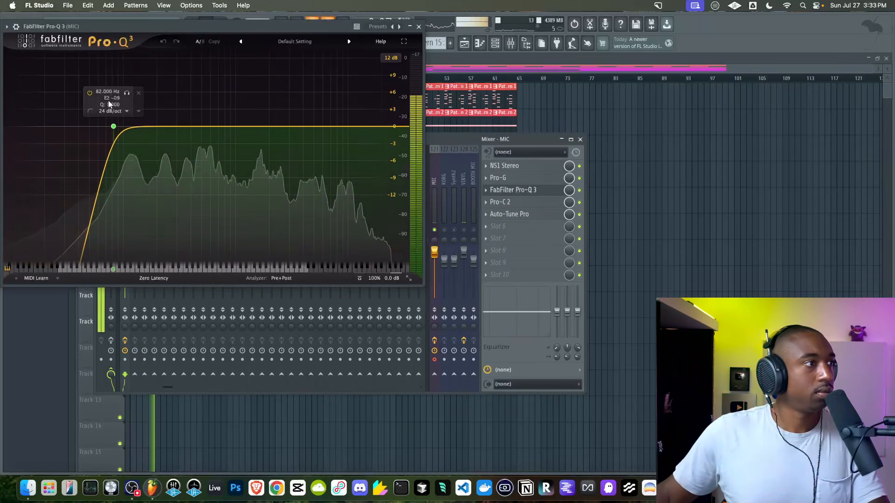
click(113, 127)
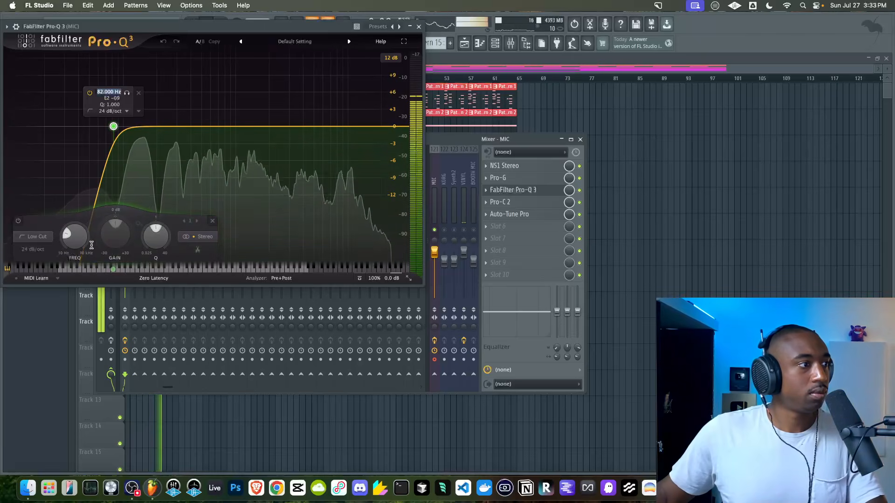
drag(77, 237, 78, 215)
click(419, 27)
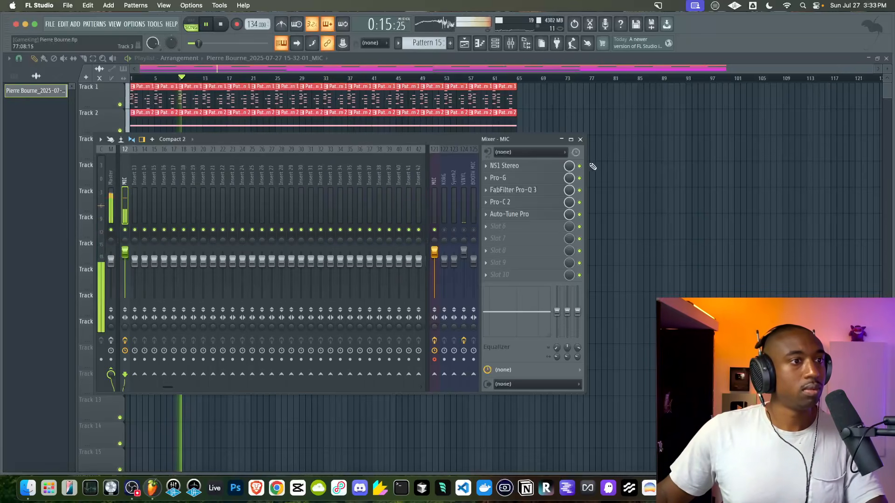
Add Fruity Delay 3 to slot 6 of mixer track 12 and set its delay model to Ping pong.
click(436, 199)
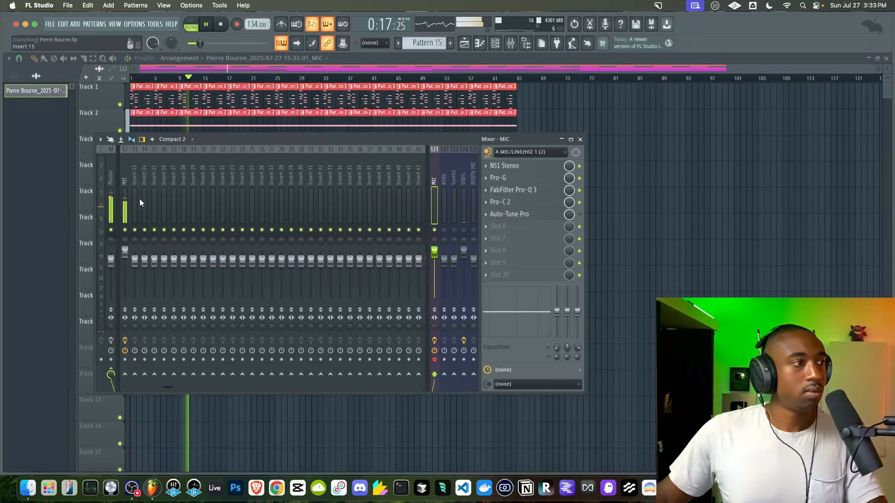
click(118, 199)
click(99, 203)
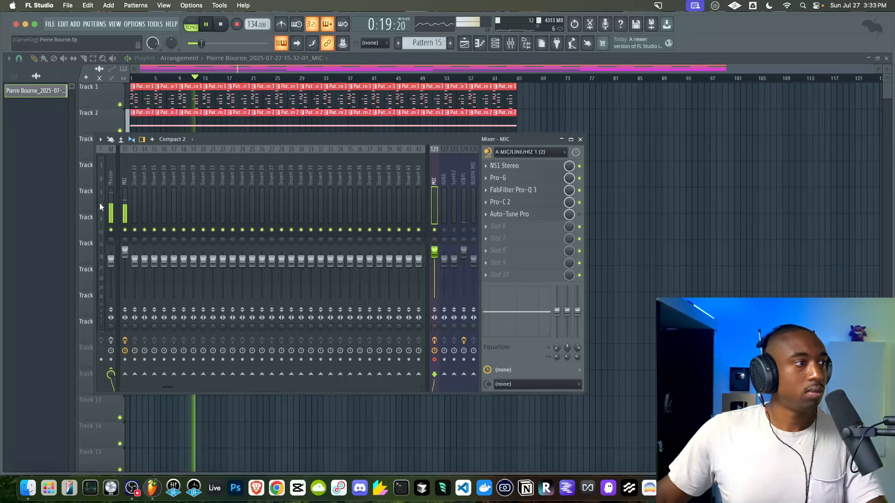
click(233, 198)
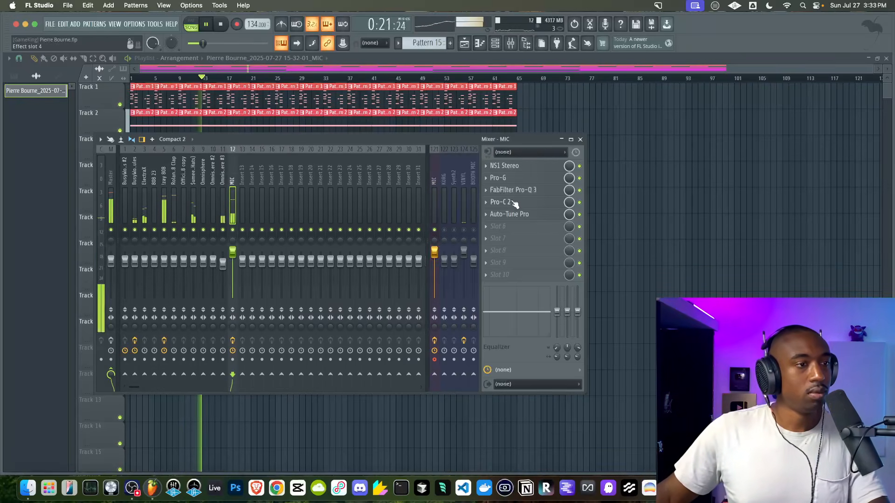
click(511, 234)
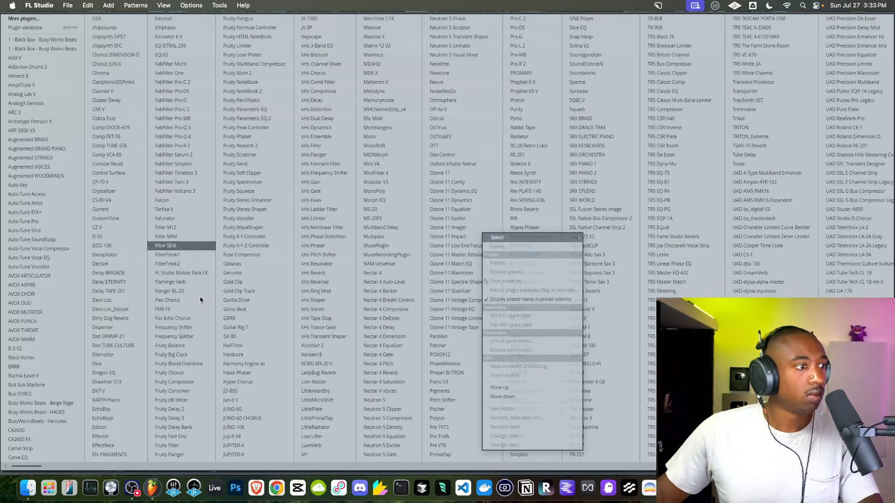
click(170, 418)
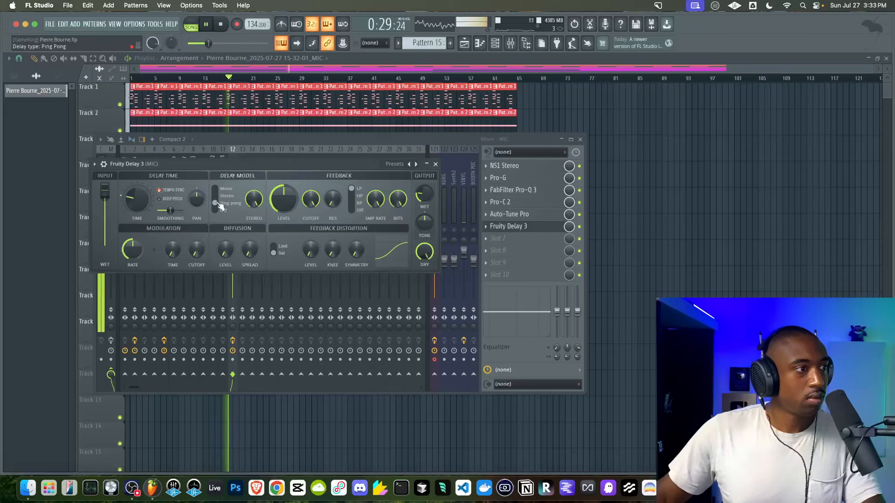
Set Fruity Delay 3's feedback filter to HP, lower its cutoff, and set the output wet level to 19.5%.
click(353, 195)
drag(311, 199, 311, 238)
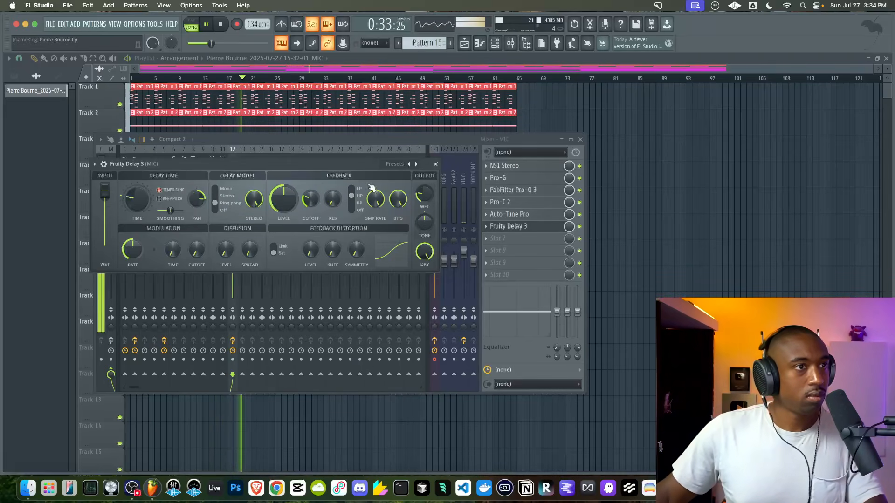
drag(430, 191, 431, 198)
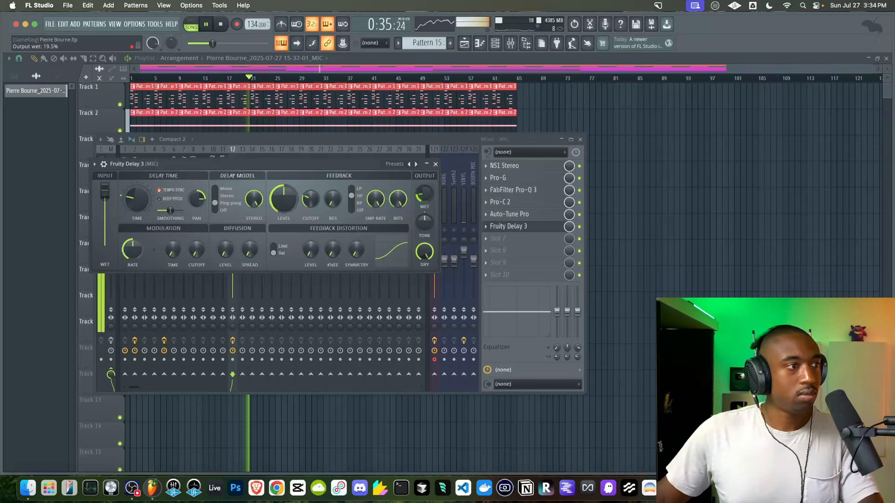
click(436, 164)
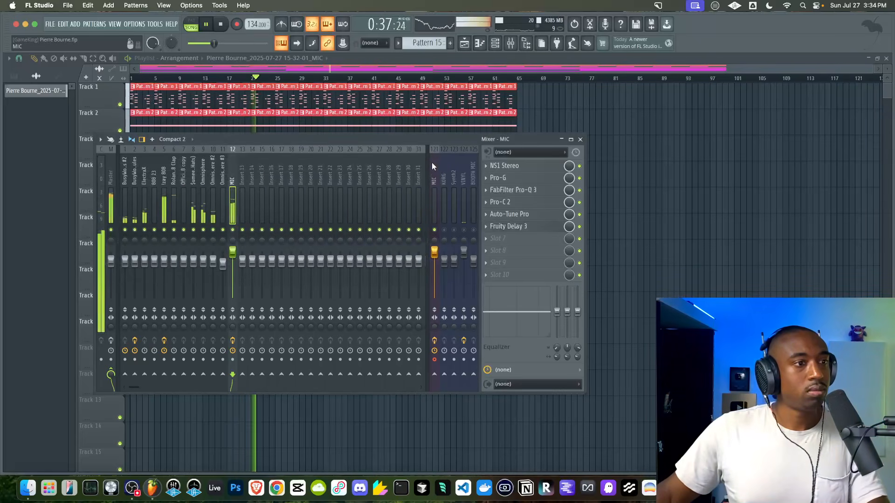
click(527, 228)
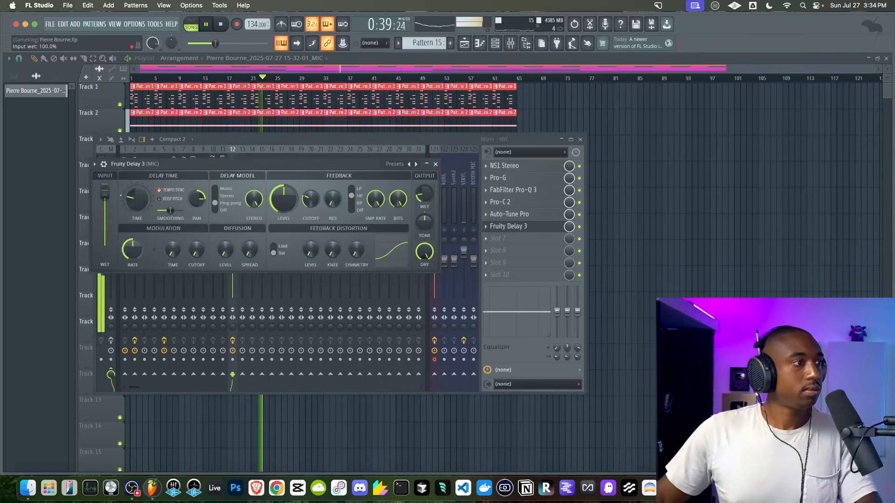
click(436, 165)
click(580, 139)
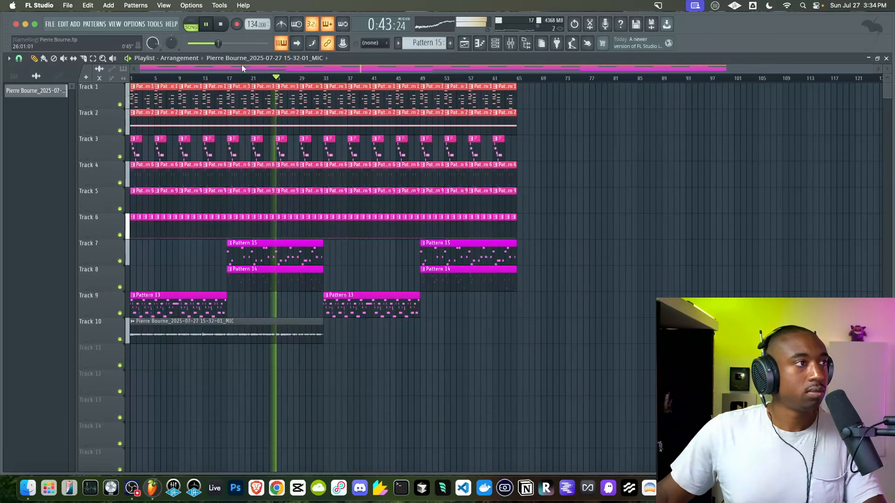
Stop playback and check the device and buffer length in the Audio settings.
key(space)
click(134, 24)
click(154, 52)
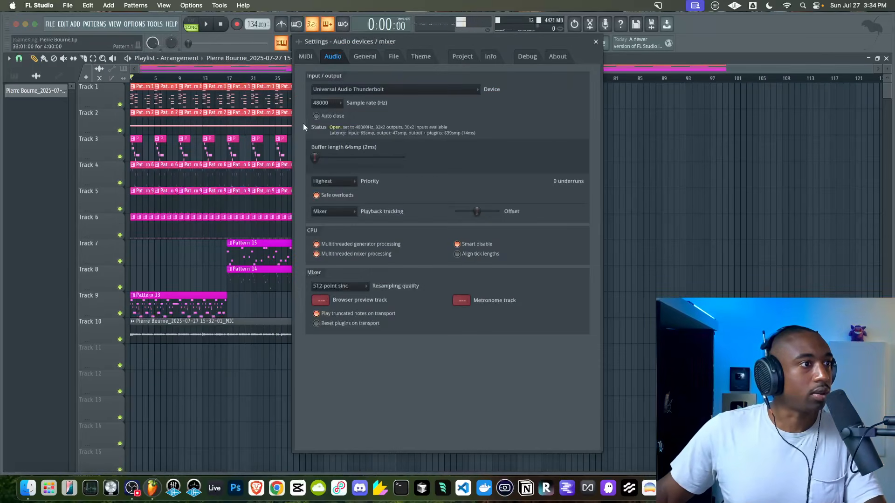
click(596, 41)
Replay the song, try Formant at 181 in mixer track 12's Auto-Tune Pro, and switch Formant off.
key(space)
click(511, 43)
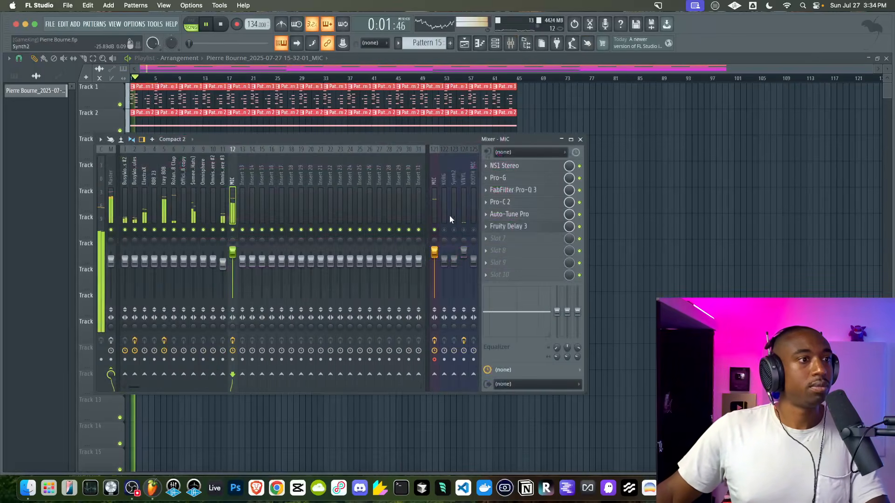
key(F9)
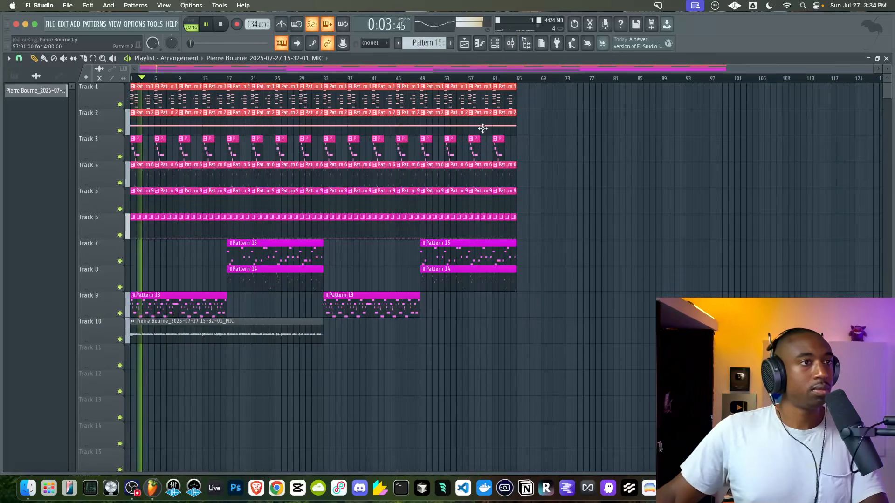
click(510, 43)
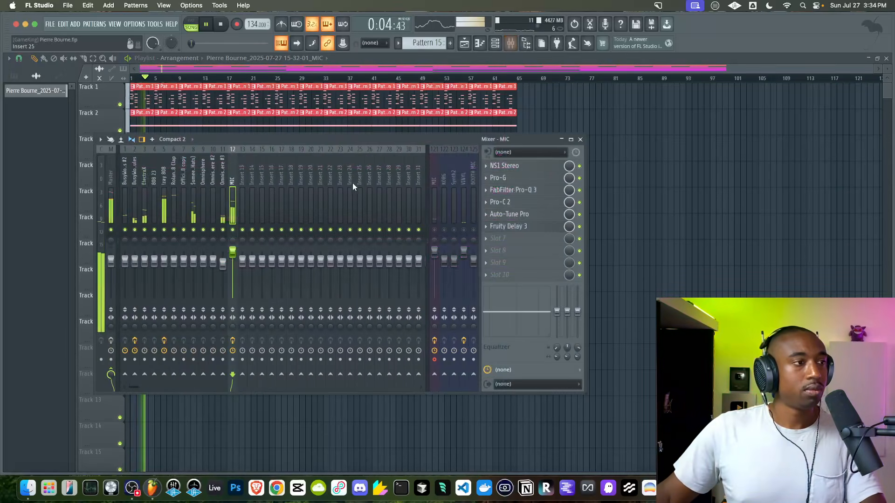
click(518, 216)
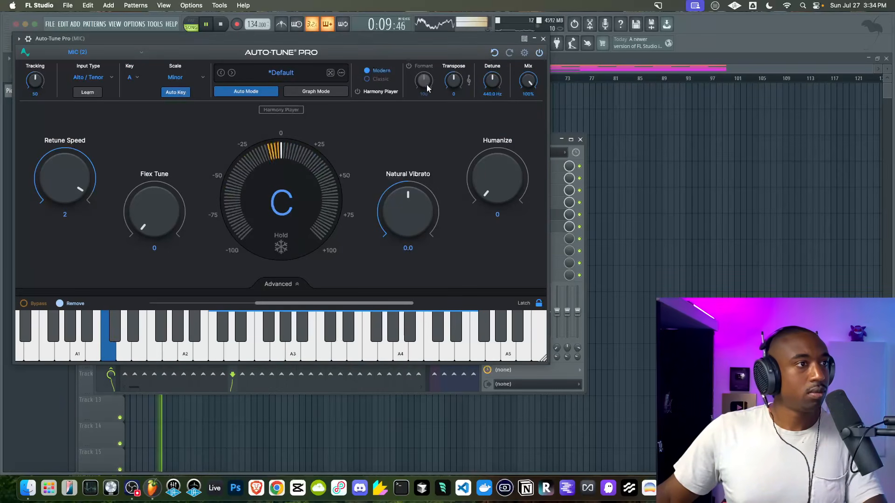
drag(425, 81, 419, 100)
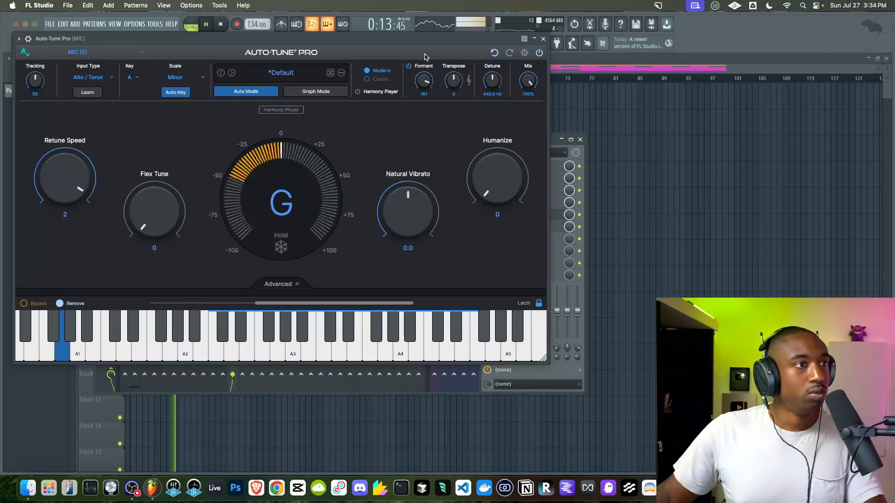
click(409, 66)
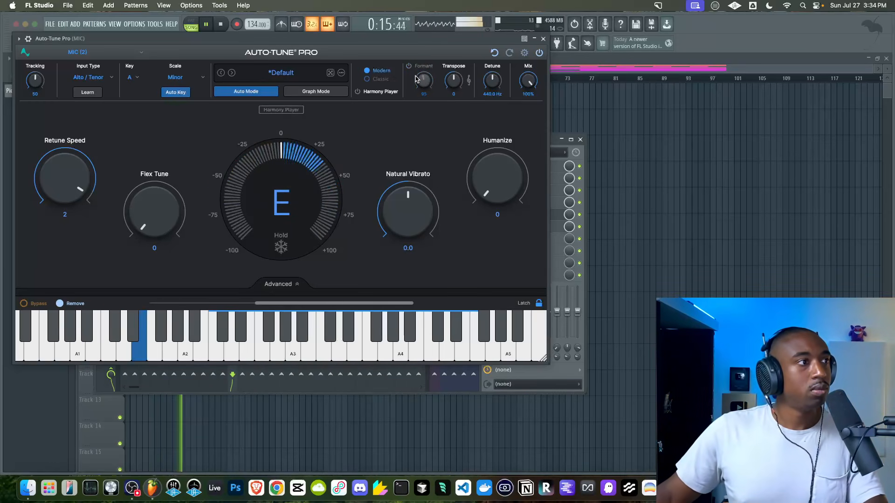
Set Auto-Tune Pro's Input Type to Low Male on mixer track 12.
click(88, 77)
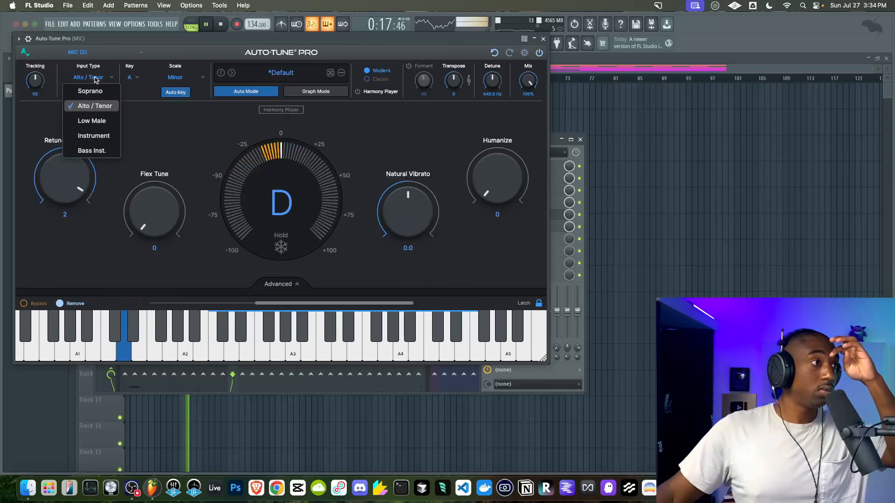
click(93, 121)
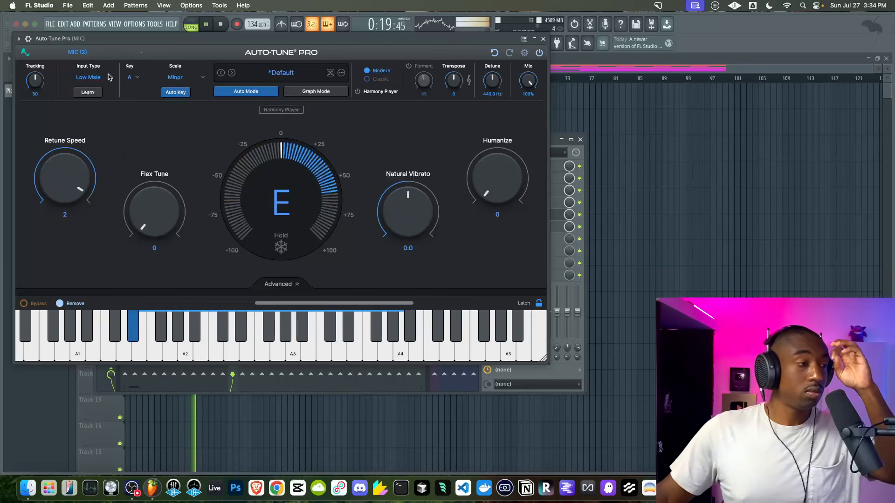
Set Auto-Tune Pro's Retune Speed to 12 on mixer track 12, keeping the Input Type at Low Male.
click(99, 78)
click(92, 121)
drag(60, 184, 54, 201)
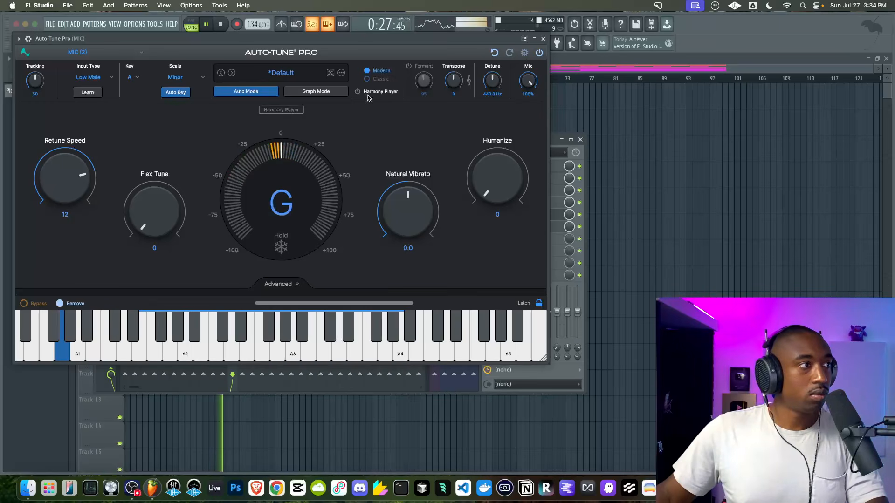
click(543, 39)
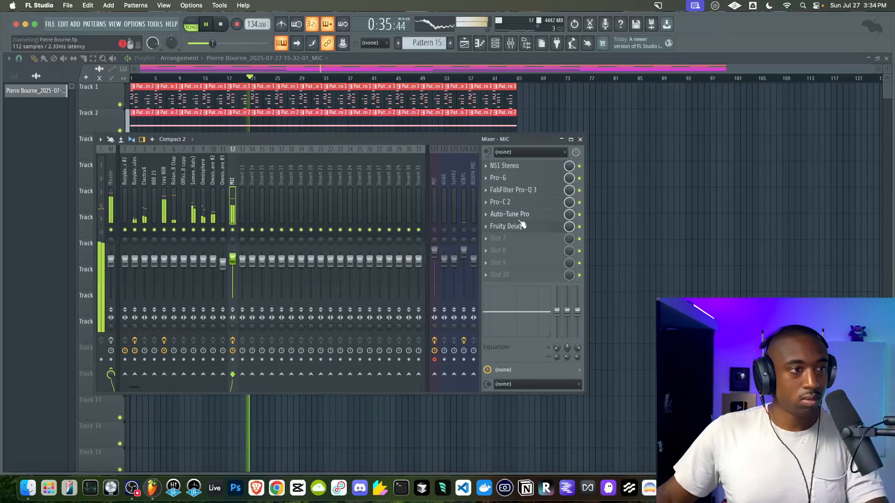
Rename mixer track Insert 13 as REVERB.
right_click(242, 219)
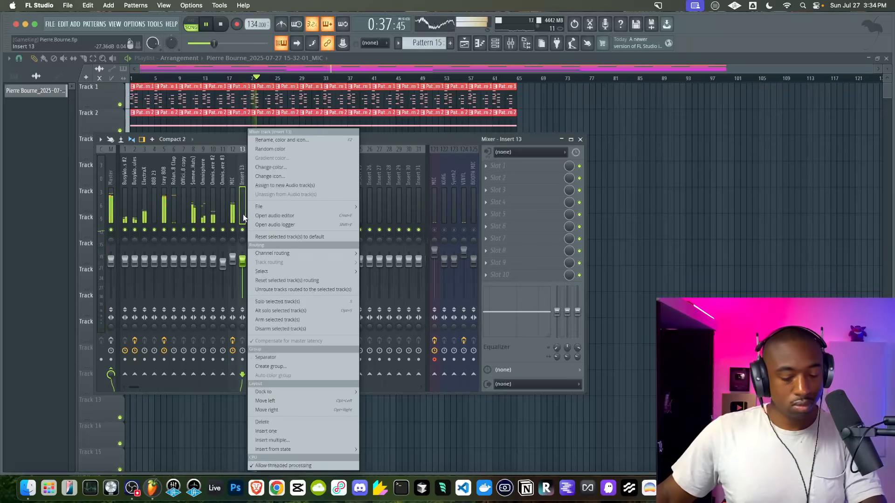
key(F2)
text(RE)
key(Return)
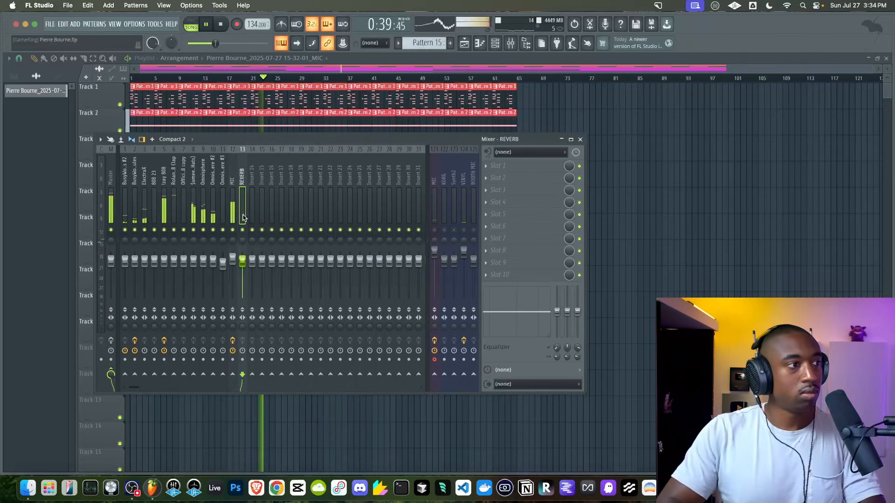
Cut the vocal clip on playlist Track 10 at bar 25, remove the remainder, and return to the Draw tool.
key(F9)
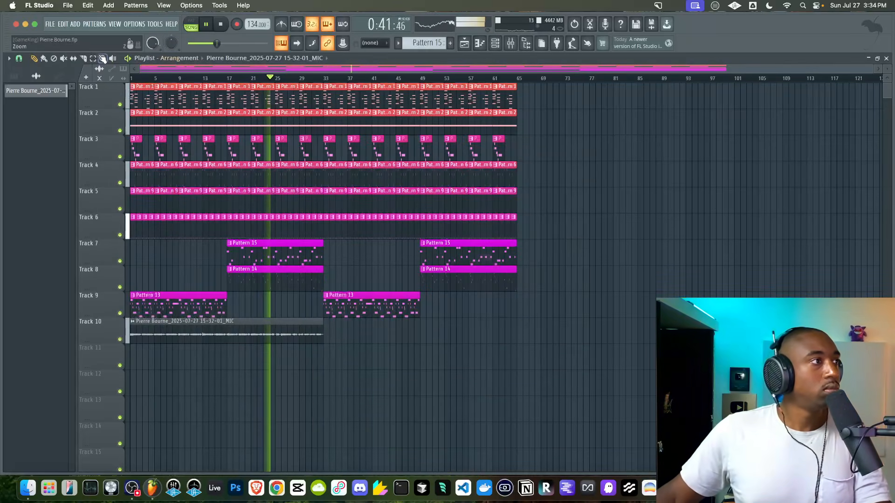
click(84, 59)
drag(275, 322, 275, 344)
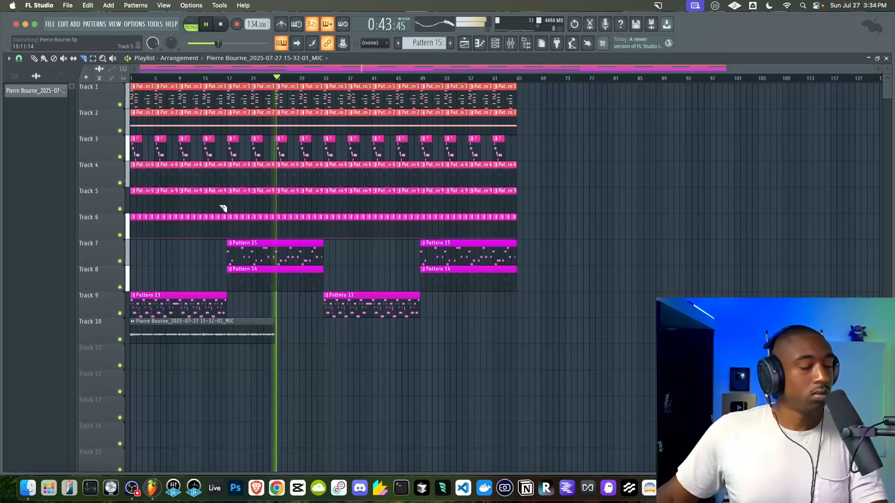
click(37, 61)
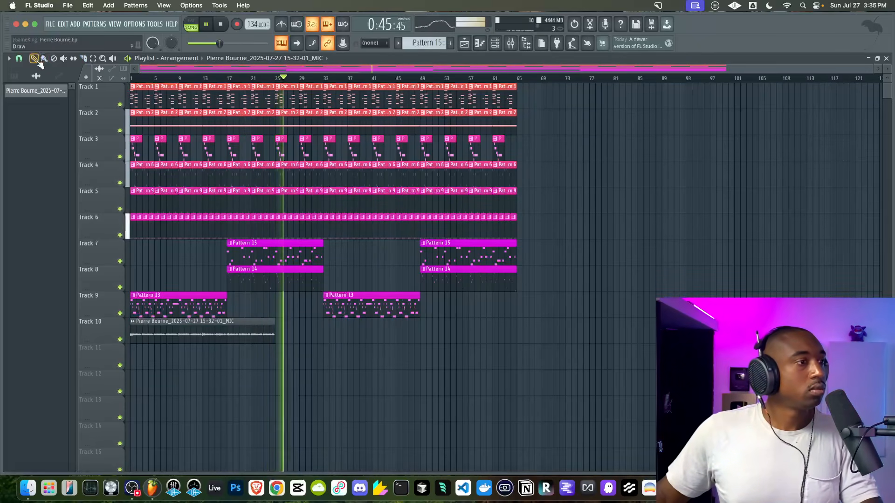
Load ValhallaVintageVerb in slot 1 of the REVERB track with Mix at 100% and LowCut at 120 Hz.
click(511, 43)
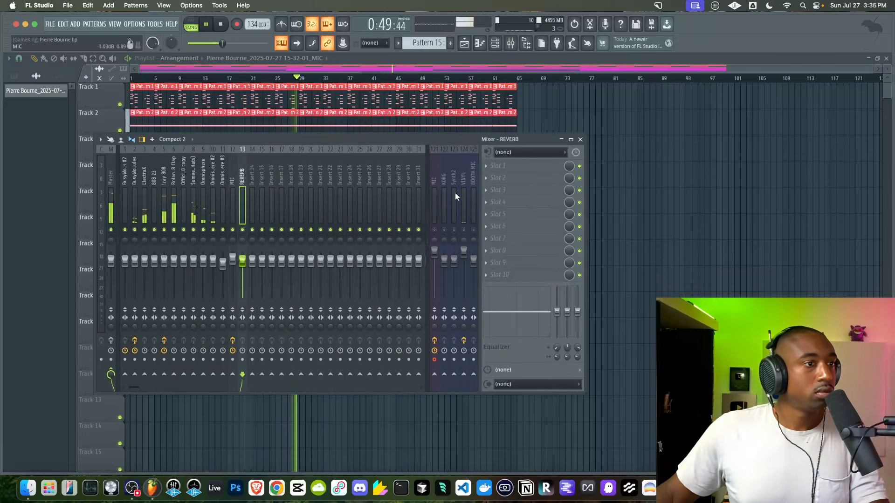
click(503, 168)
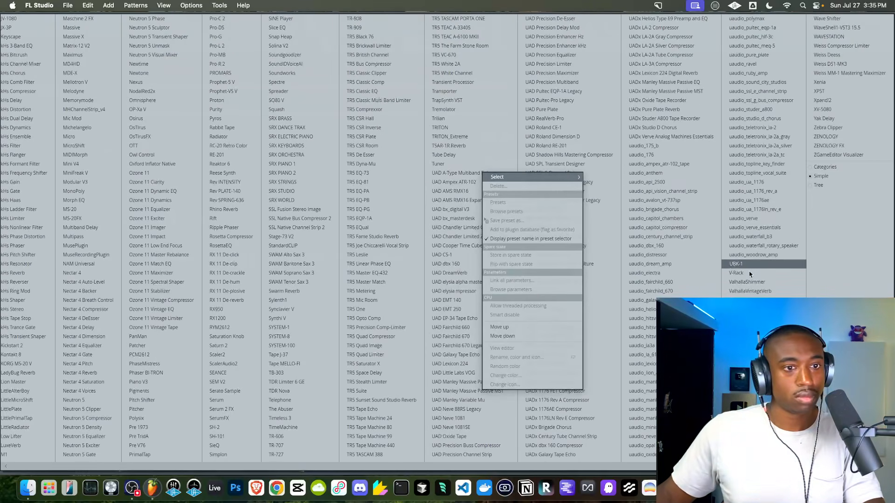
click(760, 291)
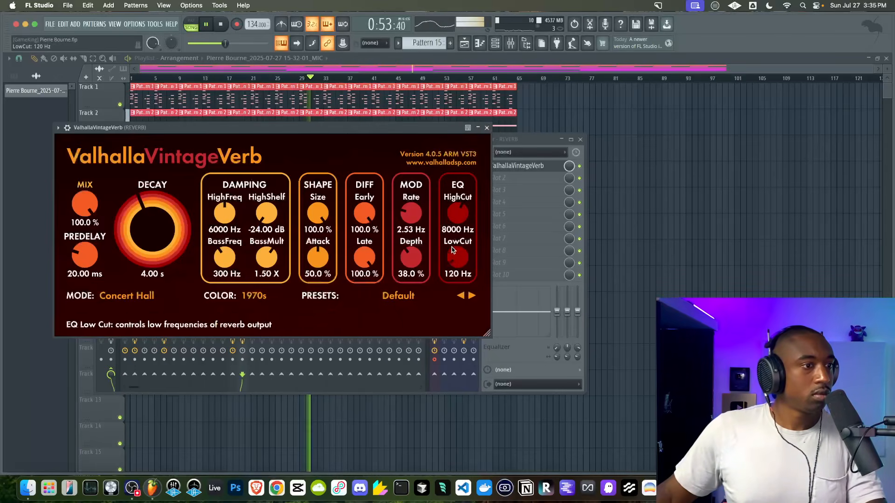
click(487, 128)
Send mixer track 12 (MIC) to the REVERB track at 41%.
click(235, 201)
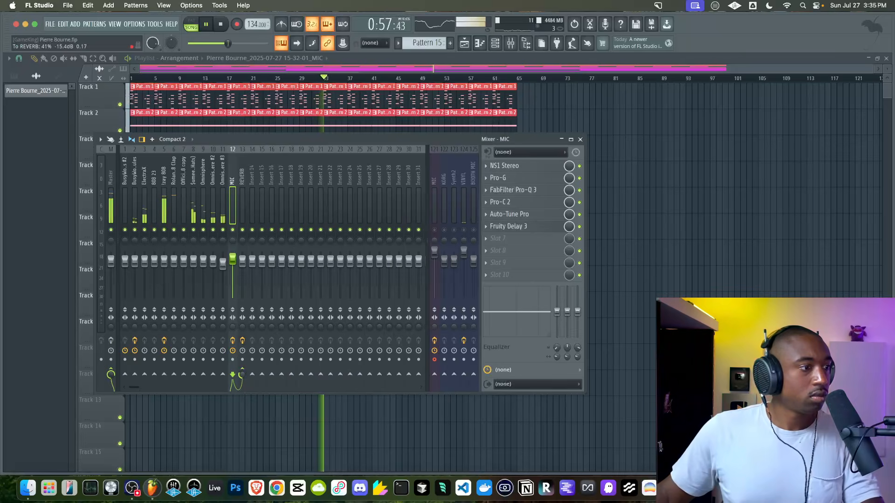
click(518, 46)
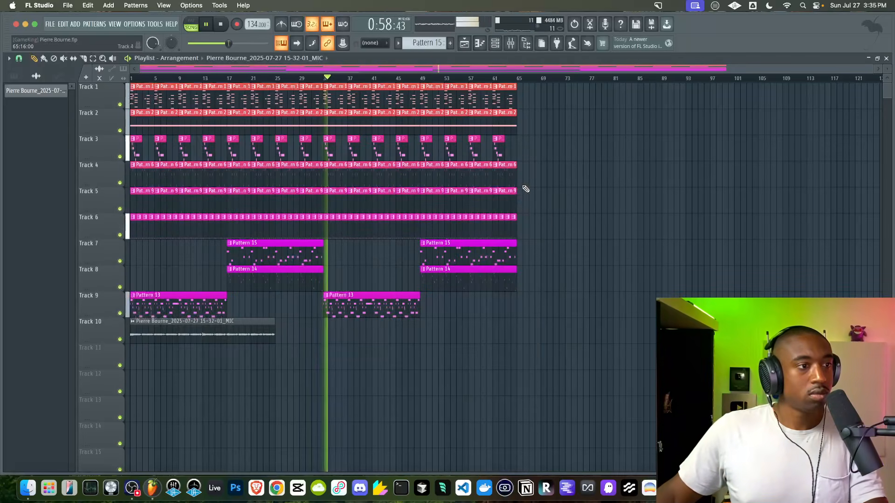
click(519, 47)
Load MHChannelStrip_v4 in slot 2 of the Master track and boost EQ band 5 by 2.3 dB at 125 Hz.
click(110, 199)
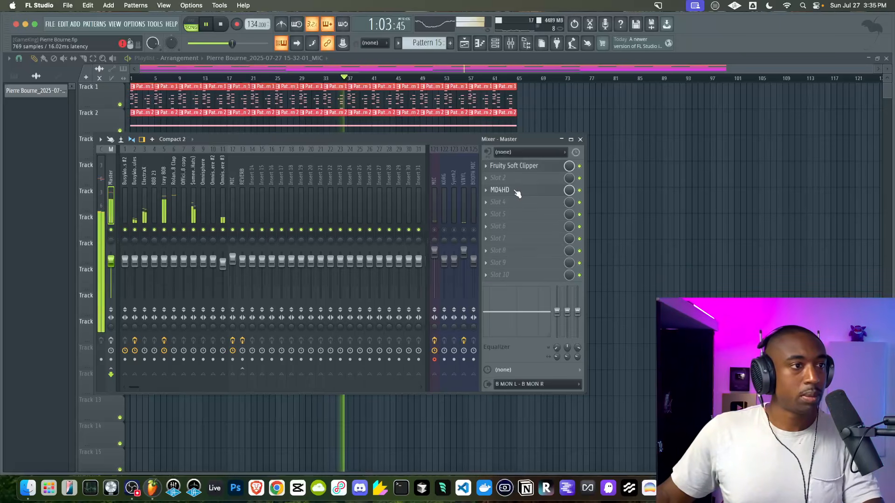
click(513, 180)
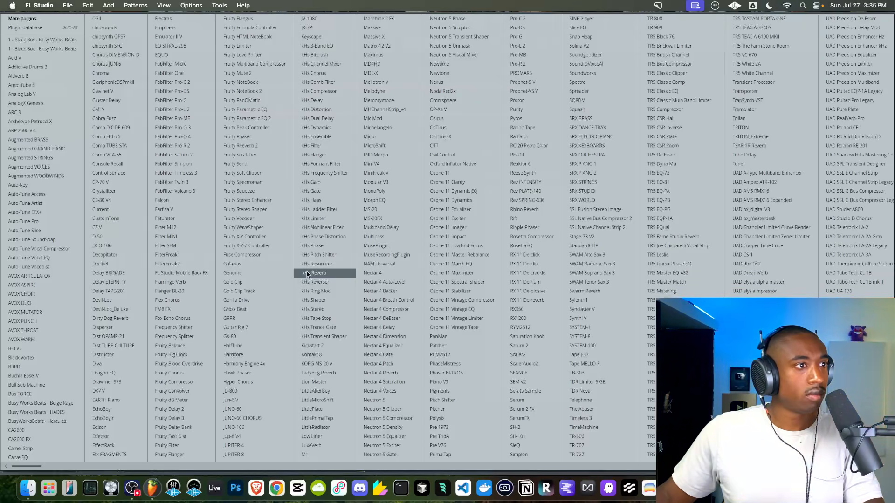
click(393, 109)
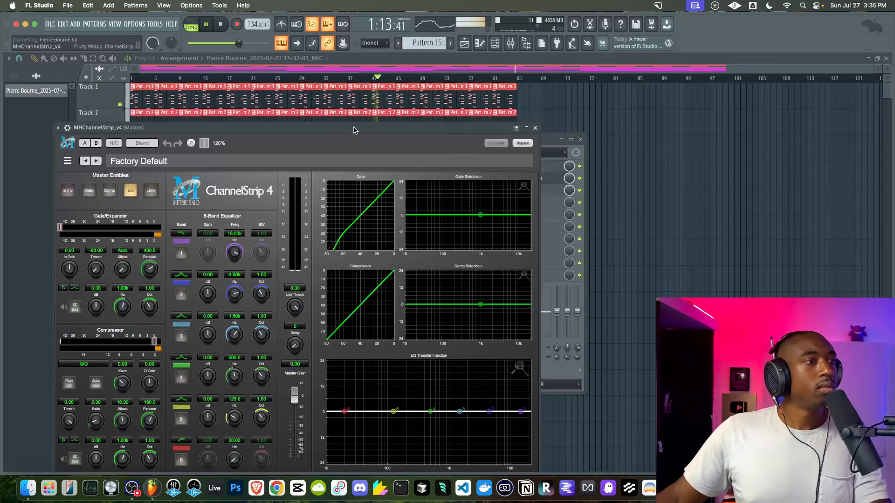
drag(356, 128, 365, 53)
drag(221, 345, 221, 347)
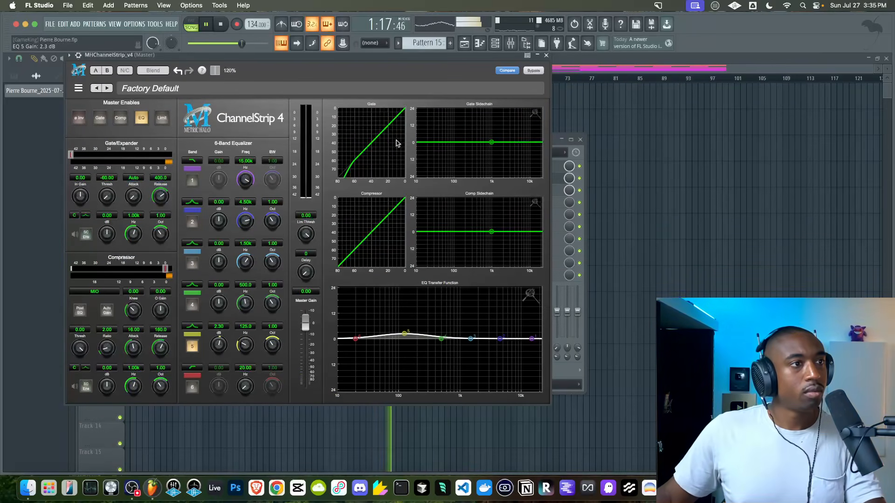
click(547, 56)
Stop playback, check the live MIC input track's effects, and switch off MHChannelStrip_v4 on the Master track.
key(space)
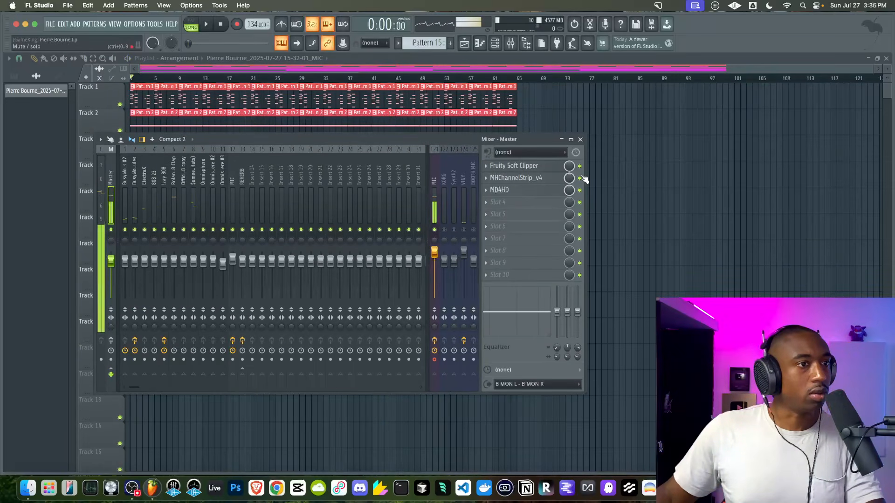
click(436, 205)
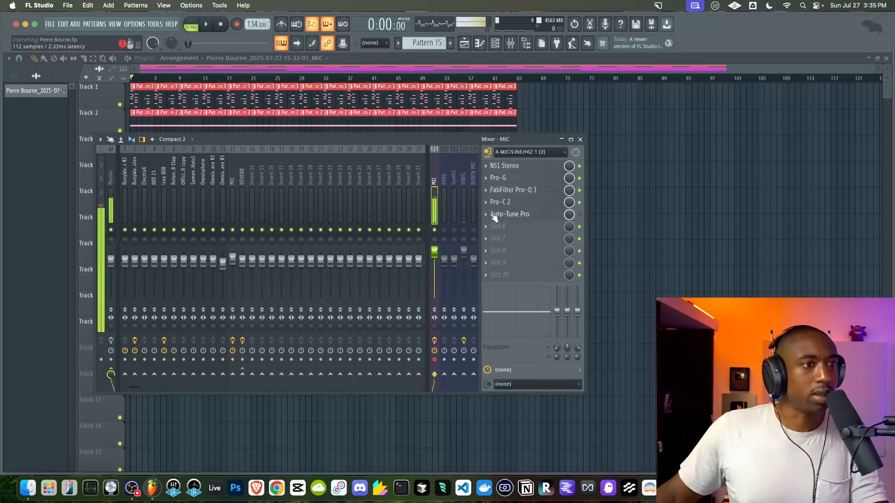
click(110, 215)
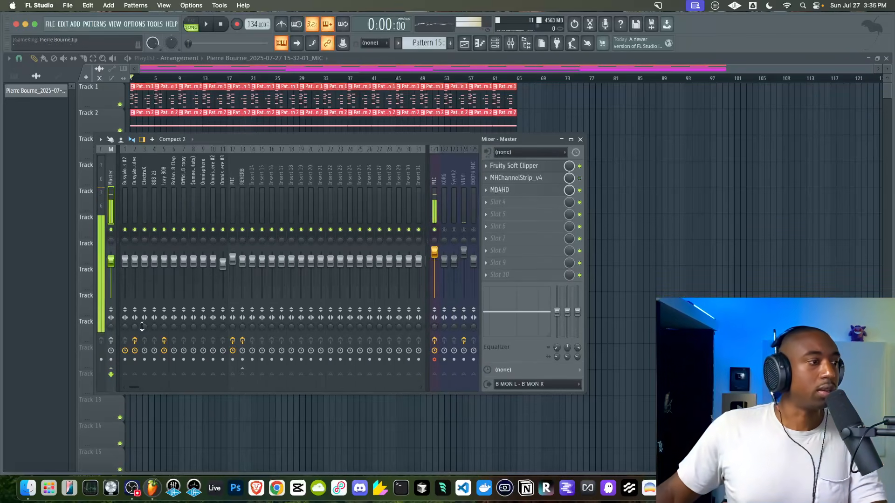
Replay the song and raise mixer track 12's send to REVERB to 52%.
key(space)
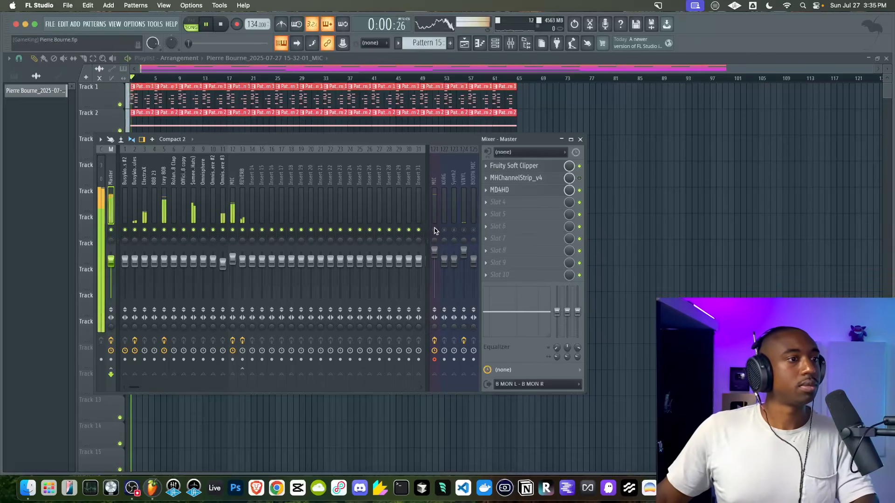
click(233, 191)
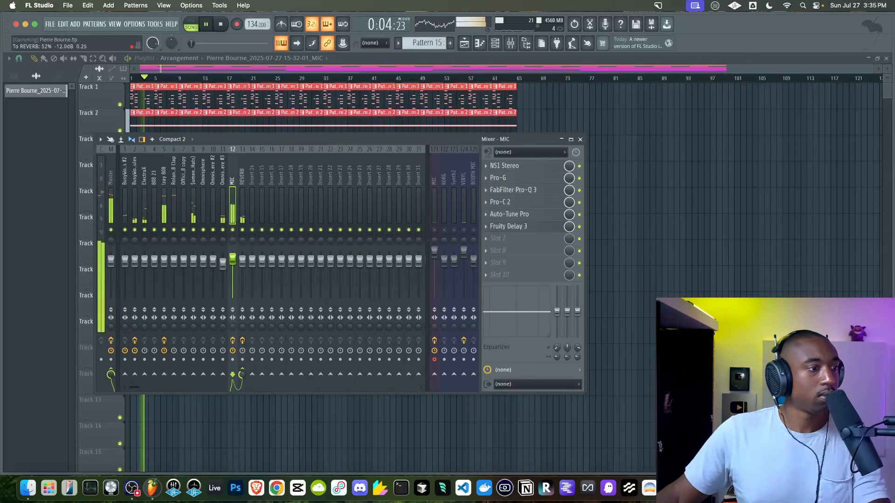
Switch FabFilter Pro-Q 3 on mixer track 12 to Natural Phase and lower its low-cut frequency to about 187 Hz.
click(545, 196)
drag(108, 235, 109, 232)
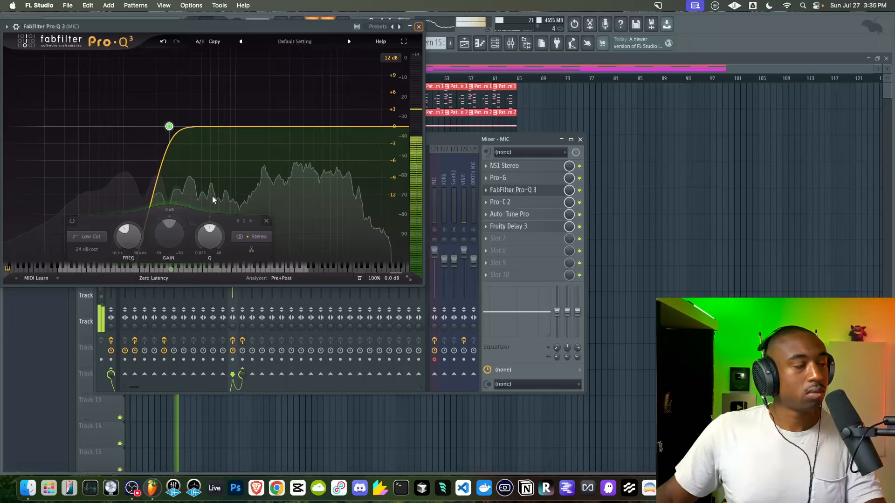
click(154, 279)
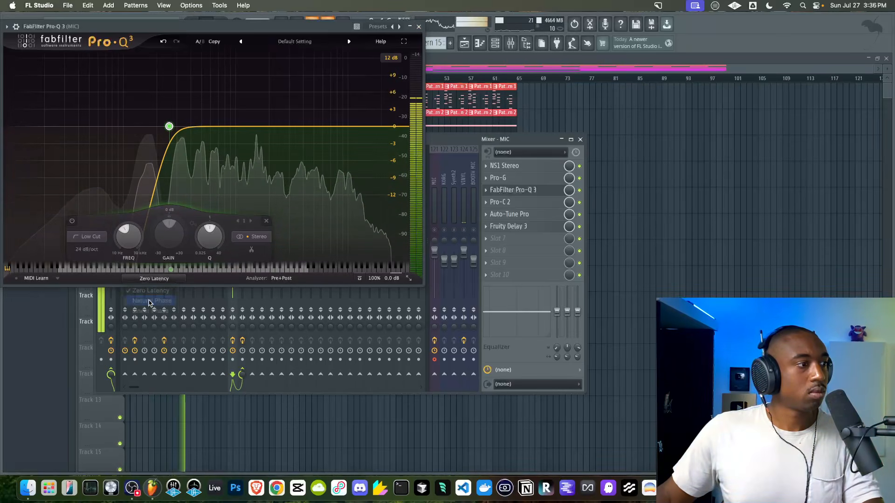
click(149, 301)
drag(130, 243, 131, 247)
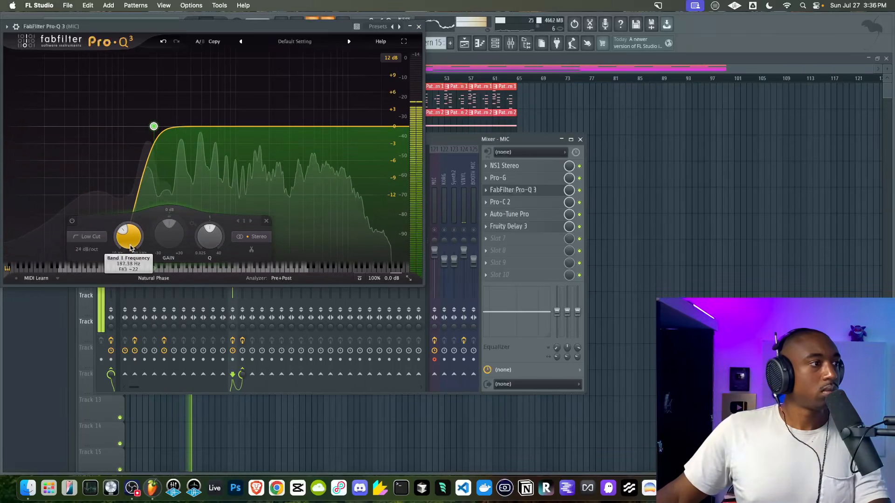
click(418, 27)
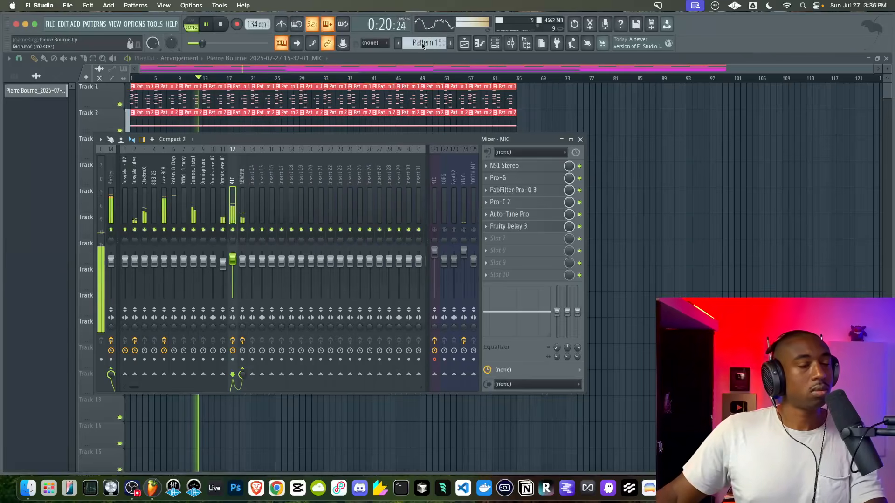
Review the Auto-Tune Pro and FabFilter Pro-Q 3 settings on mixer track 12 during playback.
click(527, 215)
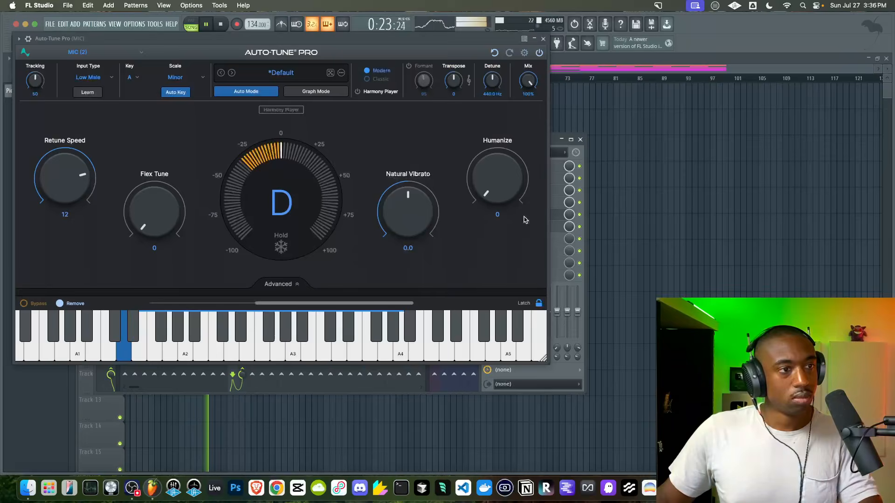
click(543, 39)
click(519, 190)
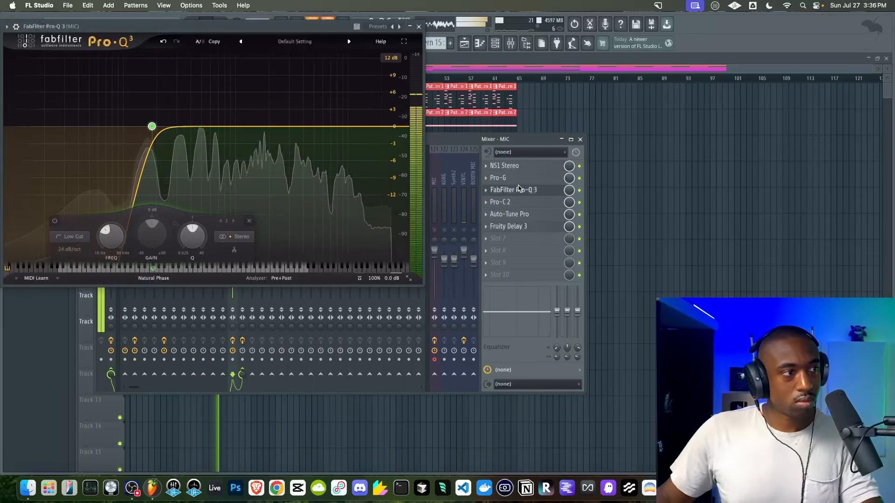
click(419, 27)
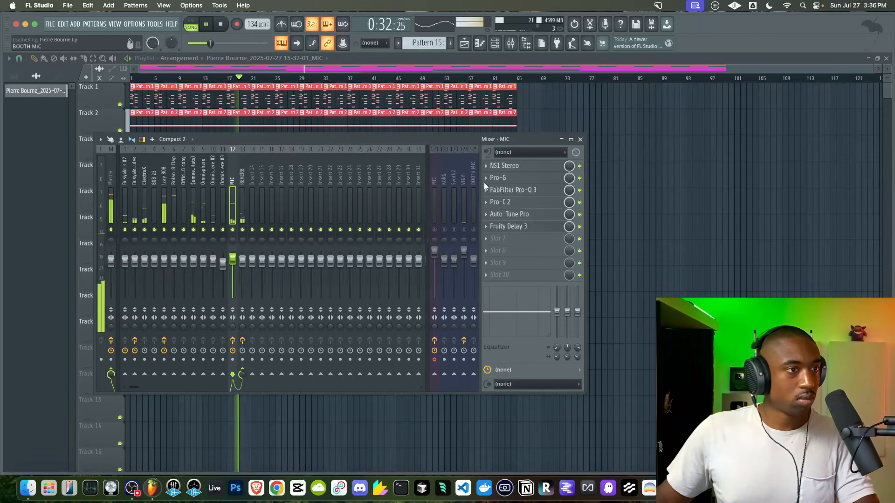
Enable Formant in mixer track 12's Auto-Tune Pro, try it at 109, and set it to 93.
click(510, 215)
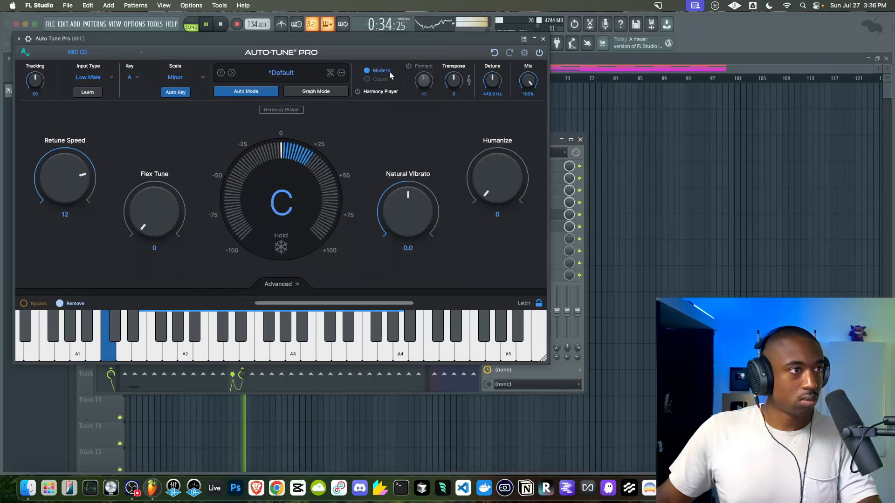
click(409, 66)
drag(424, 81, 422, 87)
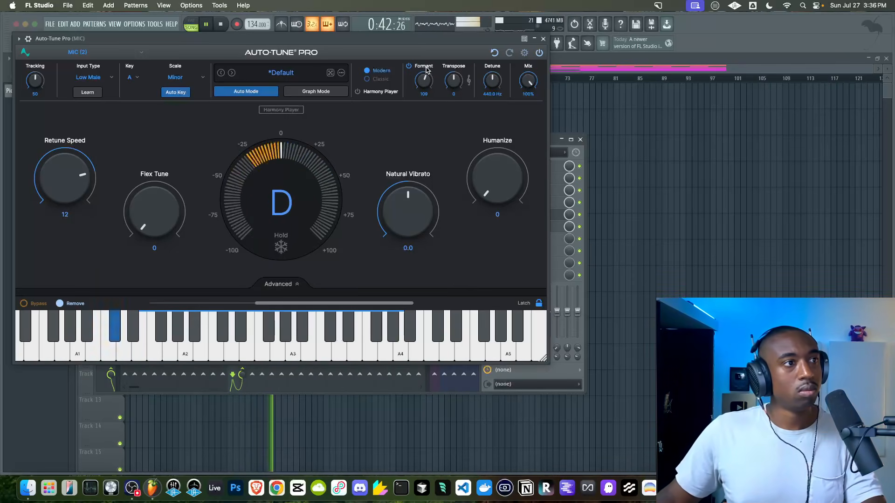
drag(411, 67, 410, 66)
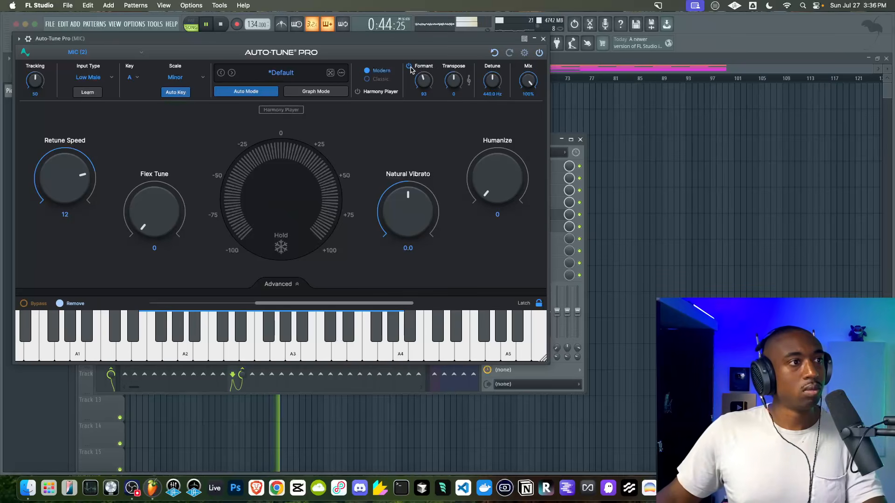
click(545, 40)
Reset EQ band 5's gain to 0 dB in the master track's MHChannelStrip_v4 and enable the plugin.
click(609, 147)
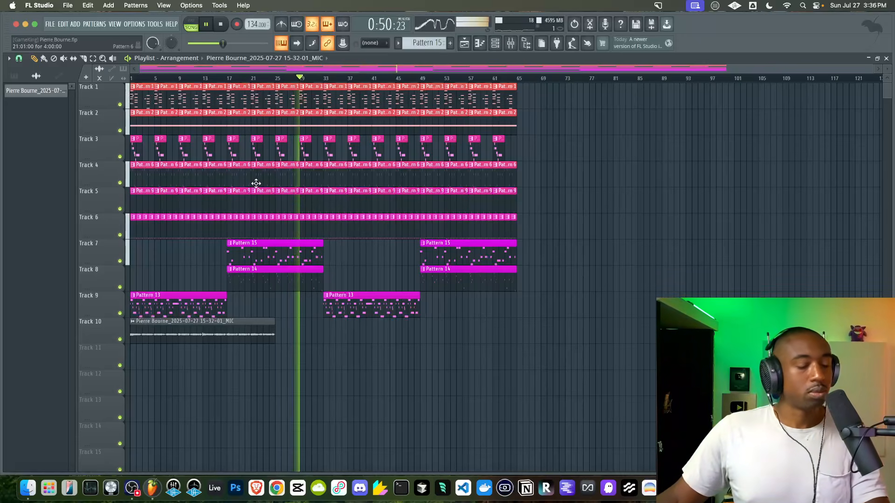
scroll(256, 183, up, 3)
scroll(425, 279, down, 2)
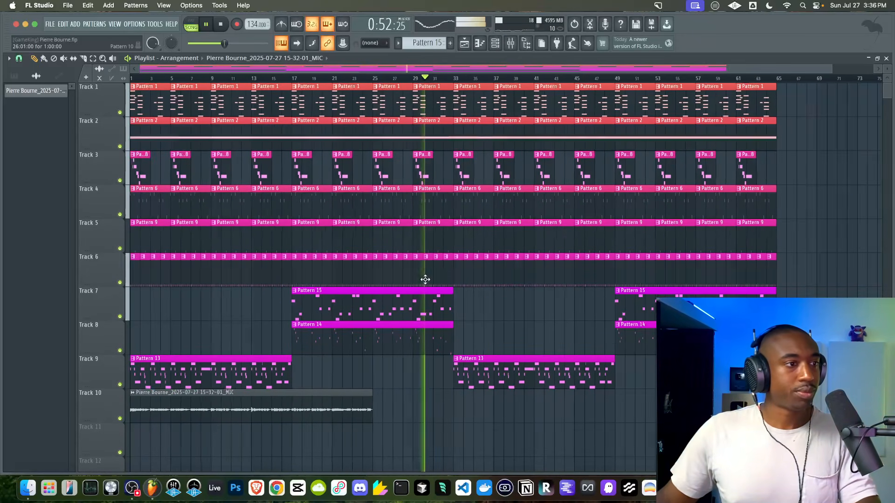
key(F9)
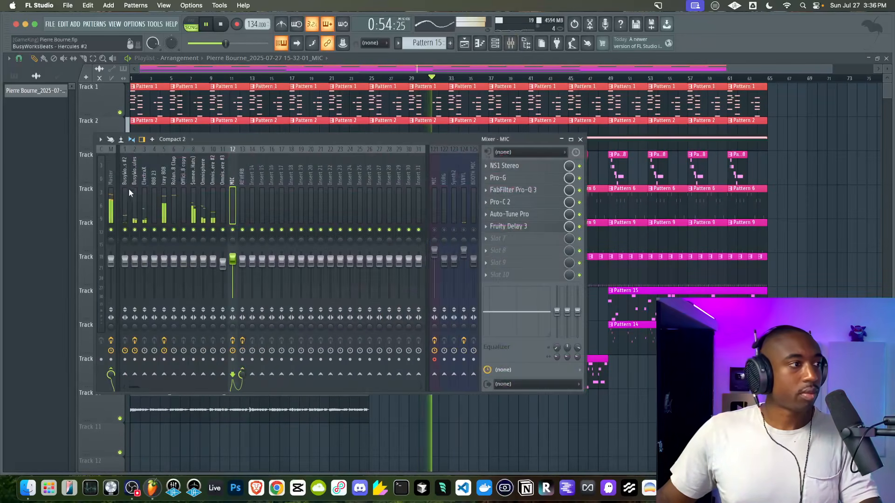
click(111, 200)
click(551, 177)
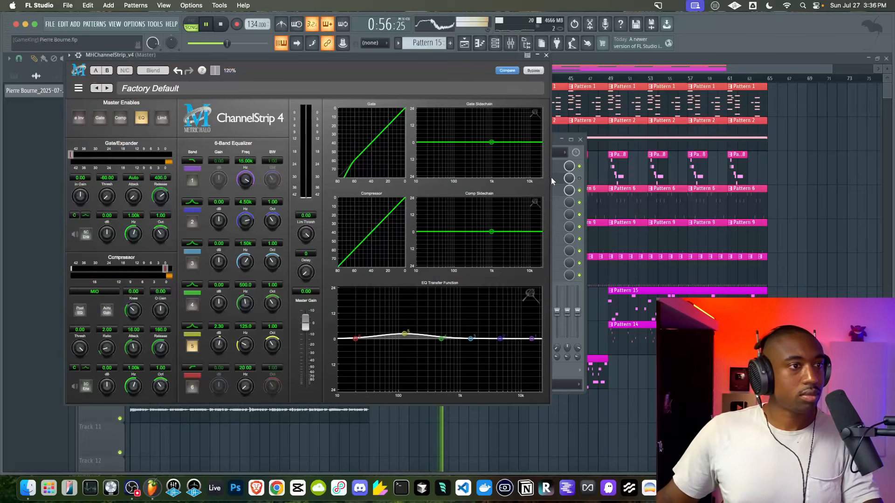
double_click(220, 346)
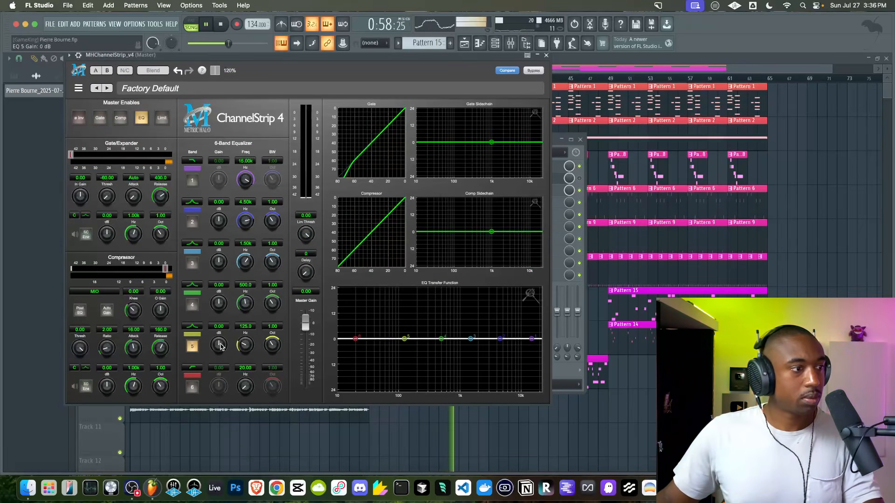
click(586, 189)
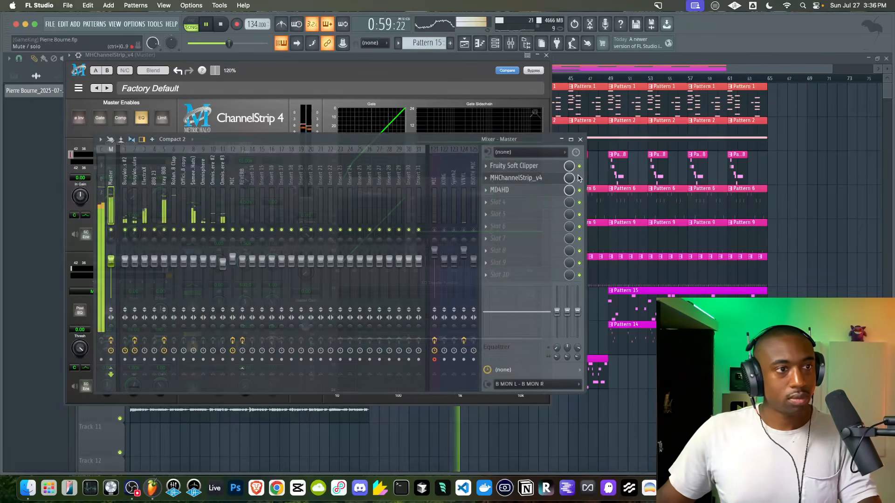
click(408, 86)
Audition gain changes on MHChannelStrip_v4's EQ bands 5, 4 and 3, returning each gain to 0 dB.
drag(220, 346, 220, 340)
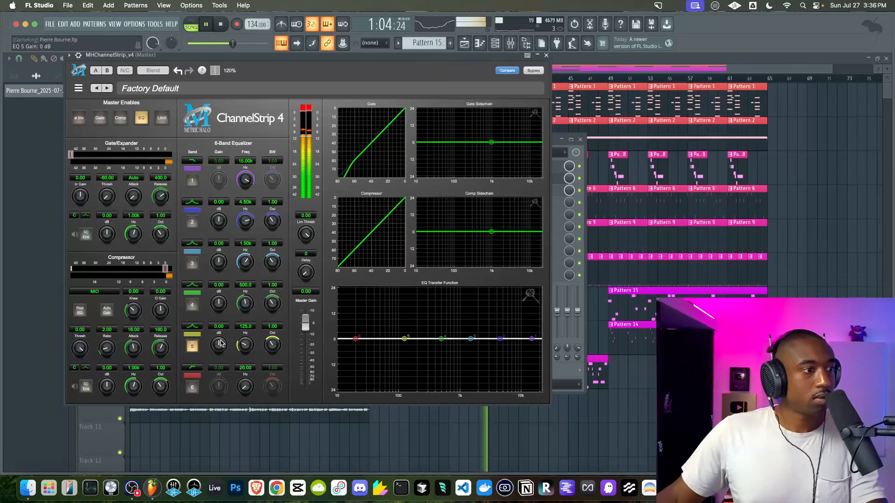
drag(218, 304, 219, 297)
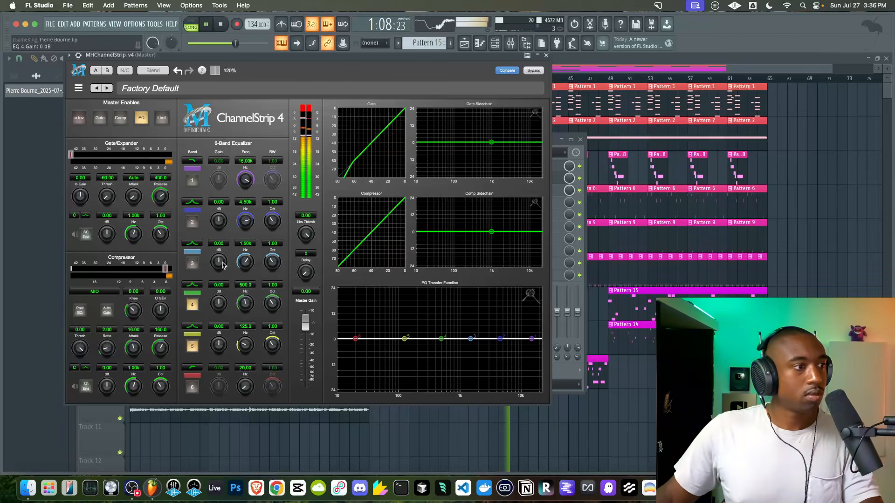
drag(220, 263, 223, 258)
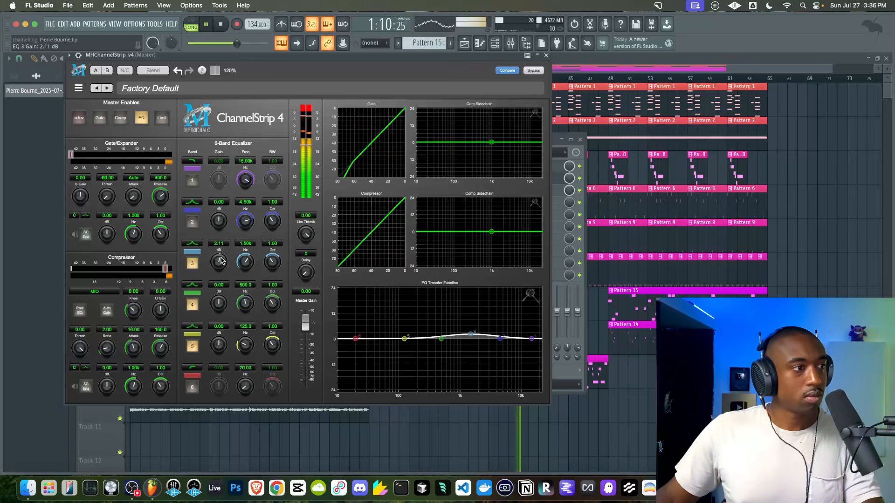
double_click(221, 261)
Set the gain of MHChannelStrip_v4's 4.50 kHz EQ band 2 to about 0.58 dB and close the plugin.
drag(219, 221, 219, 229)
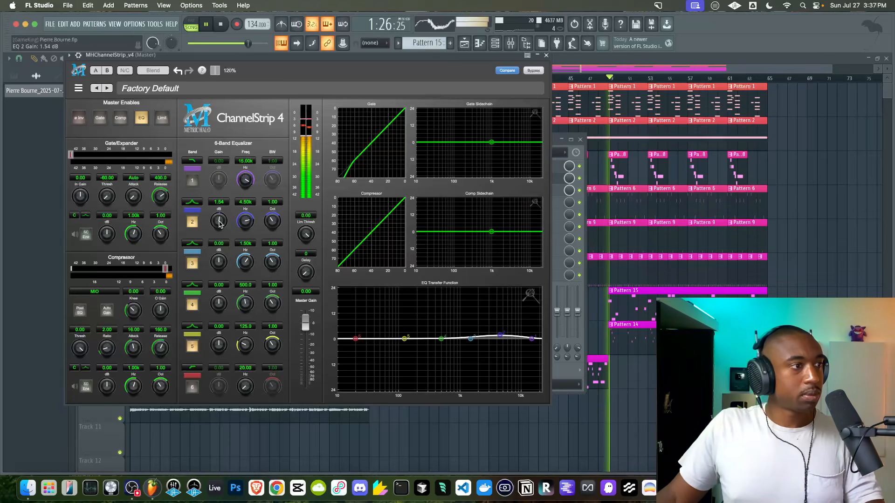
drag(220, 224, 220, 228)
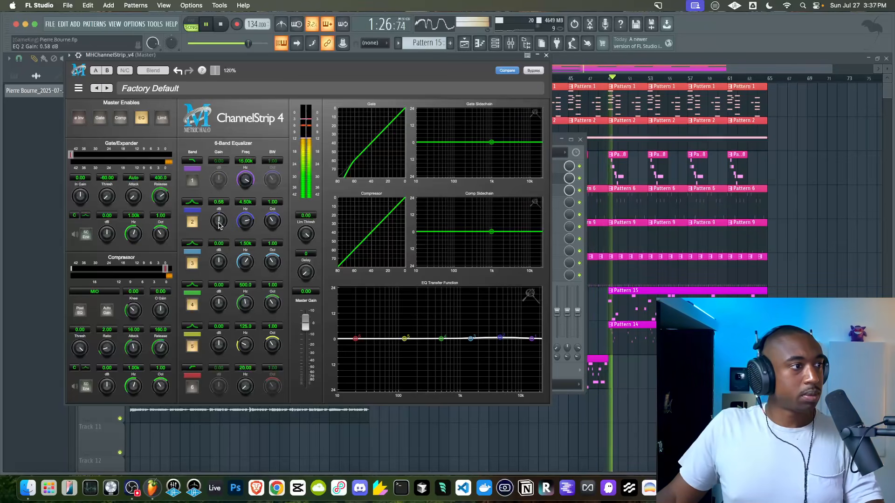
click(546, 56)
Set the compressor mode of the master track's MD4HD to DXP and review its output limiter settings.
click(500, 43)
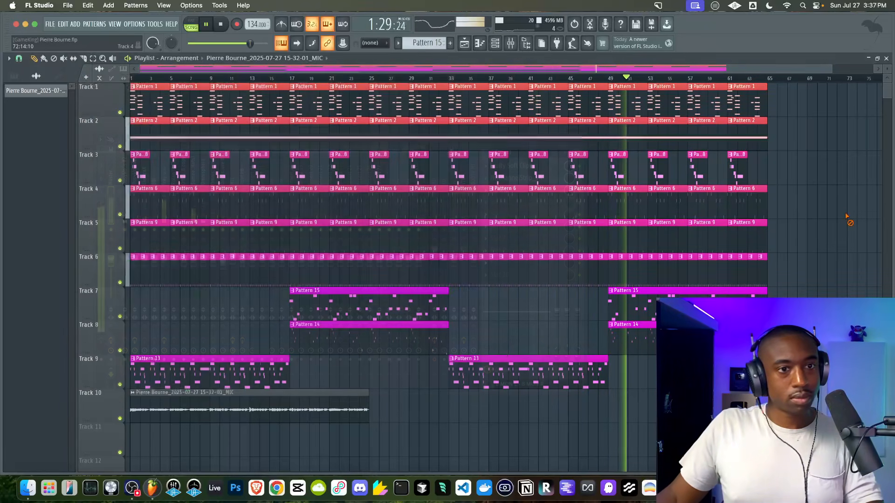
click(509, 43)
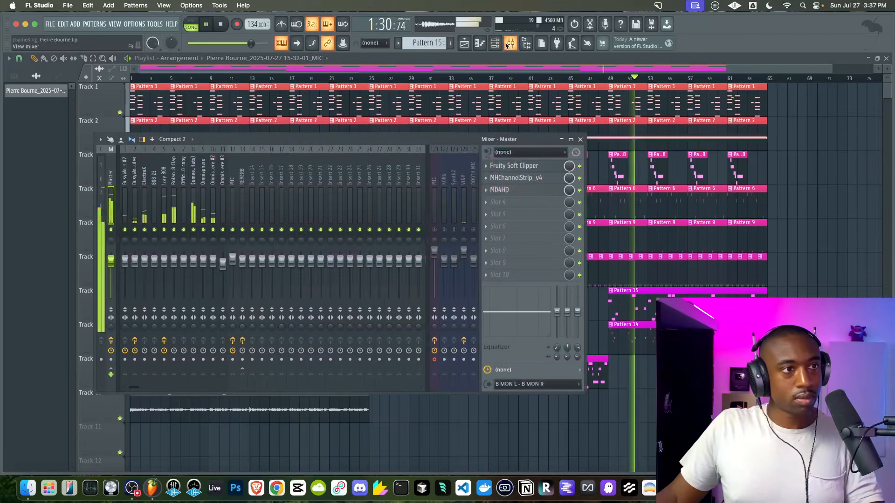
click(524, 193)
click(66, 155)
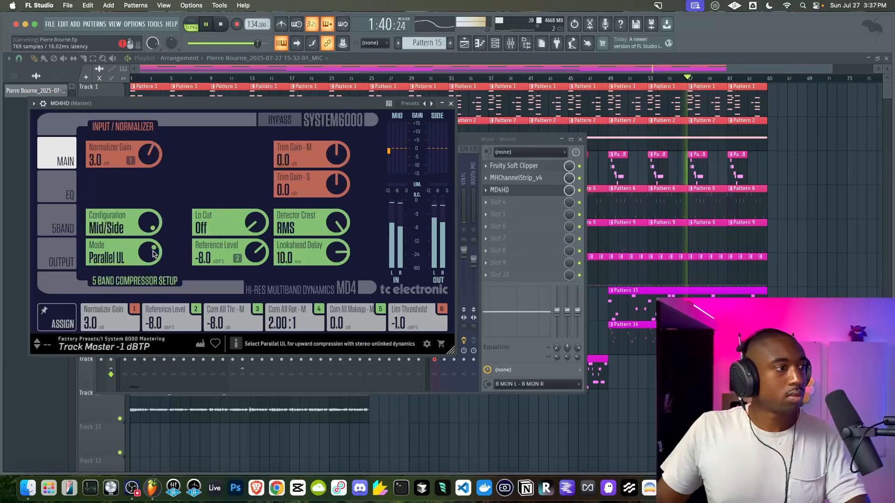
drag(153, 254, 153, 236)
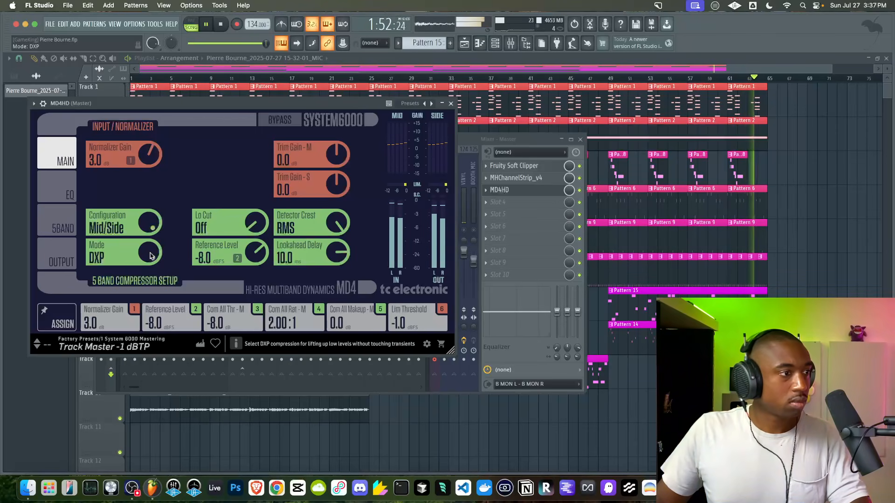
click(57, 256)
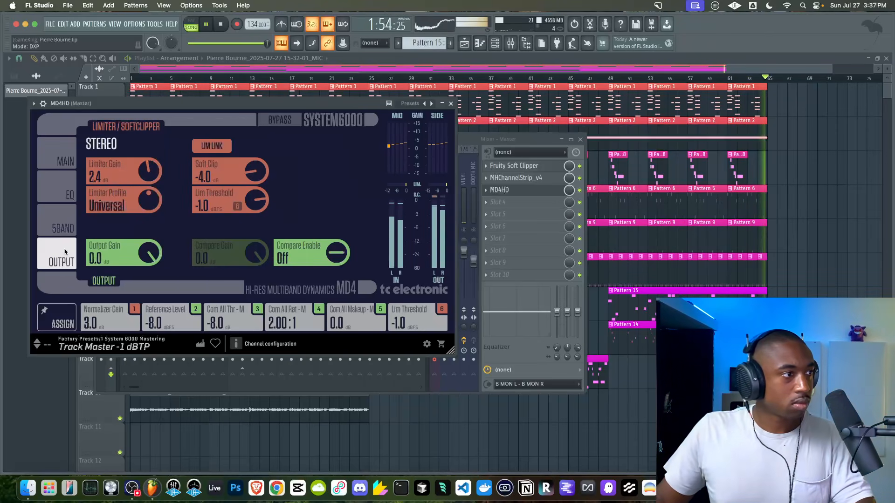
right_click(646, 366)
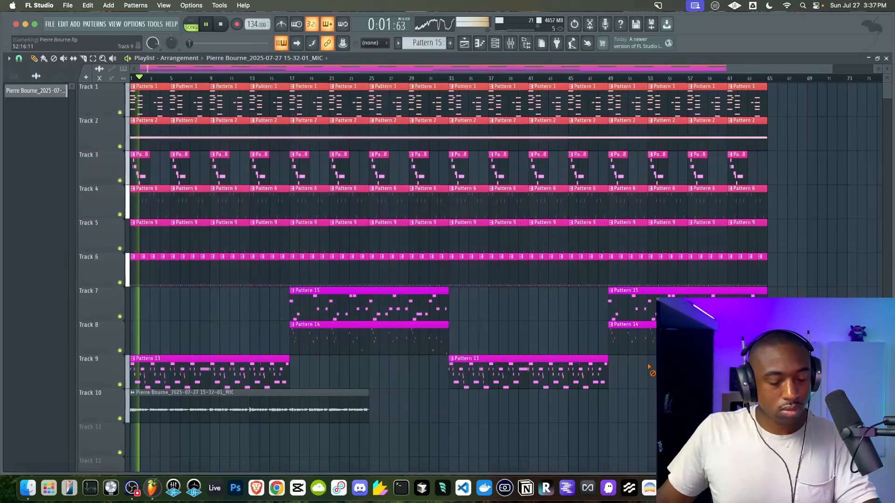
Set Retune Speed to 7 in Auto-Tune Pro on mixer track 12.
key(F9)
click(233, 205)
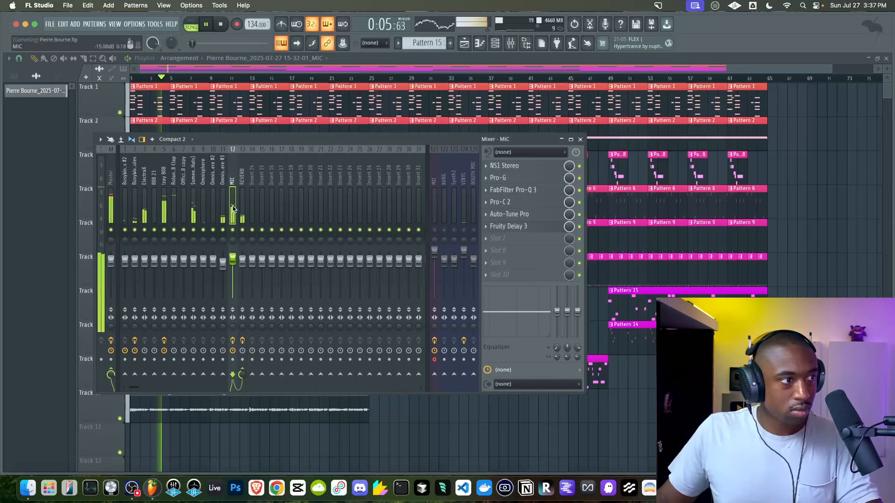
click(517, 190)
click(511, 215)
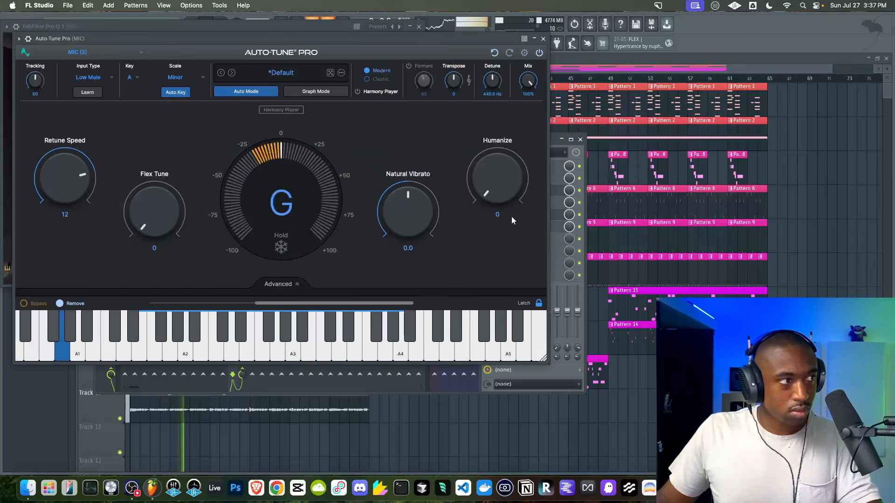
drag(60, 181, 60, 182)
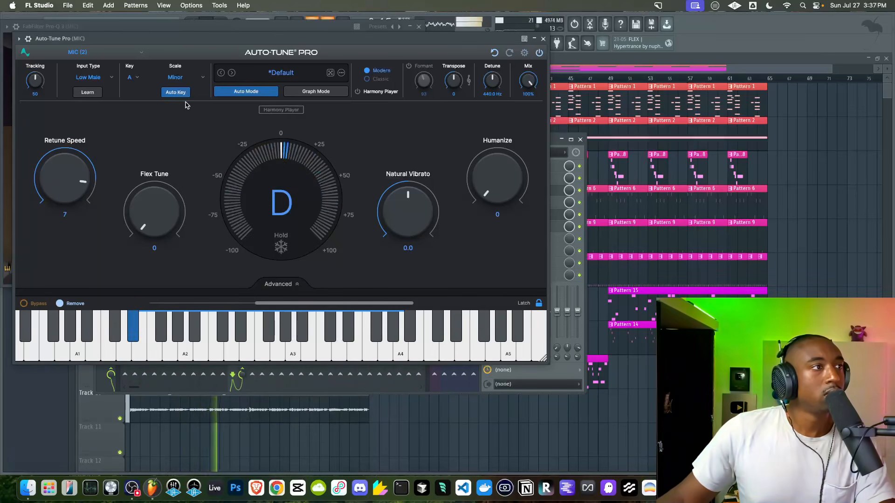
click(543, 39)
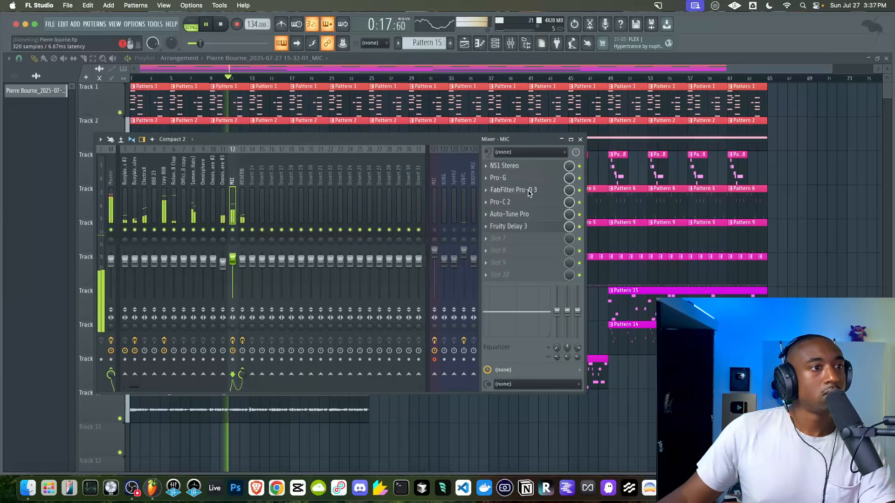
Lower the low-cut frequency in mixer track 12's FabFilter Pro-Q 3 and add a dynamic bell cut at about 146 Hz.
drag(110, 236, 109, 246)
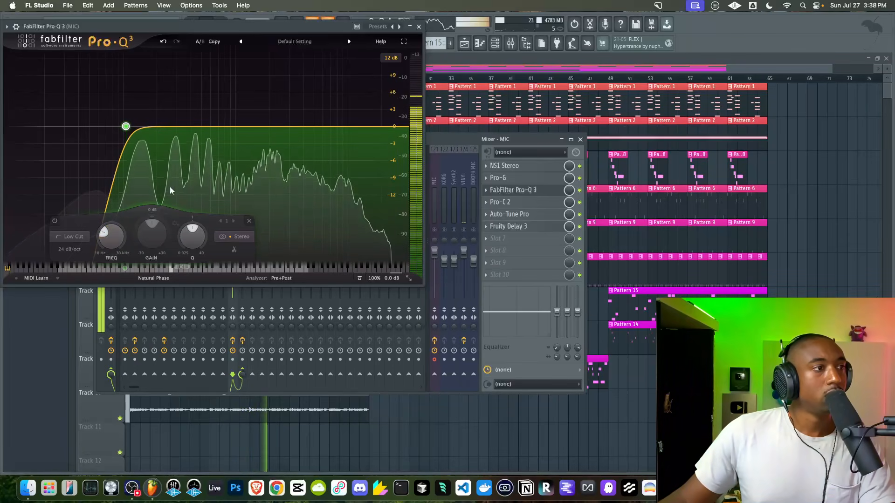
click(141, 128)
drag(138, 208, 113, 256)
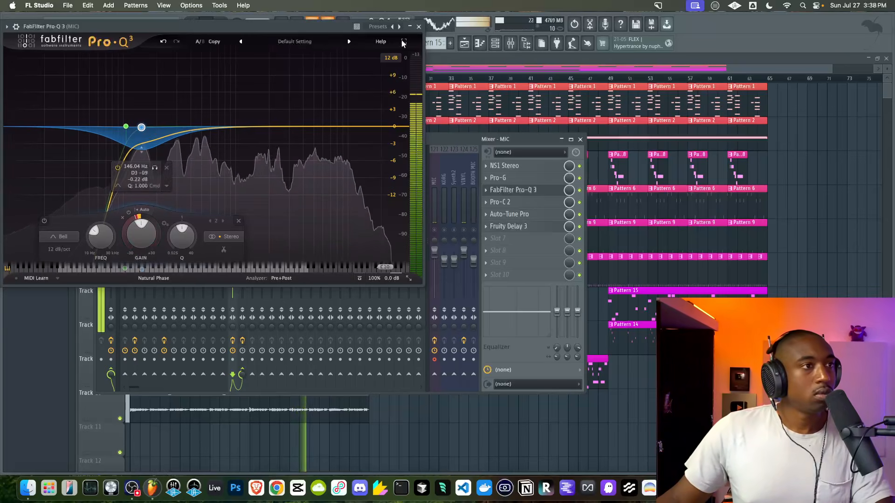
click(419, 26)
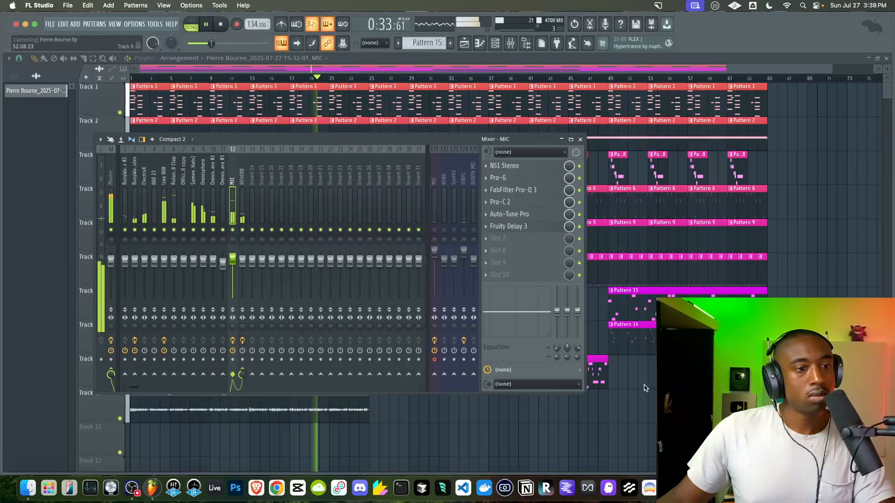
key(F9)
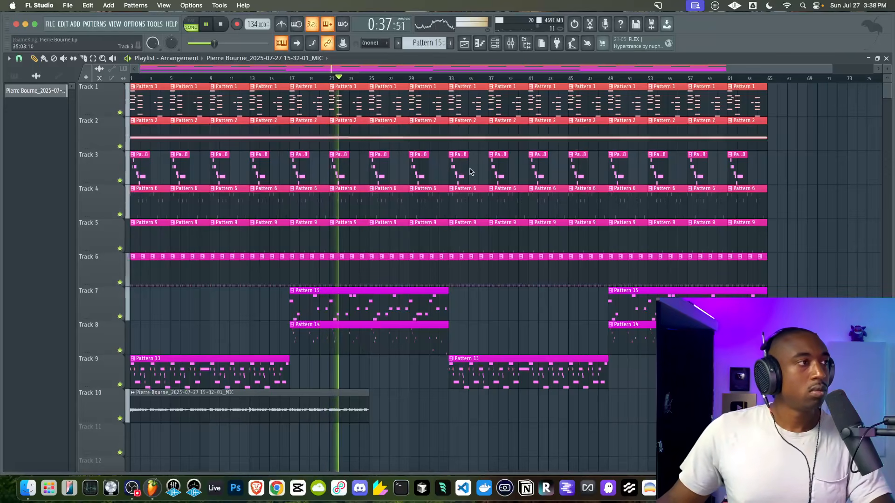
scroll(470, 171, down, 2)
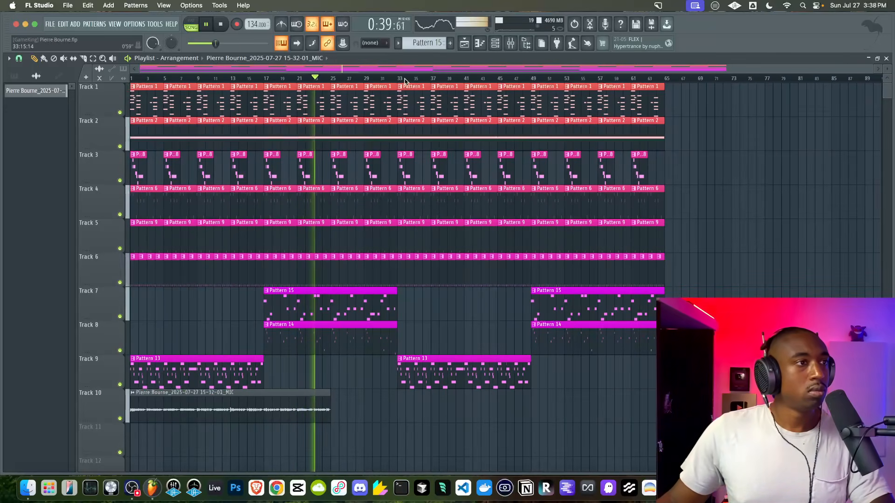
scroll(404, 81, up, 1)
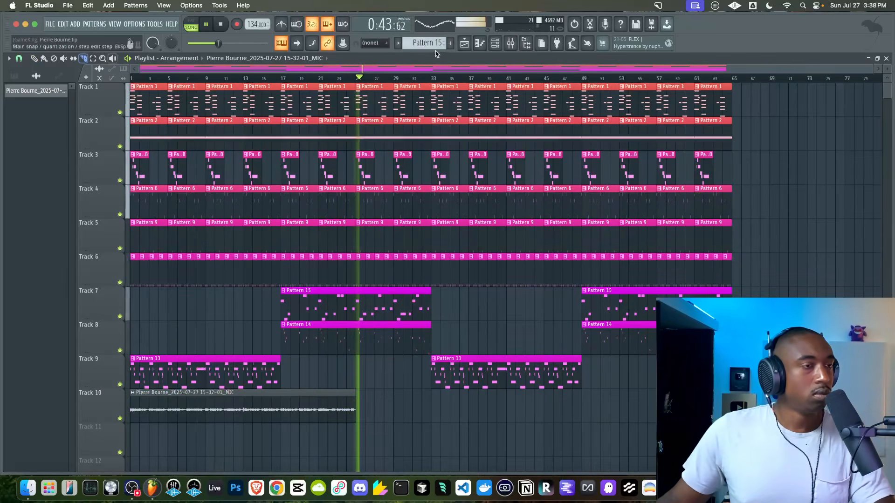
click(510, 44)
key(F9)
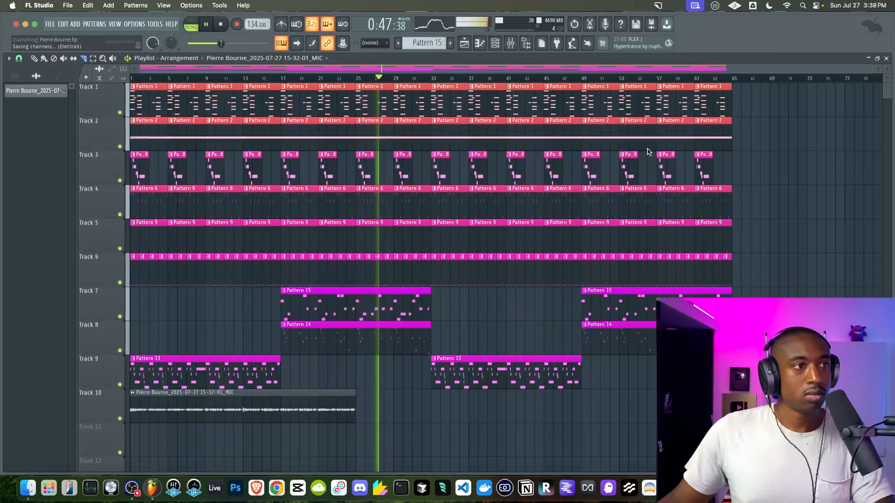
click(34, 58)
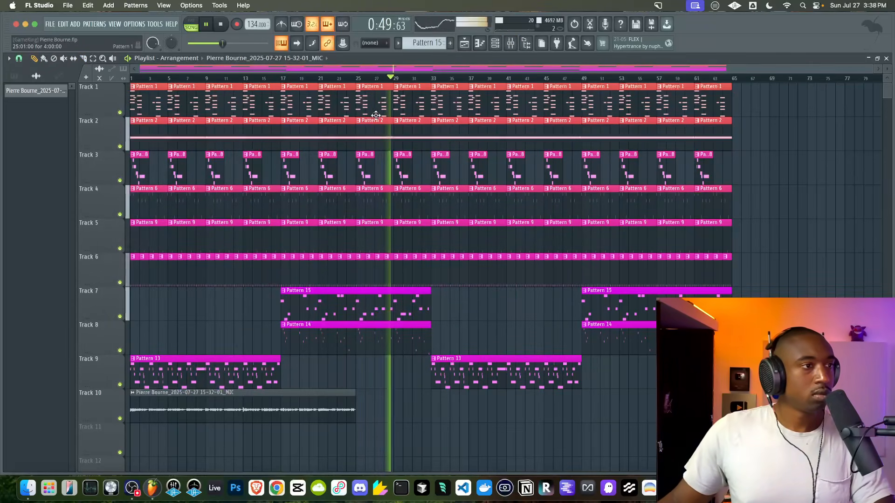
scroll(375, 115, down, 2)
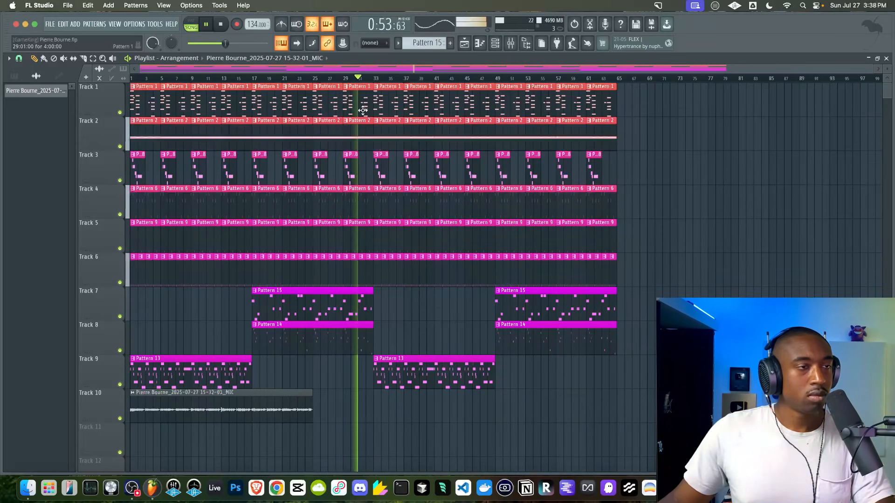
Select the MIC input on mixer track 121, disarm its recording and close the mixer.
click(510, 43)
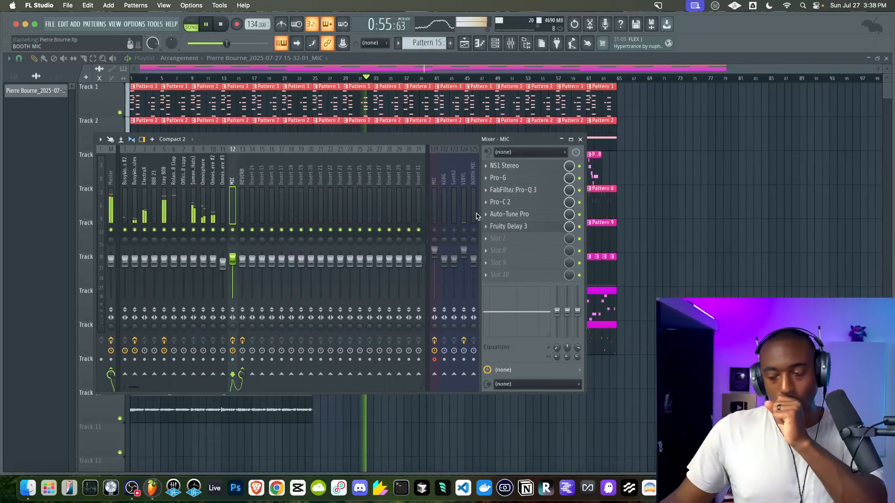
click(433, 338)
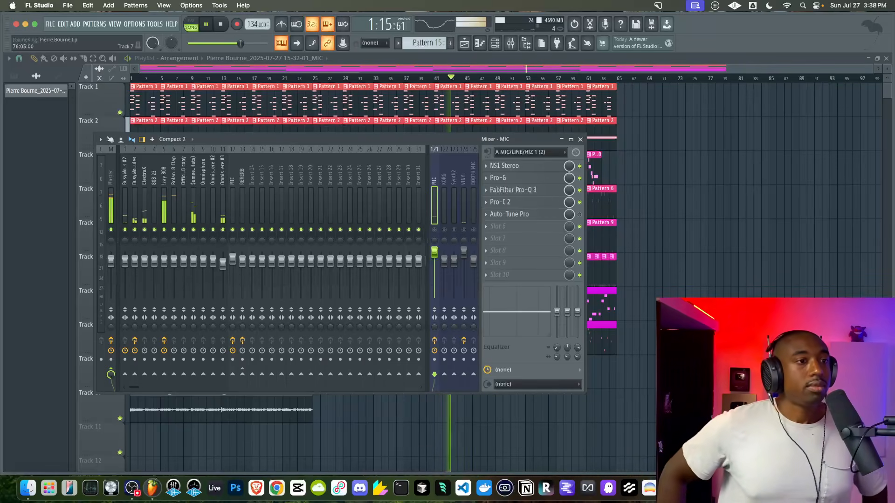
key(Escape)
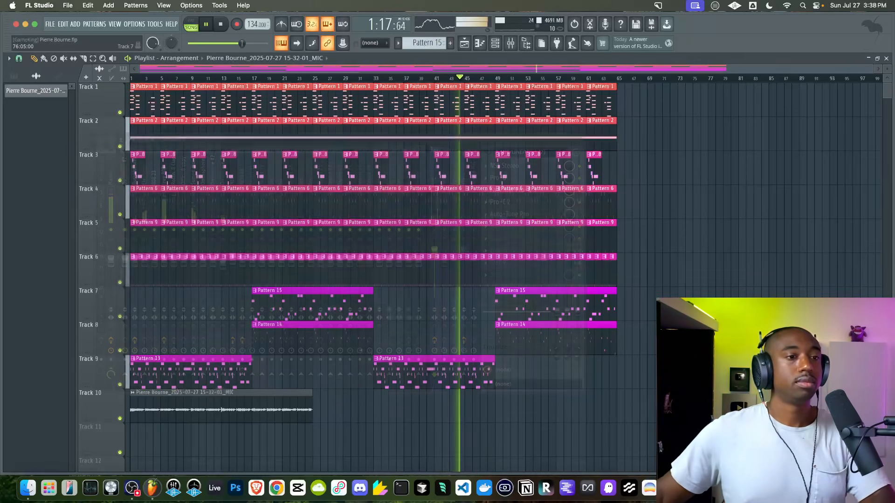
Set the limiter threshold of the master track's MD4HD to 0.0 dBFS, and close the plugin and the mixer.
click(515, 48)
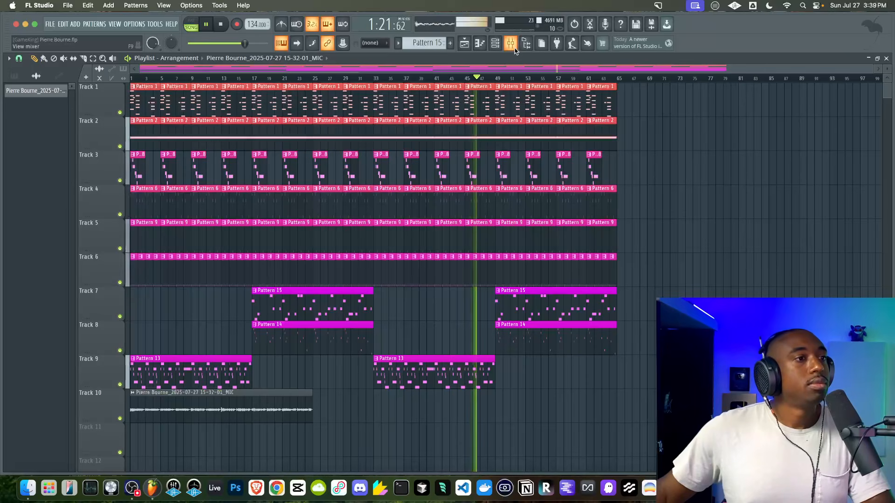
click(513, 47)
click(112, 201)
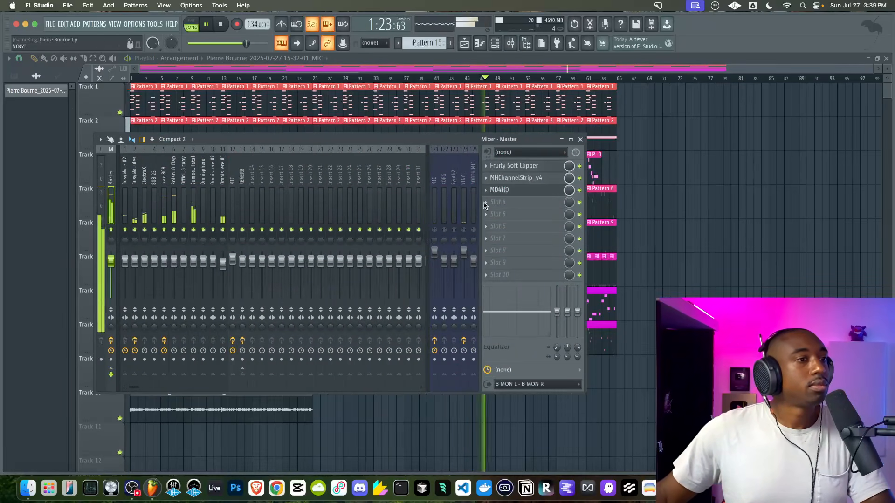
click(520, 192)
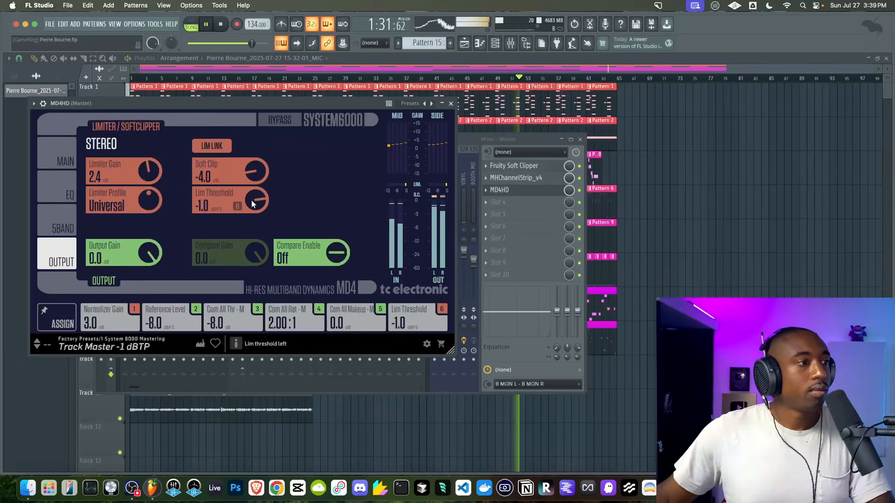
drag(253, 195, 255, 193)
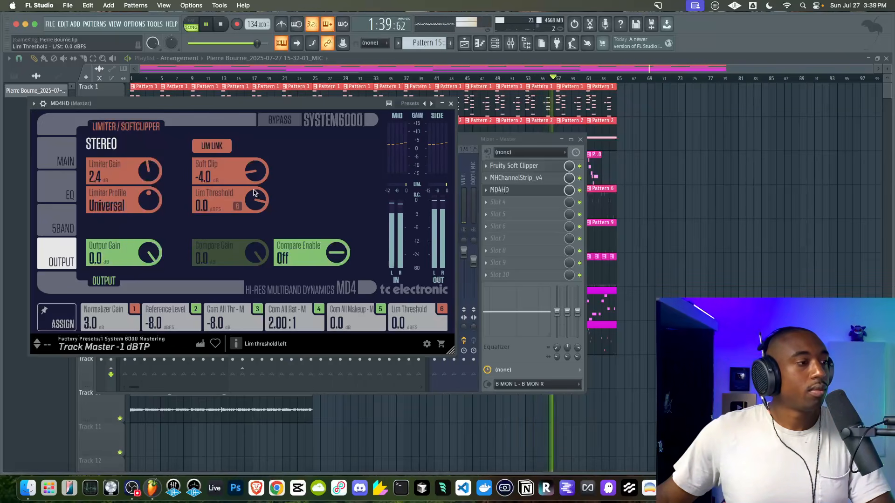
click(451, 104)
click(581, 139)
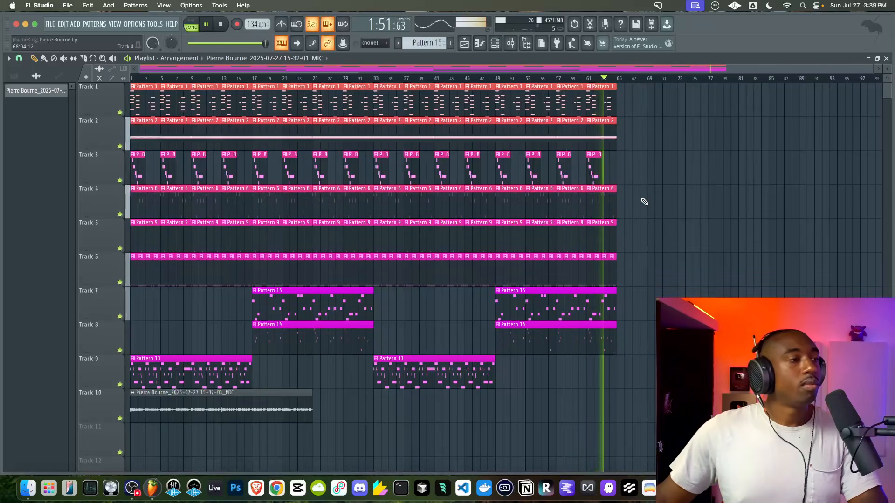
Check the mixer levels, stop the playback and save the project.
click(511, 43)
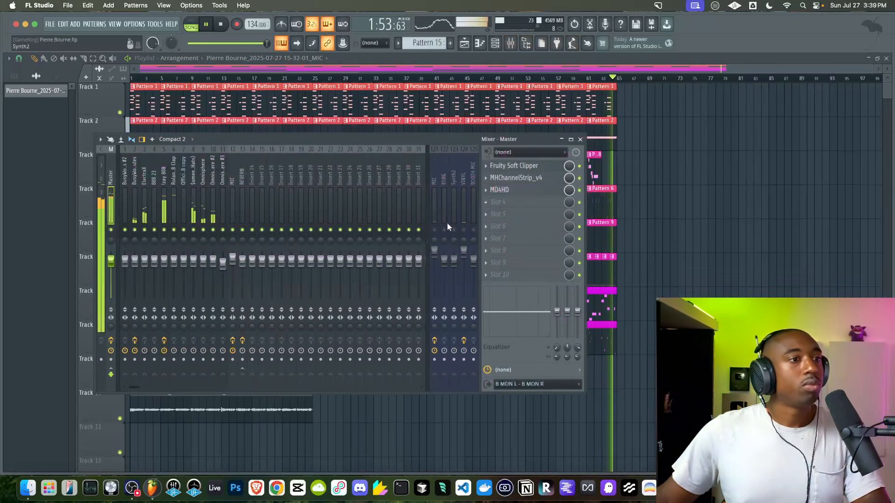
key(space)
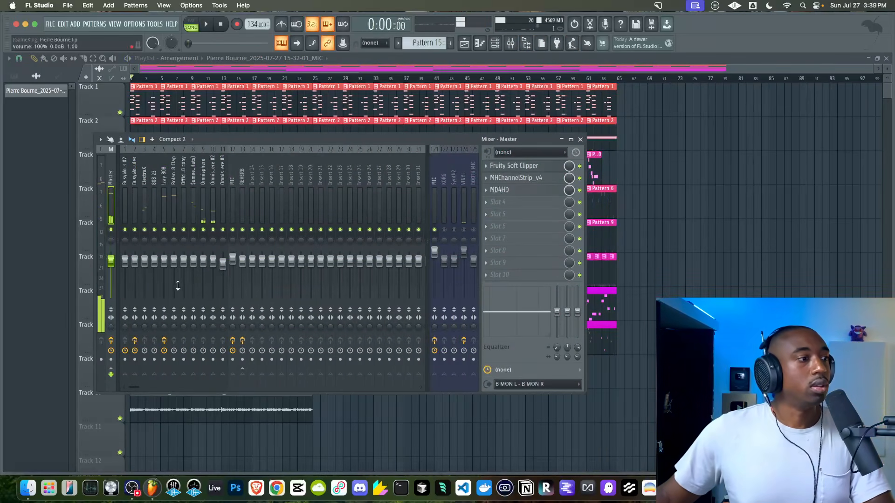
right_click(680, 257)
key(super+s)
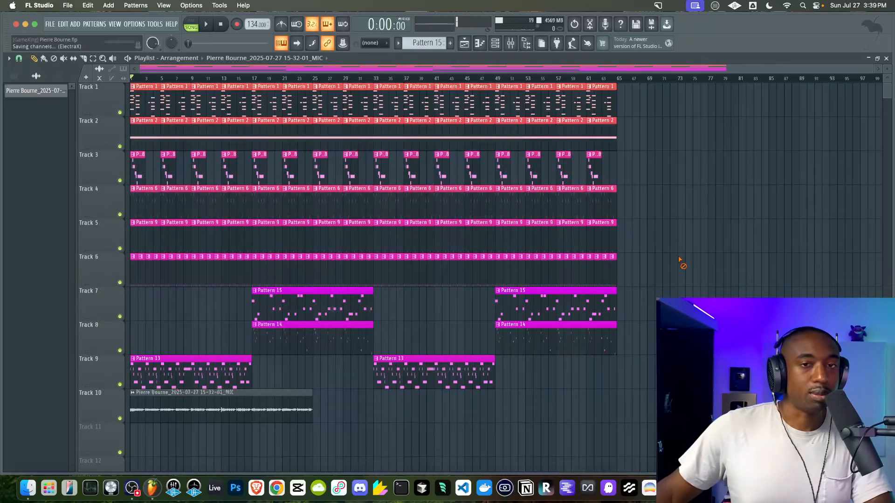